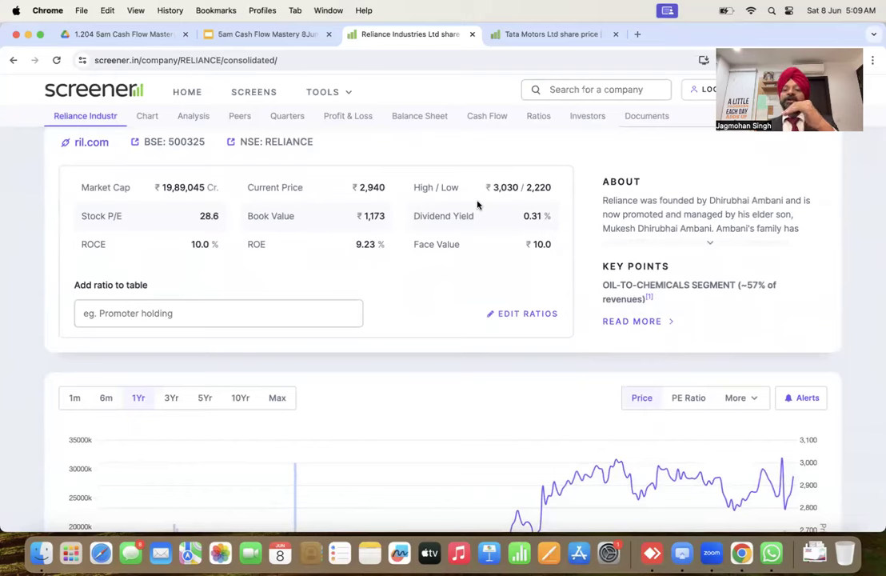
Expand the Expenses row in Reliance Industries' Quarterly Results to show its material and employee cost percentages
scroll(478, 206, down, 5)
scroll(477, 206, down, 8)
scroll(477, 205, down, 3)
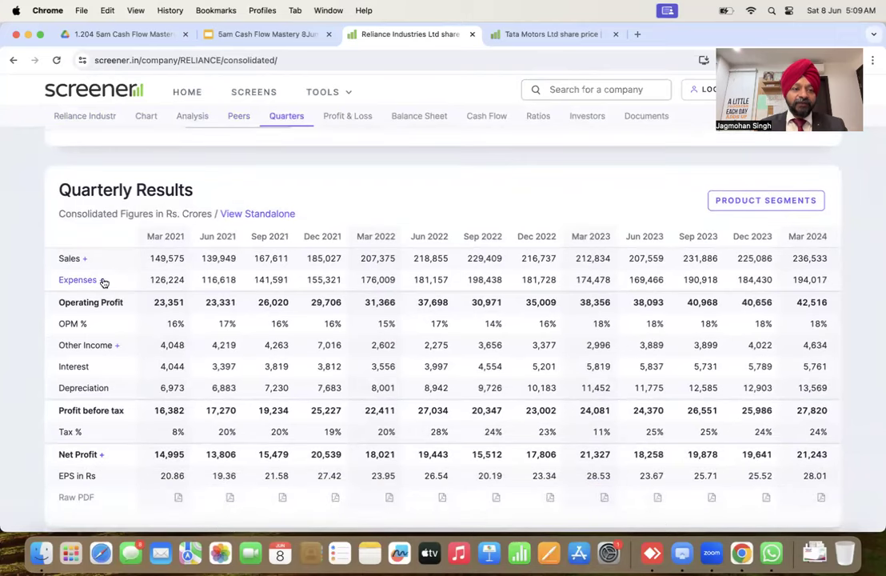
click(102, 281)
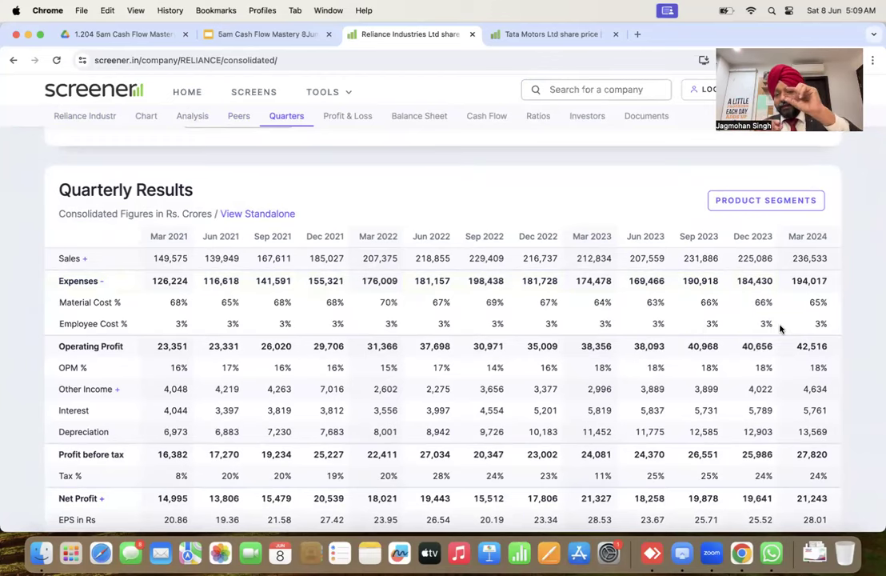
Find and open Bajaj Finserv Ltd, and expand the Expenses breakdown in its Quarterly Results
scroll(666, 331, up, 10)
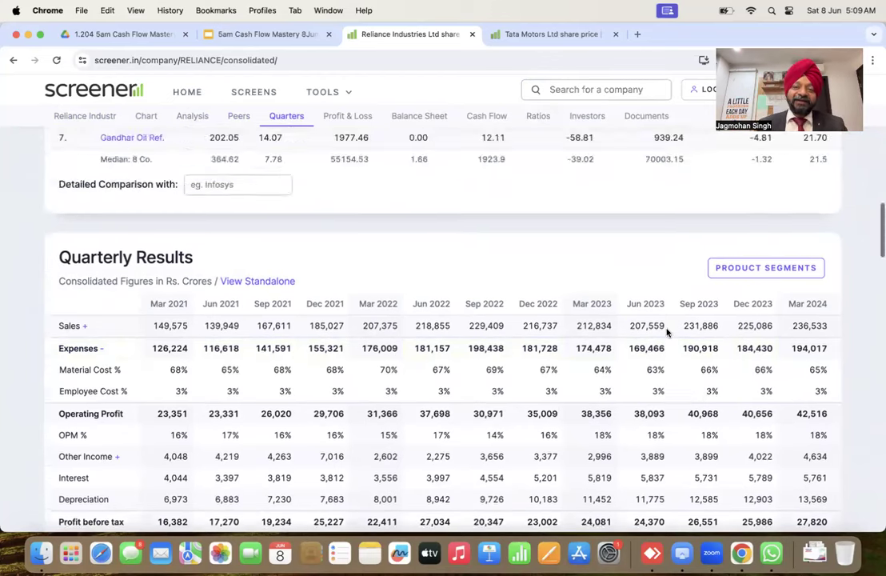
click(557, 90)
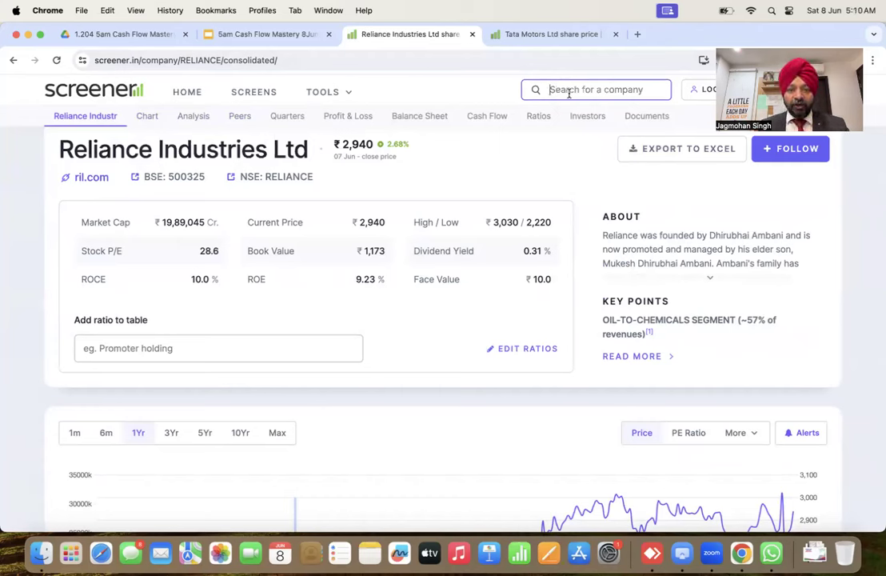
click(569, 93)
text(baja)
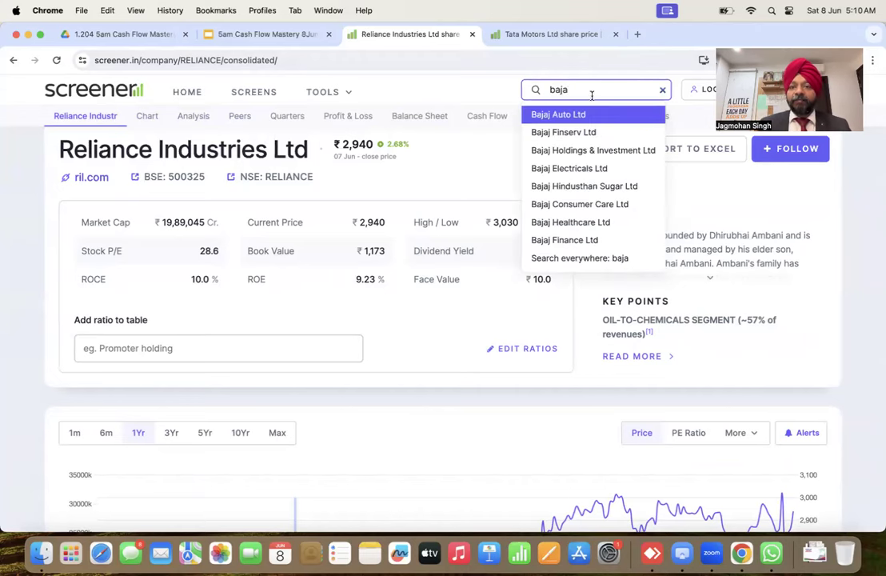
click(566, 133)
scroll(438, 312, down, 10)
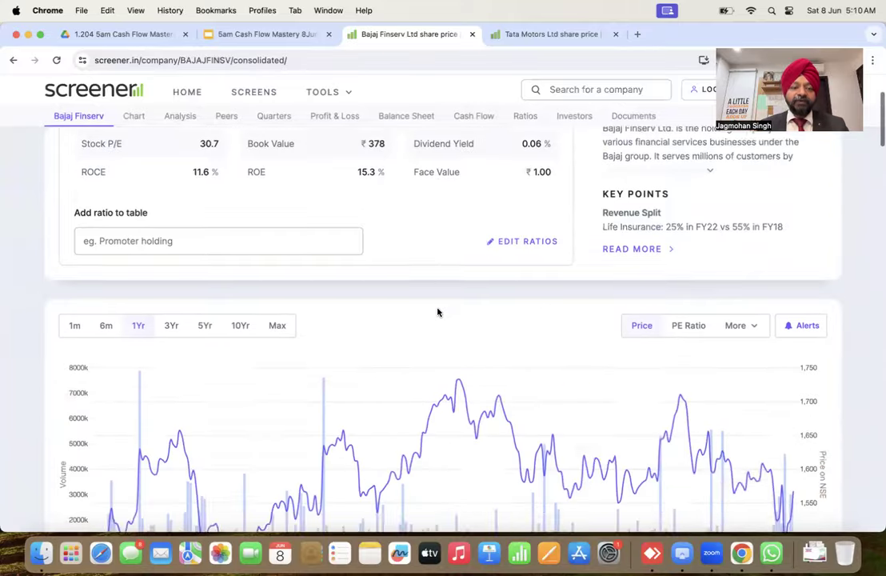
scroll(438, 312, down, 6)
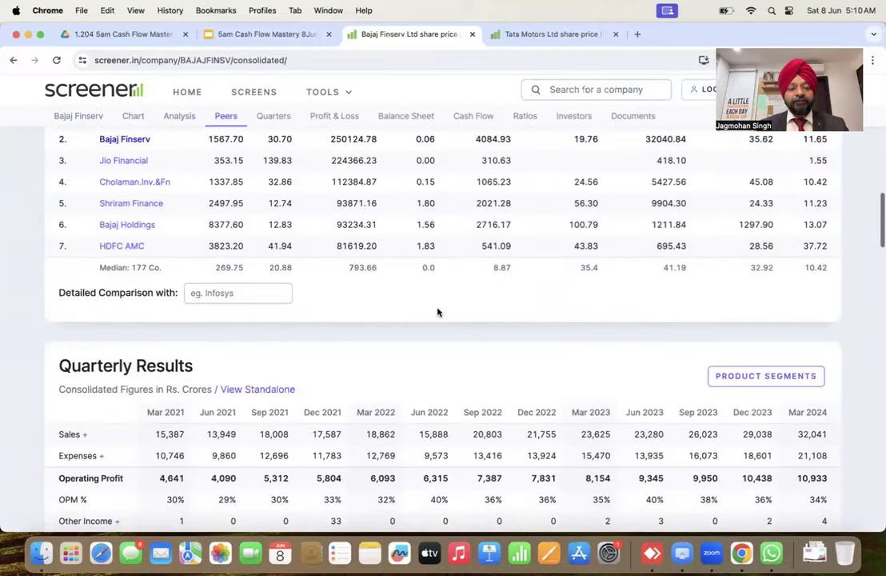
click(101, 318)
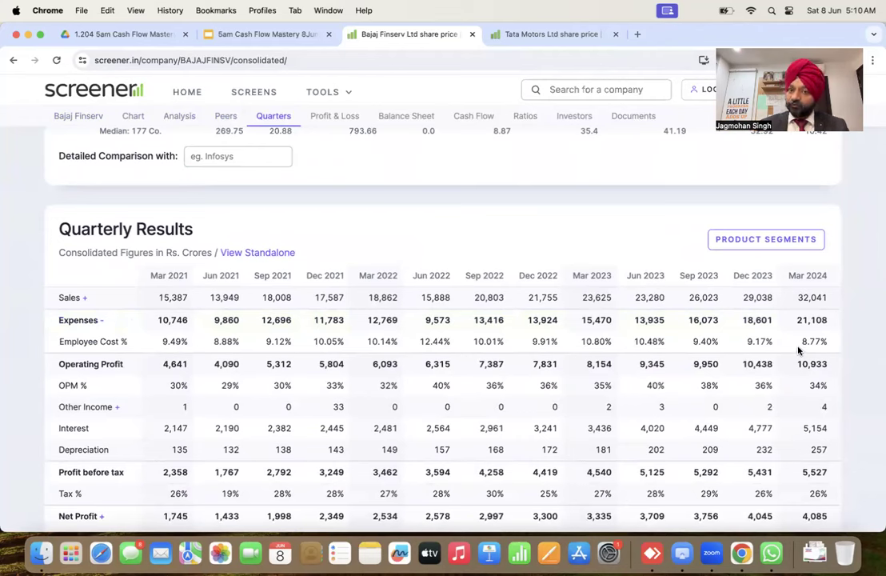
Look up Nestle India Ltd and expand the Expenses row in its Quarterly Results
click(573, 91)
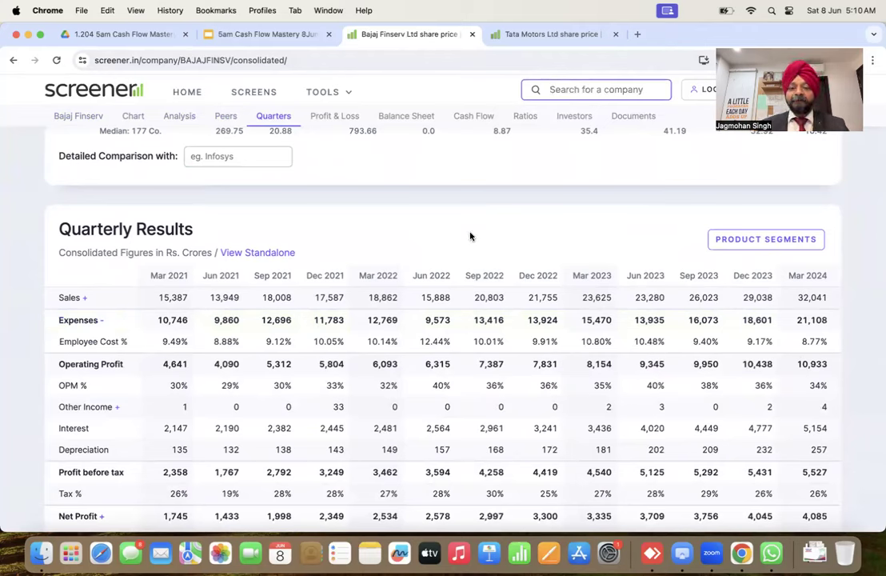
scroll(468, 234, up, 15)
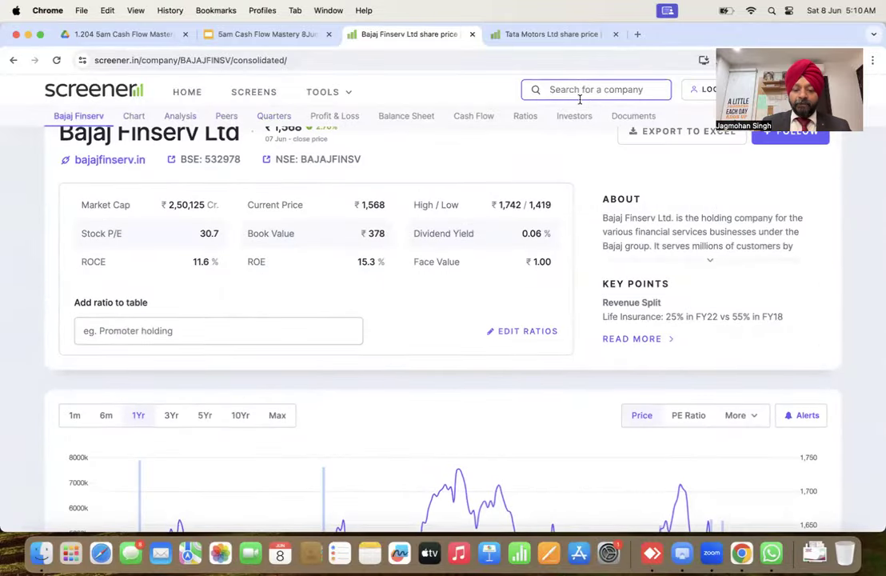
text(nest)
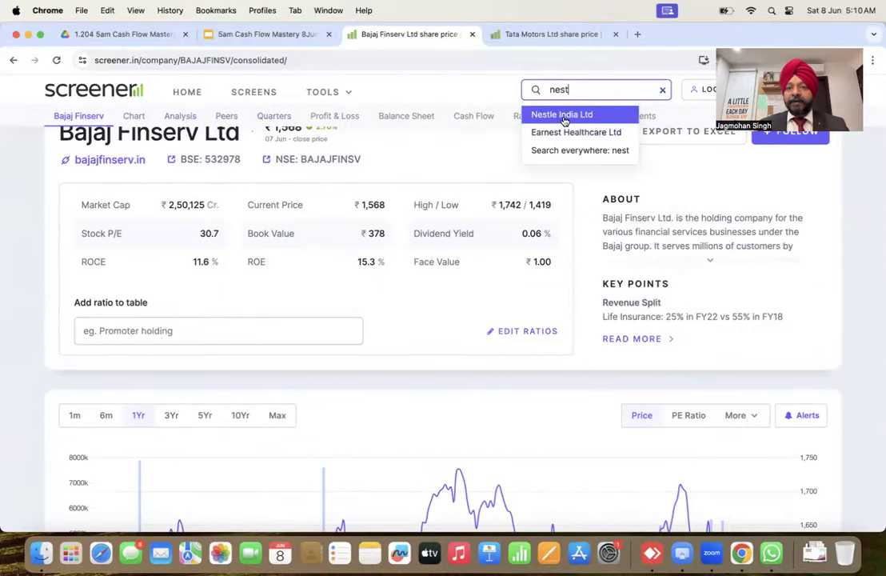
click(562, 114)
scroll(475, 403, down, 3)
scroll(475, 404, down, 10)
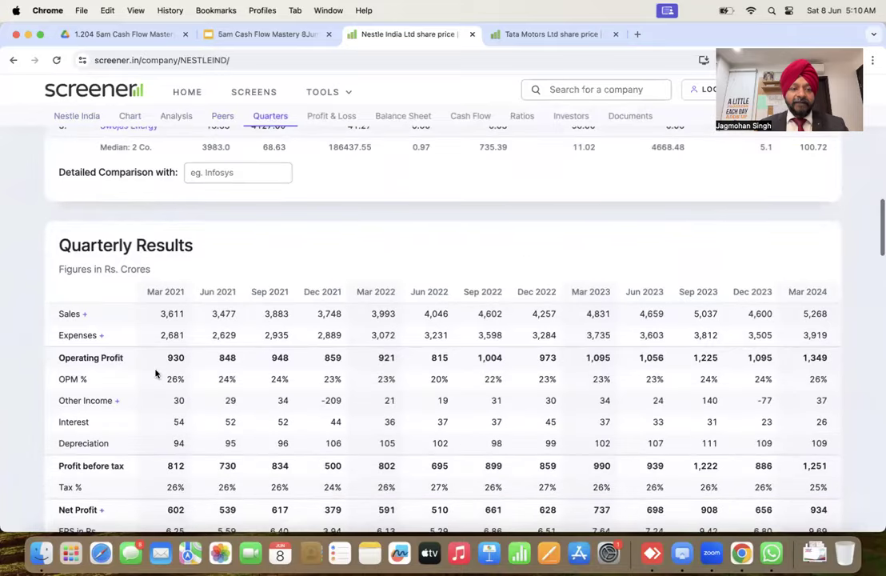
click(102, 335)
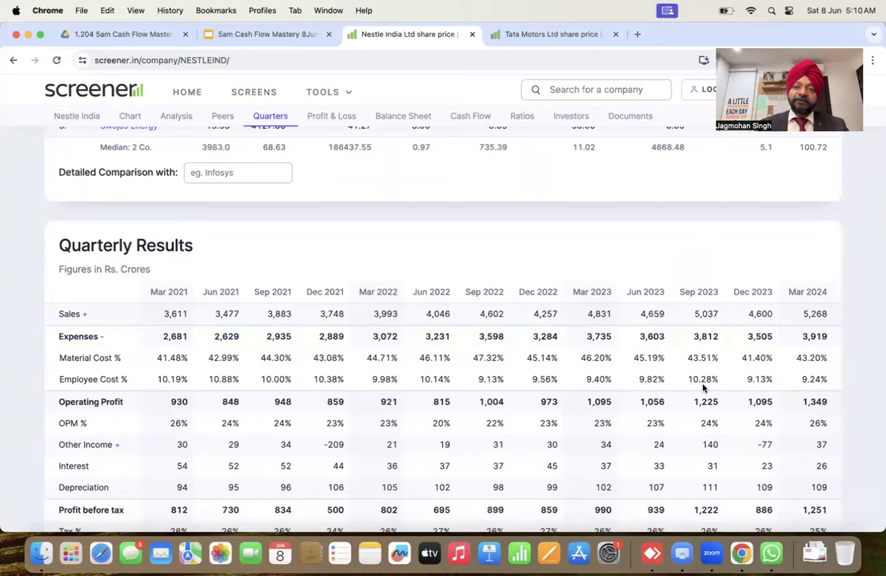
Search for "salo", open Salona Cotspin Ltd, and show the cost breakdown under Expenses in its Quarterly Results
scroll(702, 388, up, 10)
click(564, 90)
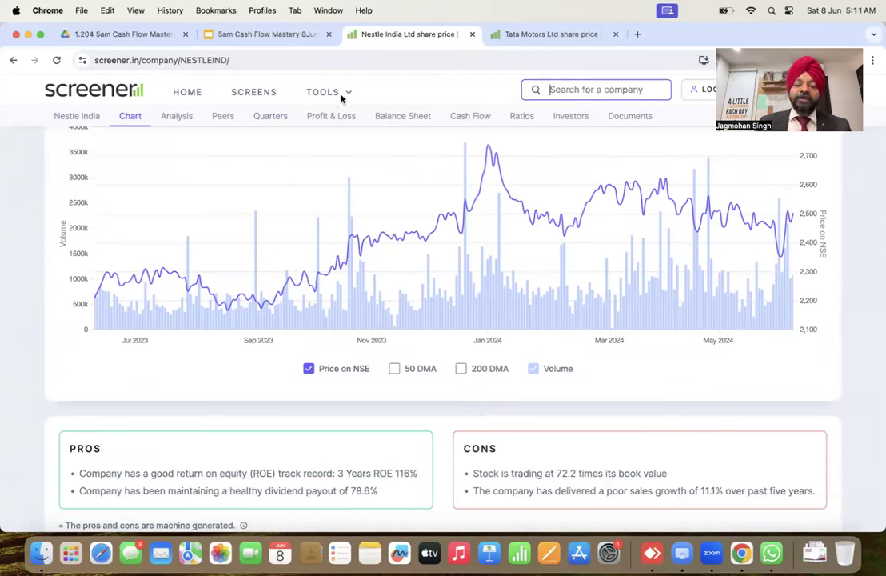
click(563, 92)
text(salon)
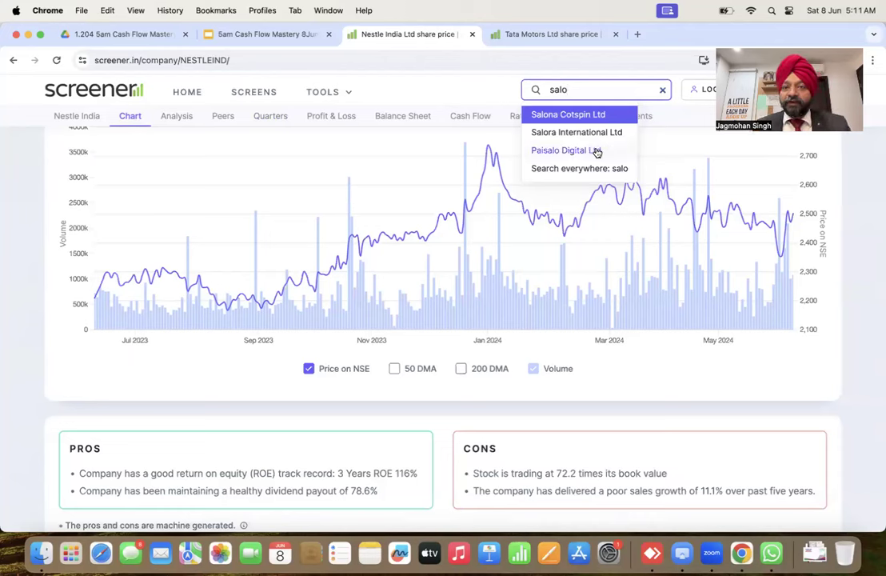
click(550, 114)
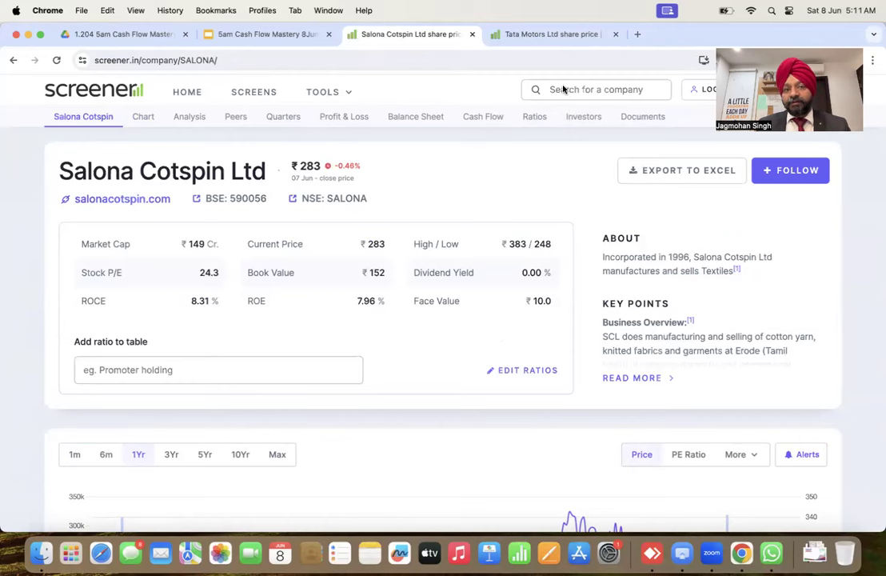
scroll(347, 284, down, 10)
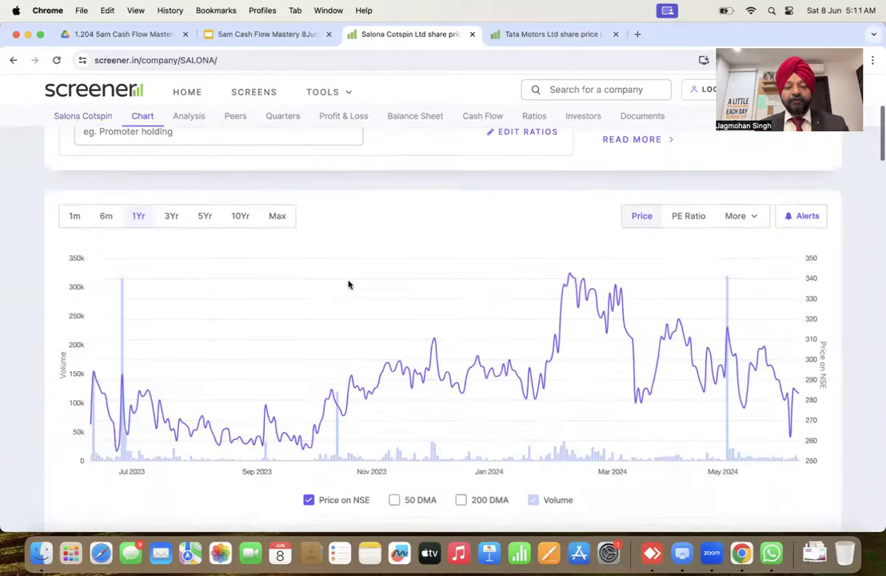
scroll(348, 284, down, 6)
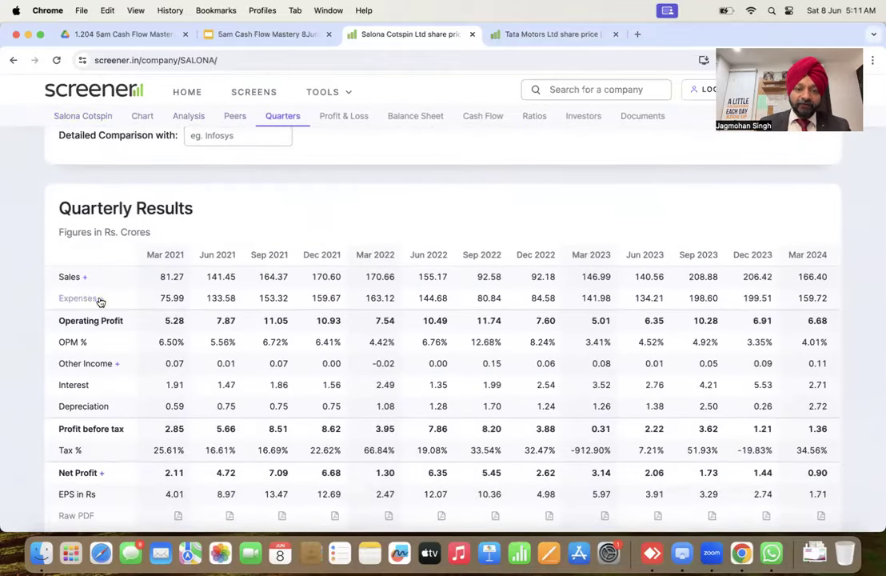
click(98, 299)
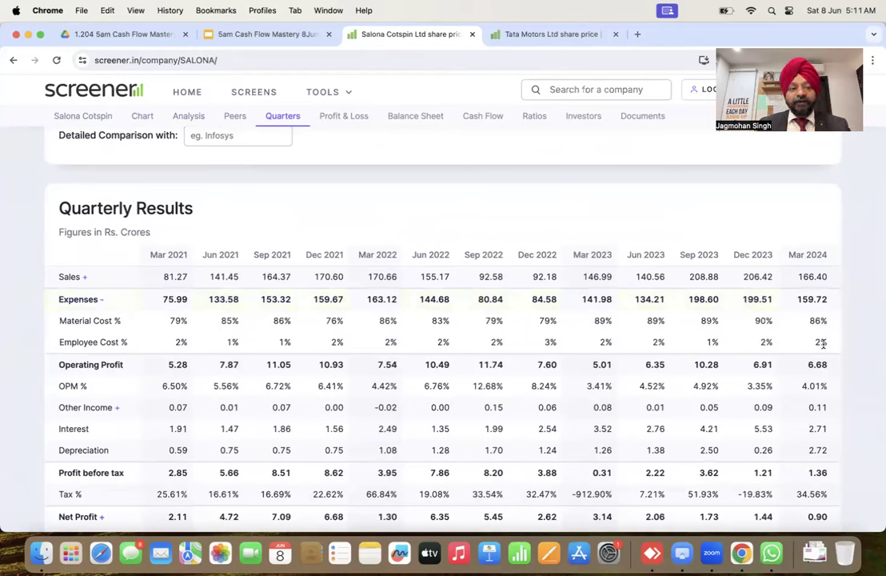
Open Sun Pharmaceuticals Industries Ltd and expand the quarterly Expenses row into material and employee cost percentages
click(562, 89)
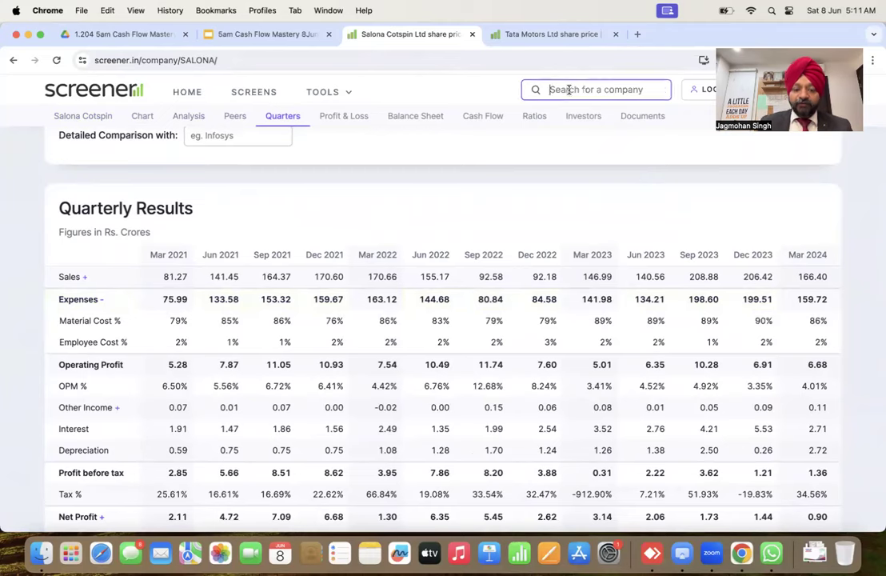
text(sun)
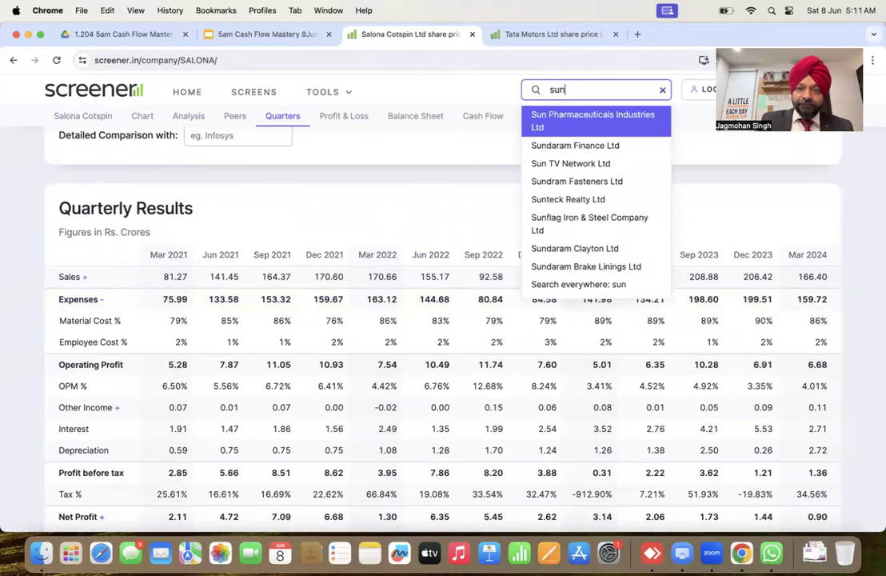
click(575, 118)
scroll(420, 323, down, 3)
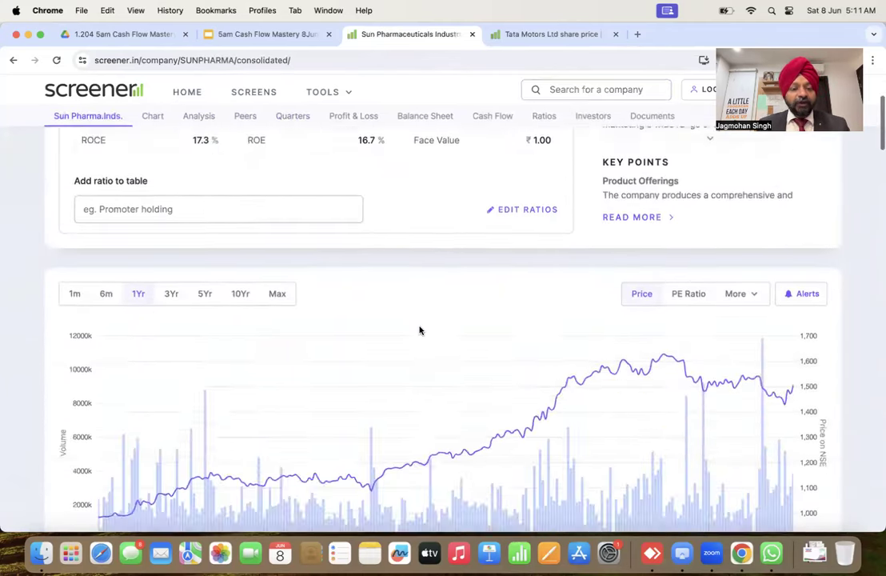
scroll(419, 331, down, 10)
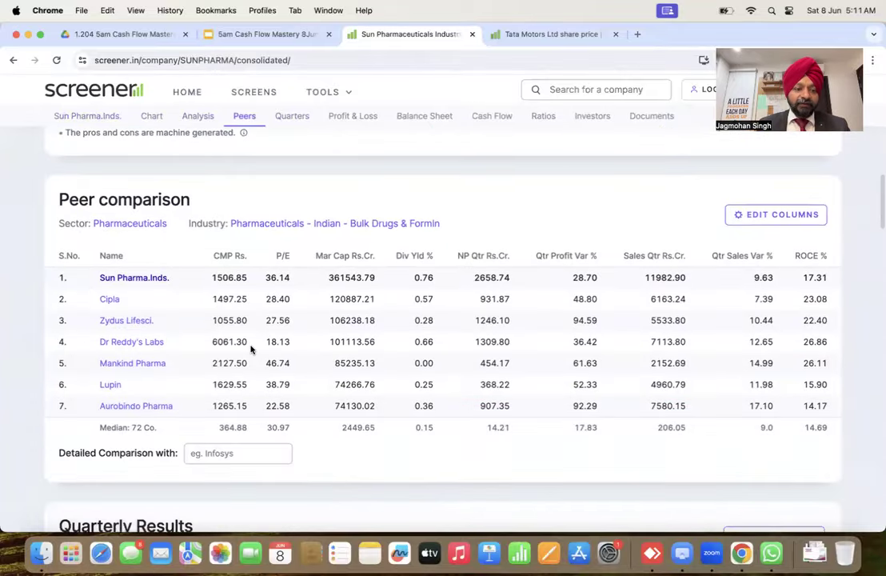
scroll(256, 344, down, 5)
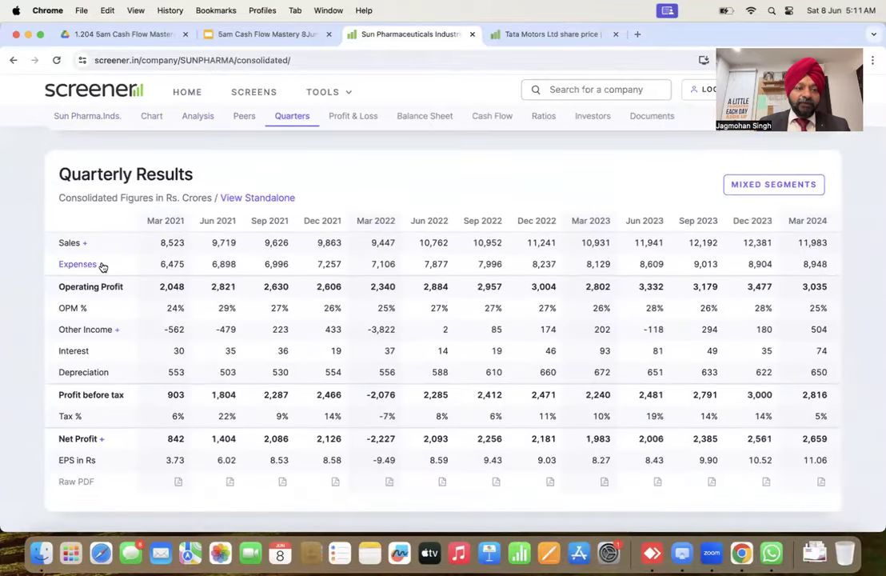
click(101, 264)
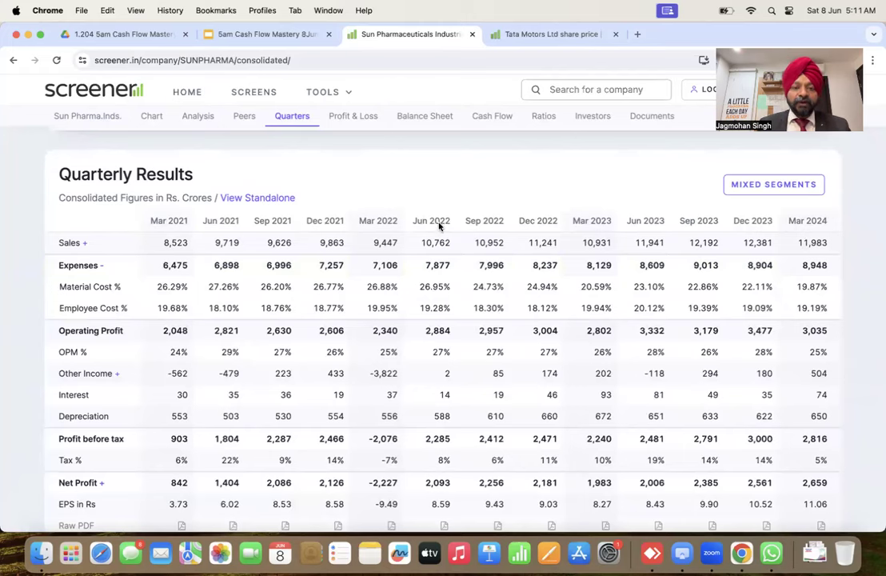
click(549, 89)
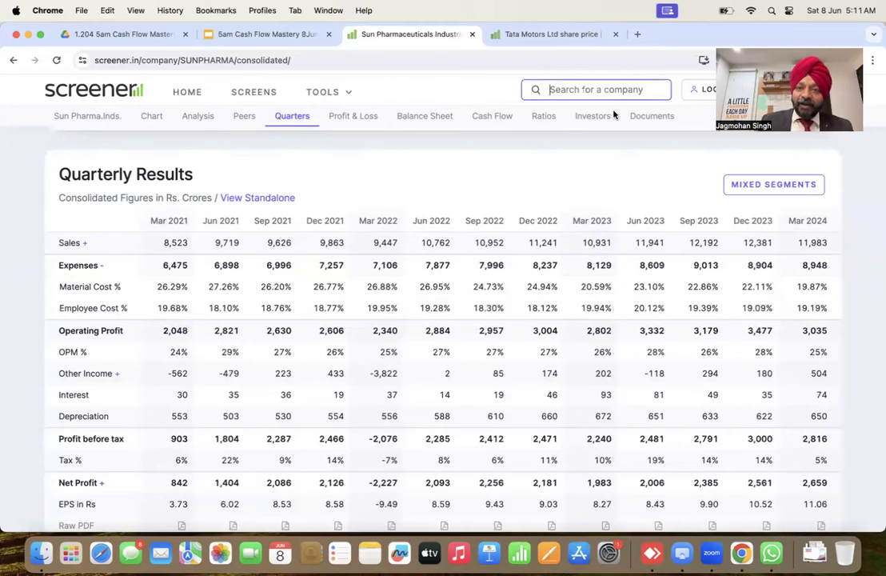
text(usv)
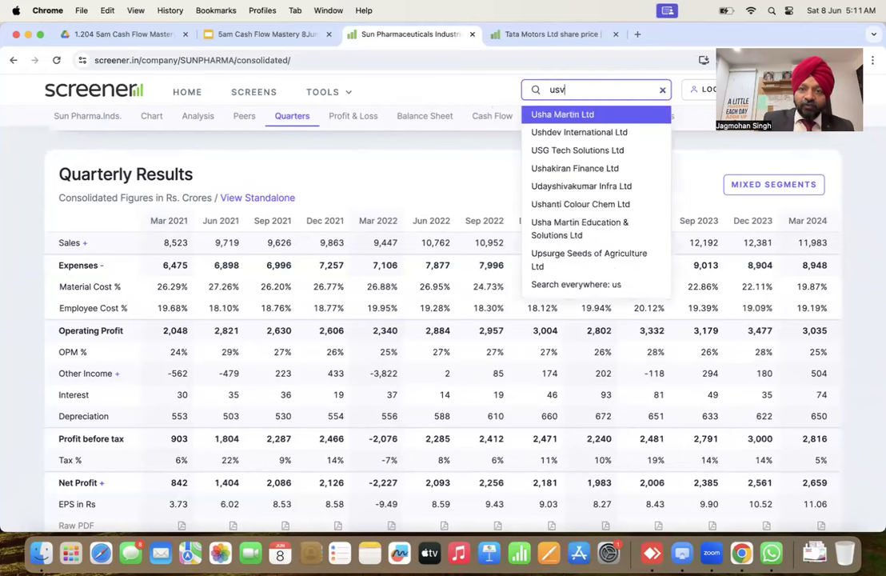
key(BackSpace)
key(BackSpace)
key(BackSpace)
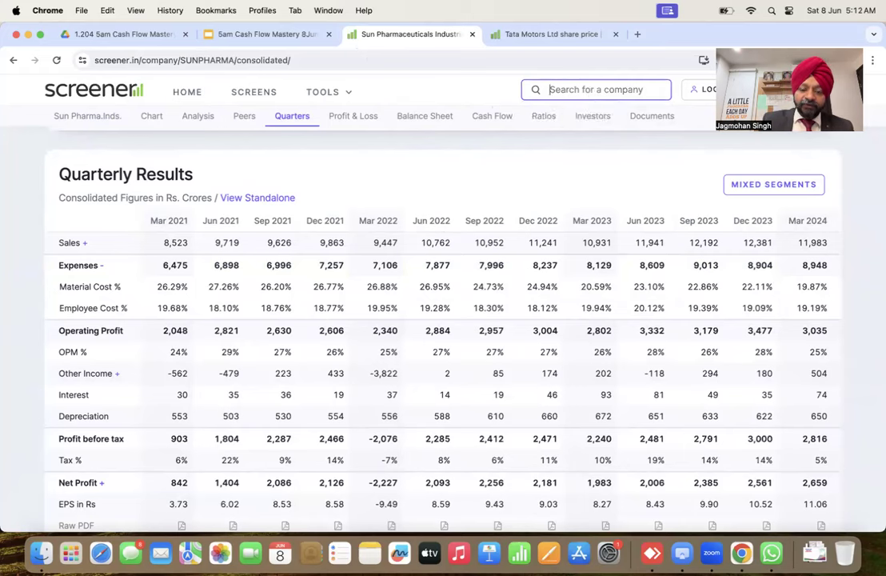
Open Disa India Ltd's company page and expand the Expenses row in its Quarterly Results
text(disa)
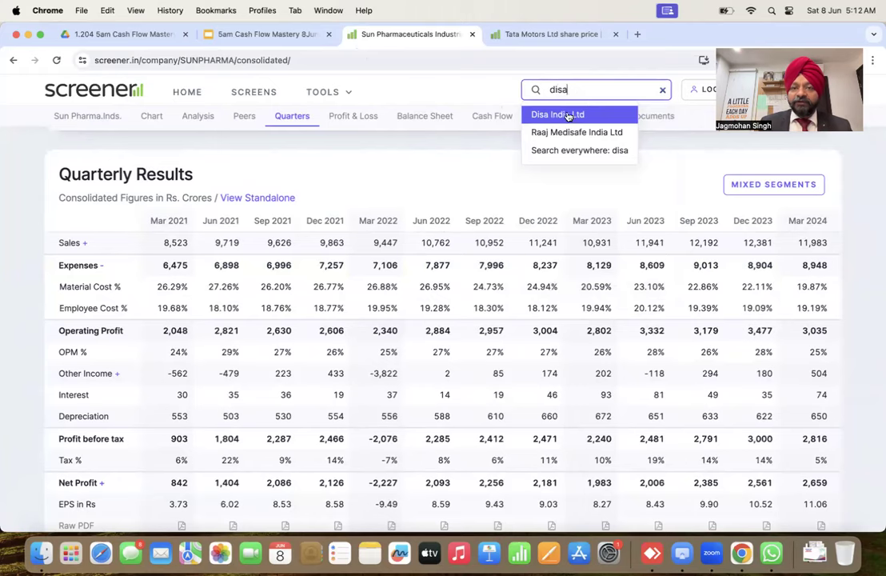
click(577, 118)
scroll(450, 348, down, 10)
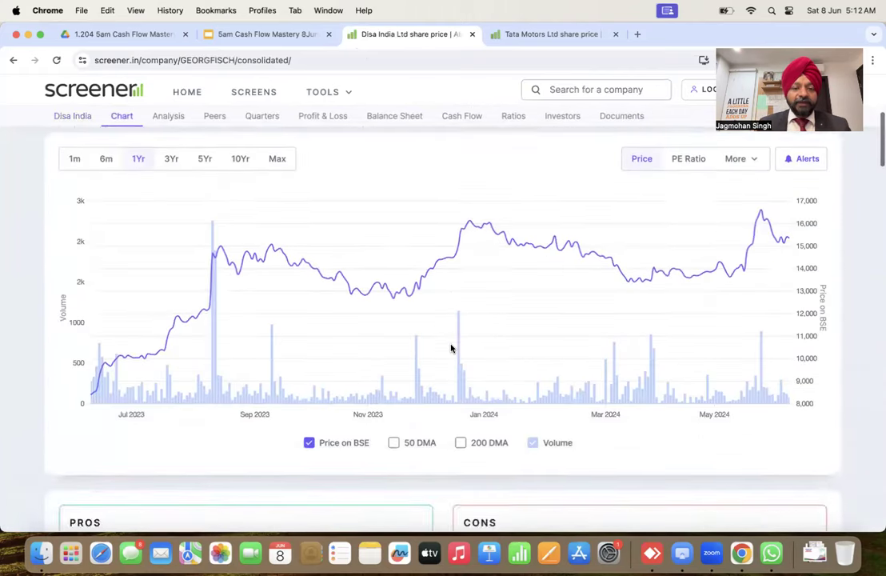
scroll(348, 346, down, 5)
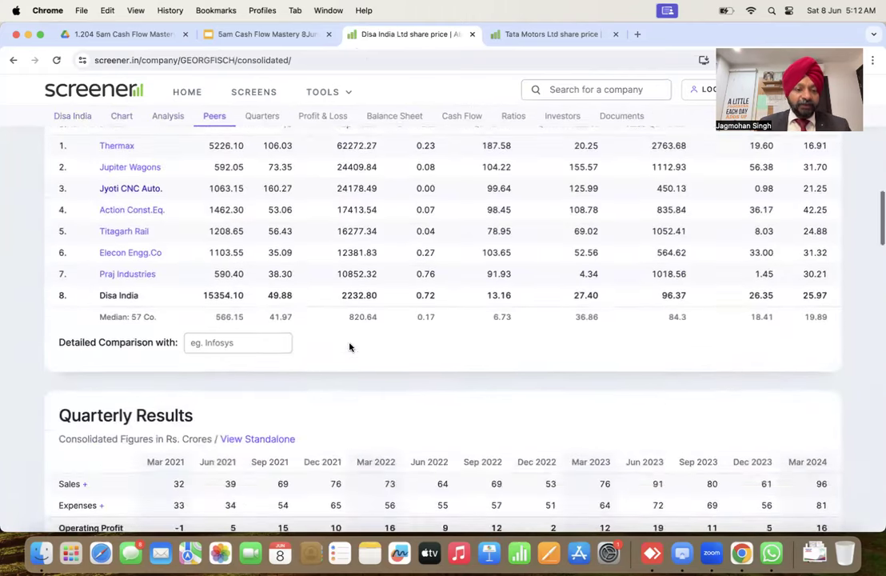
click(102, 325)
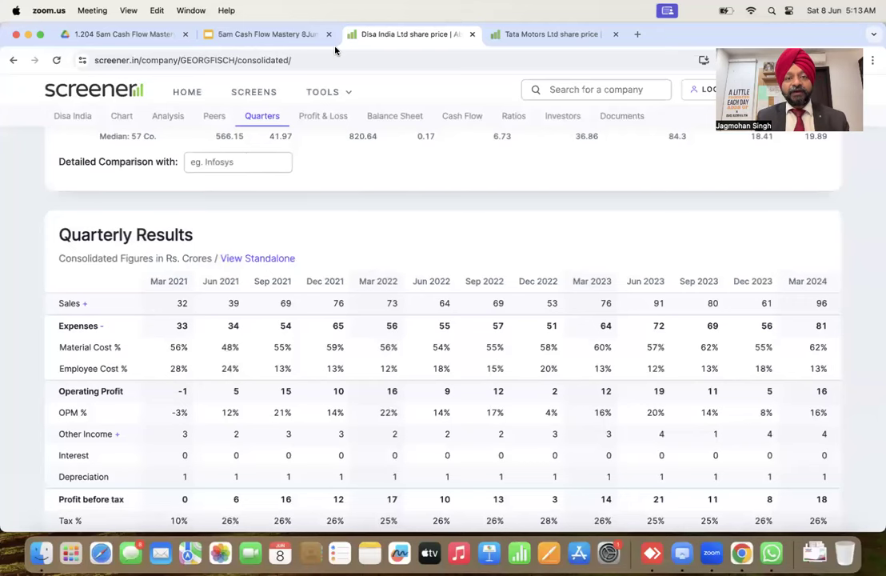
Open the Discussion Panel - 3 spreadsheet in a new browser tab and add a blank sheet to it
click(637, 34)
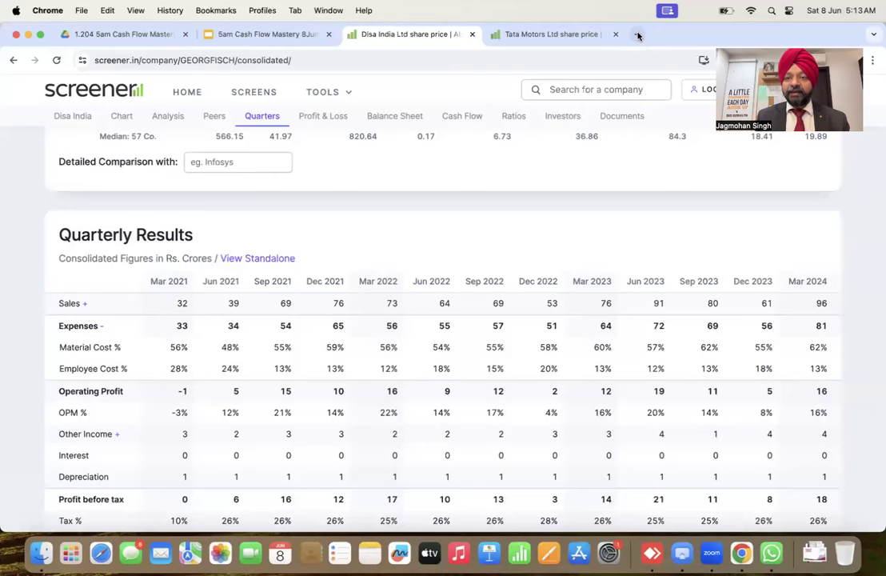
click(653, 82)
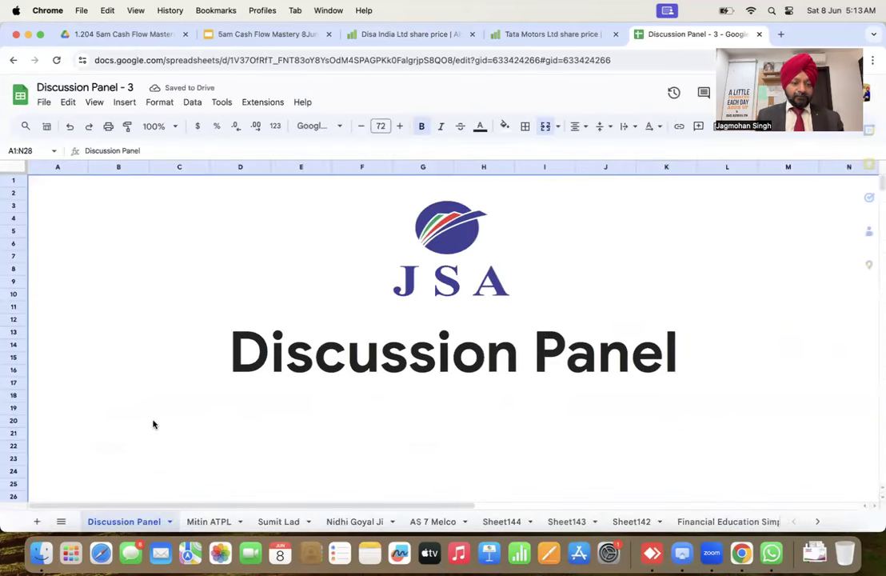
click(37, 521)
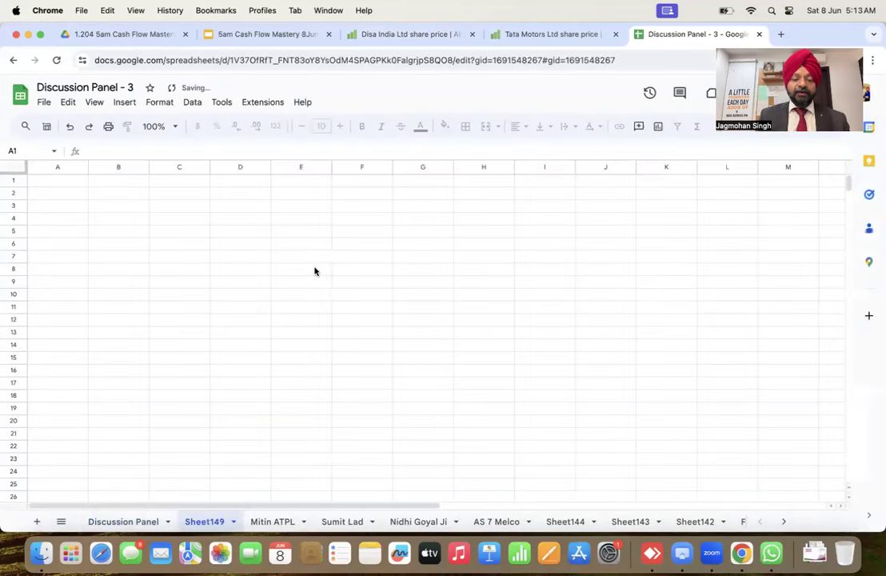
click(16, 167)
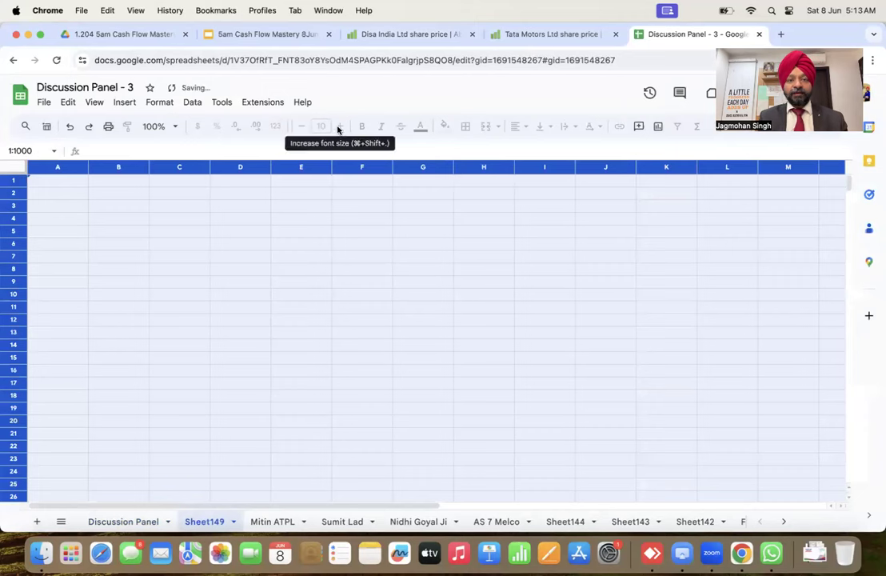
click(317, 282)
click(58, 231)
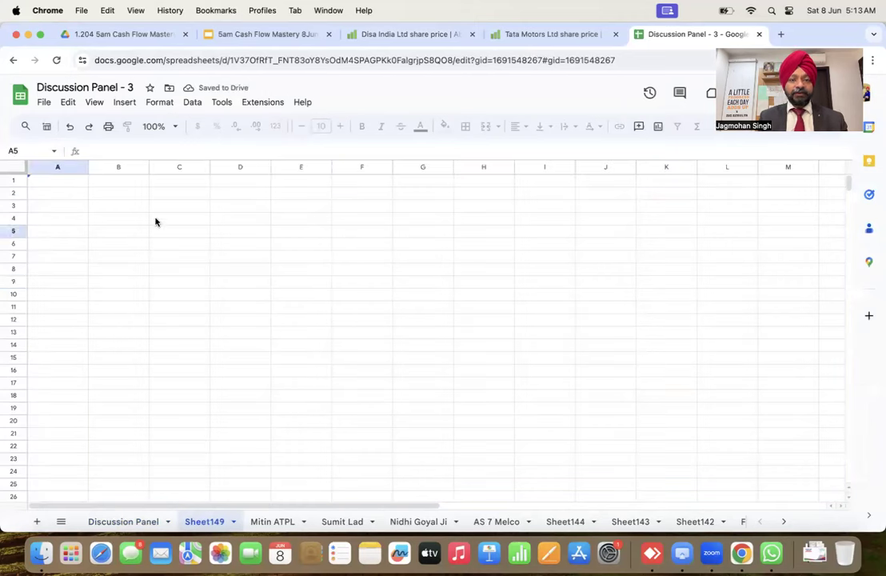
click(294, 253)
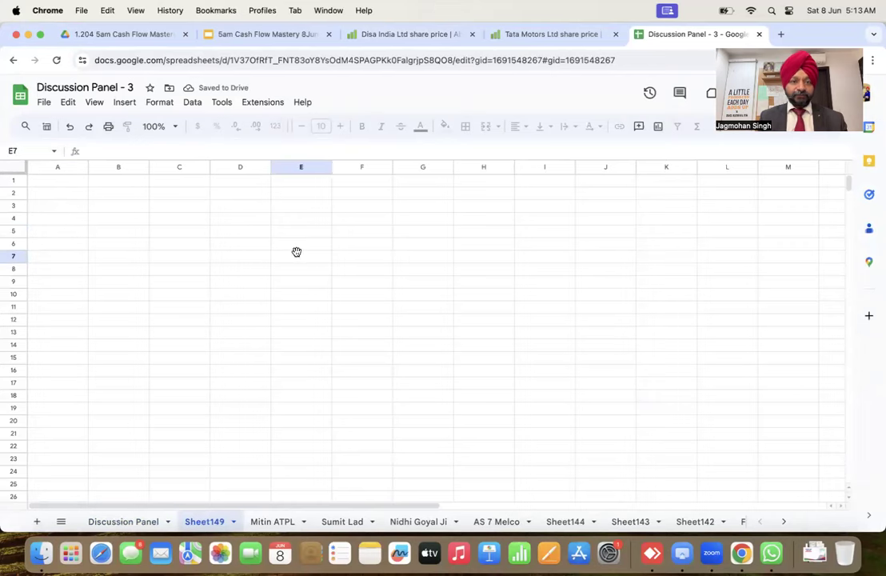
click(274, 269)
double_click(274, 269)
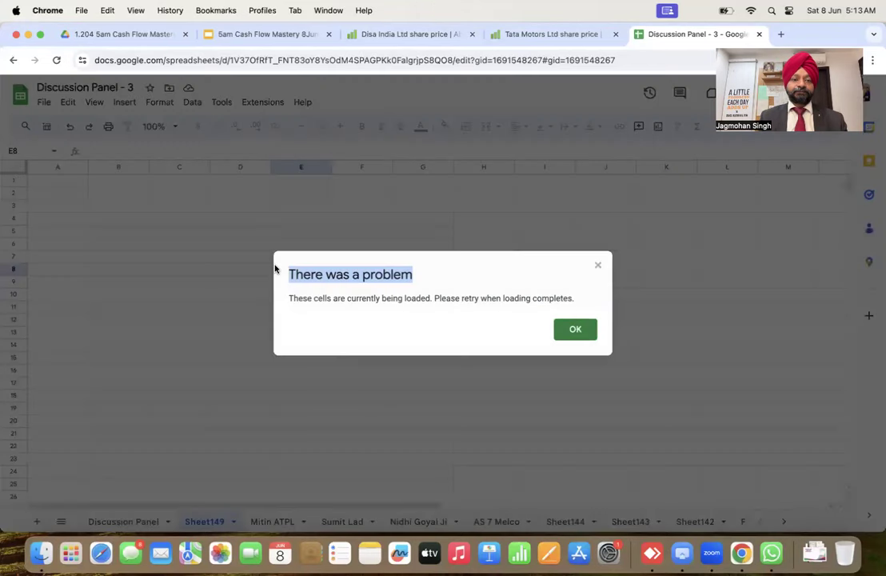
click(582, 331)
Delete the blank sheet Sheet149 from the spreadsheet
click(234, 521)
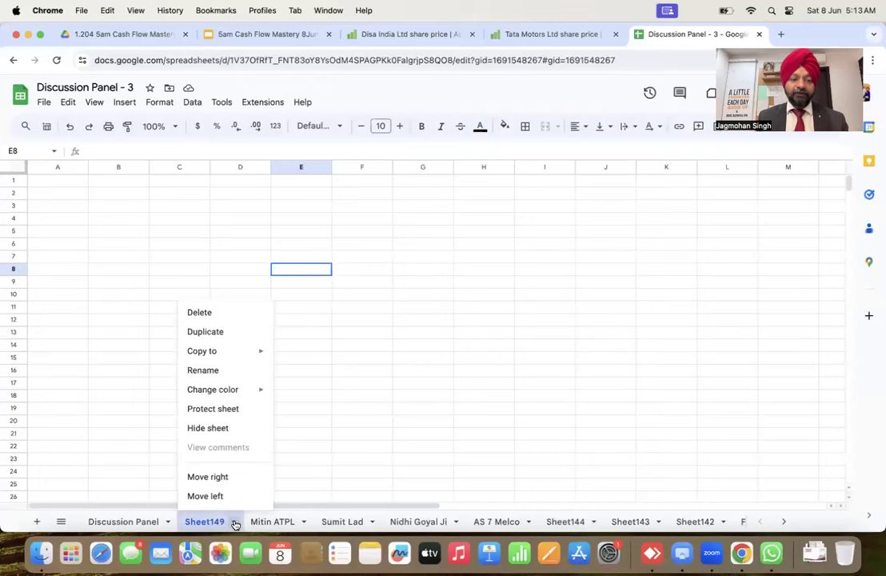
click(222, 313)
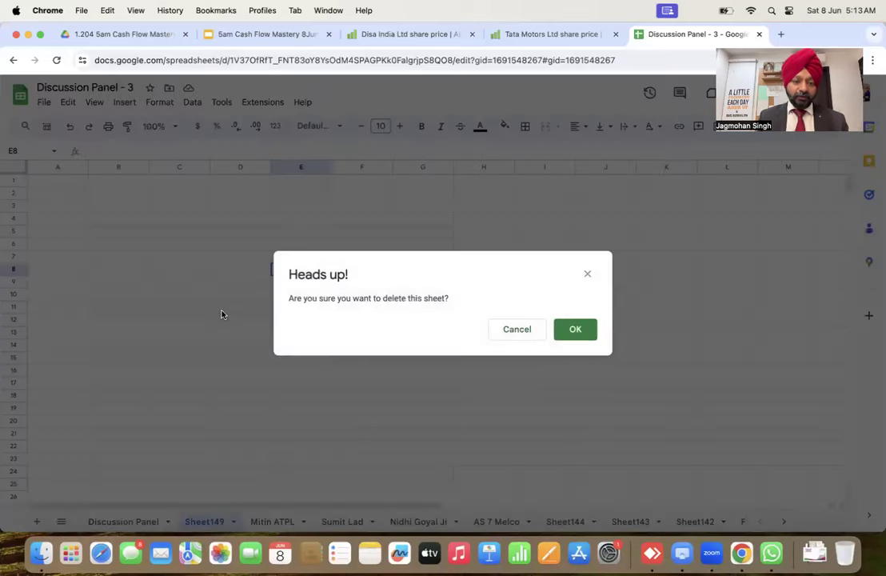
click(575, 330)
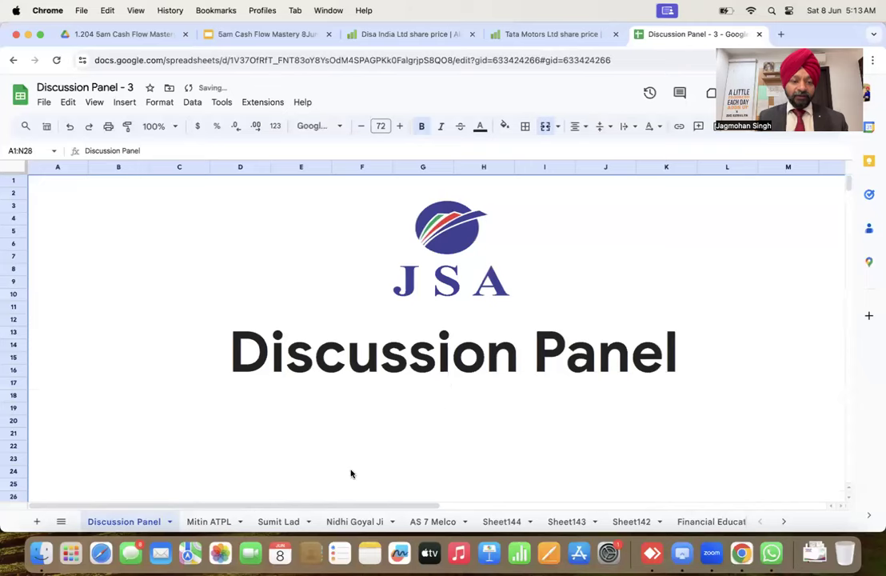
Open the sheet directly after Discussion Panel and select cell C65 in its empty area
click(221, 522)
scroll(251, 447, down, 15)
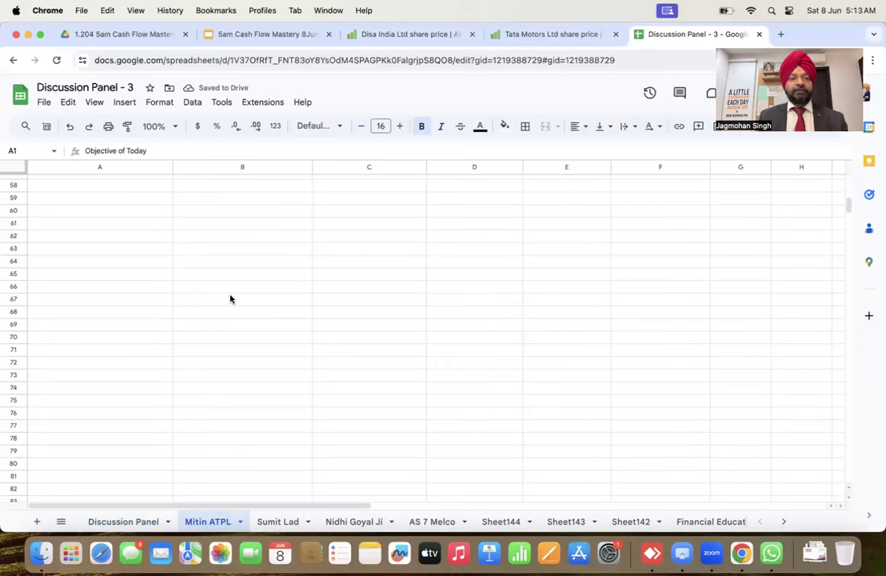
click(292, 299)
click(382, 274)
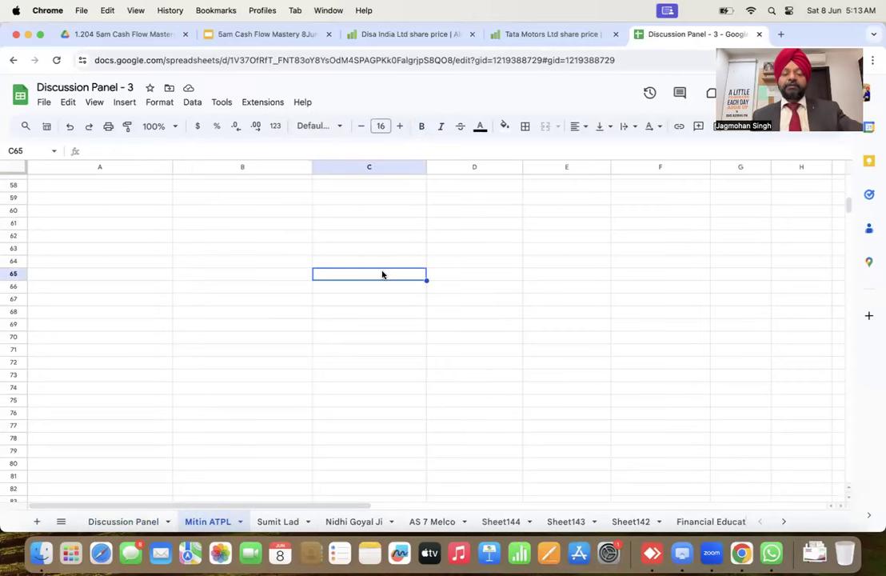
key(Left)
key(Left)
key(Right)
text(d)
key(Return)
key(Down)
key(Up)
key(Up)
key(Delete)
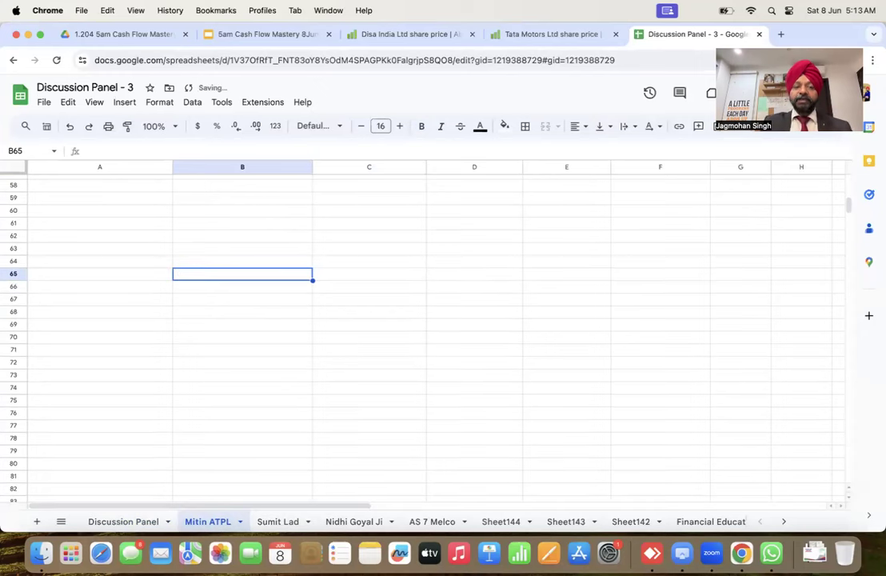
Rename the current sheet as Discussion
double_click(208, 521)
text(D)
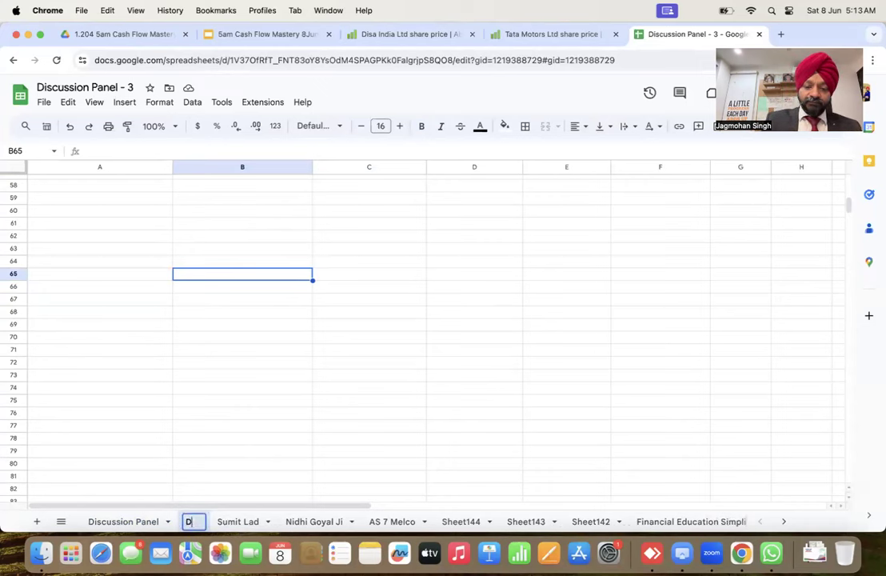
text(iscussion)
key(Return)
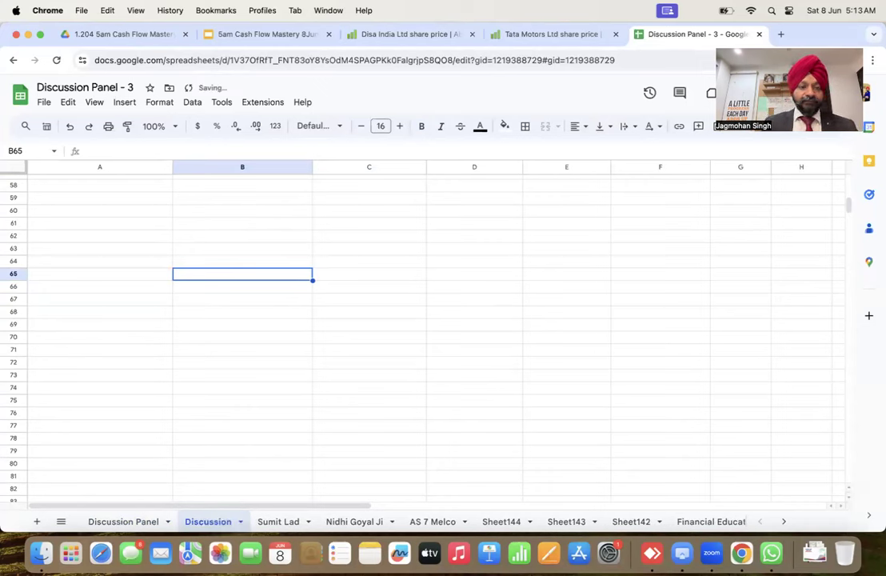
Fill the whole of row 59 with yellow as a divider above the empty area
click(12, 198)
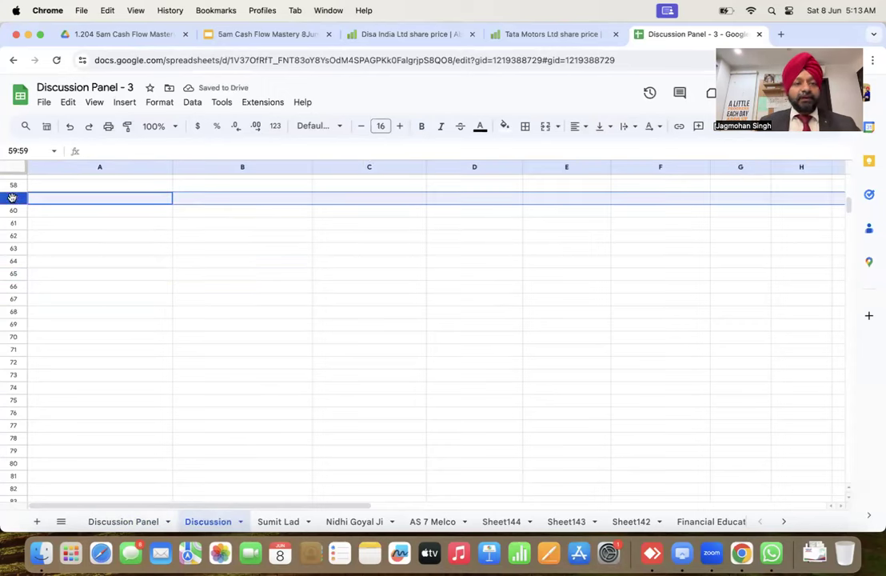
click(504, 126)
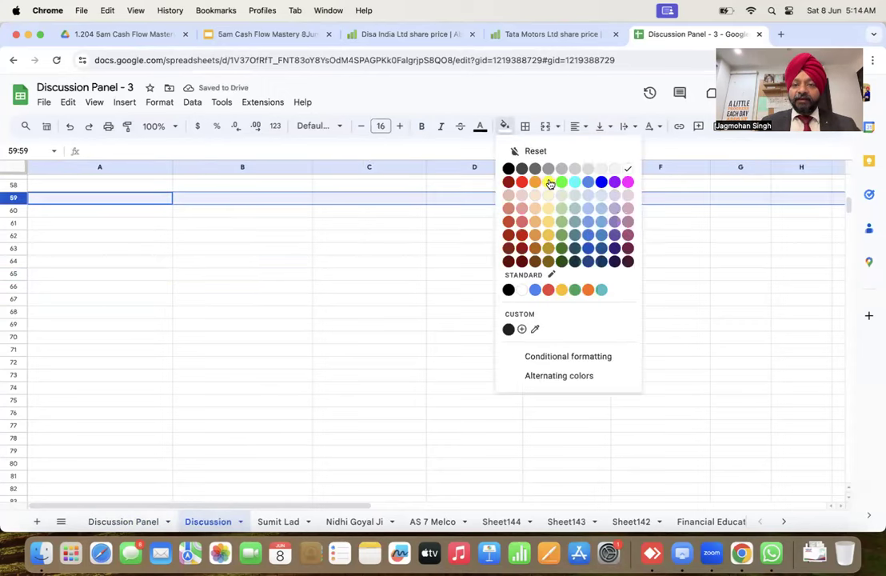
click(475, 179)
Enter the label Sale in B64 and its amount 100 in C64
click(244, 261)
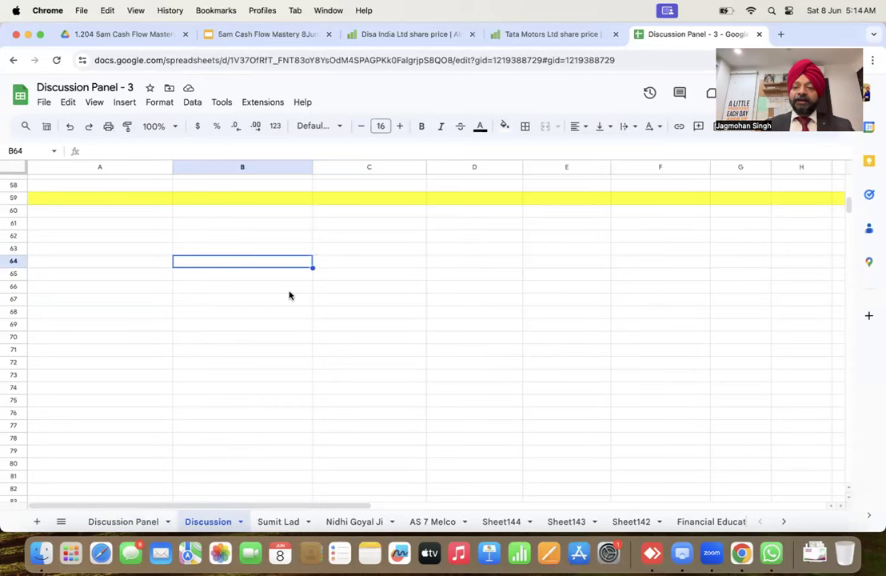
text(Sale)
key(Return)
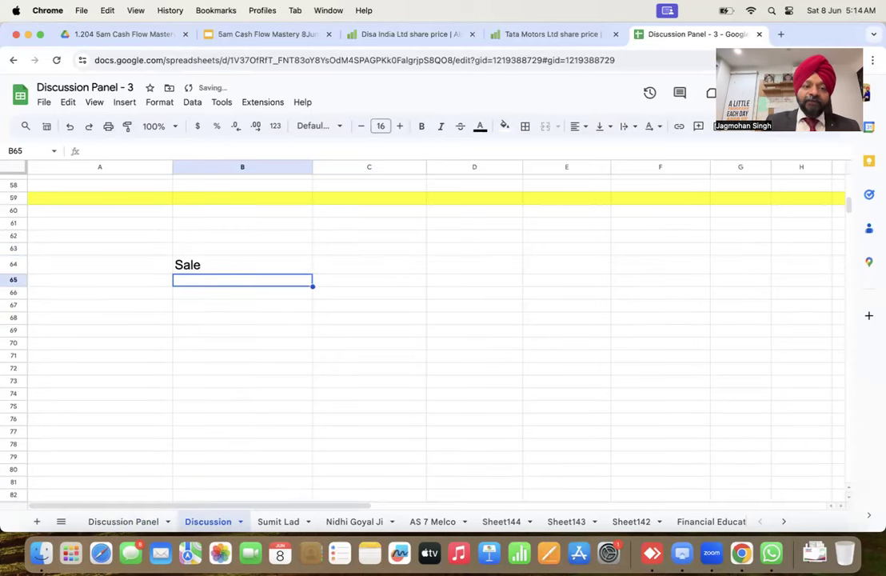
key(Up)
key(Right)
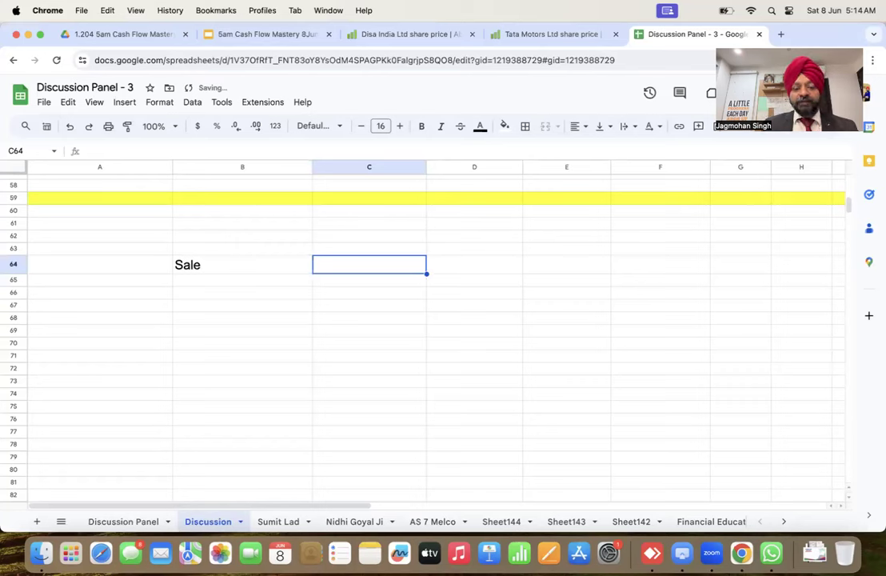
text(100)
key(Return)
Enter the row labels GP in B66 and GP % in B67
key(Left)
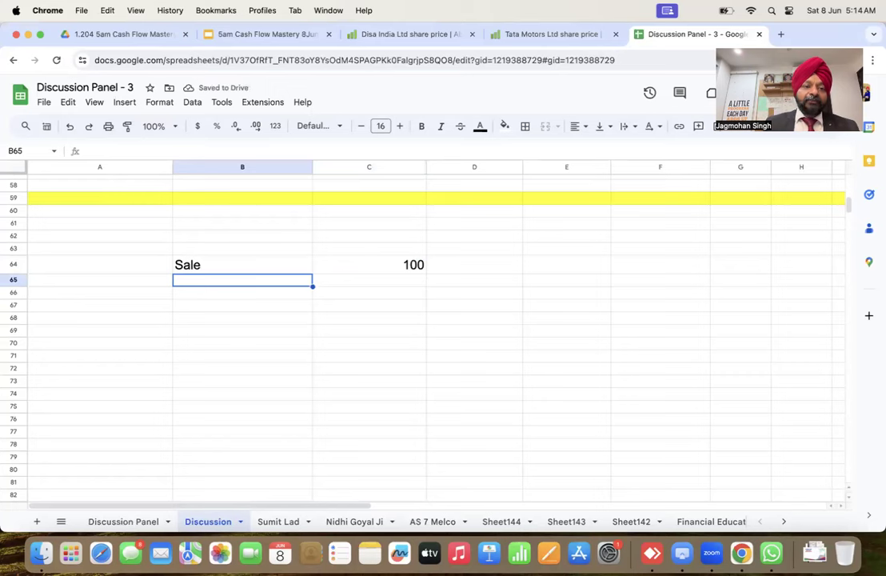
key(Down)
text(GP)
key(Return)
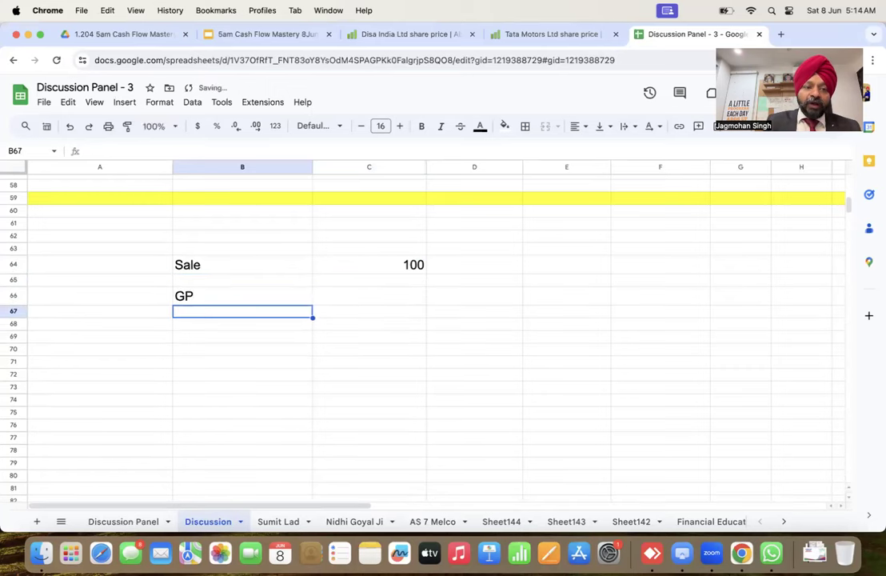
text(GP %)
key(Return)
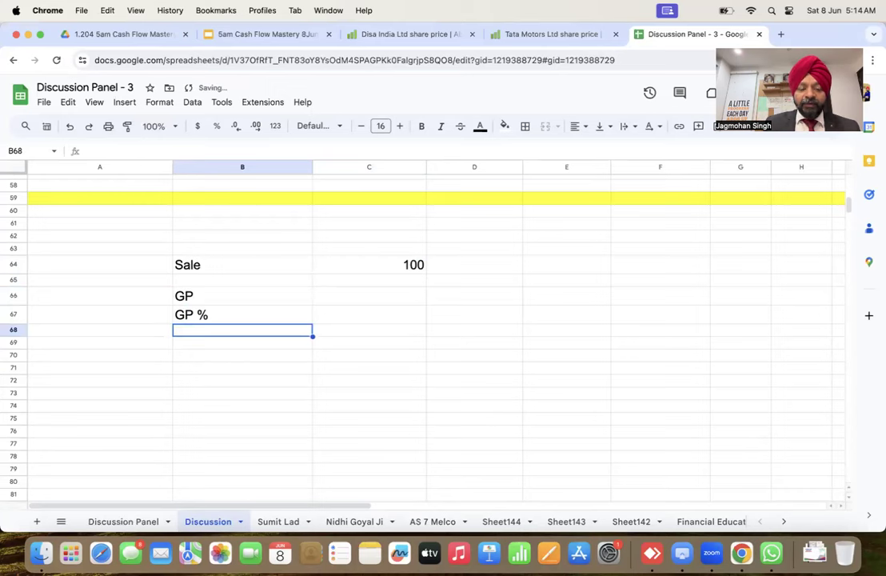
Enter the row labels NP in B69 and NP % in B70
key(Down)
text(NP)
key(Return)
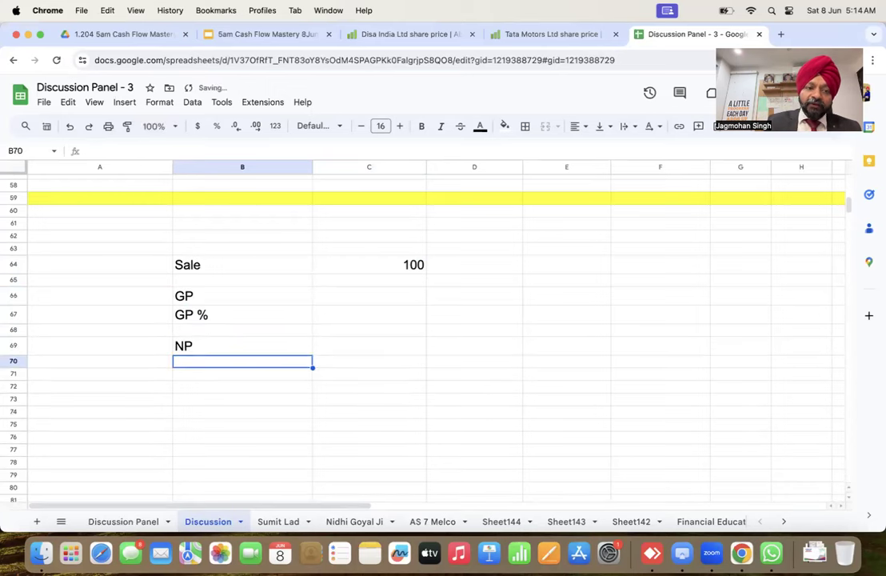
text(NP %)
key(Return)
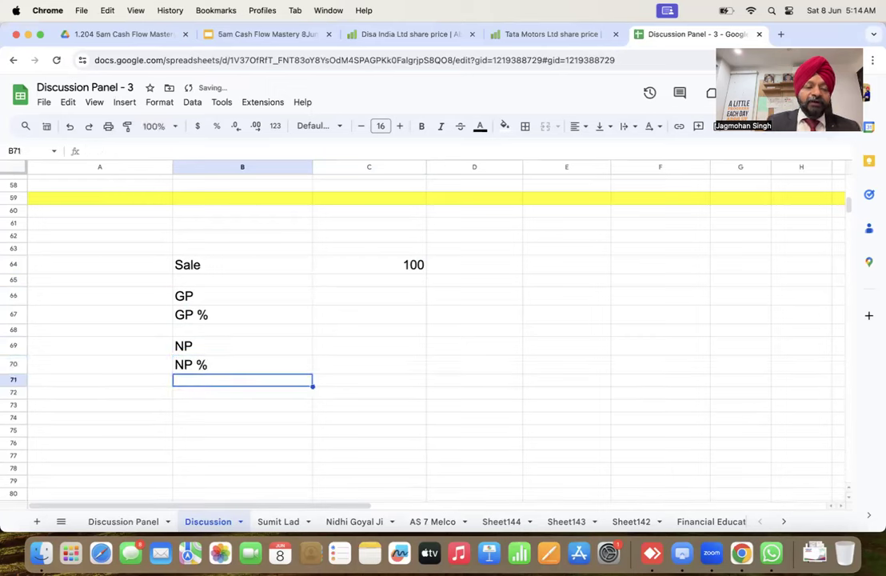
Set the NP % value in C70 to 10%
click(242, 365)
click(369, 364)
click(242, 363)
click(369, 364)
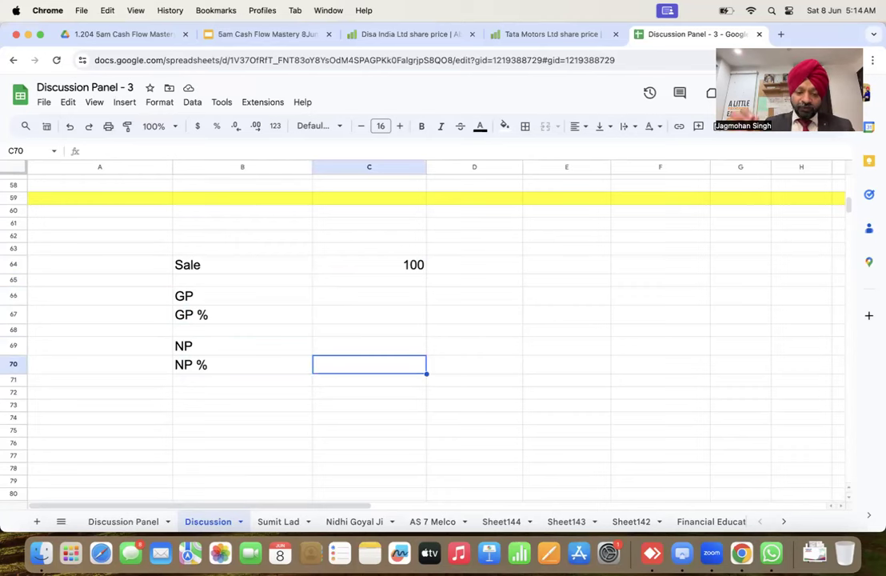
text(10%)
key(Return)
Set the GP % value in C67 to 40%
click(369, 345)
key(Up)
key(Up)
key(Left)
key(Up)
key(Down)
key(Right)
key(Left)
key(Left)
key(Right)
key(Right)
text(40%)
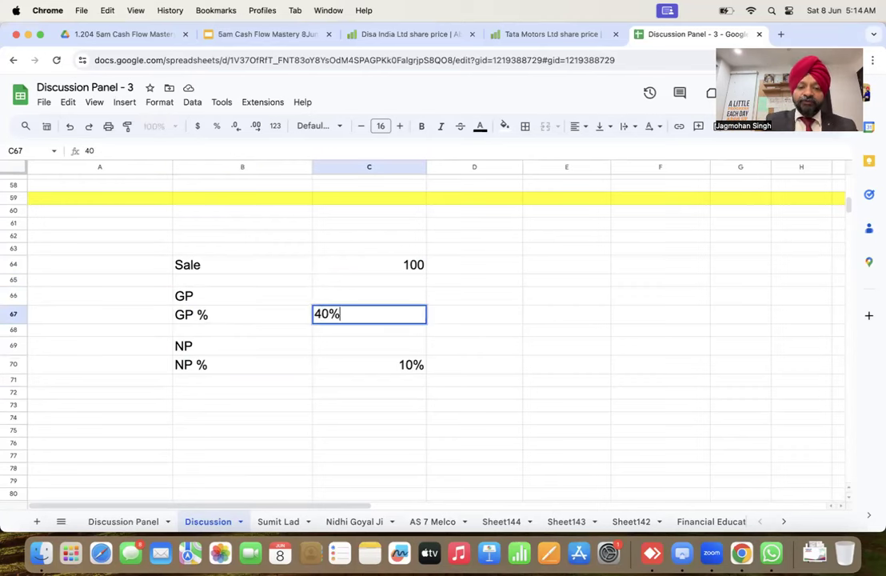
key(Return)
Enter the label FC in B68, between the GP % and NP rows
key(Up)
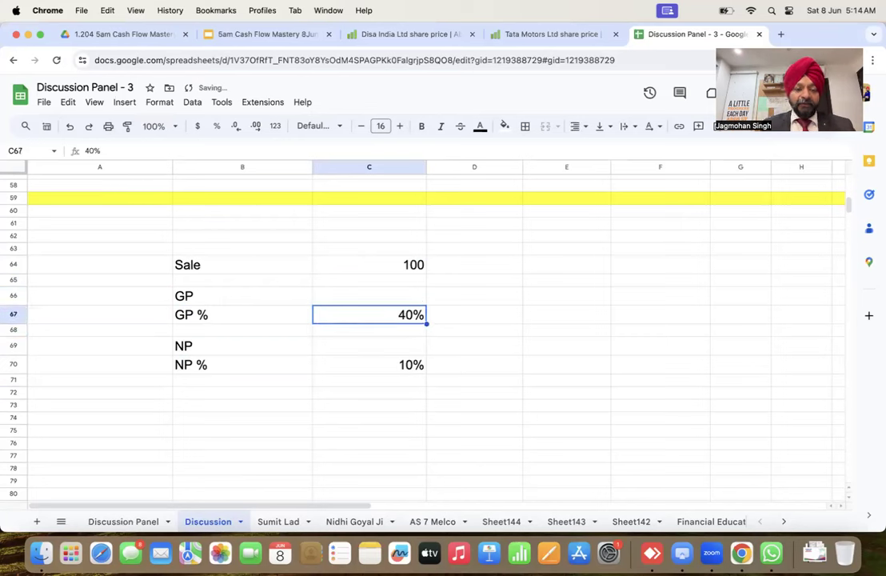
key(Left)
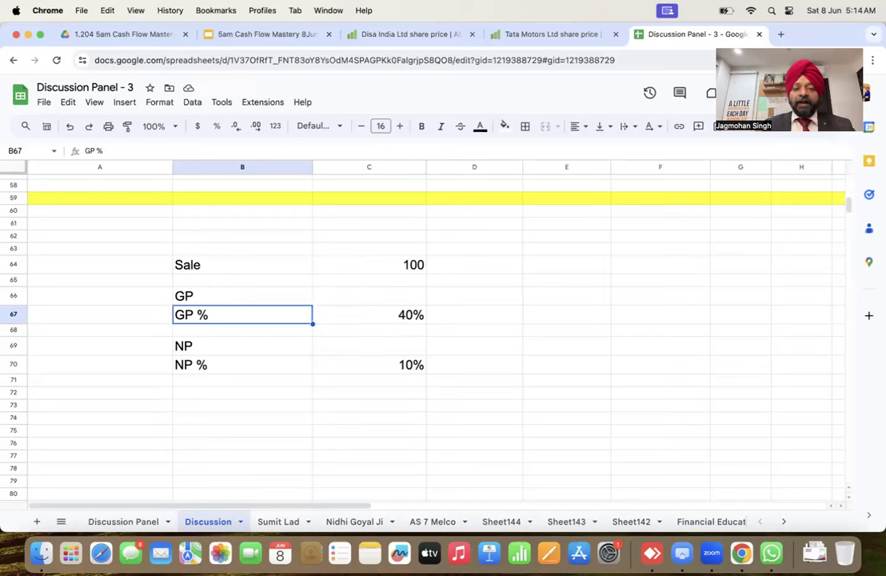
key(Right)
key(Right)
key(Left)
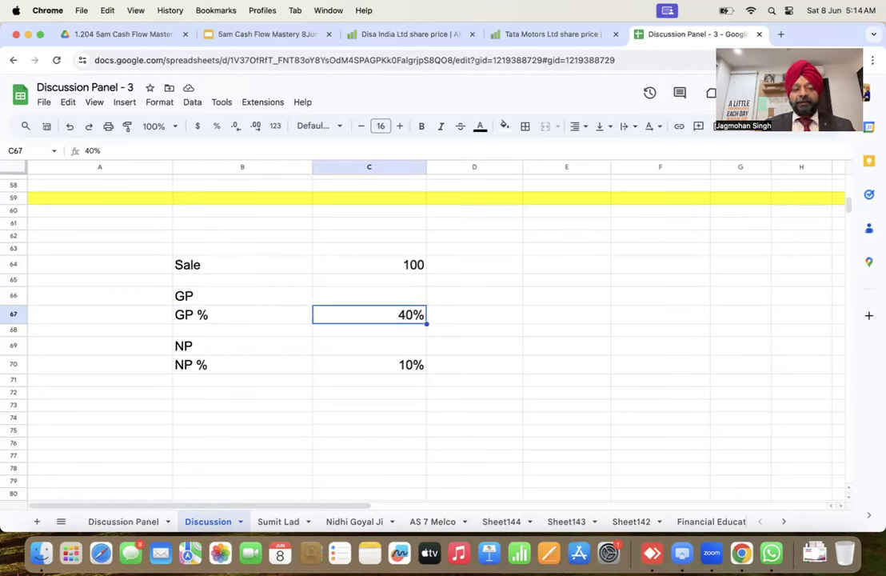
key(Left)
key(Down)
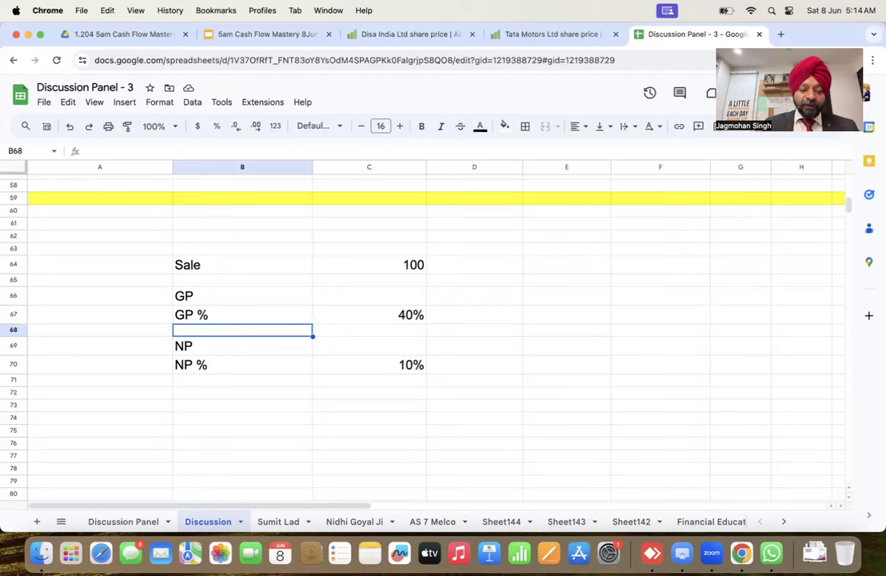
text(FC)
key(Return)
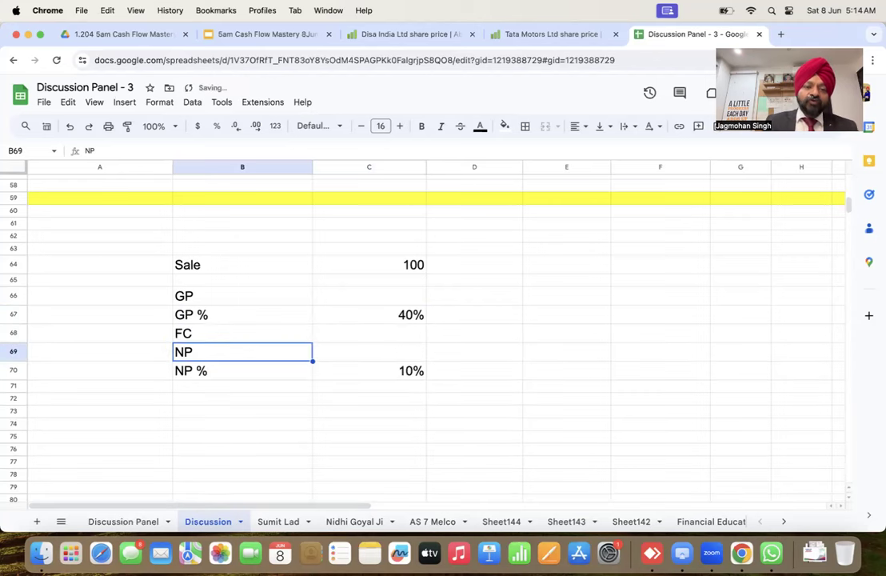
key(Up)
key(Right)
key(Up)
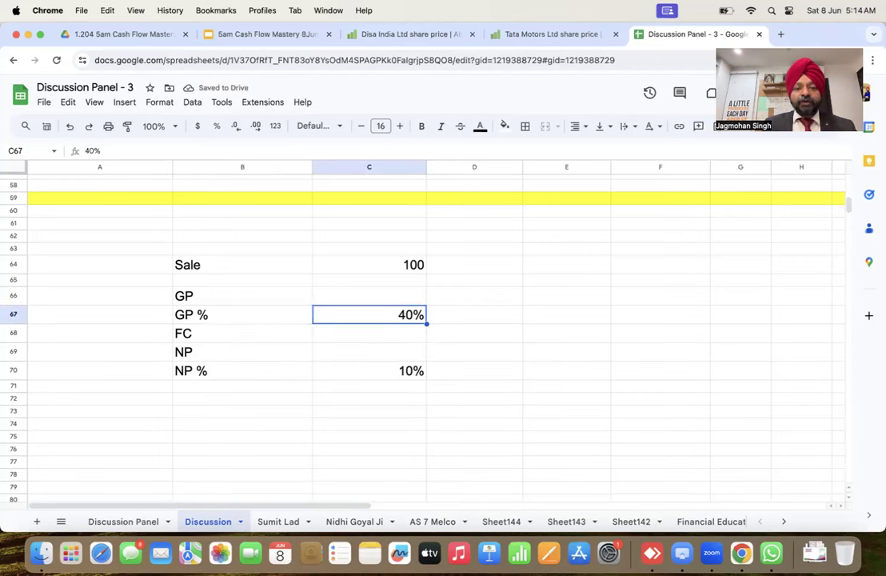
key(Down)
key(Down)
key(Down)
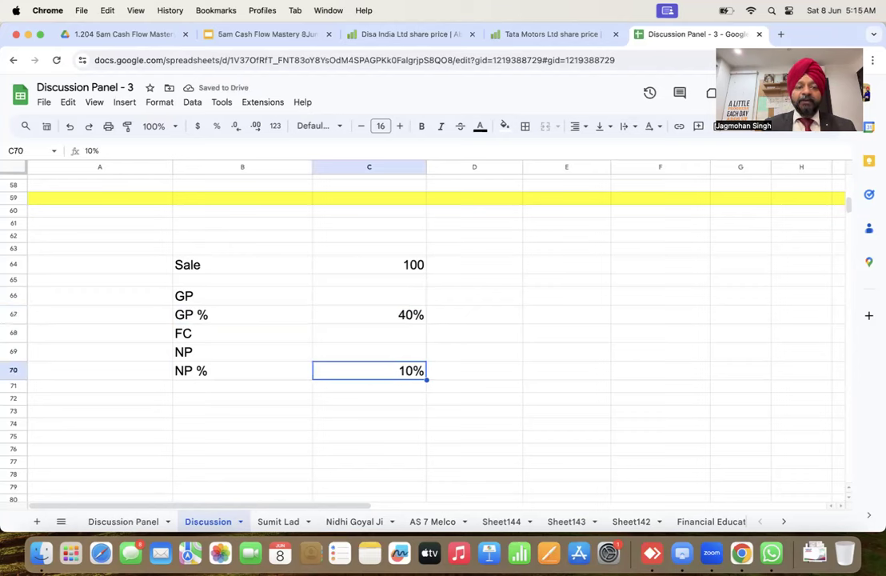
key(Left)
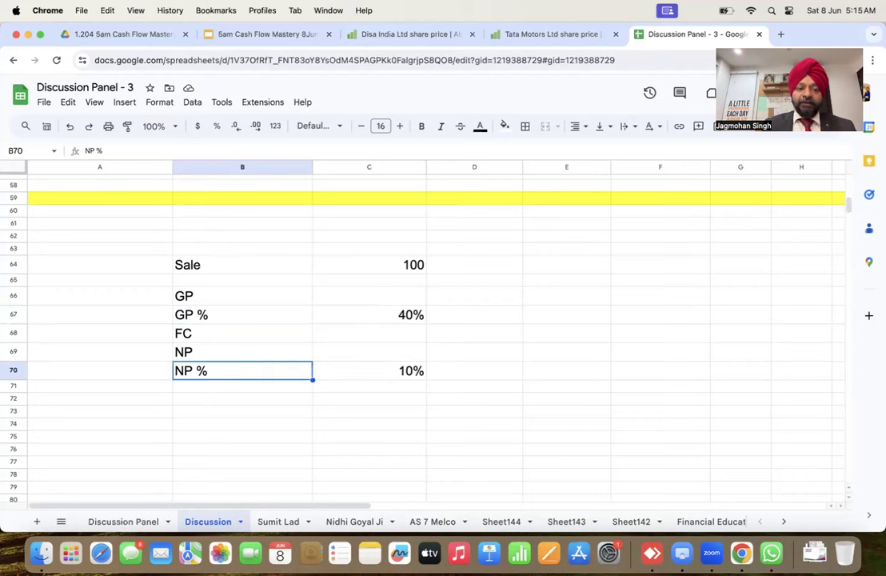
Change the FC label in B68 to FC %
key(Up)
key(Up)
key(Return)
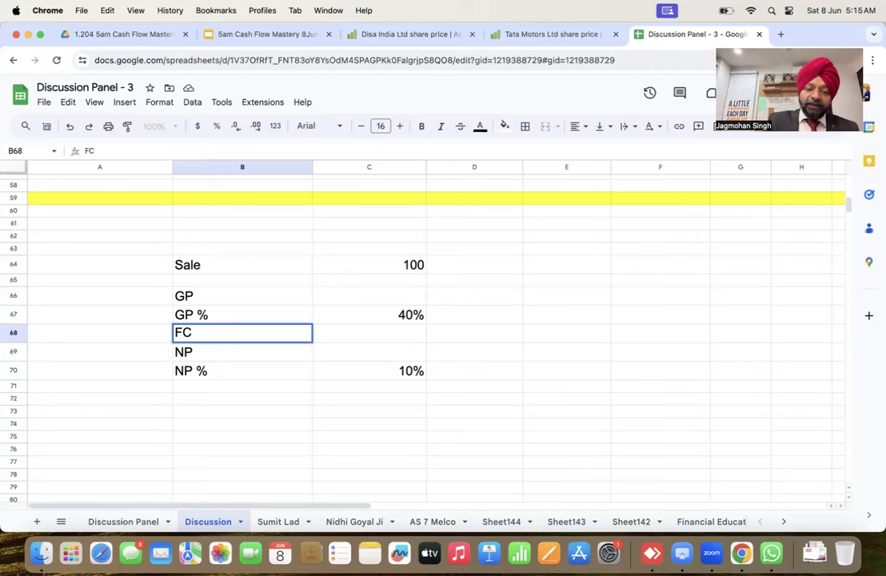
text(%)
key(Tab)
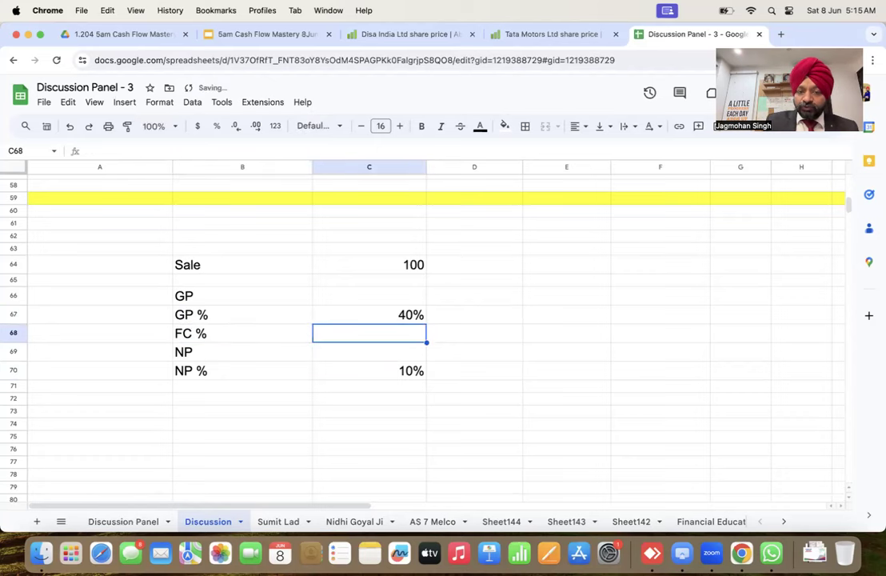
Calculate FC % in C68 with the formula =C67-C70 and make the result bold
text(=C67-C70)
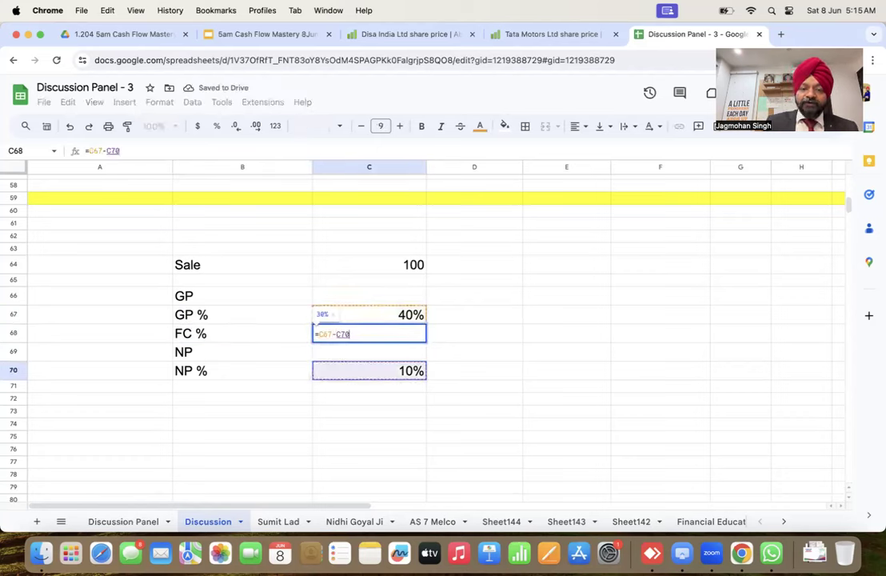
key(Return)
key(Up)
key(super+b)
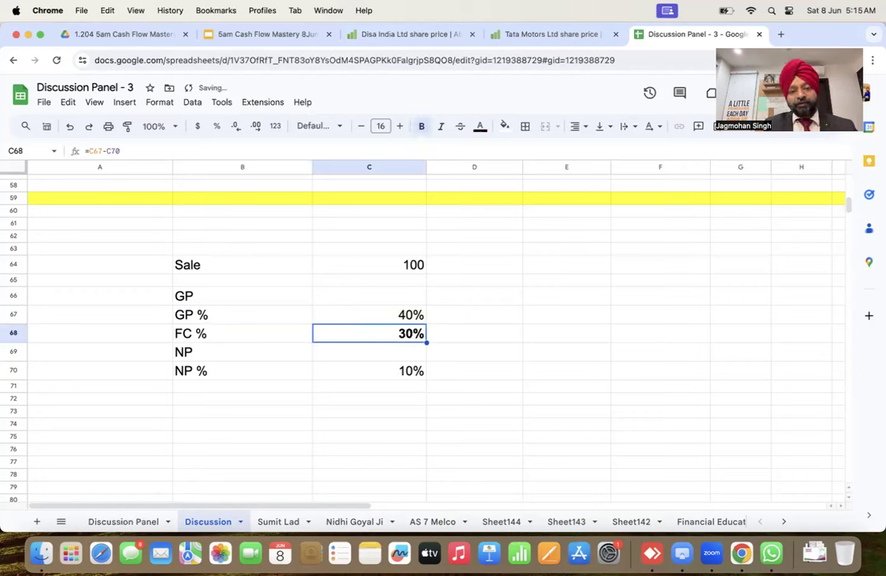
Extend the label in B68 to FC % (Indirect Expenses)
key(Left)
key(Return)
key(Up)
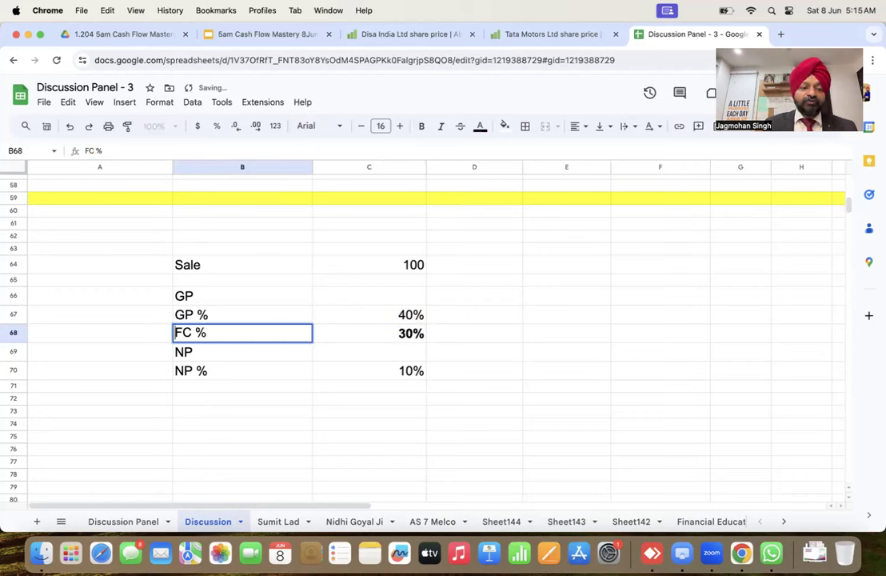
text((Indirect Expenses)
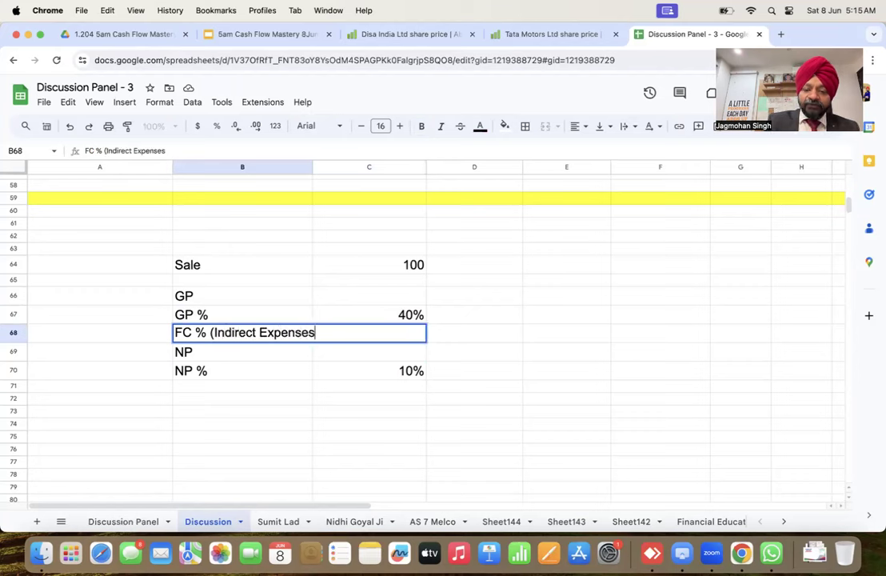
key(Return)
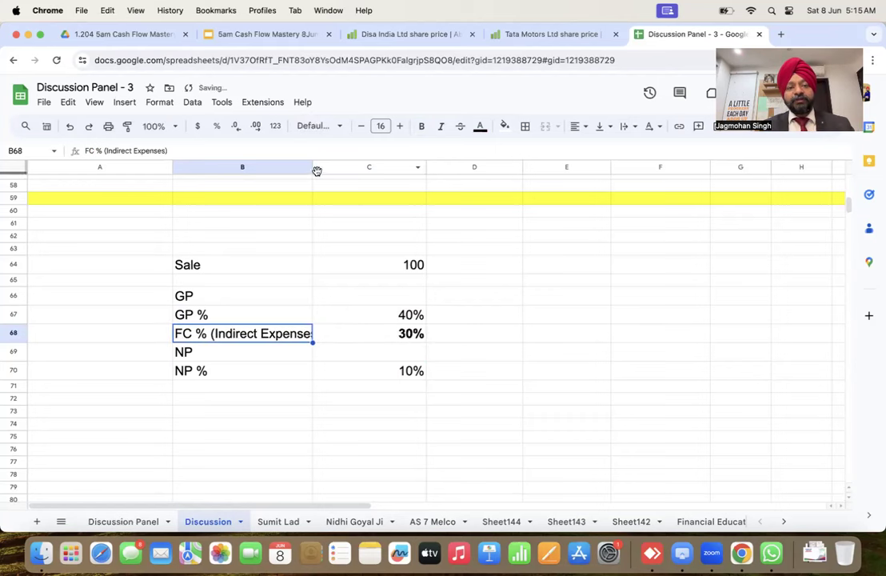
Widen column B to fit the FC % (Indirect Expenses) label and make that label bold
drag(313, 166, 333, 167)
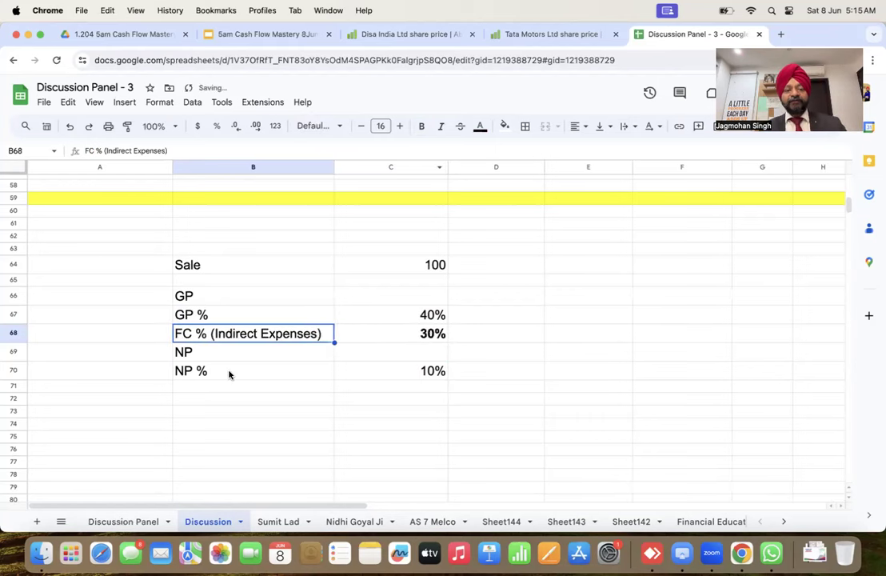
key(super+b)
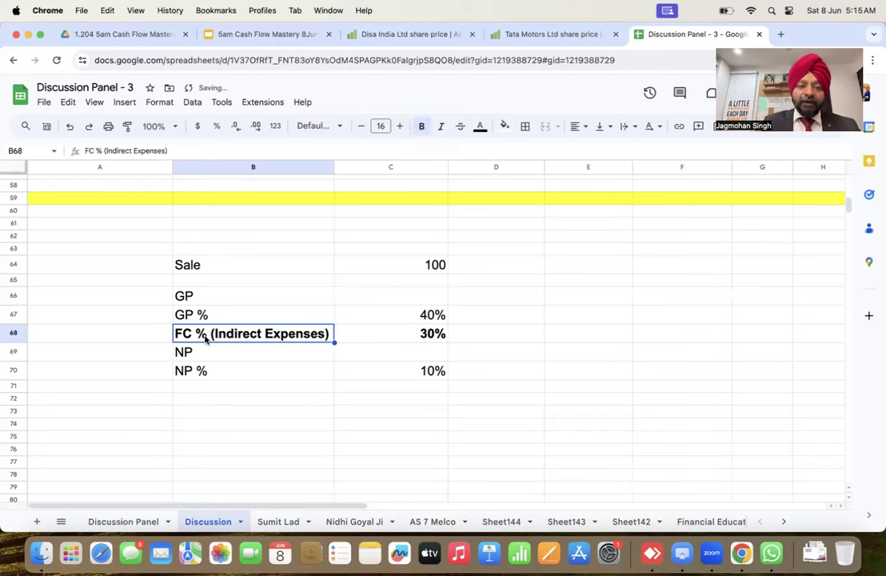
Set the Sale value in C64 to 100%
key(Right)
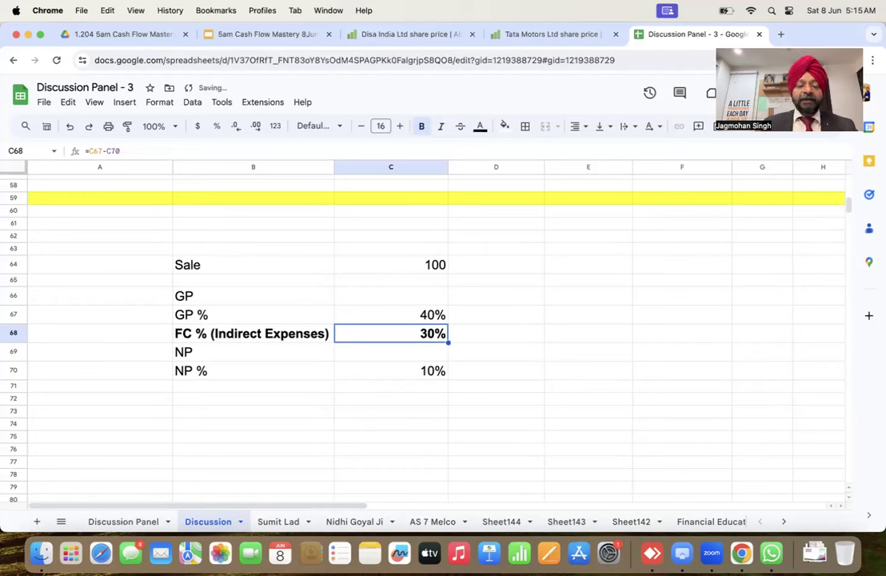
key(Up)
key(Up)
key(Up)
key(Up)
text(100$)
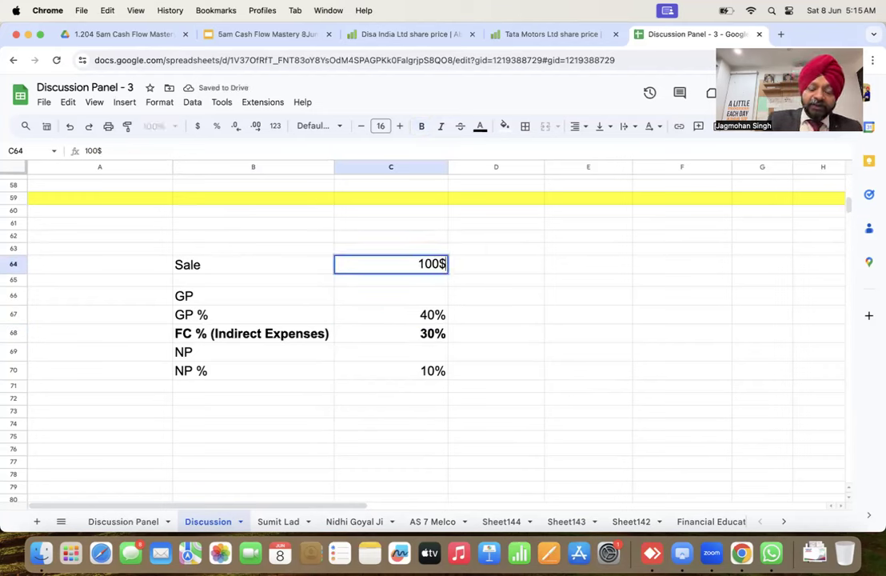
key(BackSpace)
text(%)
key(Return)
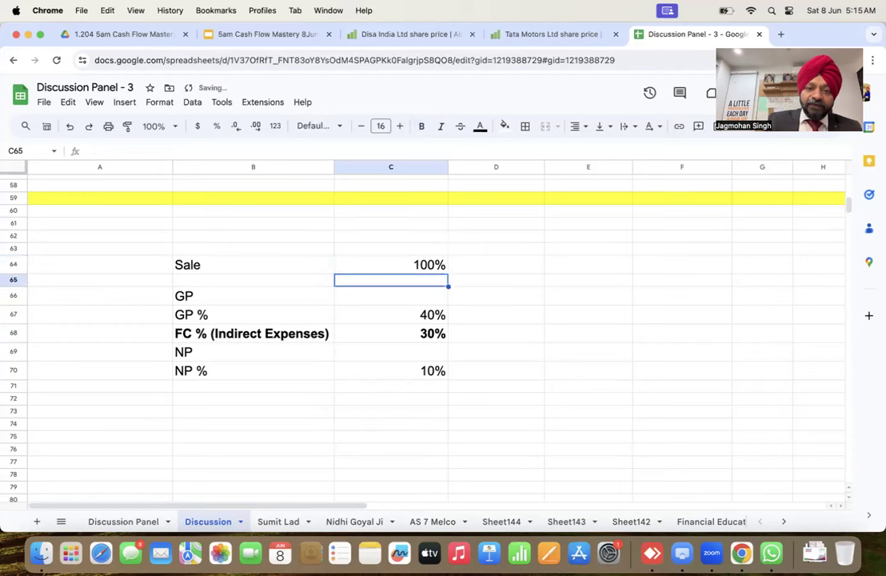
Make the NP % value in C70 bold
key(Down)
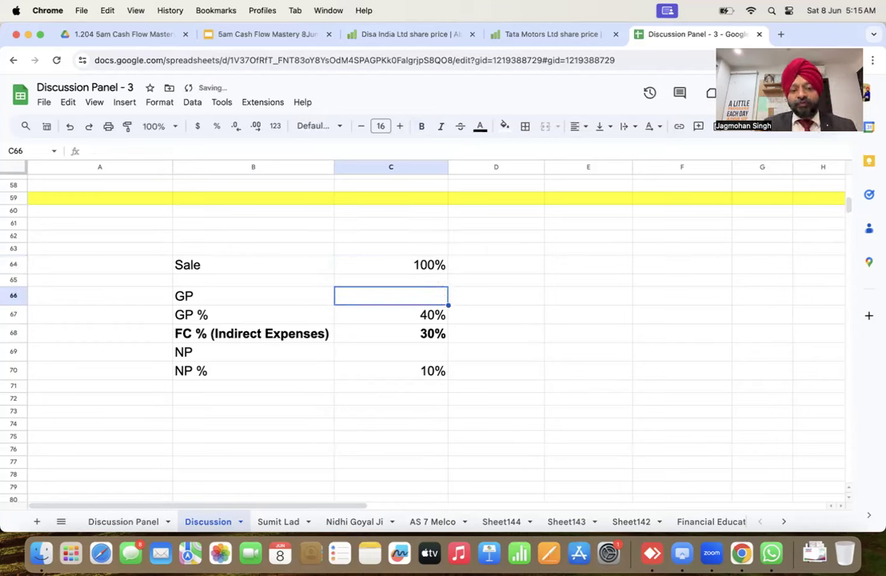
key(Down)
key(Left)
key(Right)
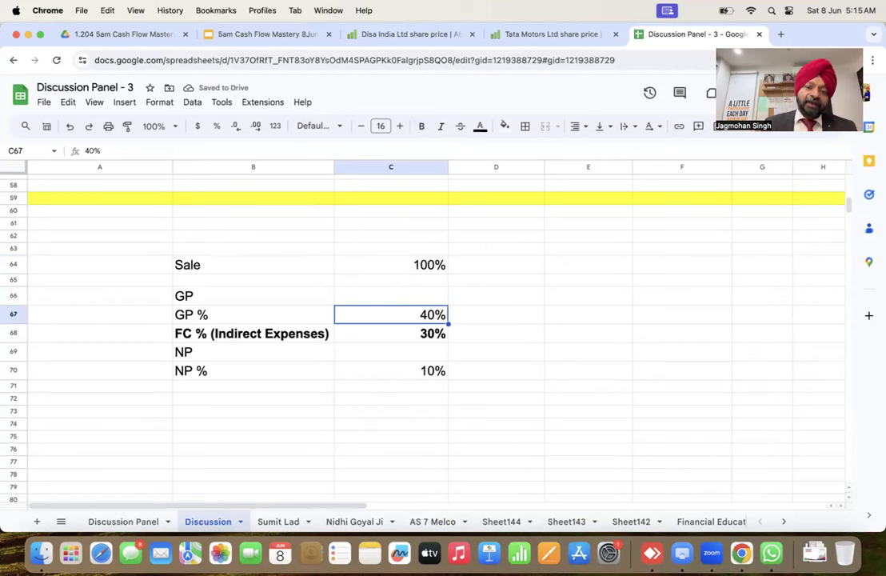
key(Down)
key(Down)
key(Down)
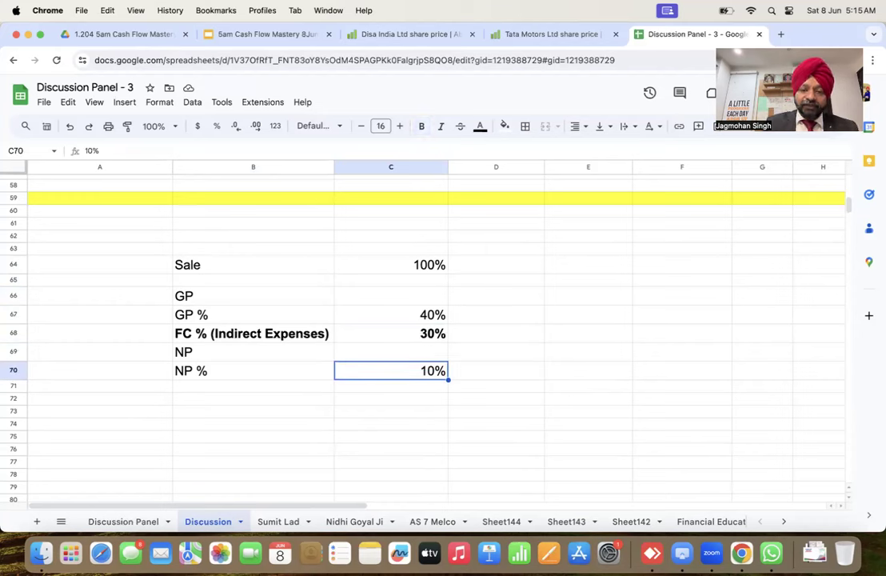
key(super+b)
Enter the note Balancing Figure in D68, beside the FC % value
key(Up)
key(Up)
key(Right)
text(Balancing G)
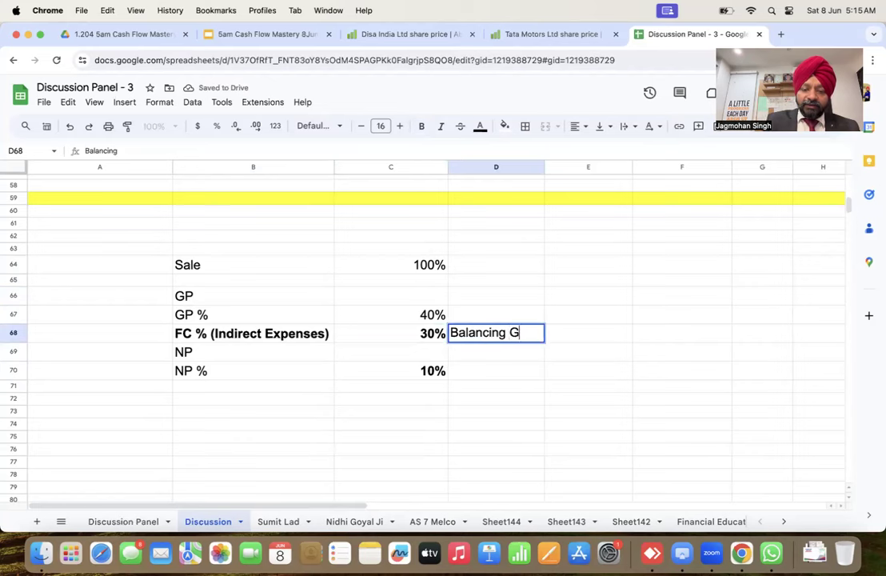
key(BackSpace)
text(Figure)
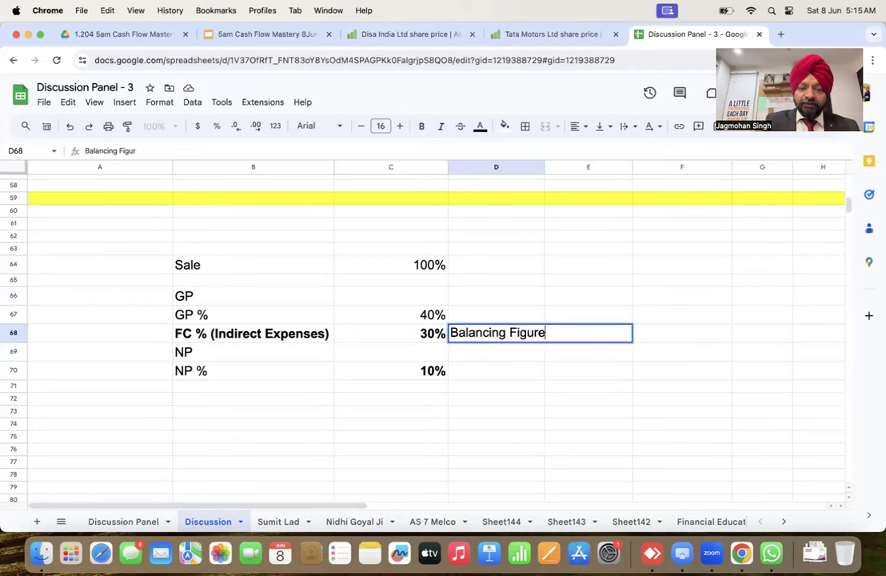
key(Return)
key(Up)
key(Left)
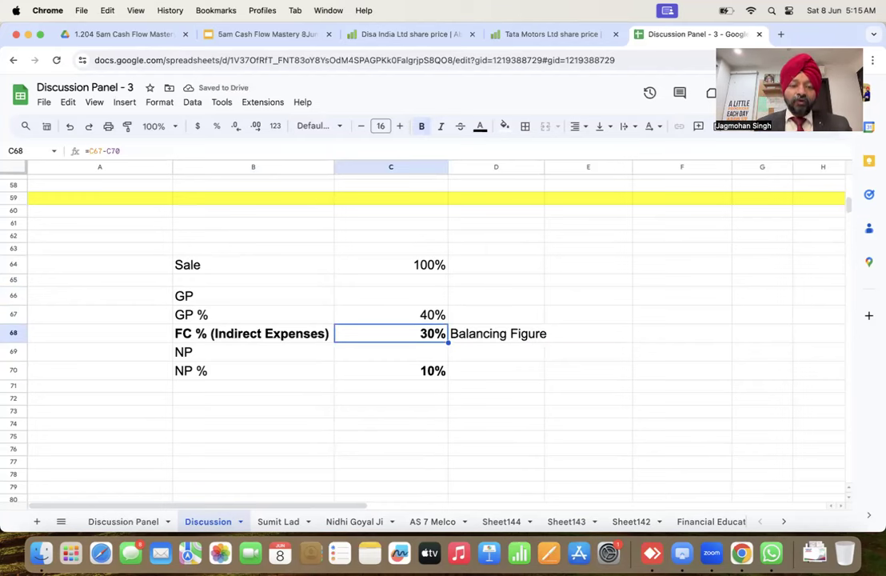
Set the GP % value in C67 to 18%
key(Left)
key(Right)
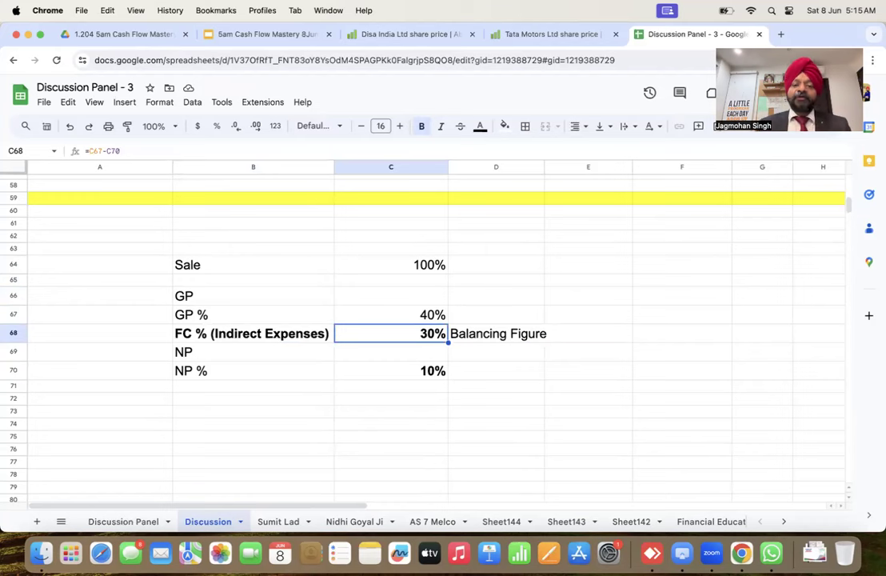
key(Up)
key(Left)
key(Right)
key(Up)
key(Down)
key(Left)
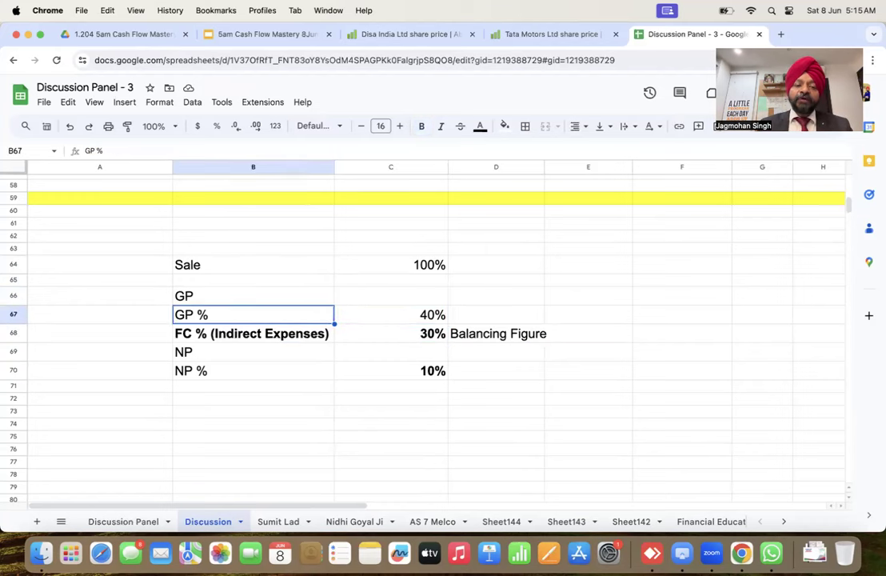
key(Right)
text(18)
key(Return)
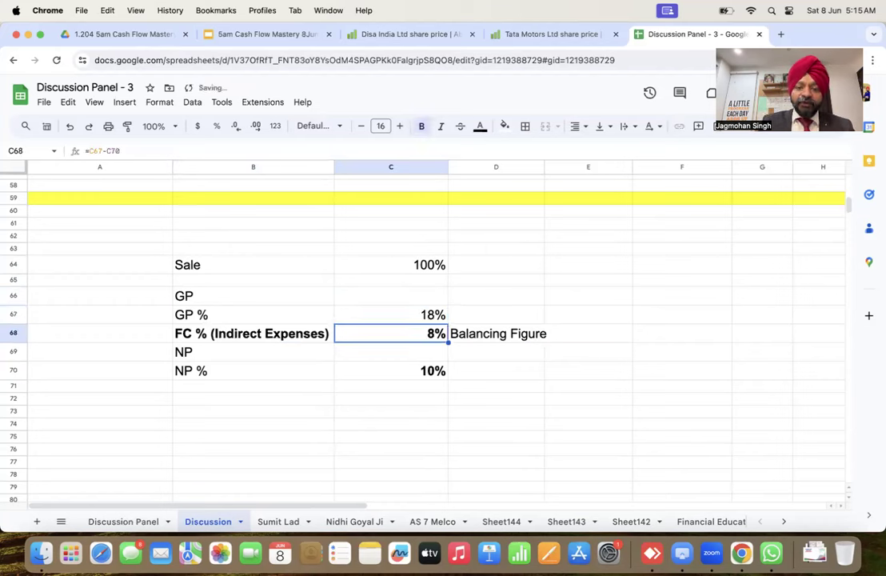
Review the NP % value and the recalculated FC % (Indirect Expenses) value in column C
key(Down)
key(Down)
key(Left)
key(Right)
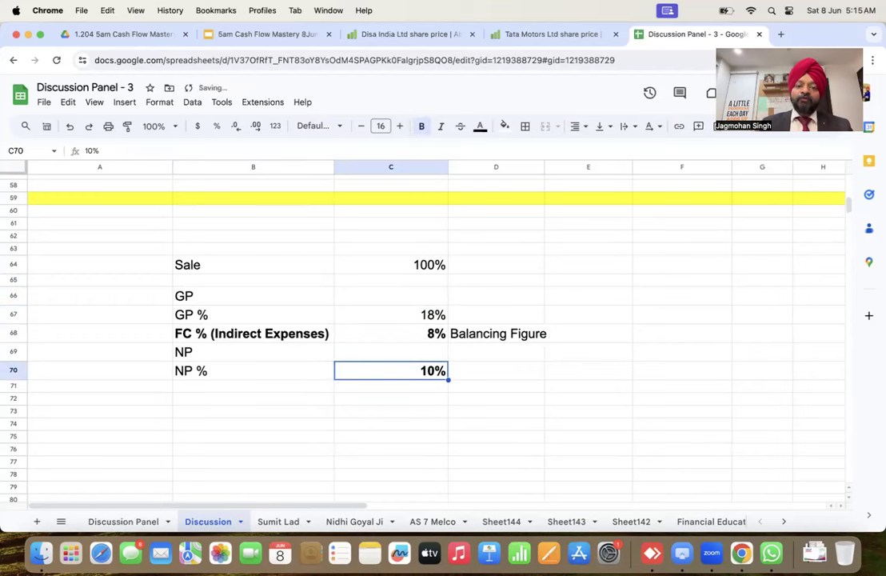
key(Up)
key(Up)
key(Left)
key(Right)
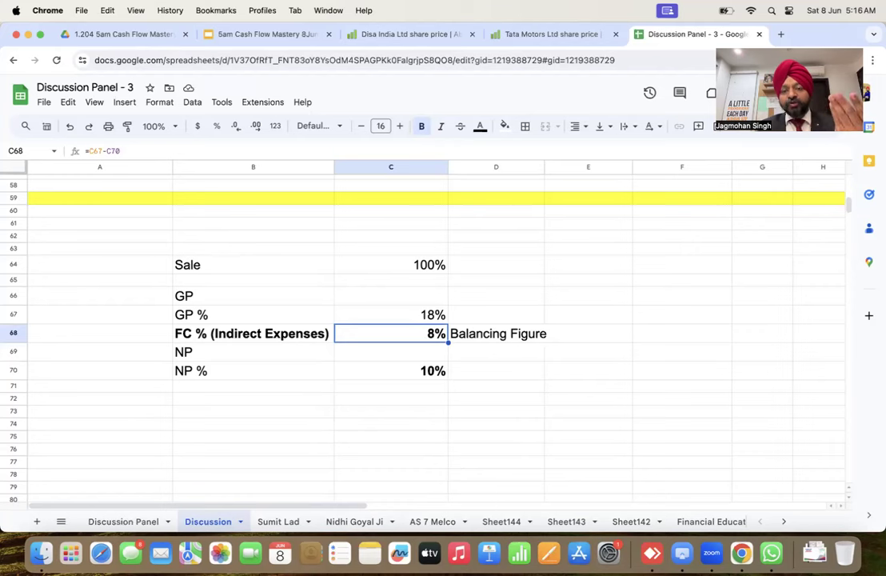
Enter the note (' + Salary) in F68, on the FC % row
key(Right)
key(Right)
key(Right)
text(()
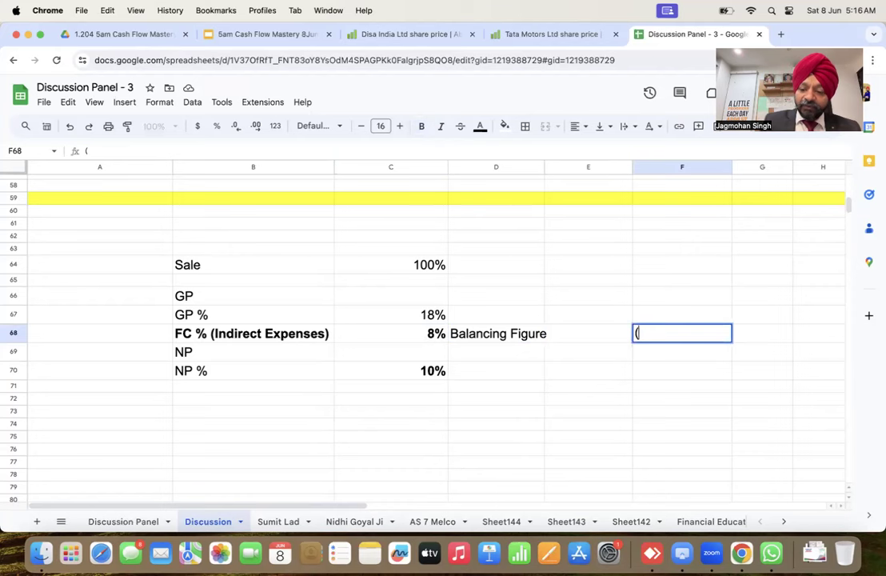
text(' + )
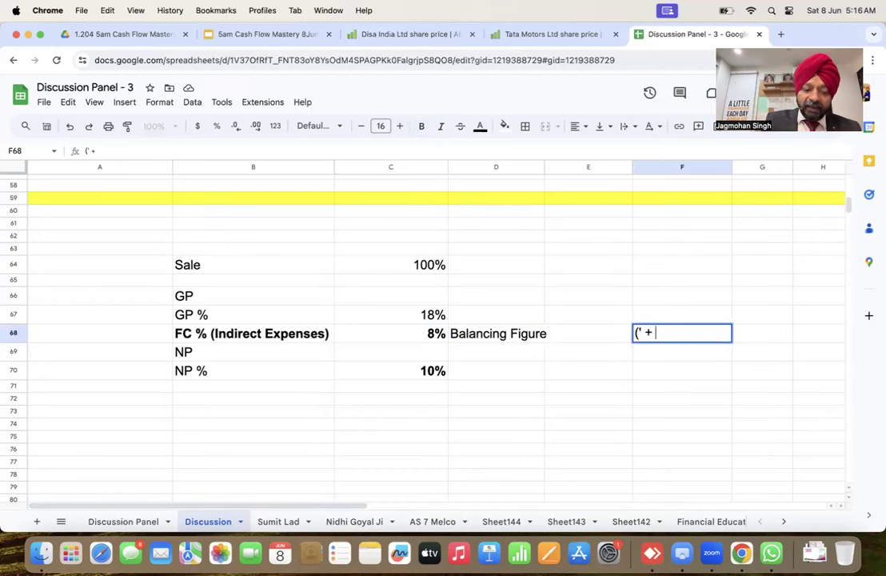
text(Salary))
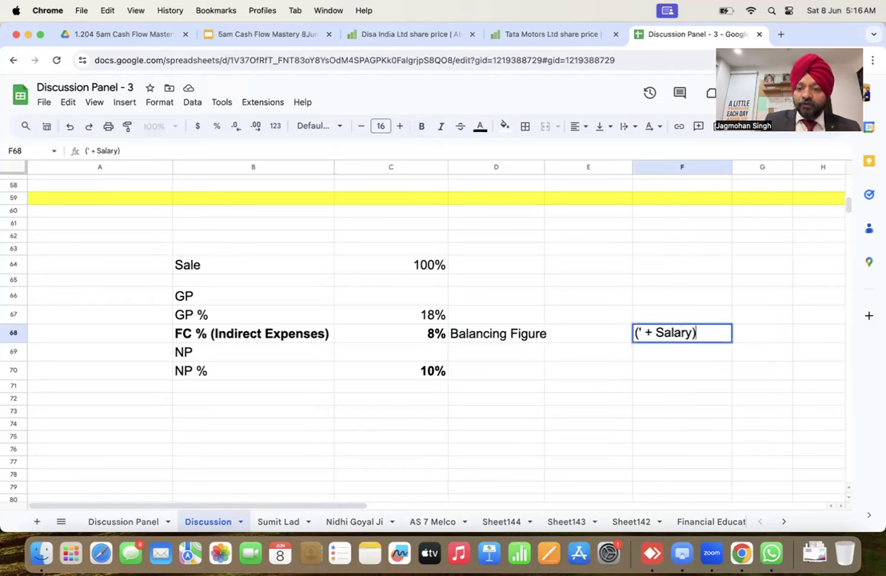
key(Left)
key(Left)
key(Left)
key(Left)
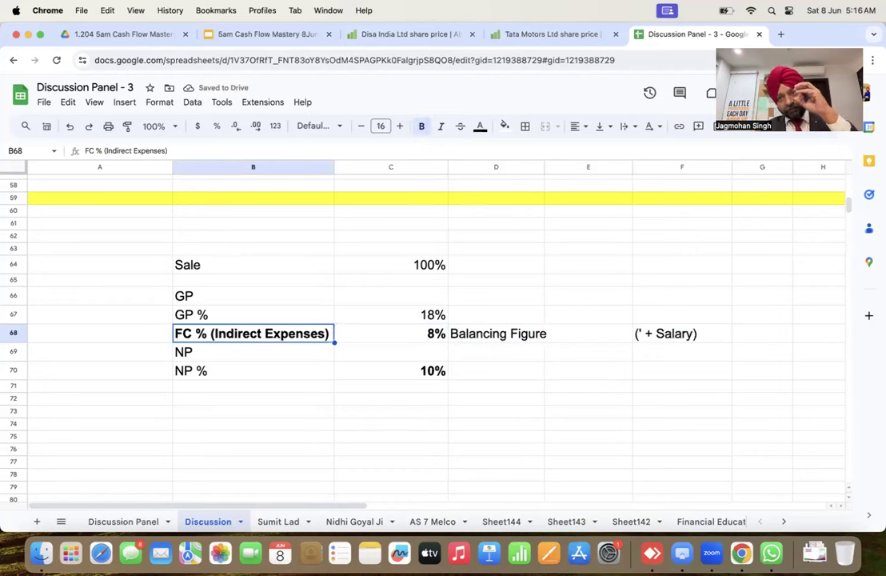
key(Right)
key(Left)
key(Right)
key(Left)
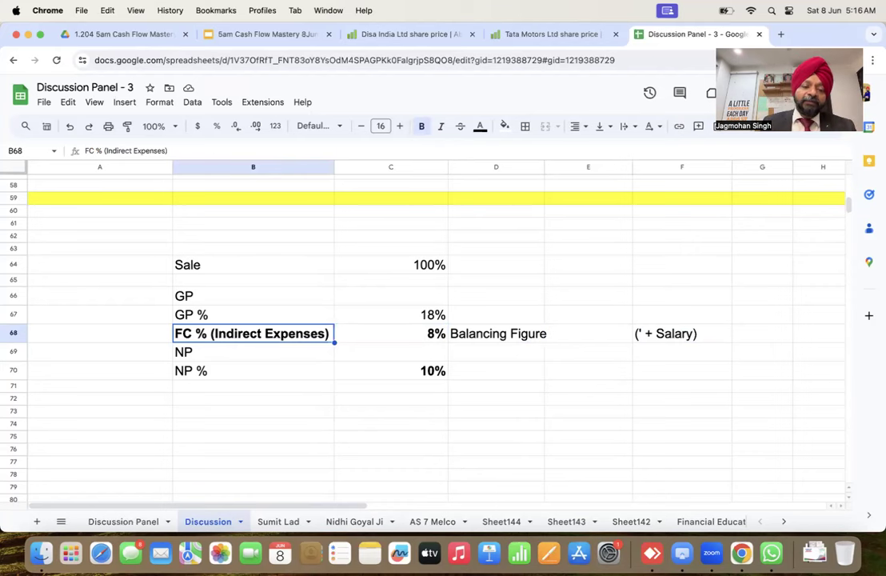
Set the GP % value in C67 to 7%
key(Up)
key(Right)
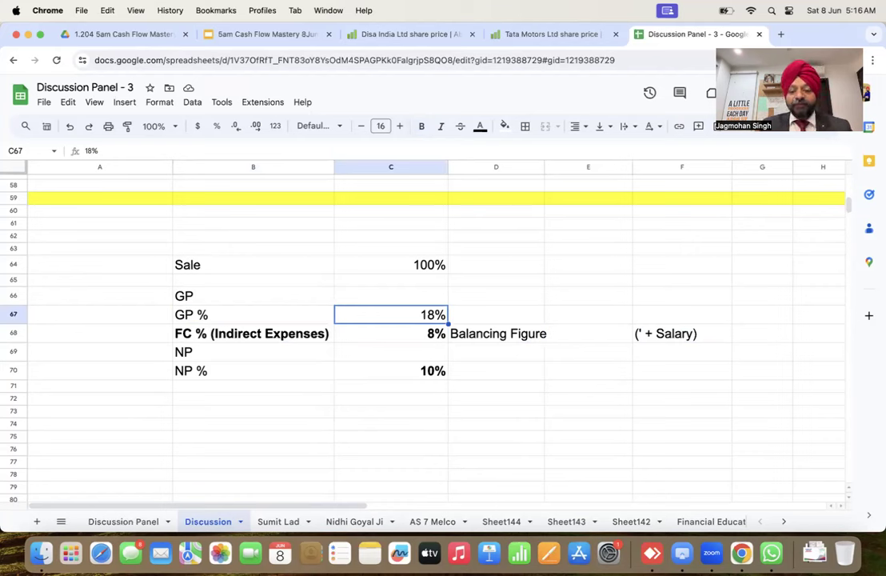
text(7)
key(Return)
Set the NP % value in C70 to 2%
key(Down)
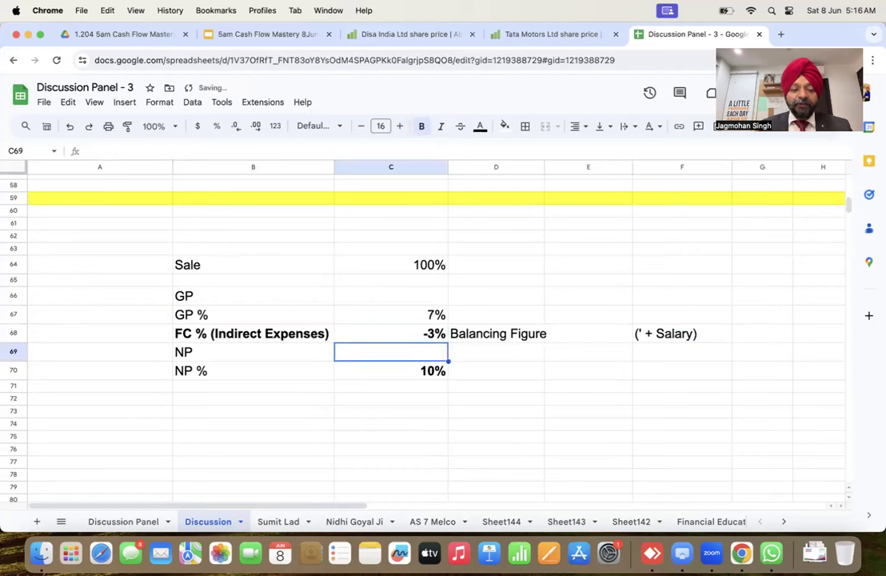
key(Down)
key(Left)
key(Right)
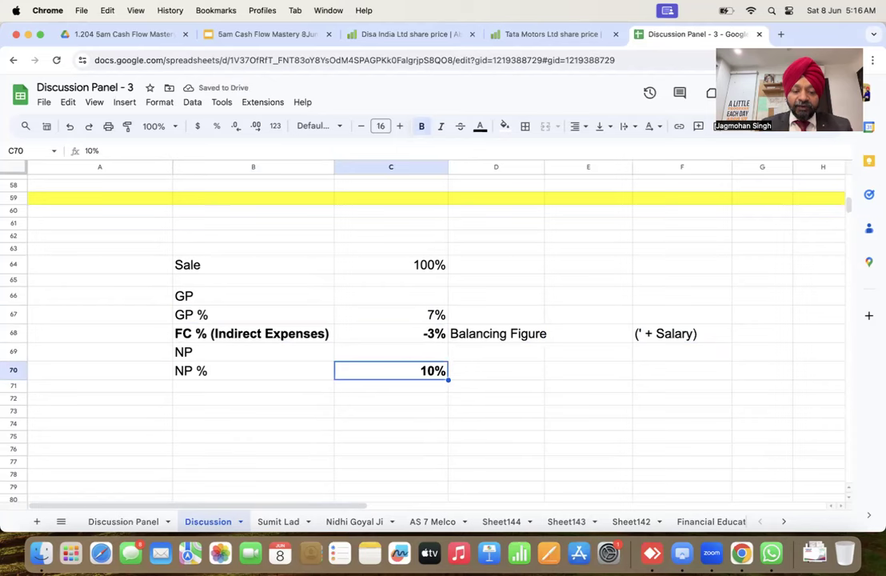
text(2)
key(Return)
Examine the FC % (Indirect Expenses) row, including its calculated value and the salary note
key(Up)
key(Up)
key(Up)
key(Left)
key(Right)
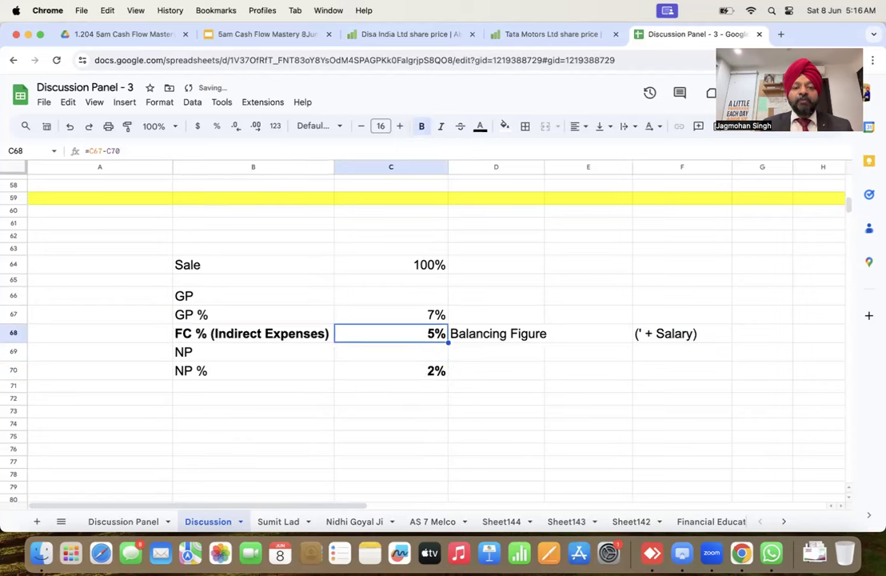
key(Right)
key(Right)
key(Right)
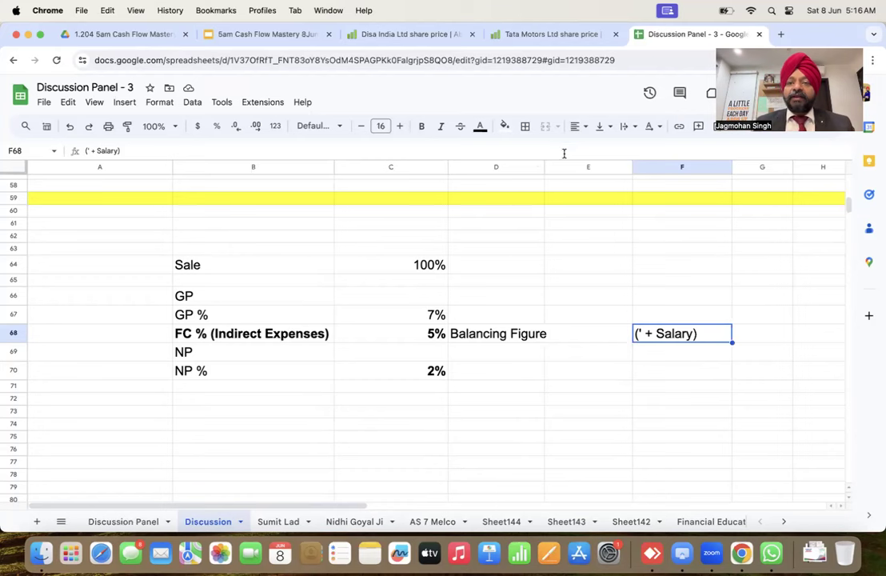
click(276, 347)
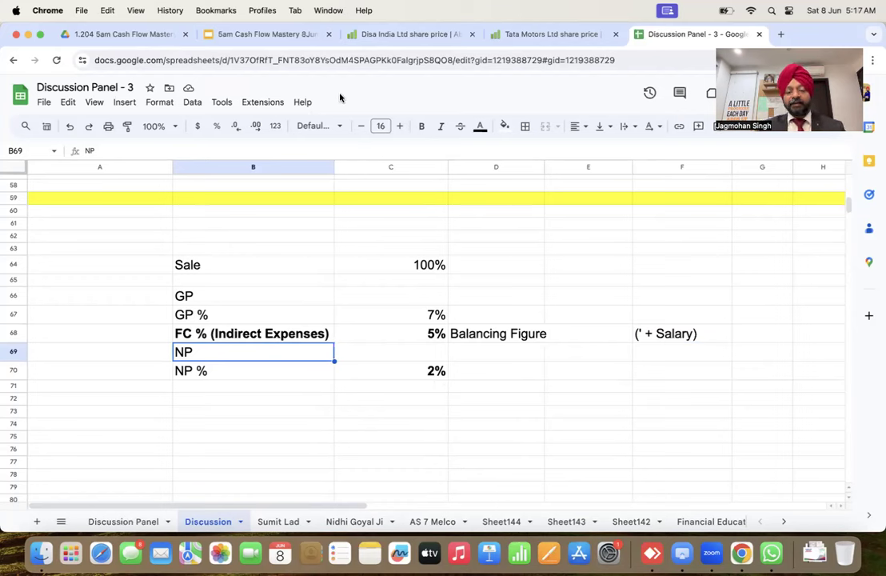
click(430, 334)
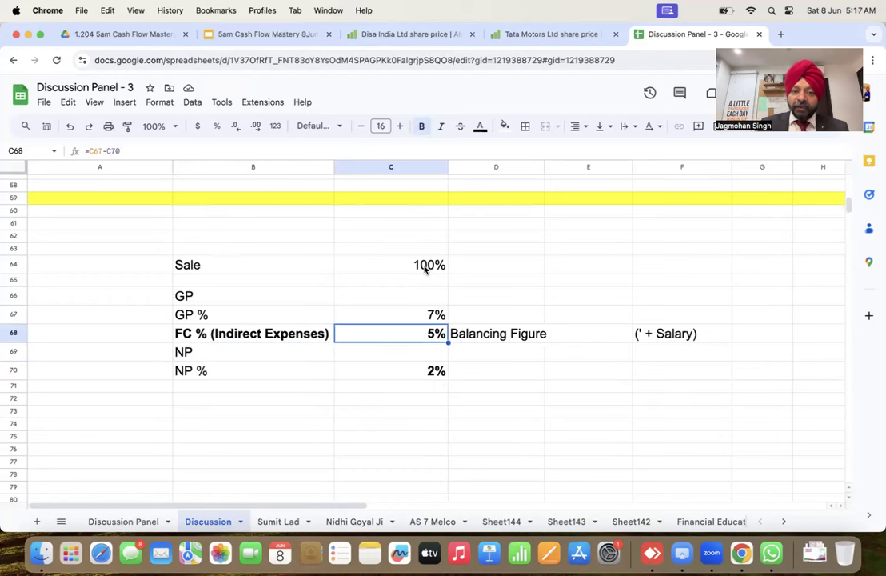
Set the GP % value in C67 to 30%
click(424, 266)
click(480, 336)
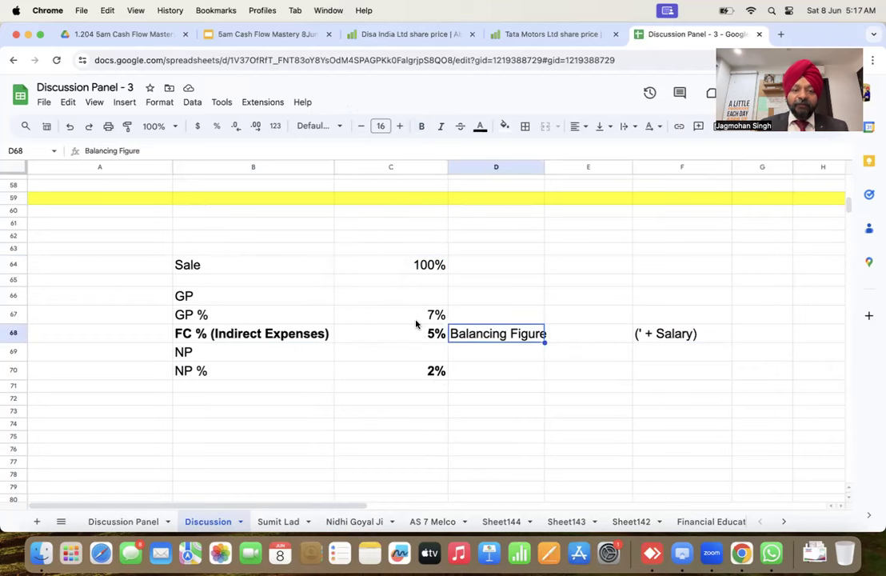
click(415, 321)
text(30)
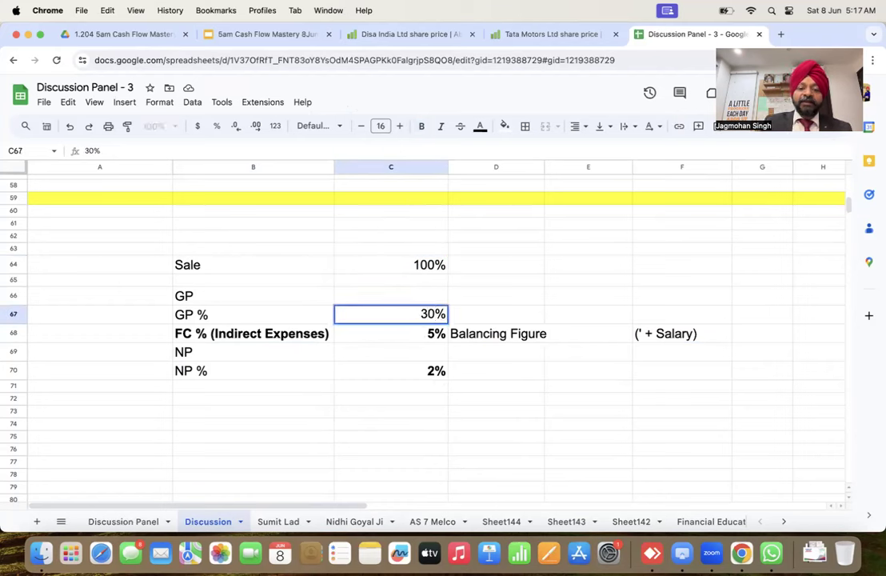
key(Return)
key(Left)
key(Right)
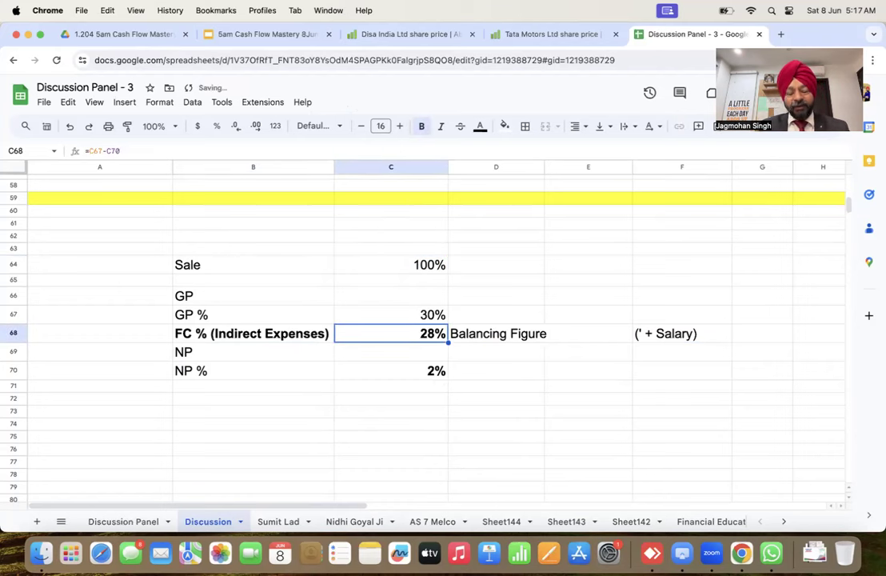
Set the NP % value in C70 to 10% and check the balancing FC % figure in C68
key(Down)
key(Down)
key(Left)
key(Right)
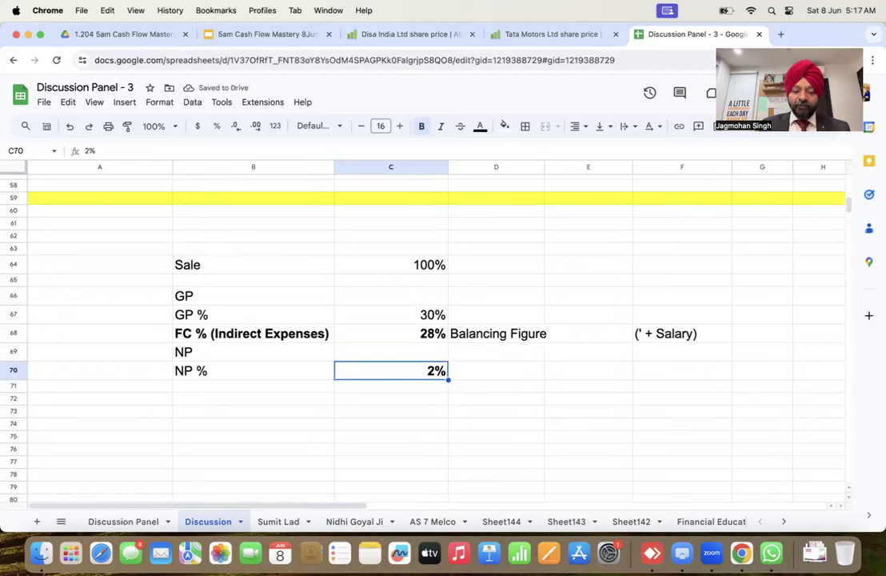
text(10)
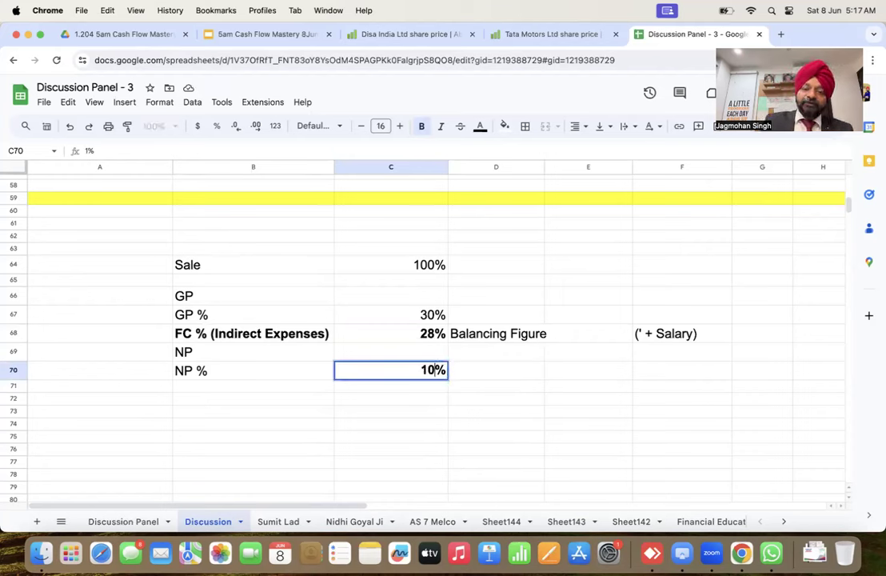
key(Return)
key(Up)
key(Up)
key(Up)
key(Left)
key(Right)
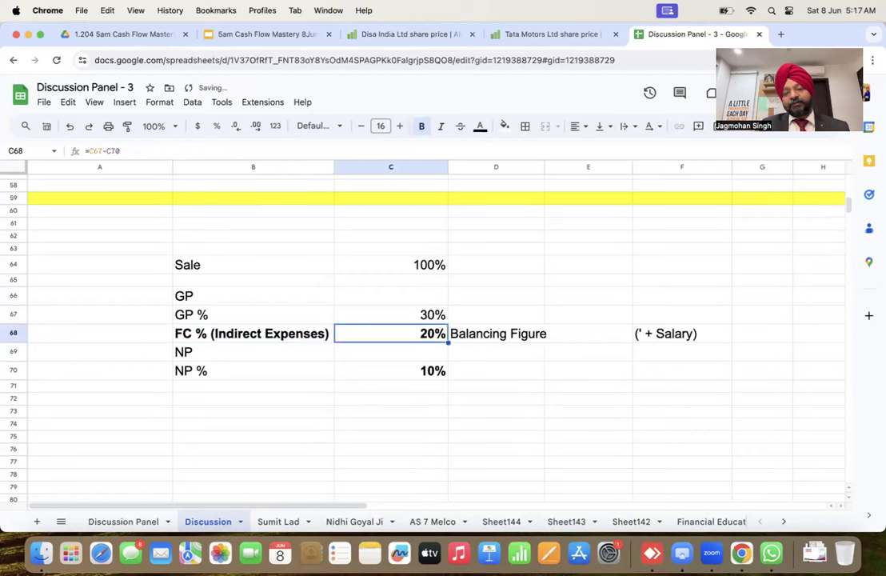
key(Left)
key(Right)
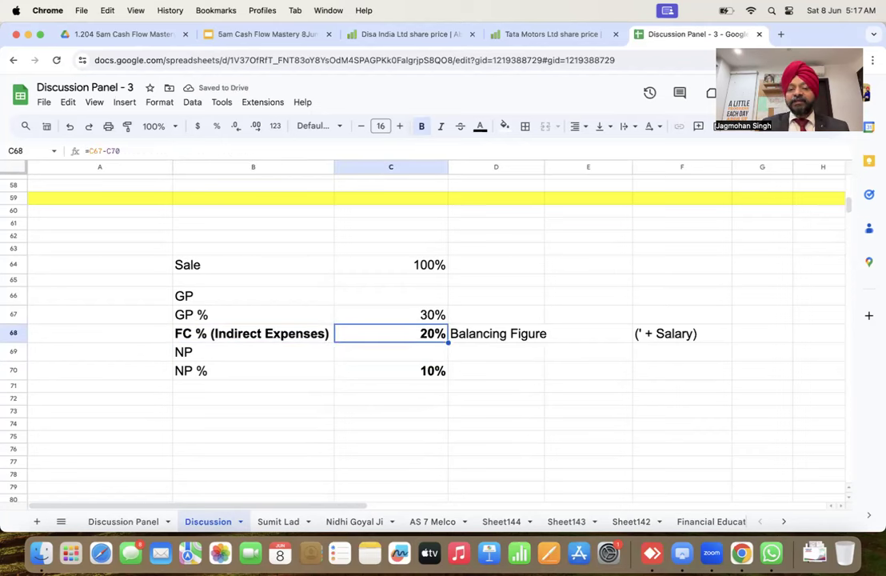
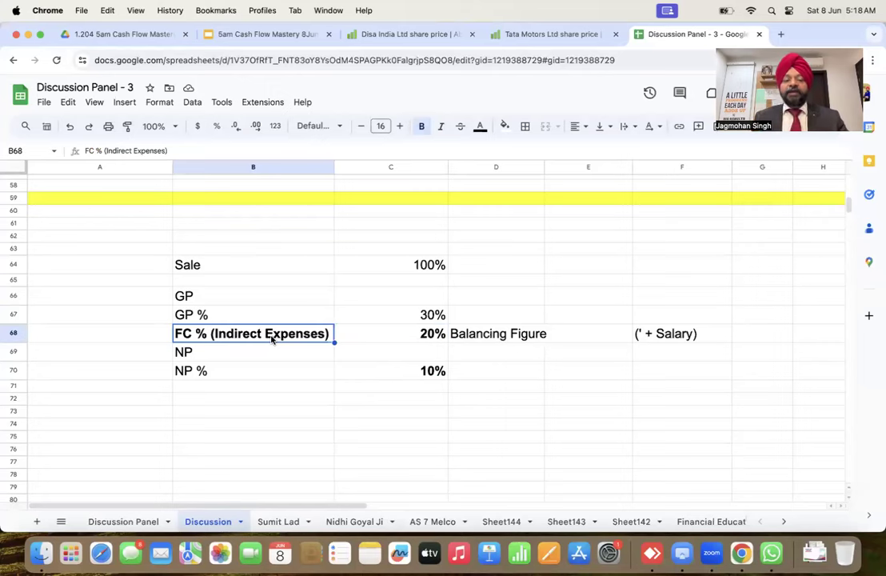
scroll(272, 339, down, 3)
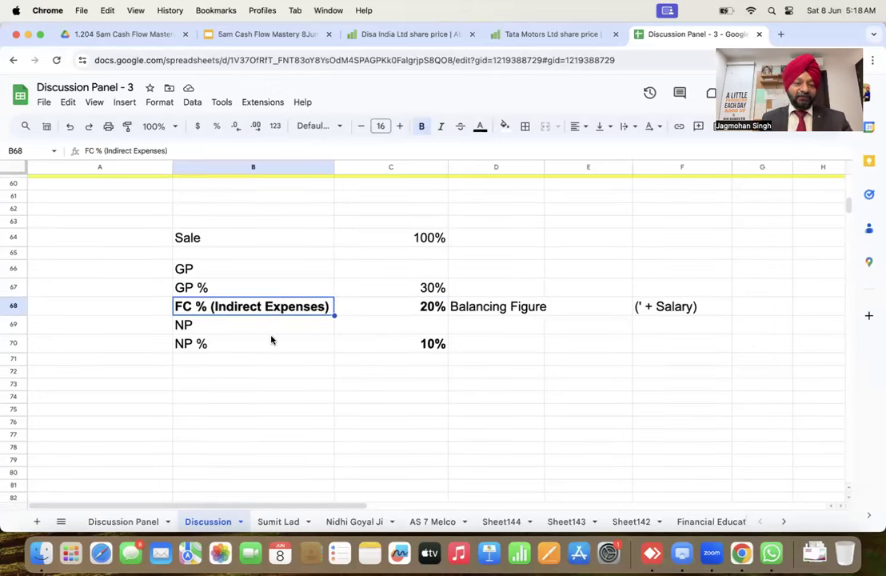
scroll(271, 339, down, 5)
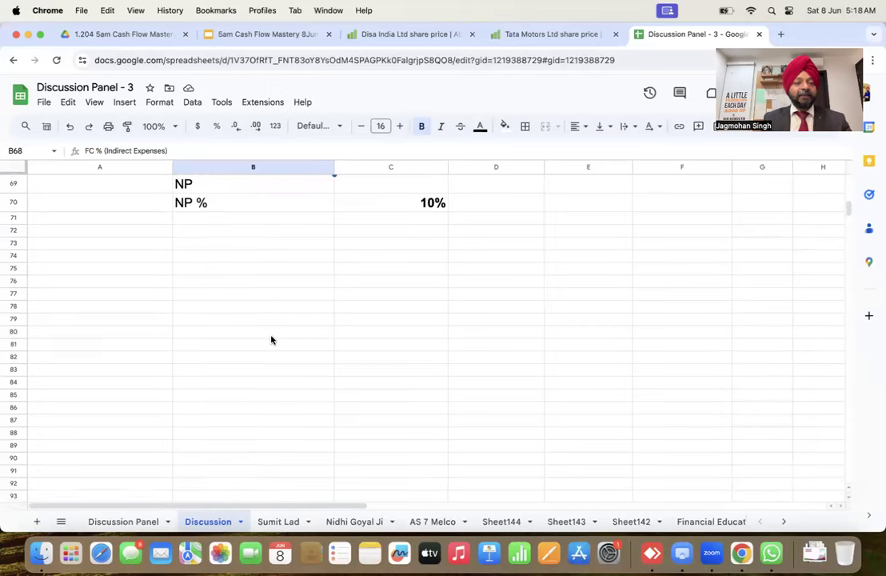
click(136, 272)
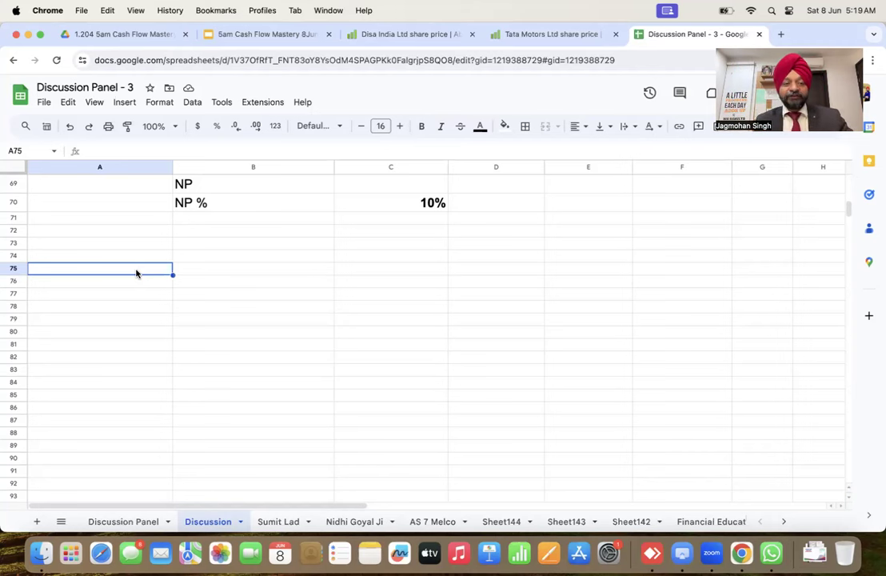
key(Up)
key(Up)
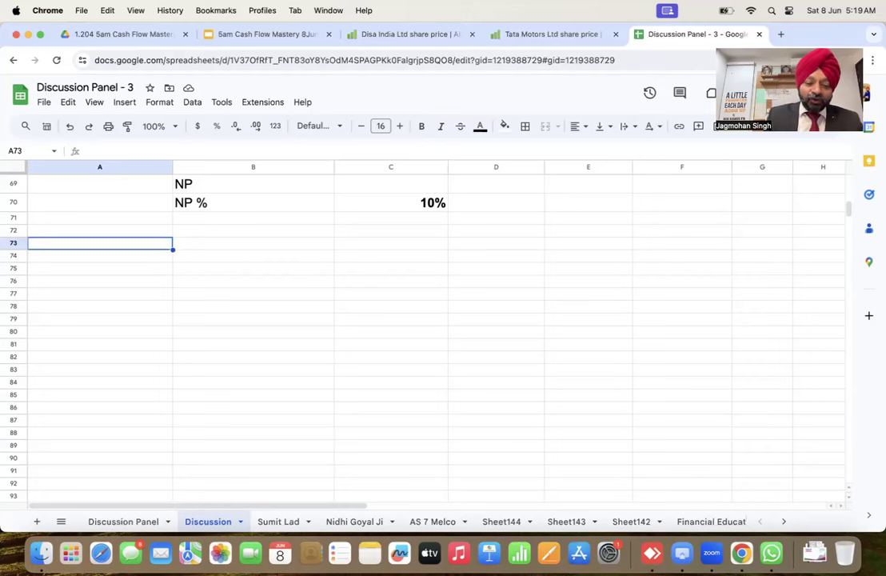
text(Drone Tech)
key(Return)
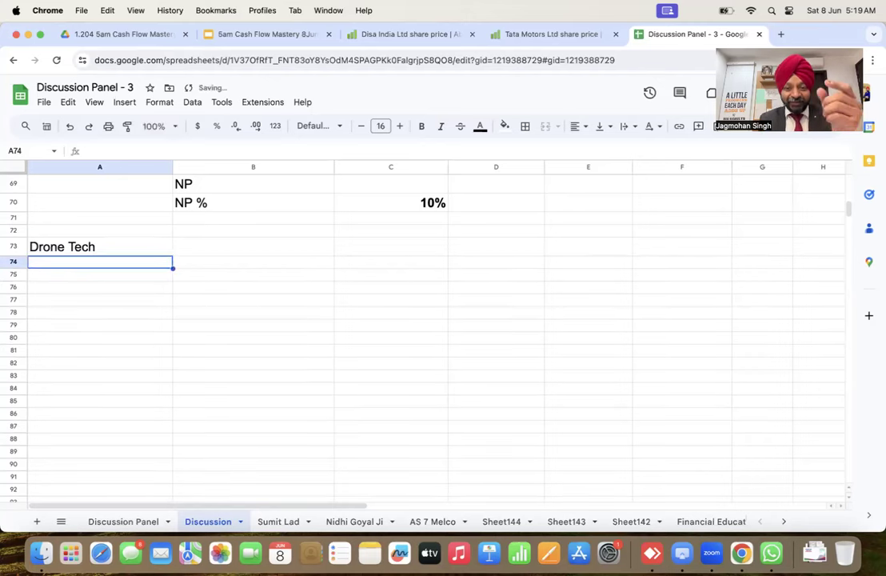
key(Down)
key(Down)
key(Up)
key(Up)
key(Up)
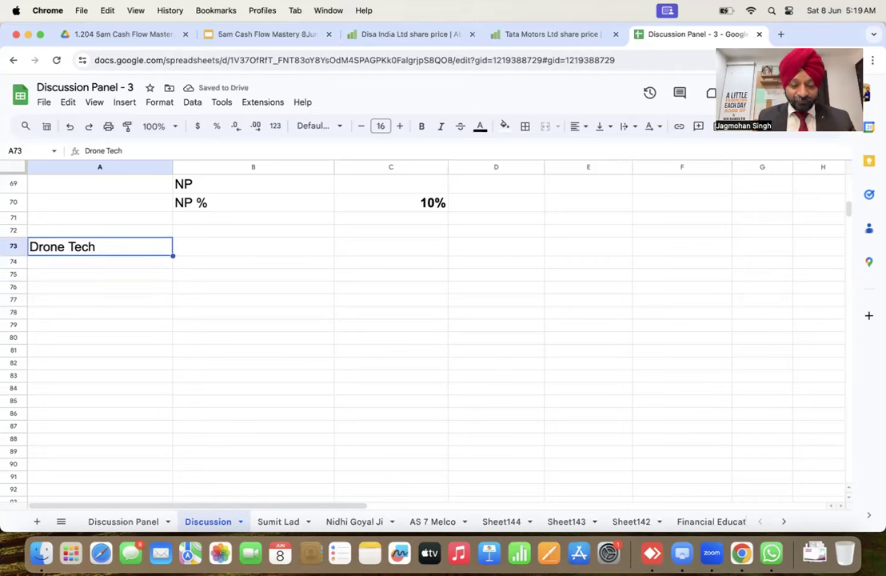
key(Delete)
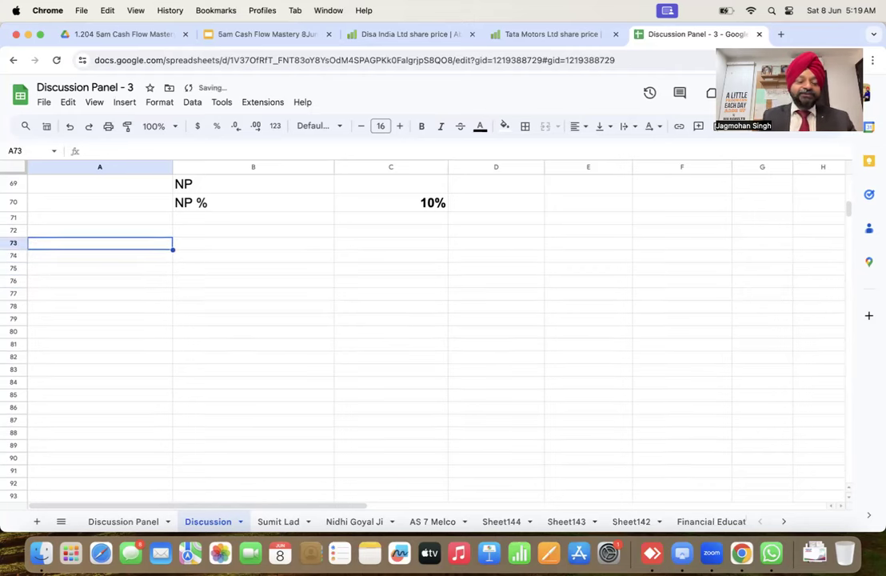
Enter the expense label "Security Gaurd" in B76, below the margin example
key(Down)
key(Down)
key(Right)
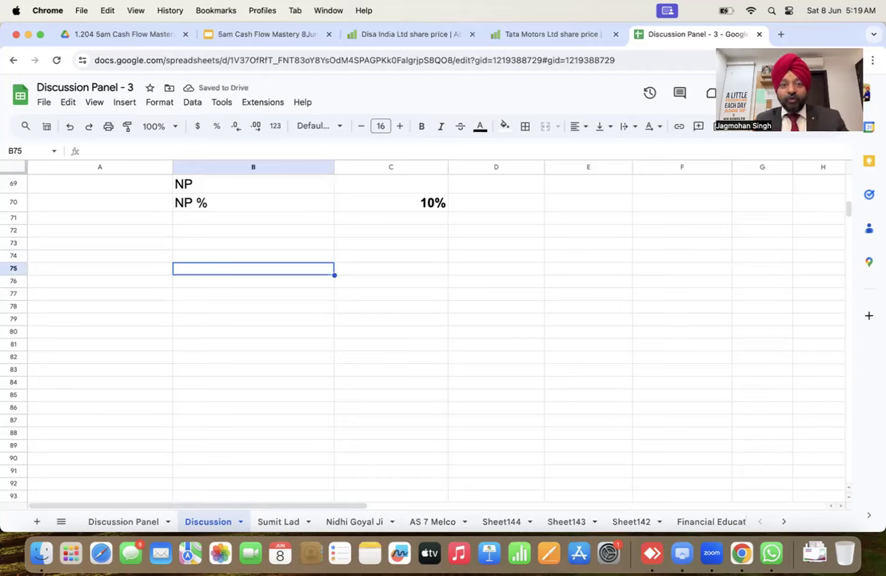
key(Left)
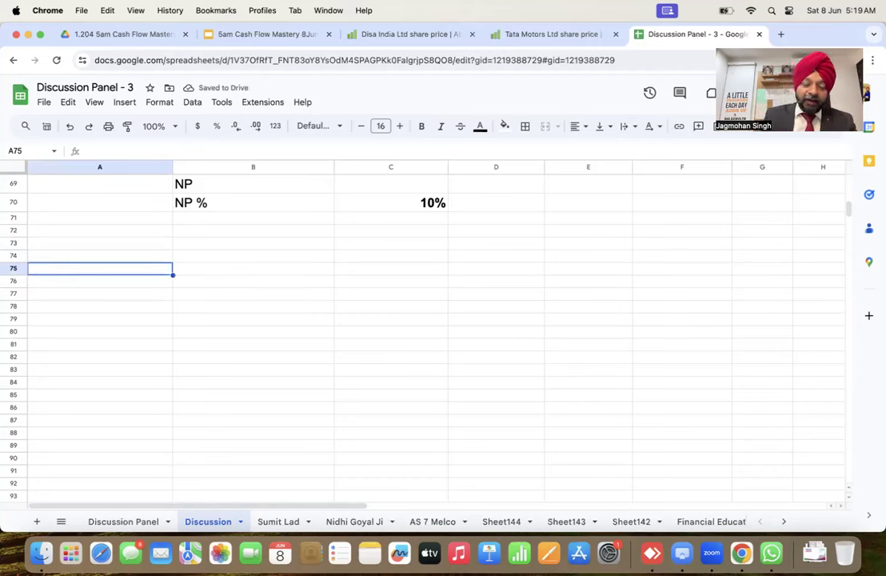
key(Right)
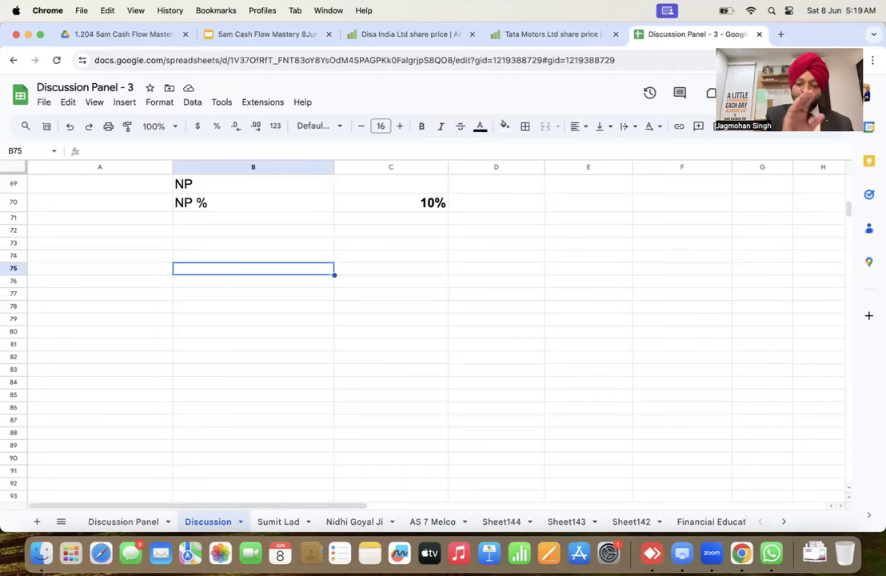
key(Down)
key(Down)
key(Down)
key(Down)
key(Up)
key(Up)
key(Up)
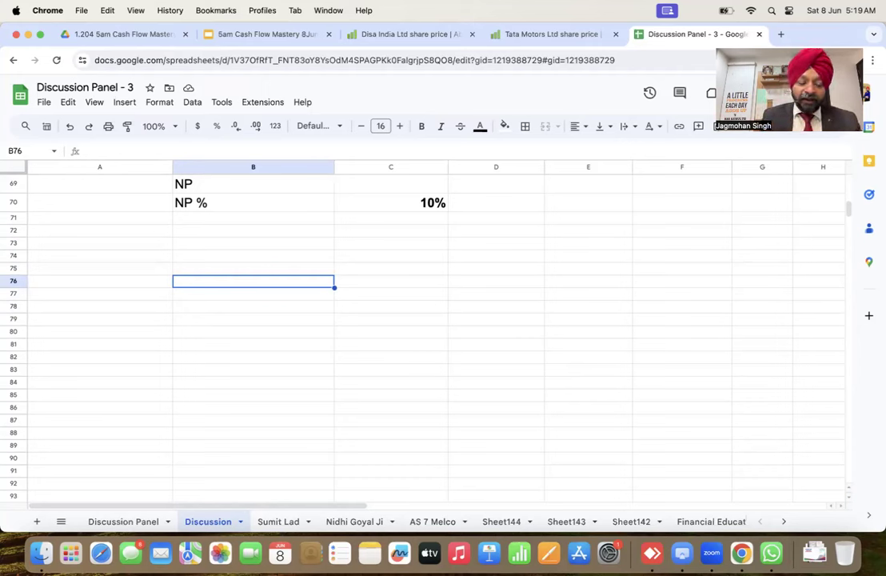
text(Secu)
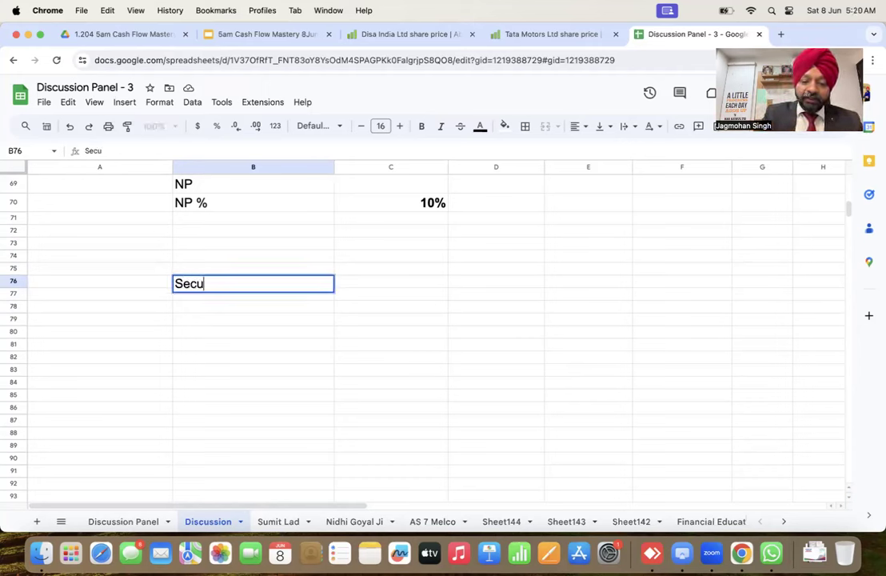
text(rity Gaurd)
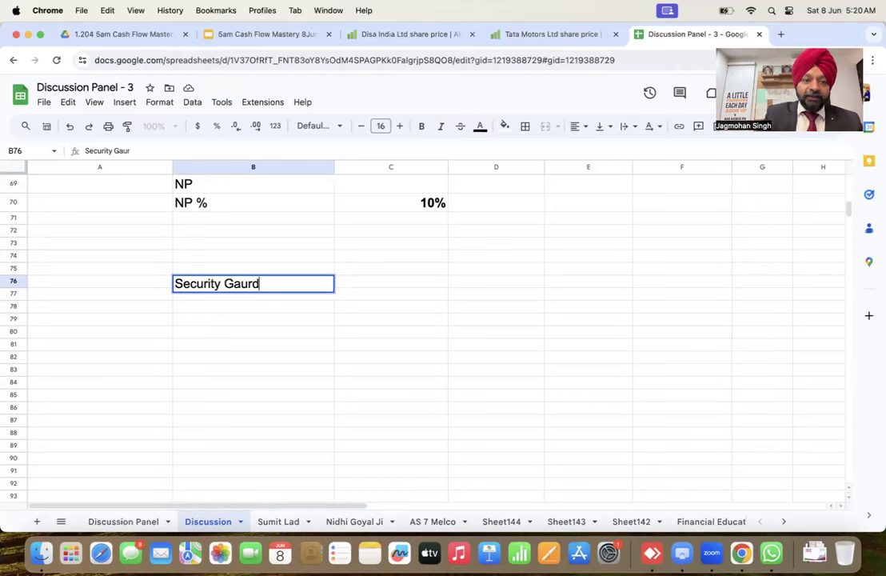
key(Return)
key(Up)
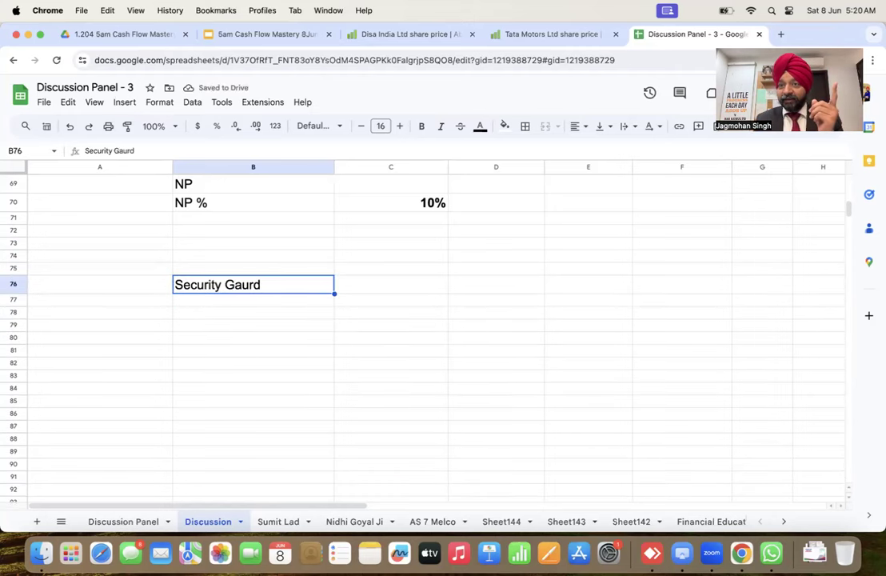
Enter 18000 in C76 as the amount for the Security Gaurd expense
click(390, 284)
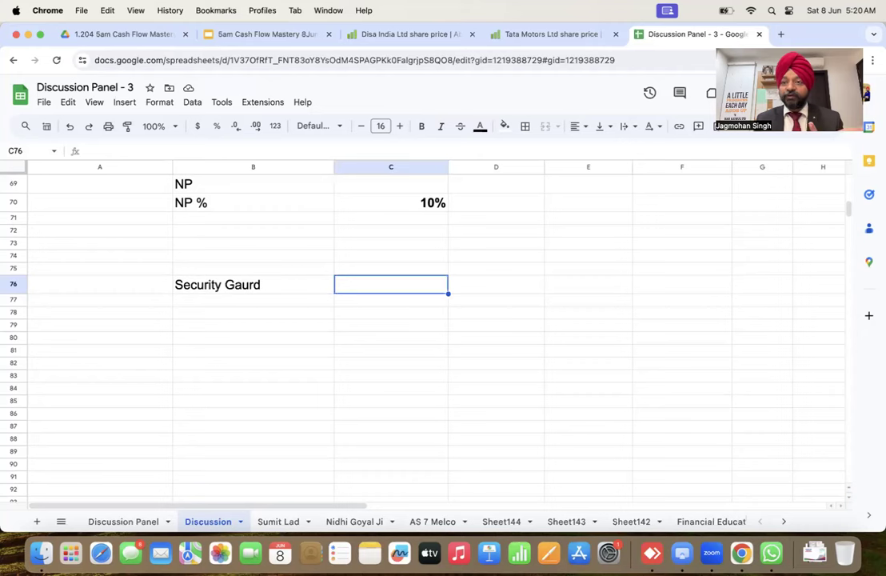
click(253, 283)
click(390, 284)
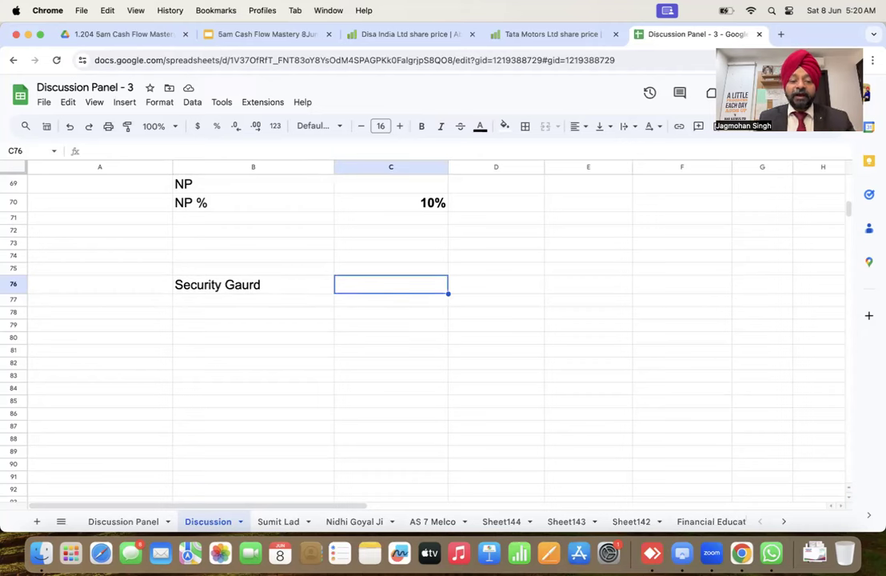
text(18000)
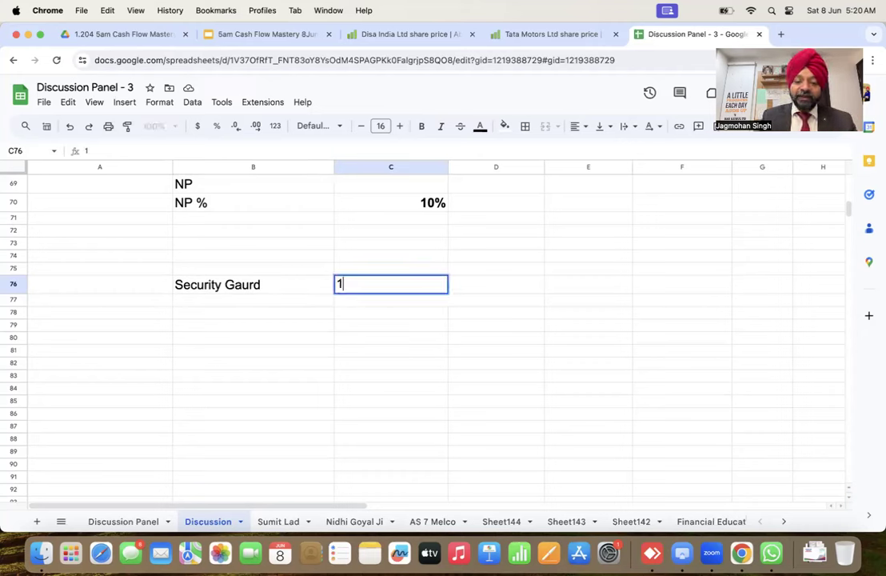
key(Return)
click(390, 284)
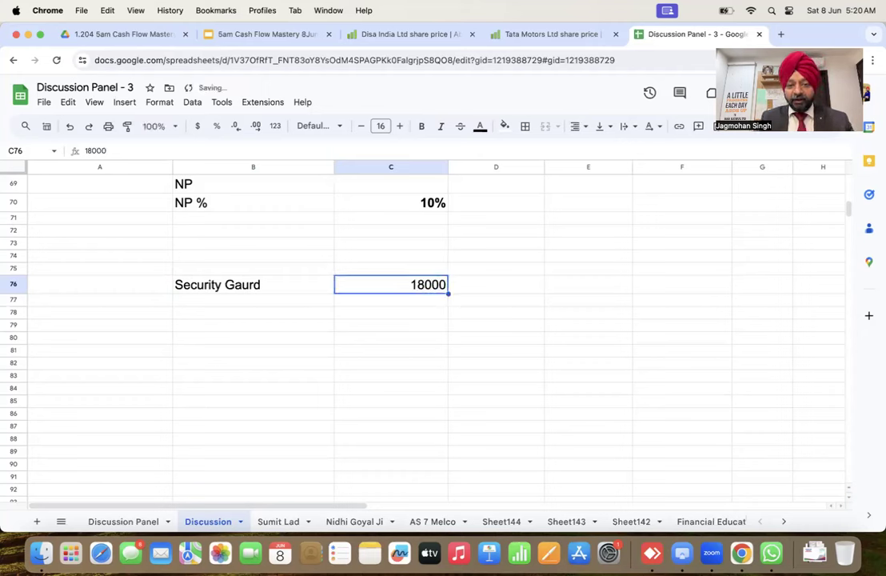
Enter the label "Electrical - Repair Maintenance" in B77 and widen column B to fit it
click(253, 284)
click(253, 299)
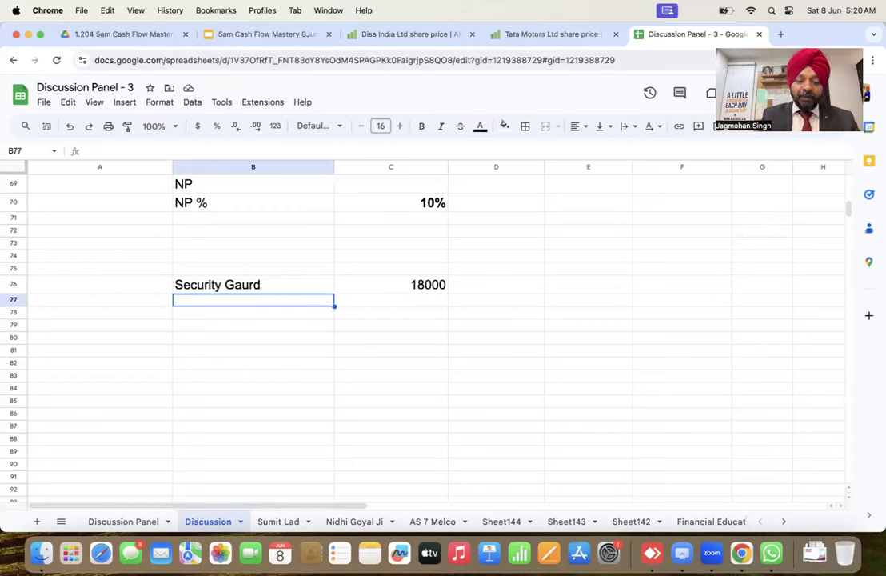
text(Electri)
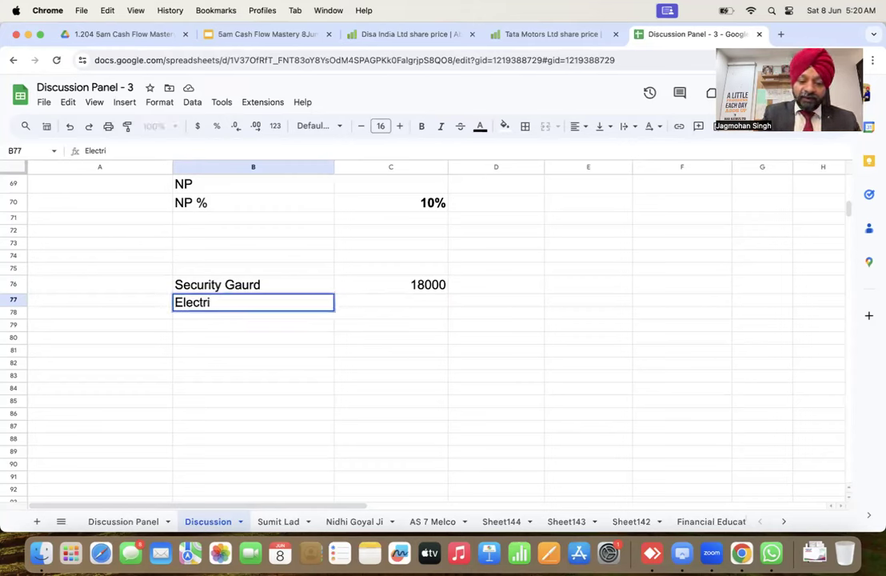
text(cal - Repair Maintenance)
key(Return)
key(Up)
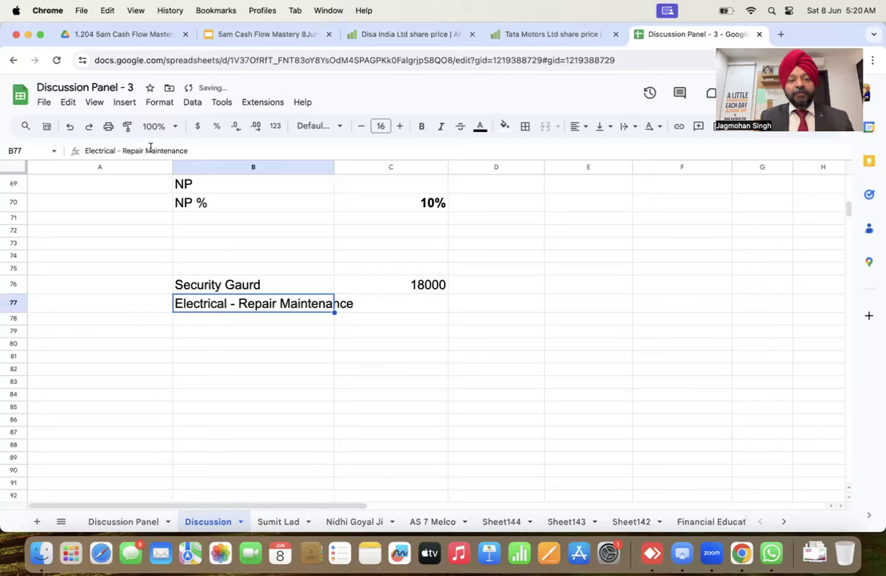
drag(334, 166, 363, 166)
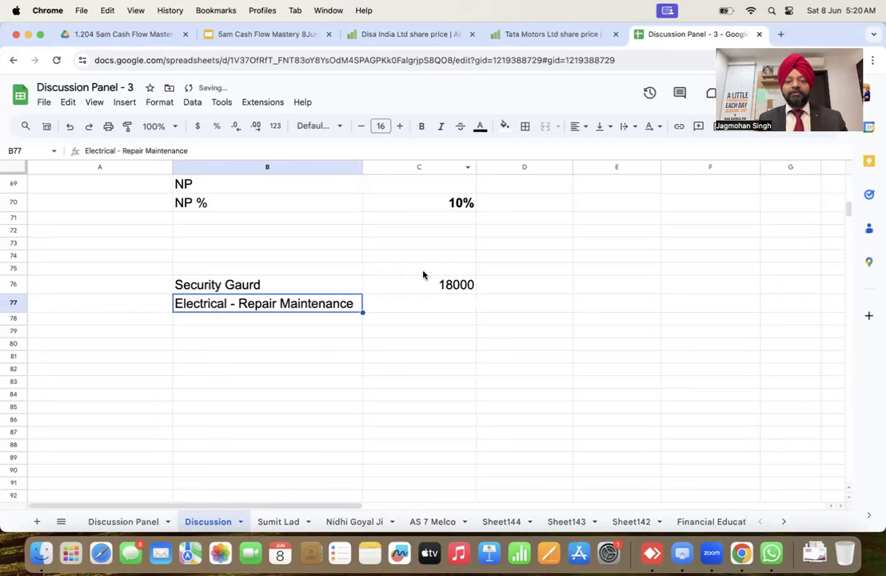
Enter 1200 in C77 as the amount for Electrical - Repair Maintenance
key(Right)
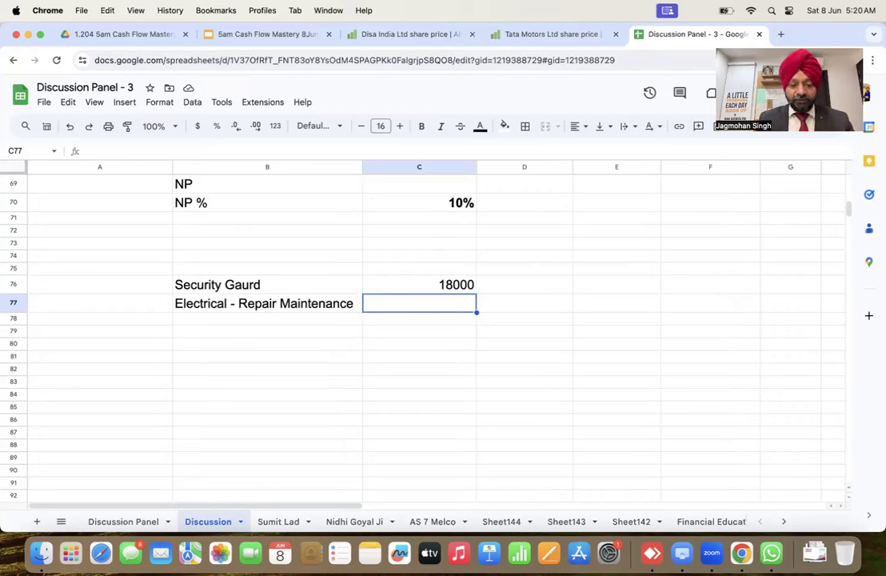
text(1200)
key(Return)
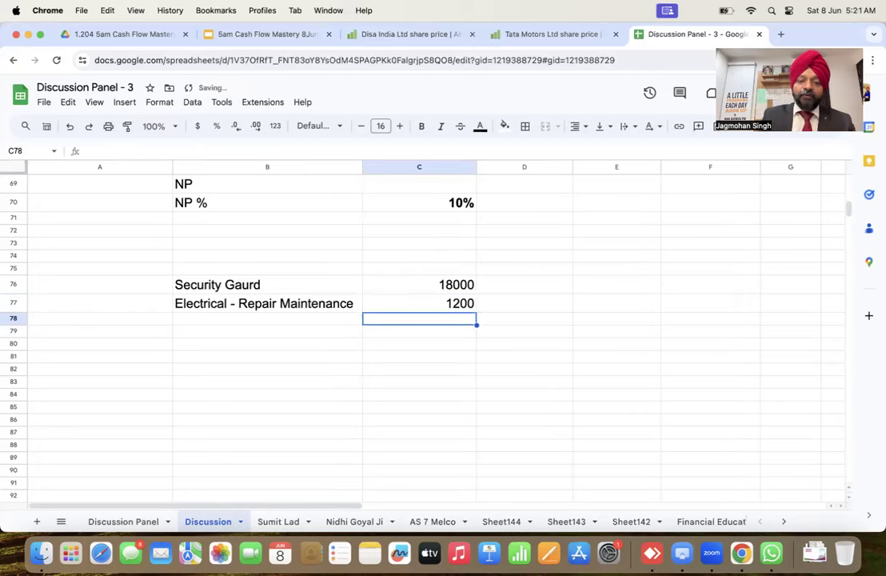
Enter the expense label "Electricity Exp" in B78, below Electrical - Repair Maintenance
key(Up)
key(Left)
key(Down)
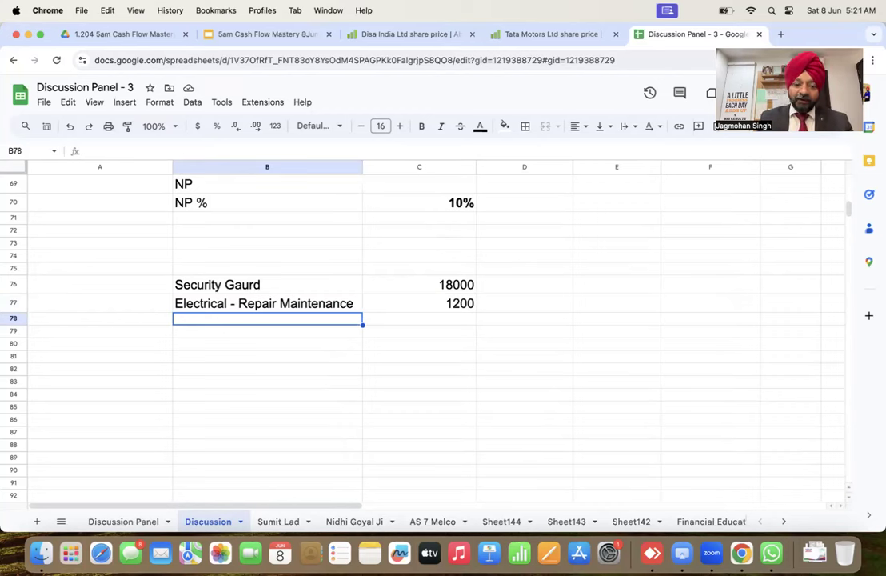
text(Electric)
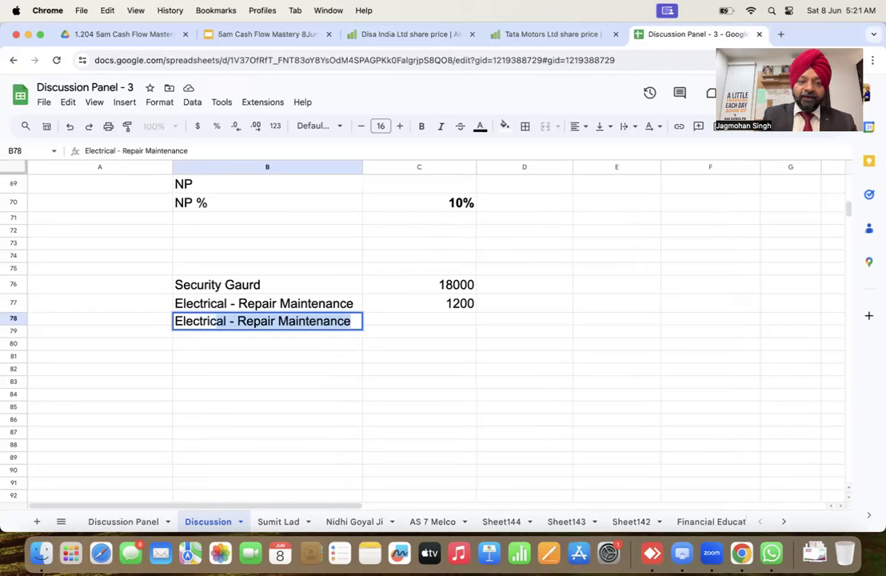
text(i)
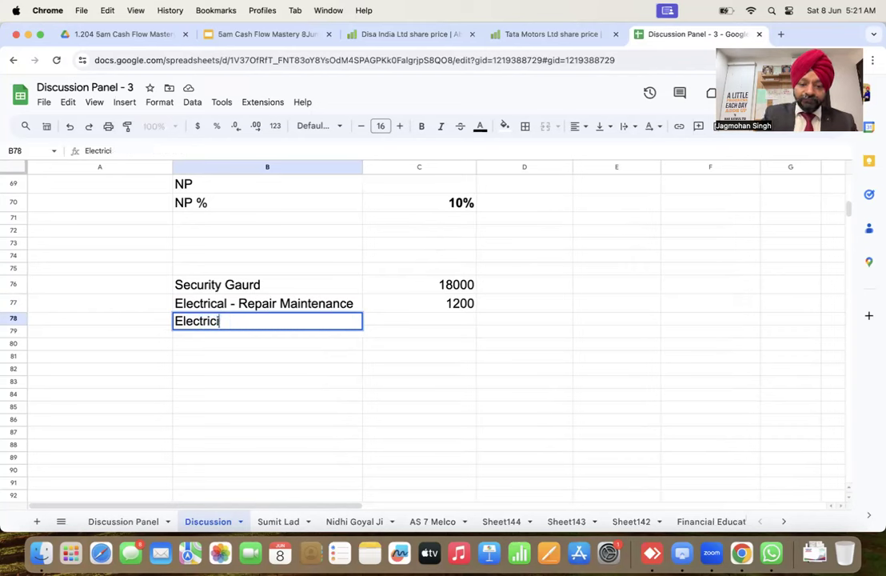
text(ty Exp)
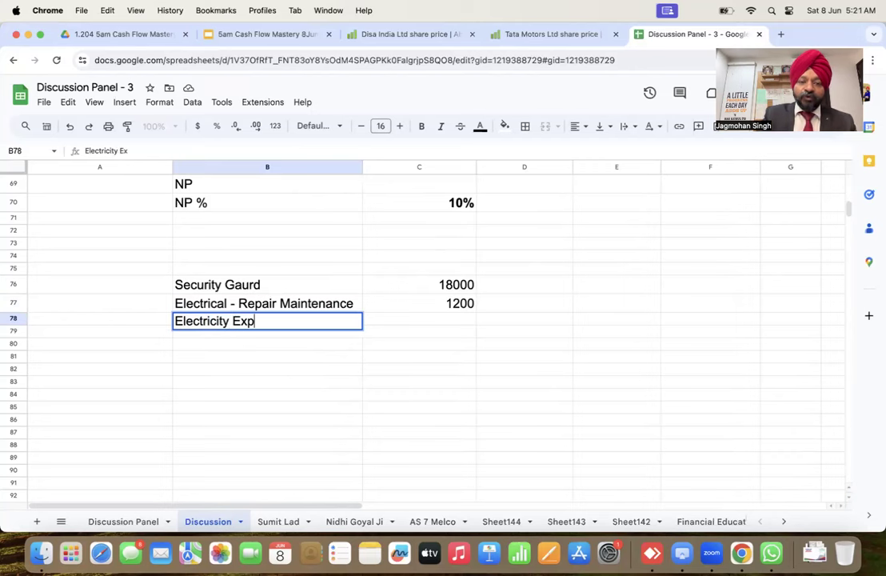
key(Return)
key(Up)
key(Right)
click(268, 321)
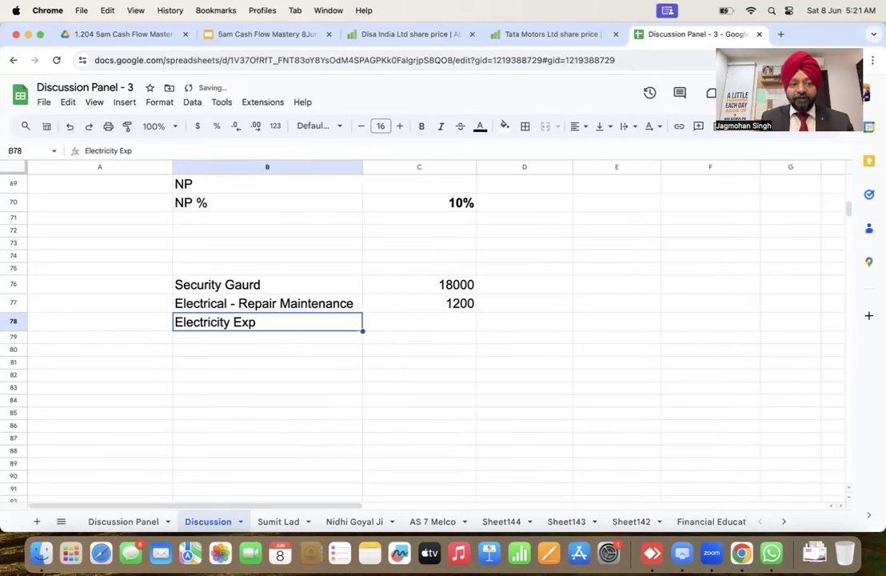
click(419, 322)
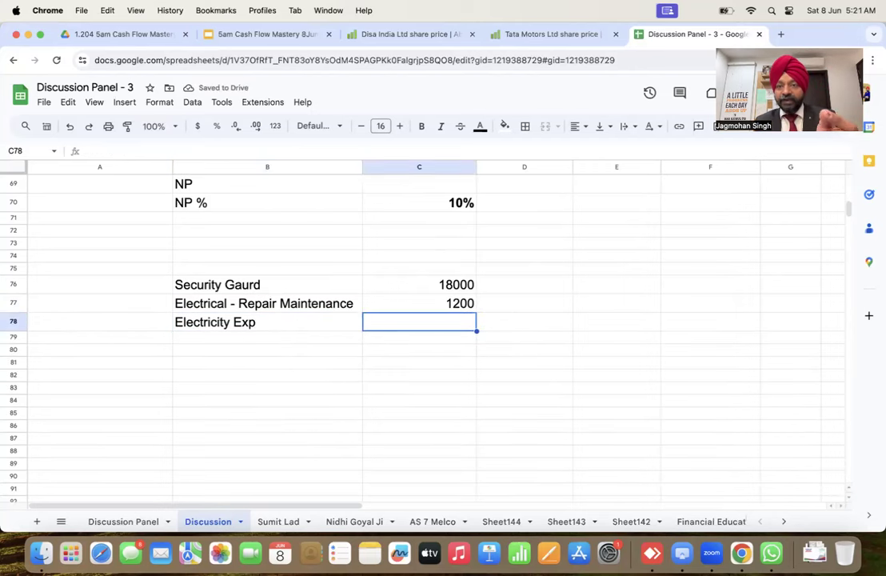
Enter the heading "CHART OF ACCOUNT" in B74 above the expense list and make it bold
click(267, 322)
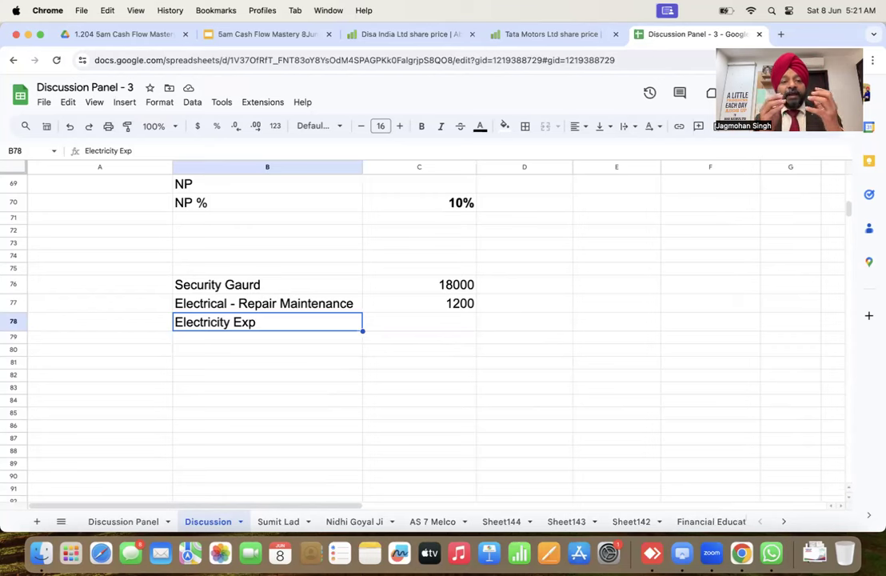
key(Up)
key(Up)
key(Up)
key(Up)
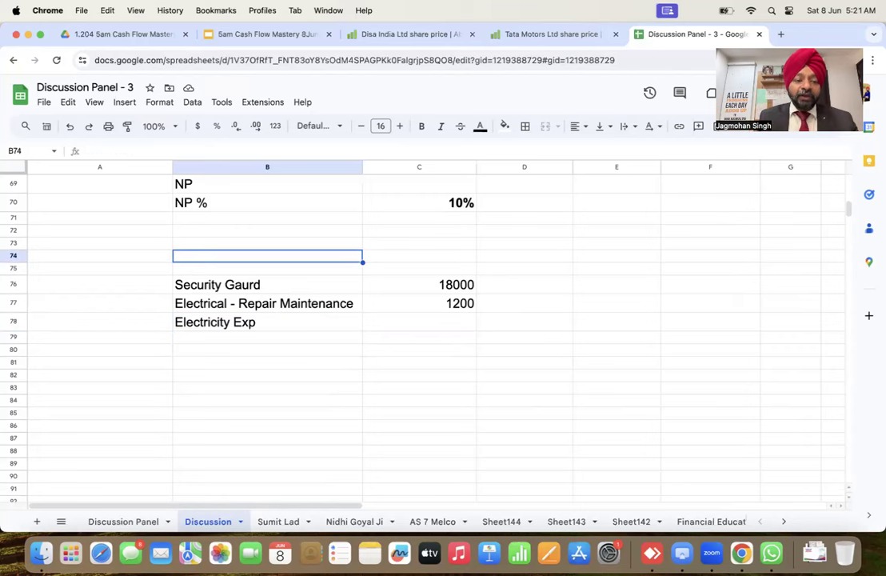
text(CHART)
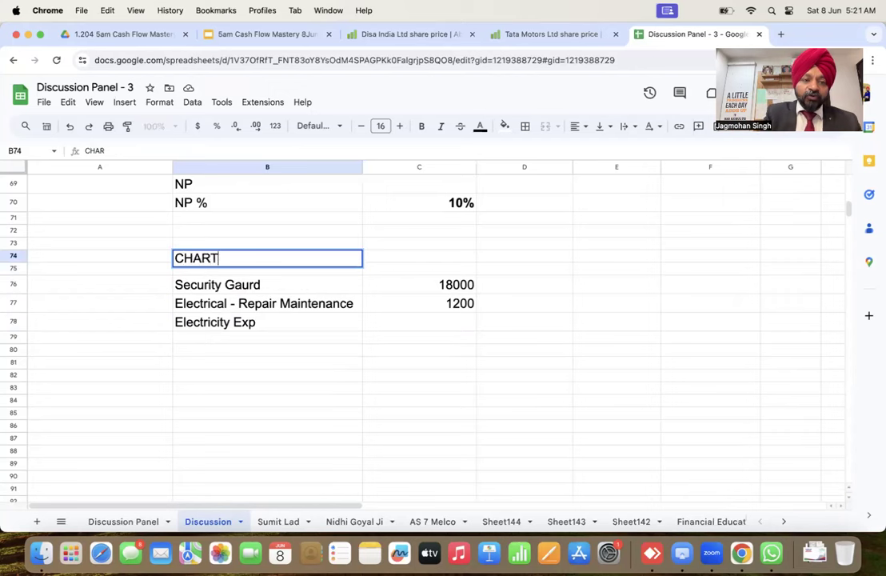
text( OF ACCOUNT)
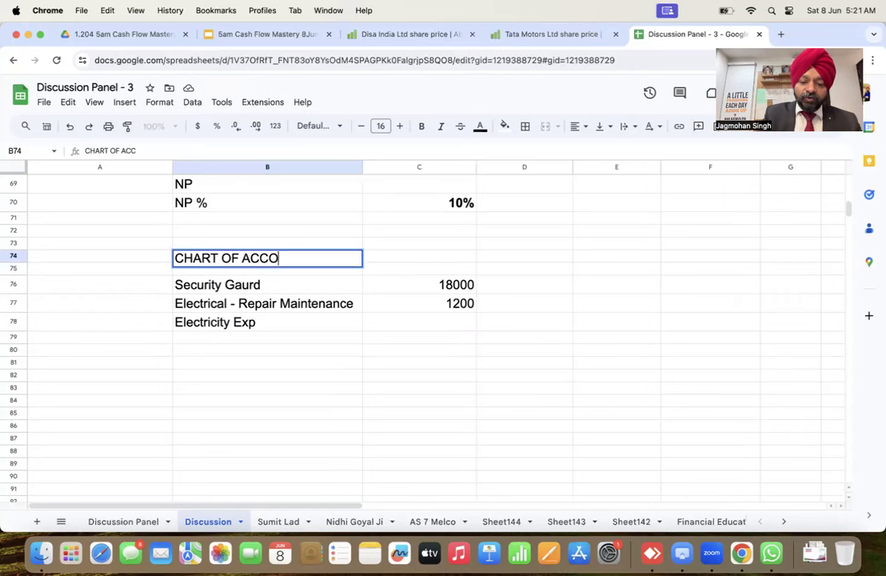
key(Return)
key(Up)
key(super+b)
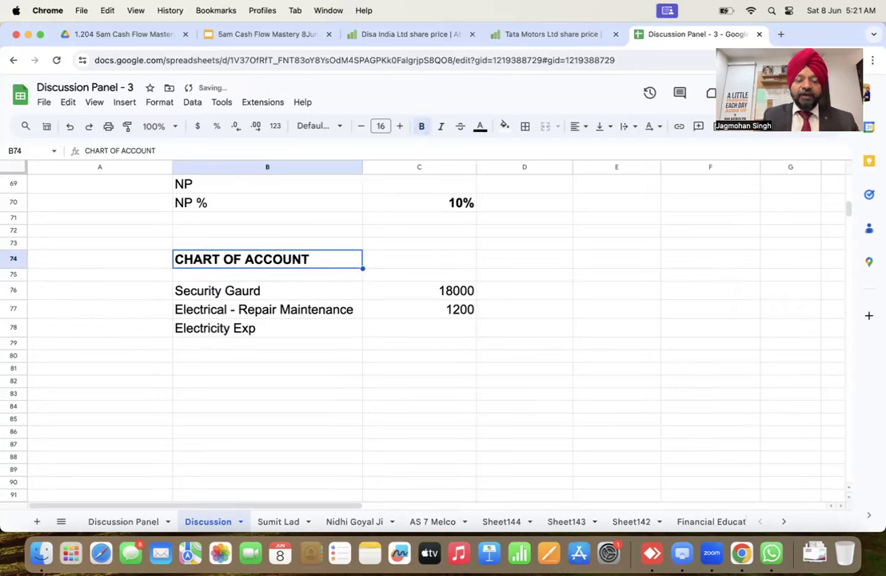
key(Down)
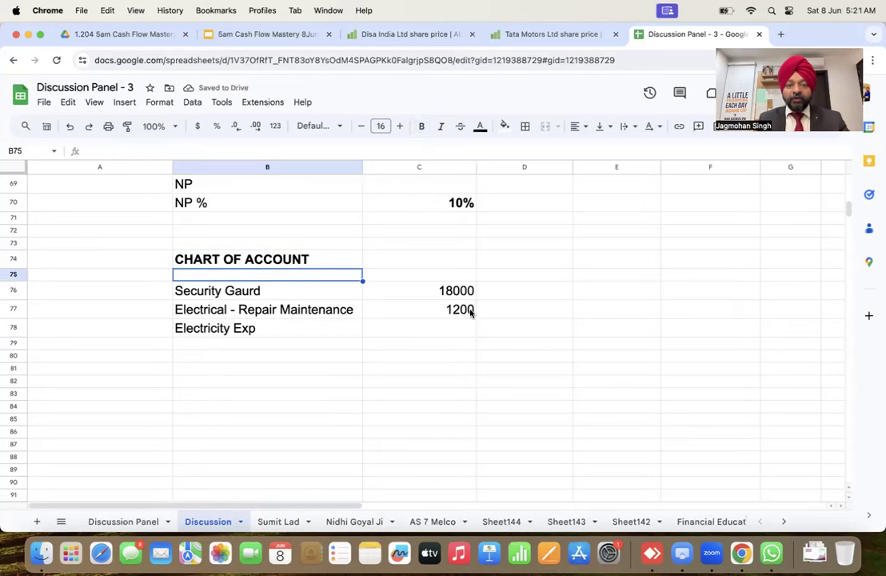
Total the expense amounts C76:C78 with a SUM formula in C74 and make the total bold
scroll(459, 304, up, 2)
click(450, 233)
click(293, 234)
click(459, 229)
click(292, 323)
click(422, 325)
text(=SUM()
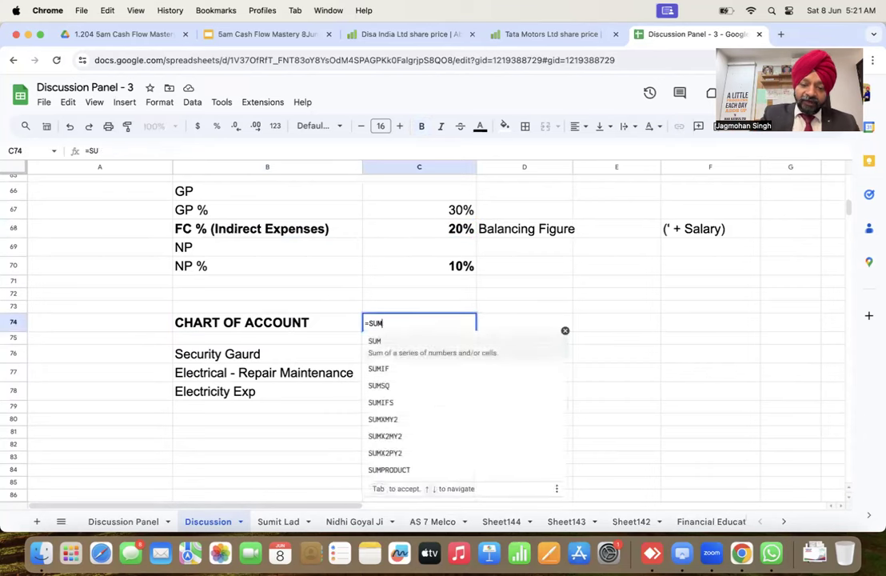
key(Down)
key(Down)
key(shift+Down)
key(shift+Down)
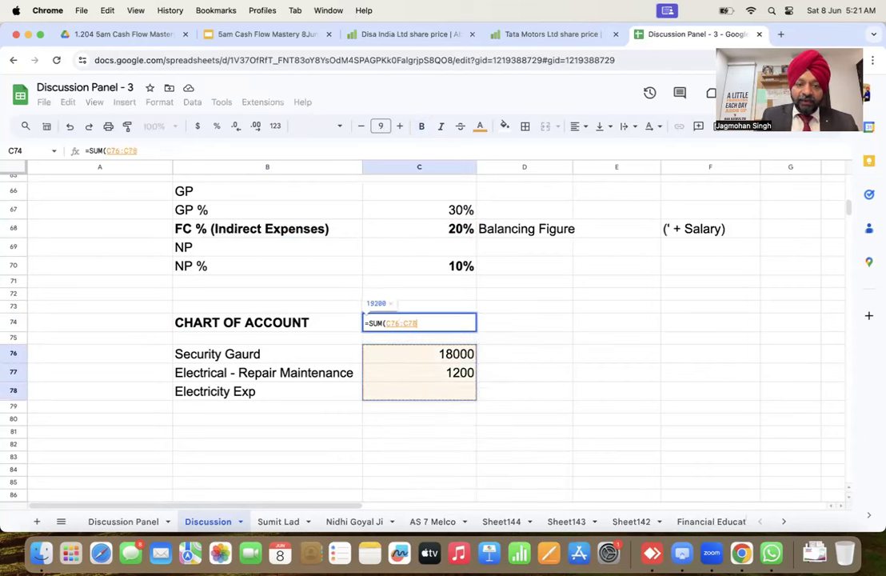
key(Return)
key(Up)
key(Up)
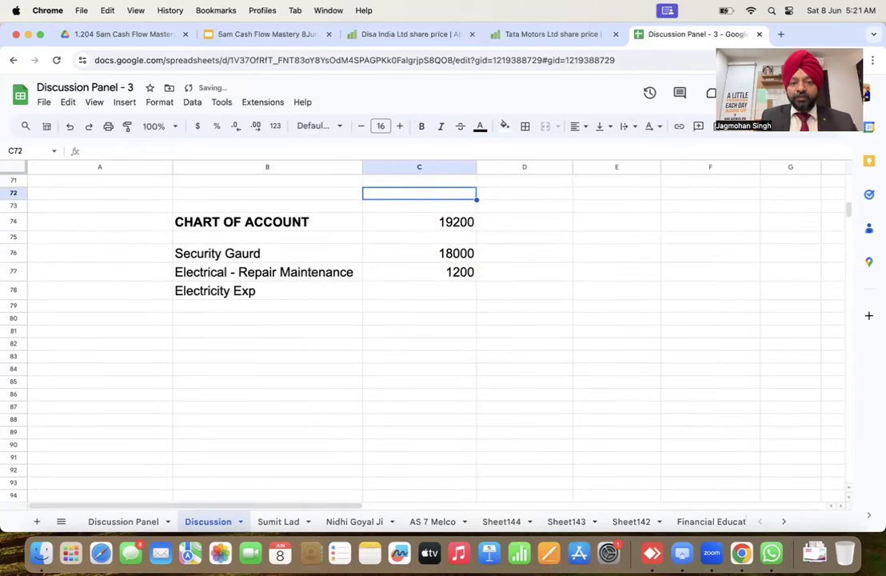
key(Down)
Compare the indirect expenses percentage in C68 with the chart of account total in C74
key(Up)
key(Up)
key(Up)
key(Up)
key(Up)
key(Up)
key(Up)
key(Up)
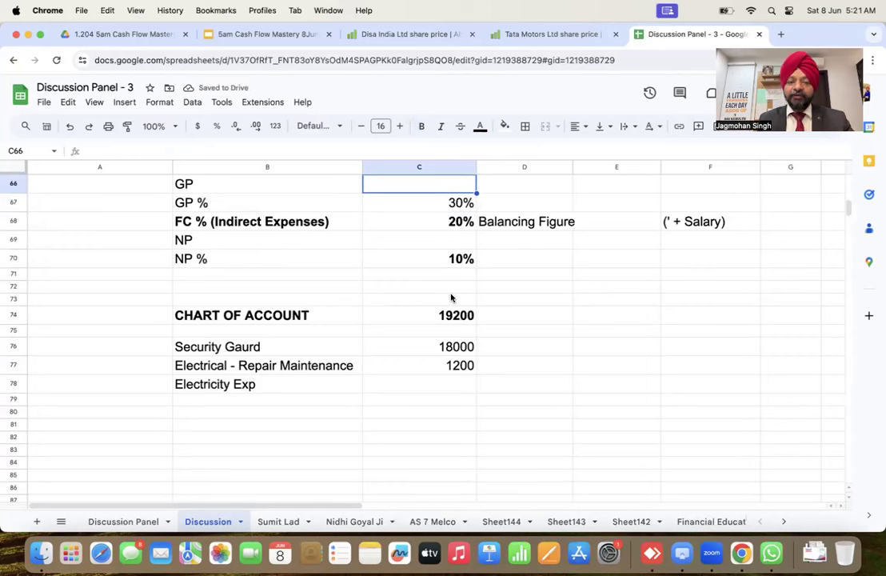
click(456, 220)
click(523, 323)
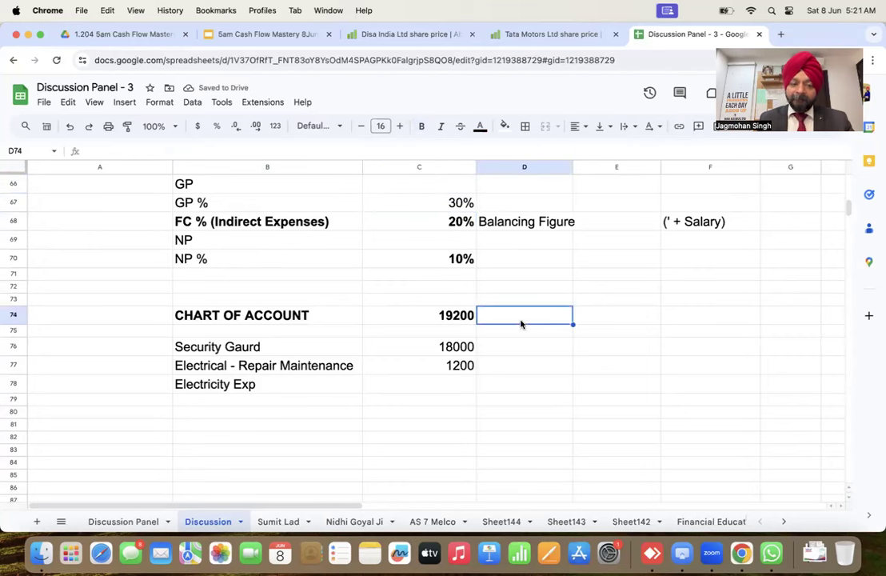
Go through the expense labels and their amounts one by one, from Security Gaurd to Electricity Exp
click(243, 349)
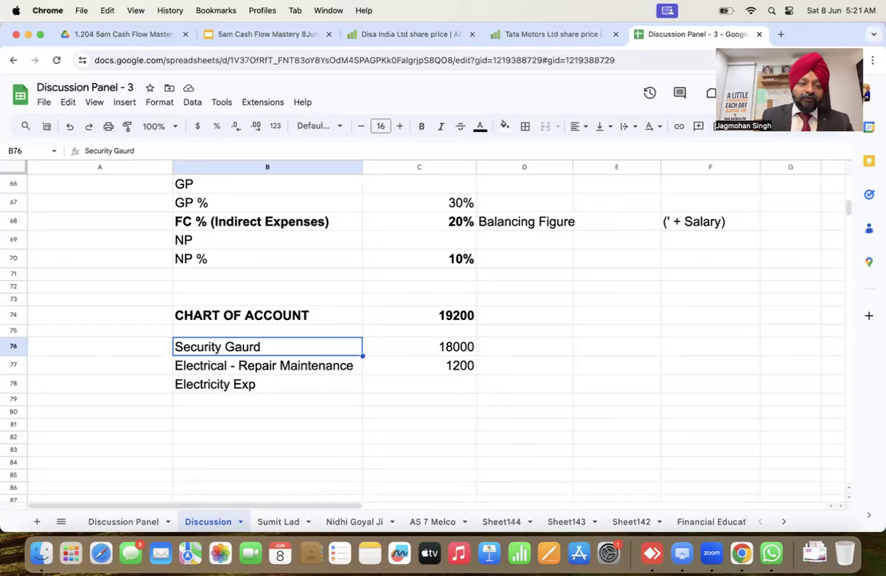
key(Right)
key(Left)
key(Down)
key(Right)
key(Left)
key(Right)
key(Left)
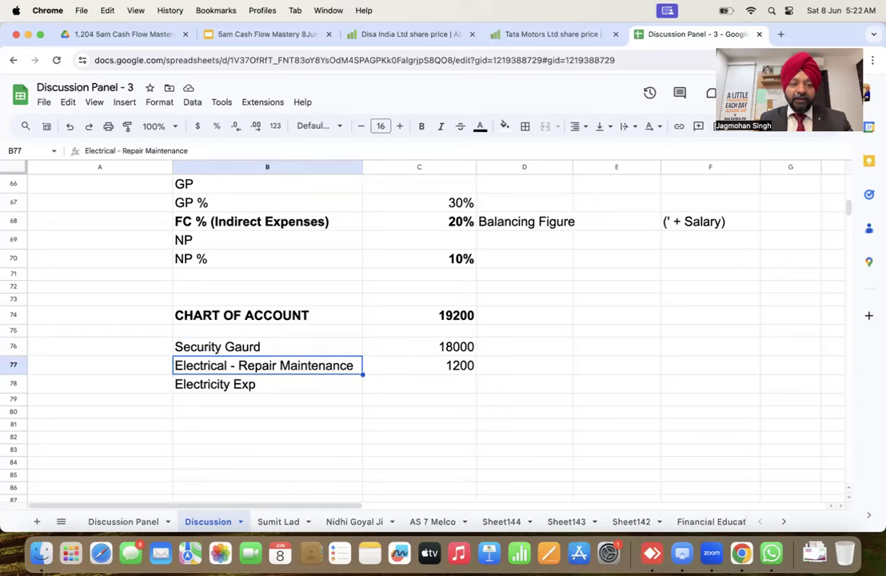
key(Down)
key(Right)
key(Left)
key(Down)
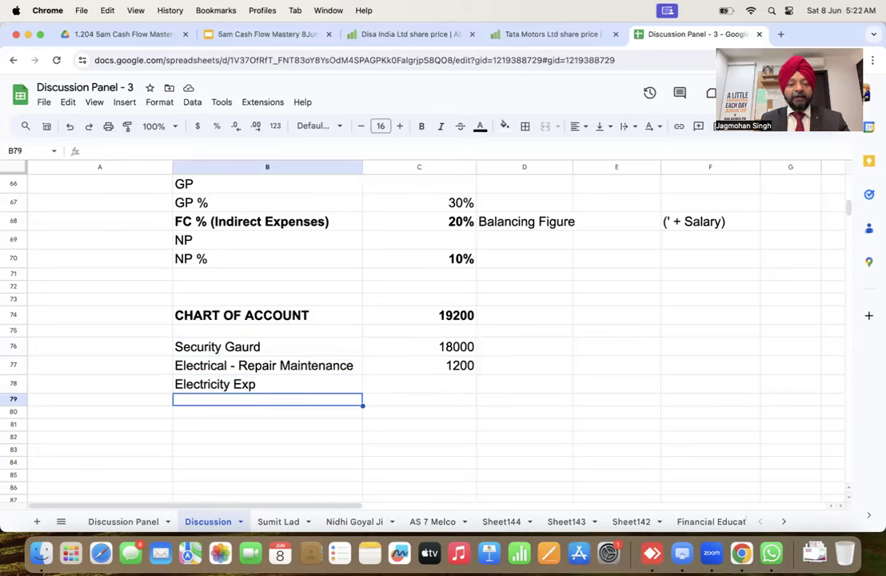
key(Up)
key(Up)
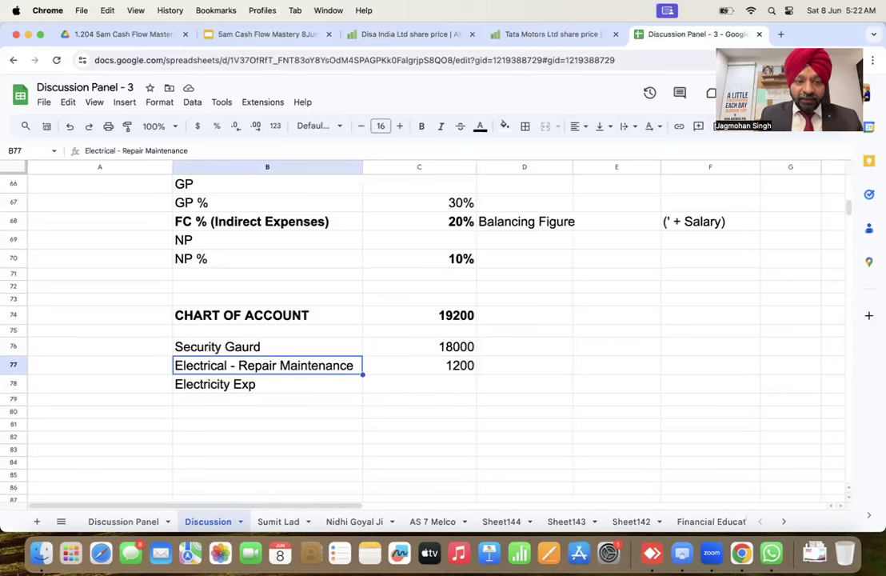
key(Right)
key(Left)
Enter the expense label "Office Equipment Maint." in B79, below Electricity Exp
key(Down)
key(Down)
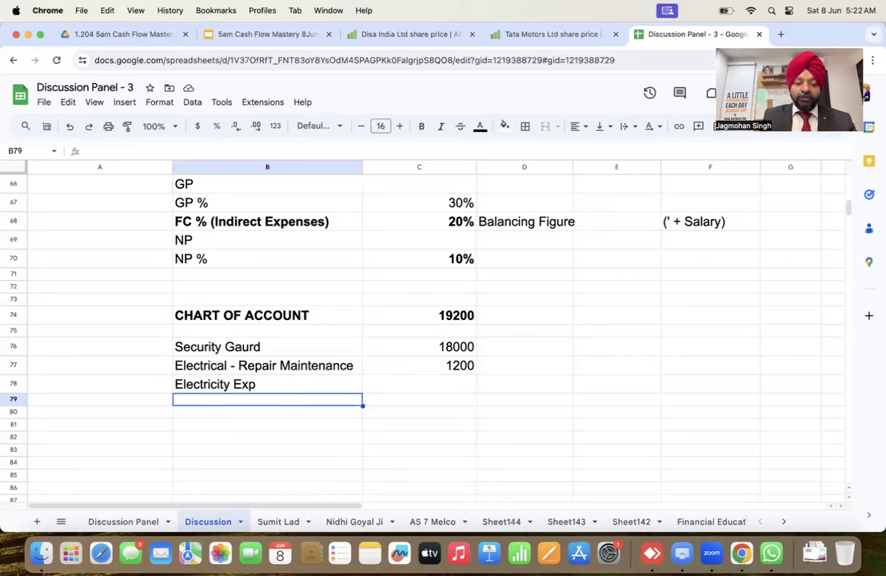
text(FU)
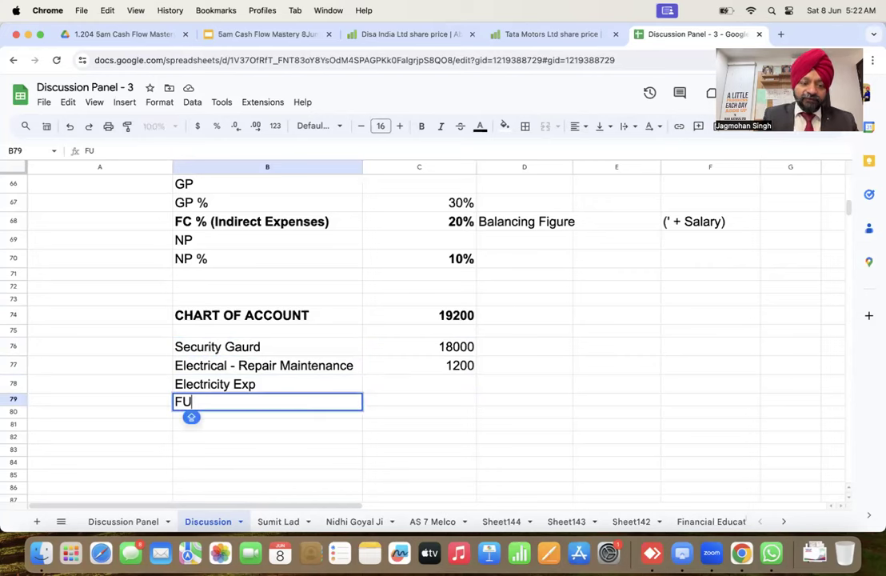
key(Escape)
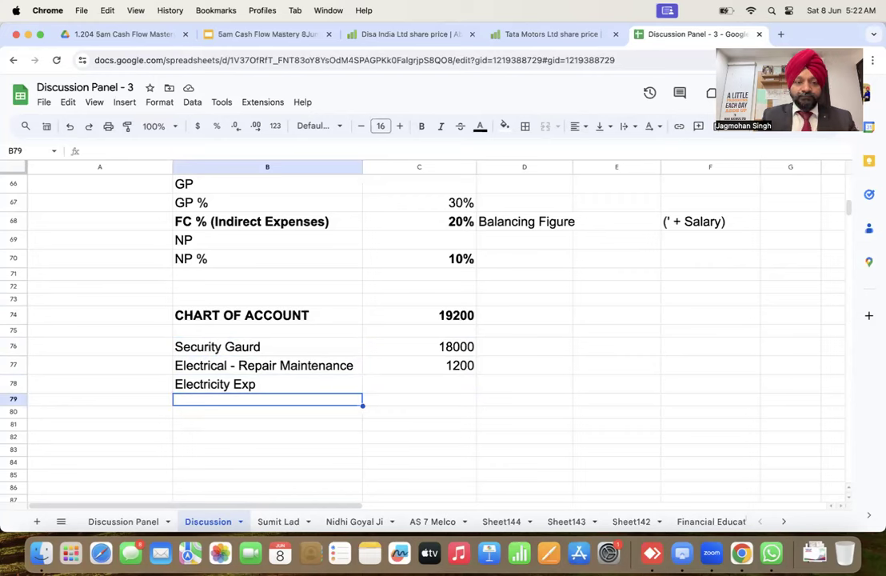
text(O)
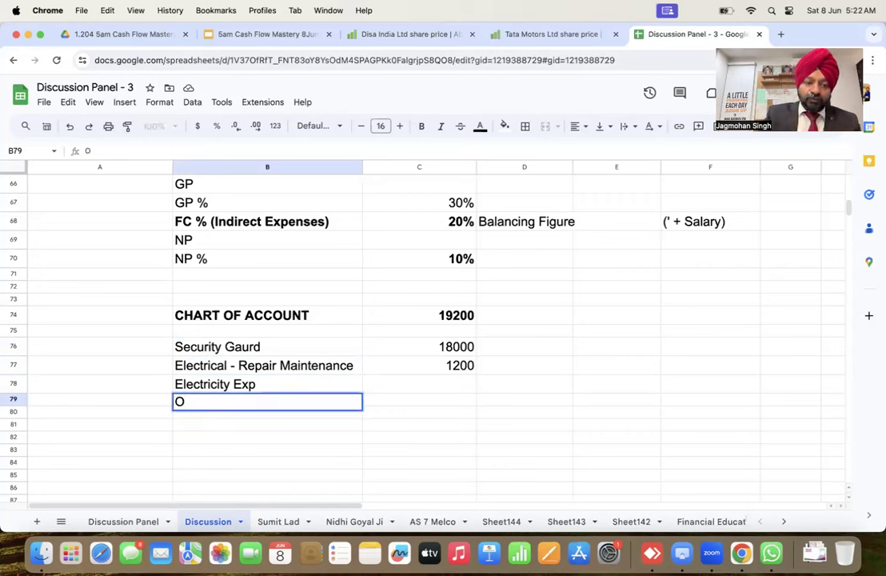
text(ffice )
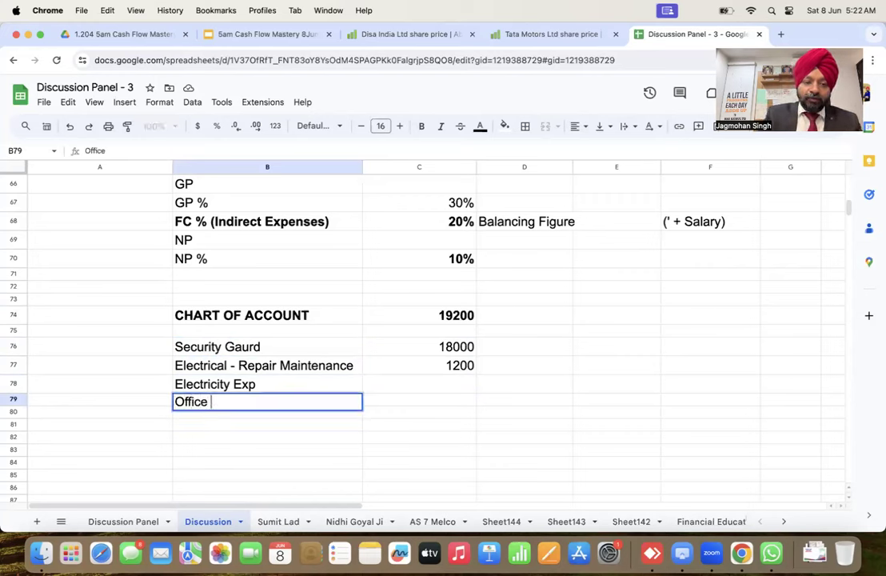
text(Equipmn)
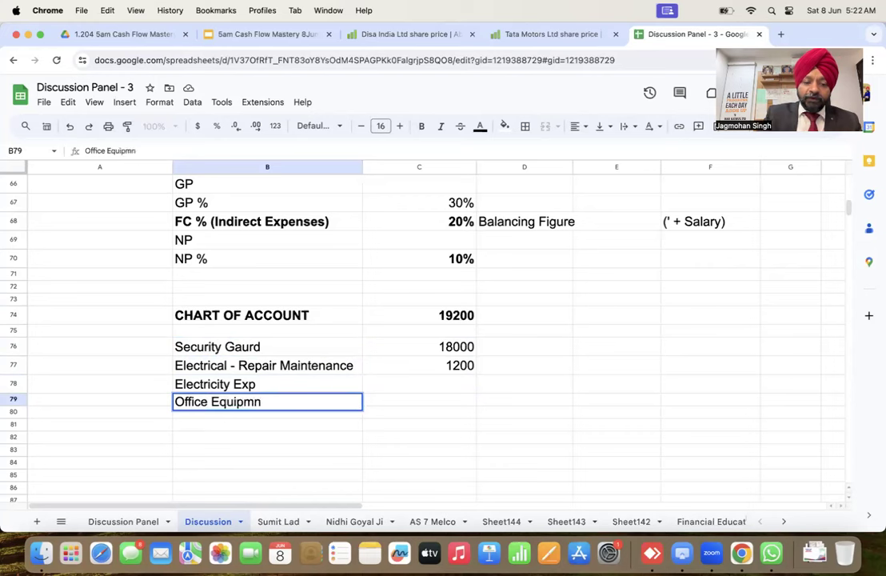
key(BackSpace)
text(ent)
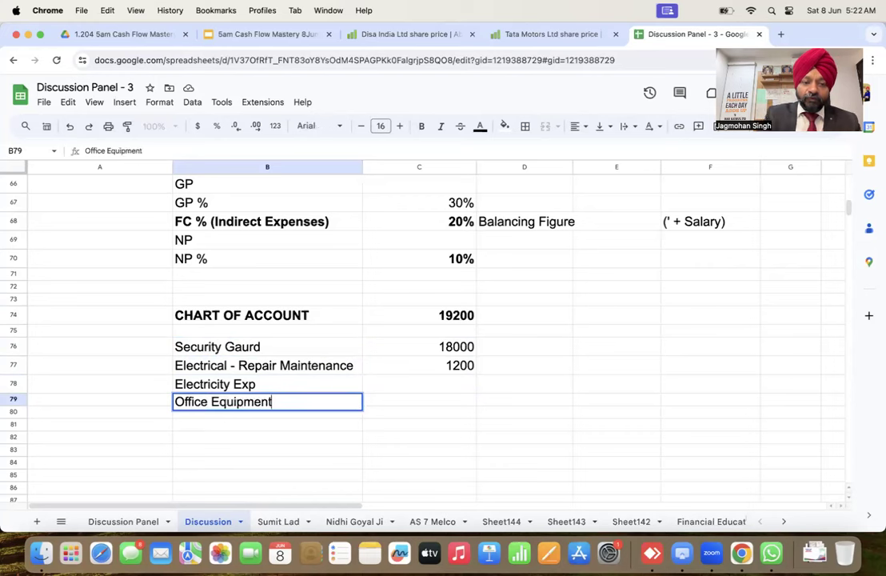
text( Mainte)
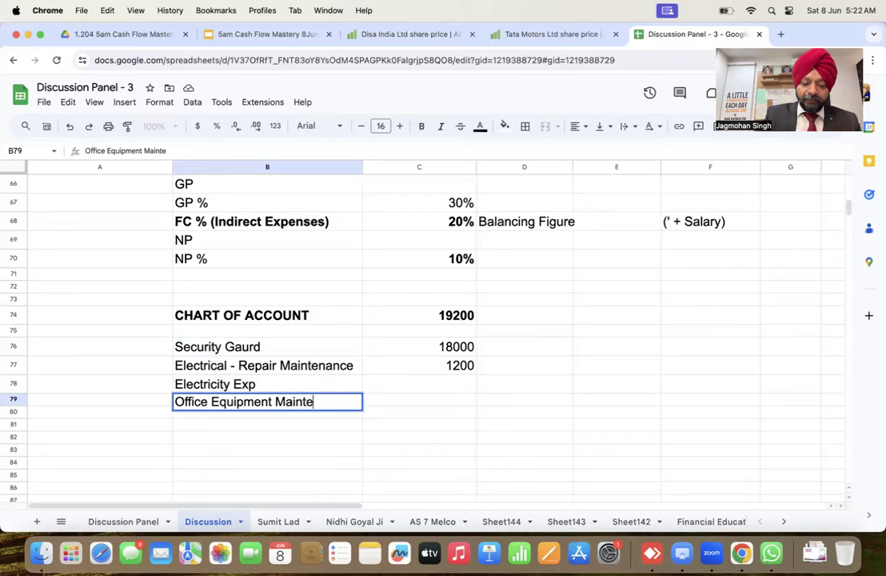
key(BackSpace)
text(.)
key(Return)
key(Up)
key(Right)
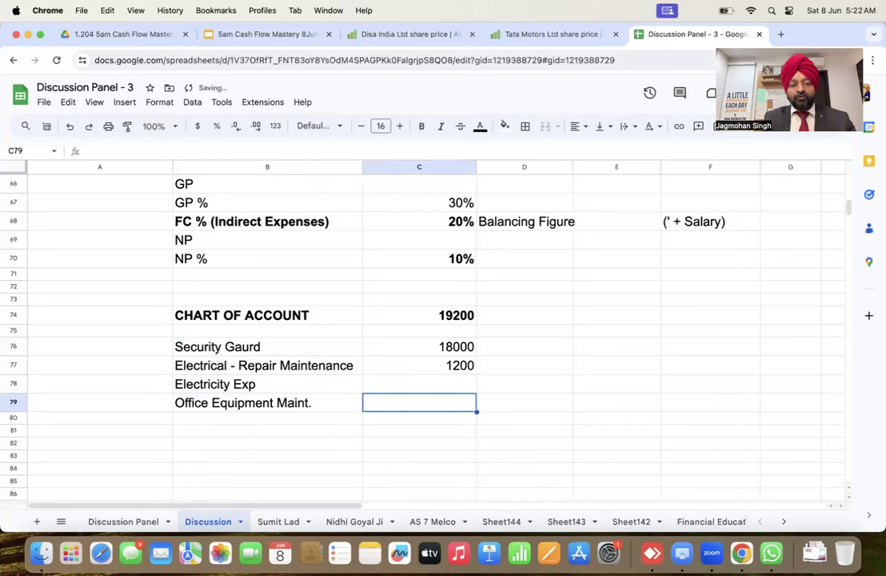
key(Left)
key(Down)
key(Down)
key(Down)
key(Down)
key(Down)
key(Down)
key(Down)
key(Down)
key(Down)
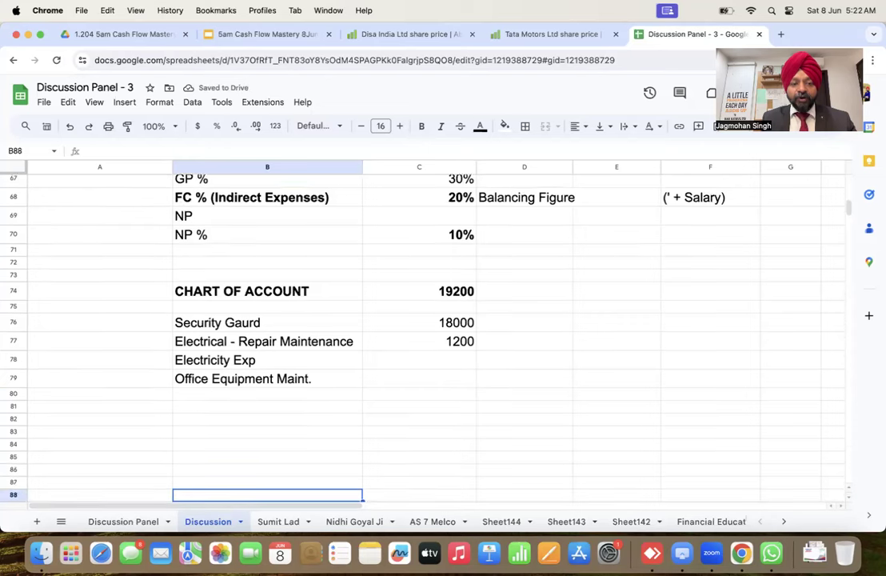
key(Down)
key(Up)
key(Up)
key(Up)
key(Up)
key(Up)
key(Up)
key(Up)
key(Up)
key(Up)
key(Up)
Enter the column heading "LEDGER NAME" in B75 above the expense labels and make it bold
key(Up)
key(Up)
key(Up)
key(Up)
text(L)
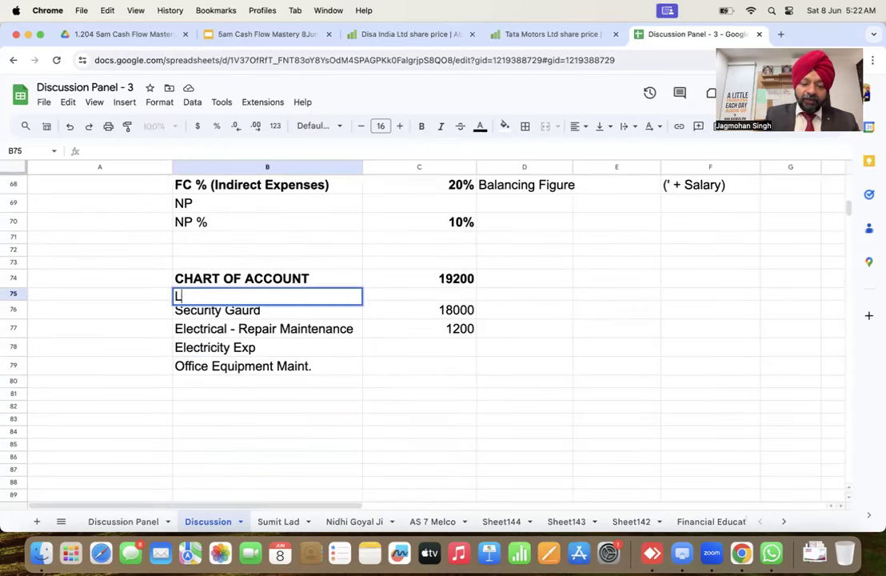
text(EDGER NAME)
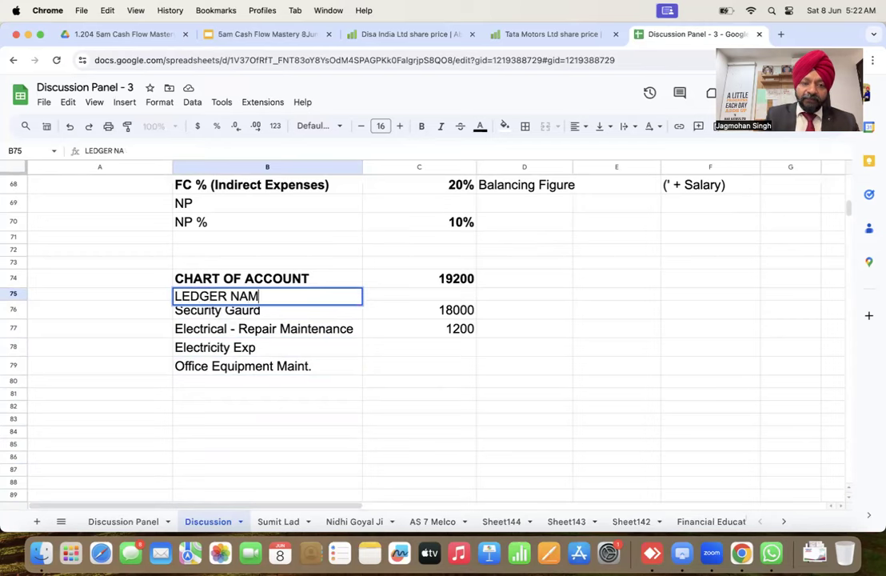
key(Return)
key(Up)
key(cmd+b)
Enter the column heading "GROUP NAME" in A75 beside LEDGER NAME and make it bold
key(Right)
key(Left)
key(Left)
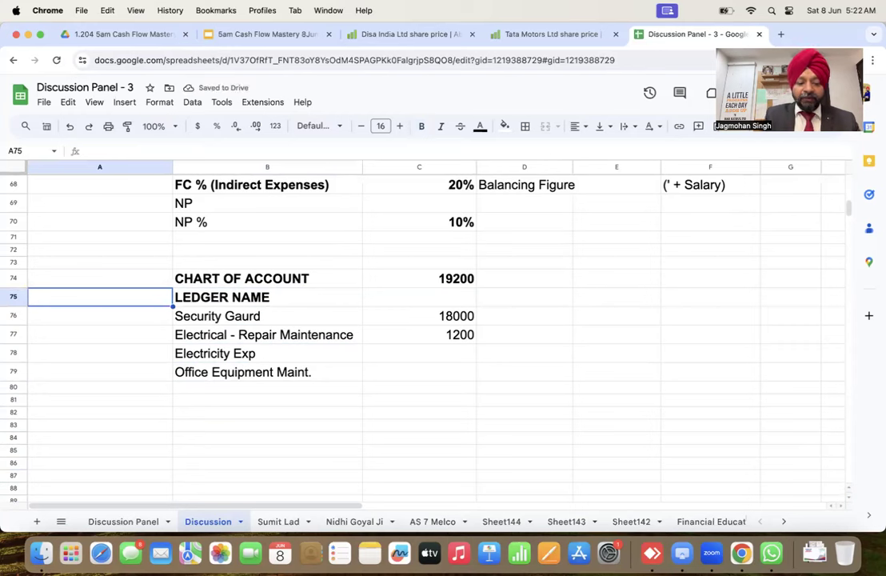
text(GRO)
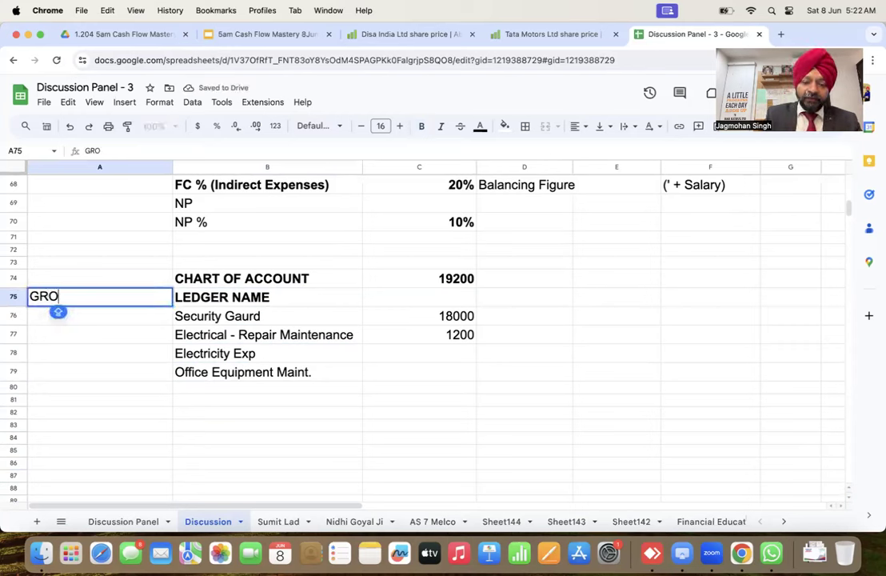
text(UP NAME)
key(Return)
key(Up)
key(super+b)
Enter the start of a ledger name, "Salary -", in B80 below Office Equipment Maint
key(Down)
key(Down)
key(Down)
key(Down)
key(Down)
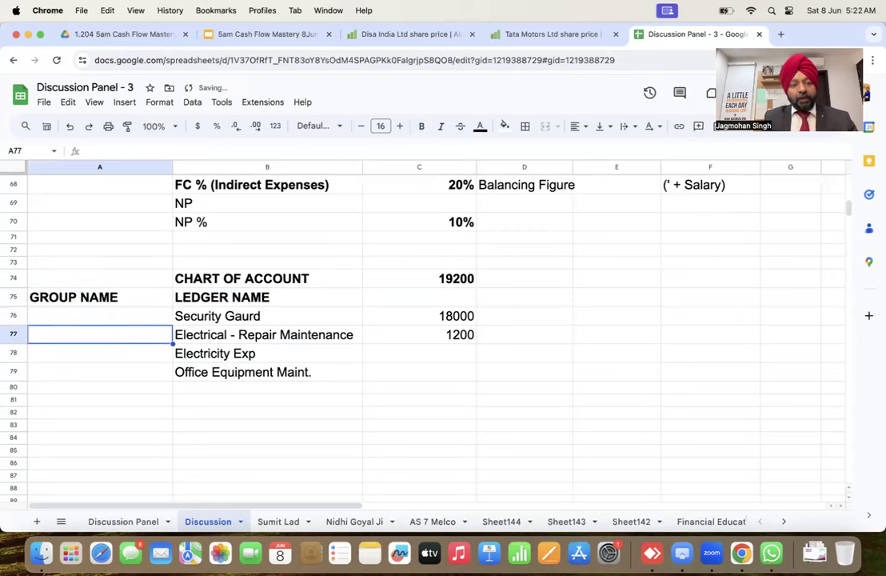
key(Down)
key(Down)
key(Down)
key(Up)
key(Up)
key(Up)
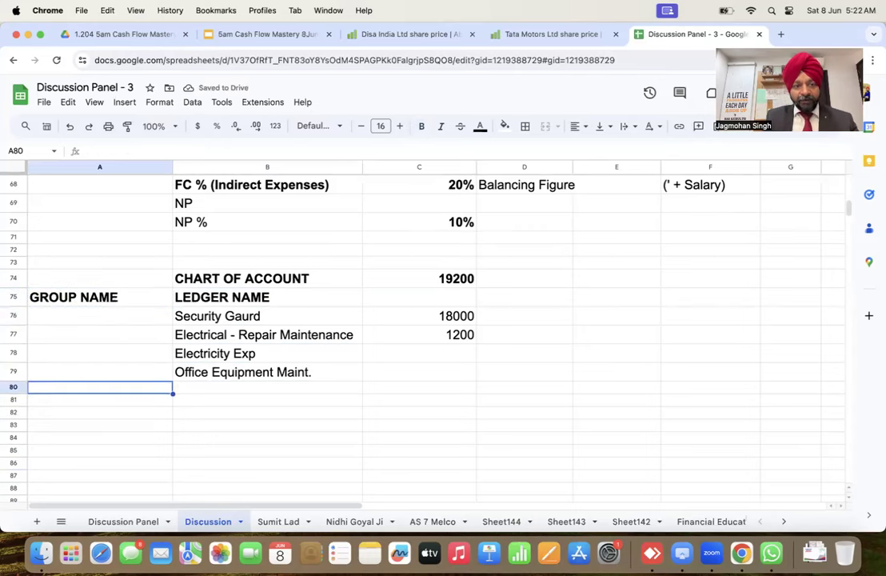
key(Right)
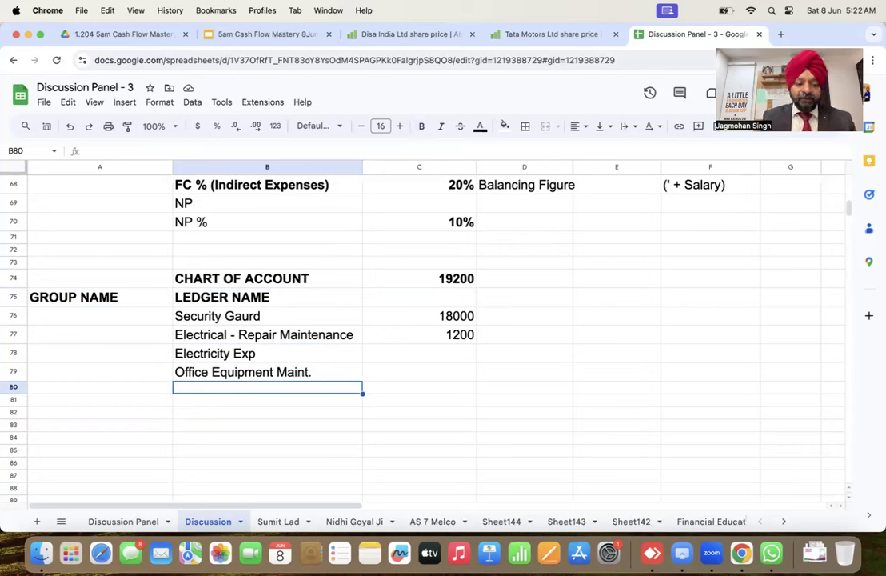
text(Salary -)
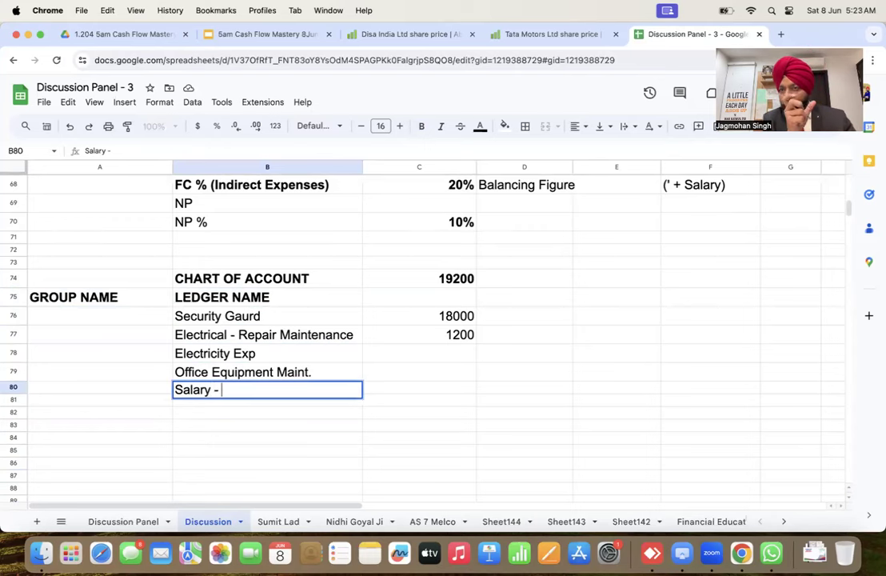
key(Return)
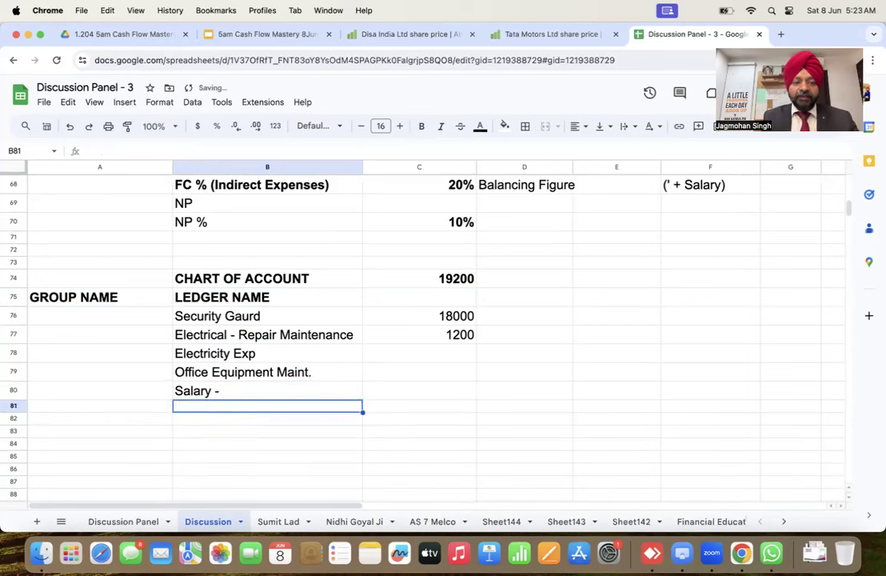
Enter the group name "SALARY" in A80 beside the salary ledger
key(Up)
key(Left)
text(SALARY)
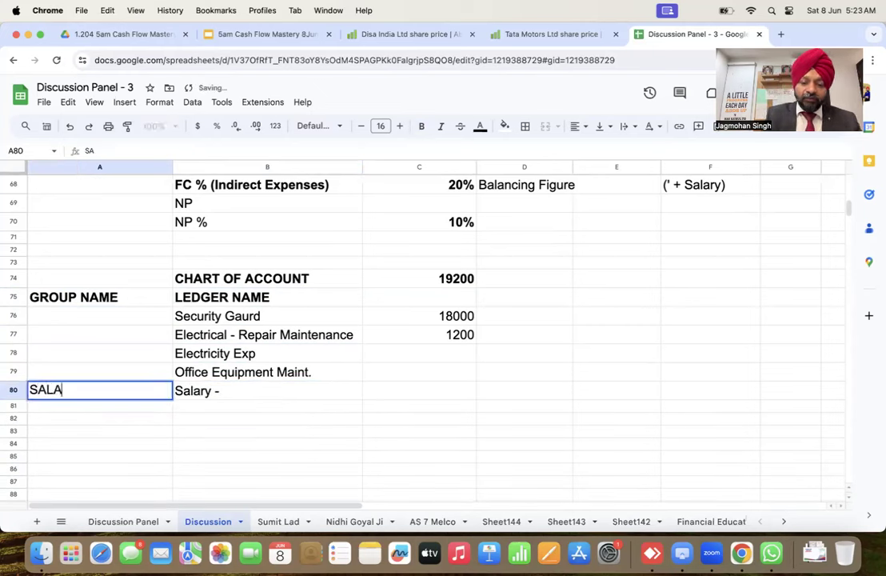
key(Tab)
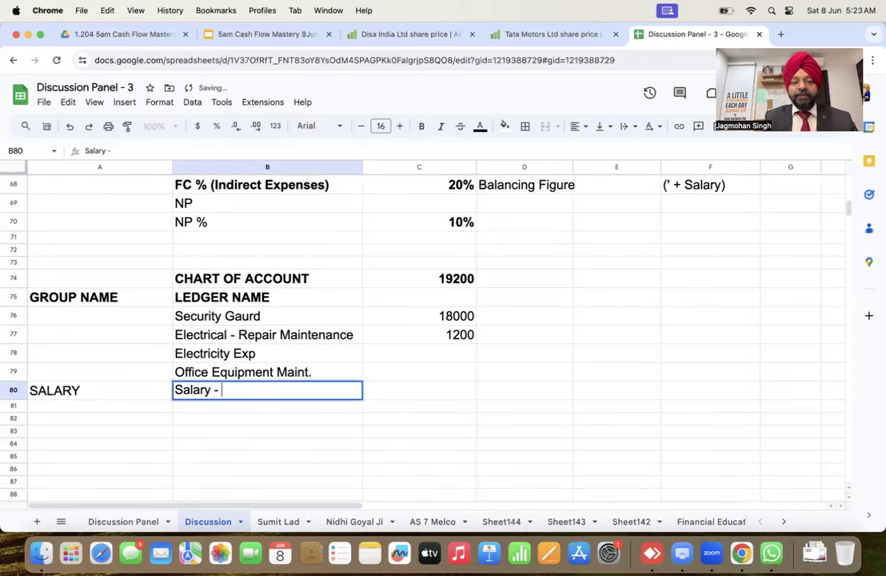
Complete the ledger name in B80 so it reads "Salary - RECEPTIONIST"
key(Return)
text(REC)
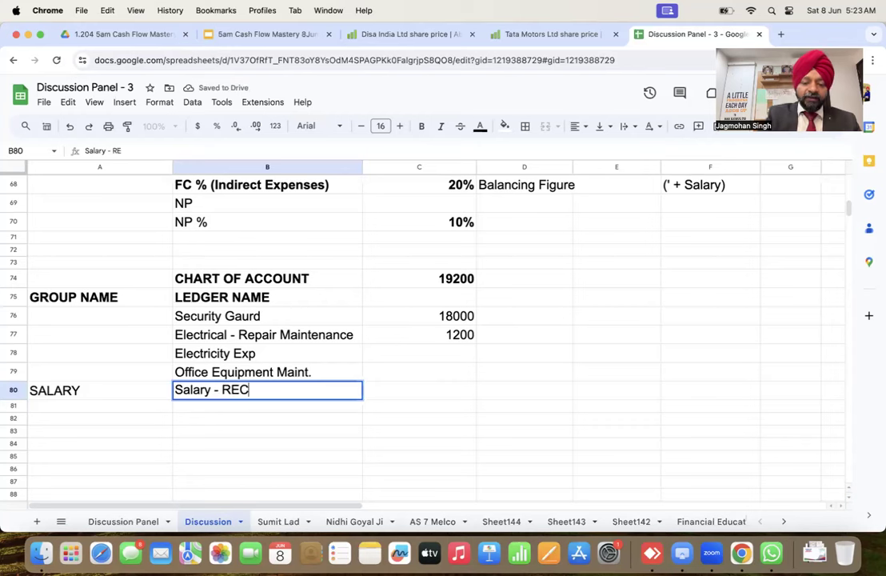
text(EPTIONIST)
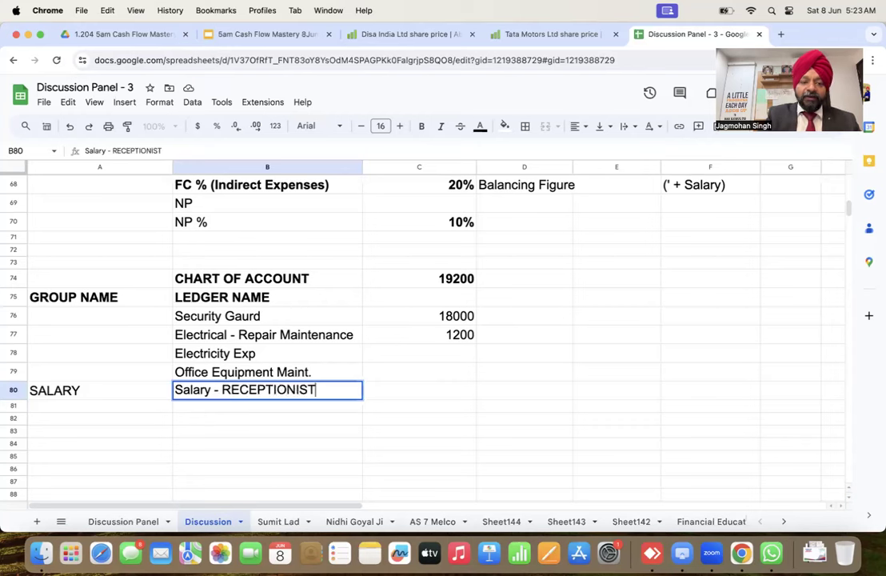
key(Return)
key(Right)
key(Left)
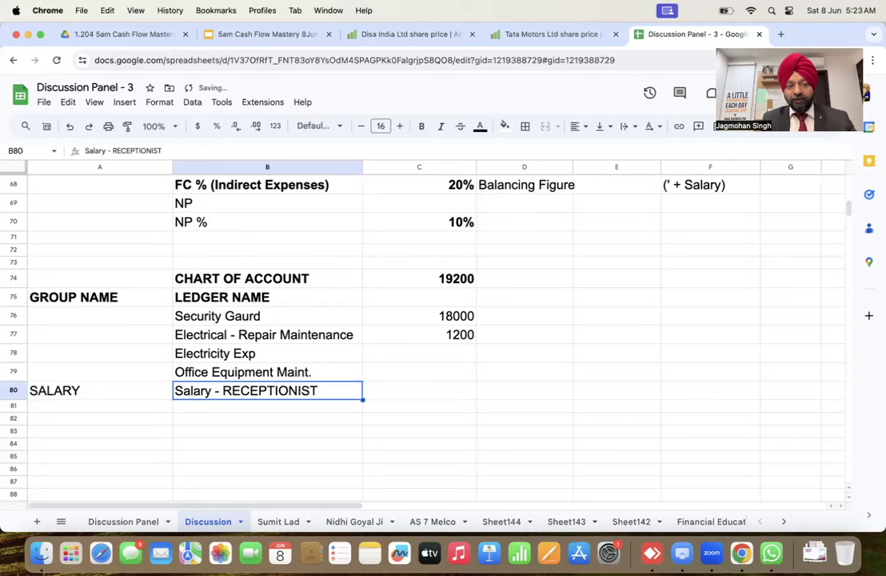
Add the ledger name "Staff Welfare" in B81 below the receptionist salary
key(Down)
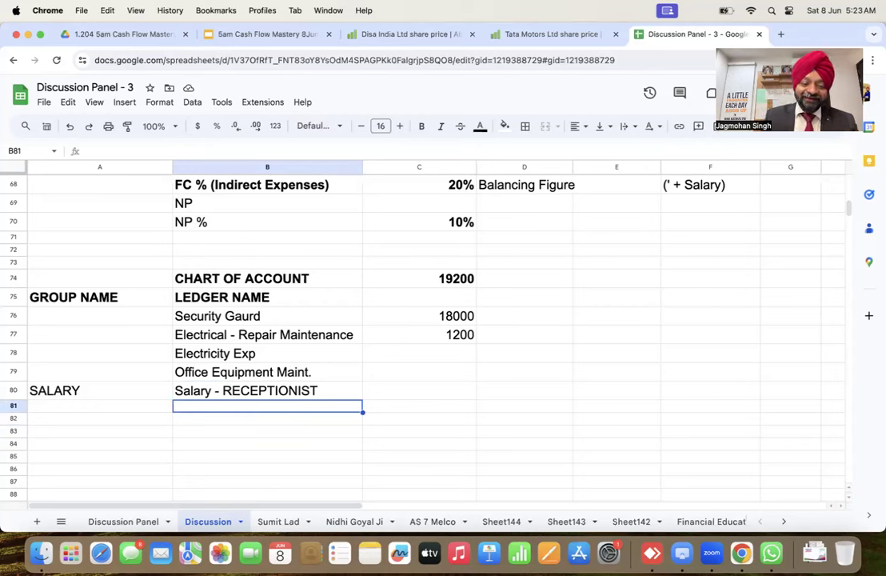
text(Staff W)
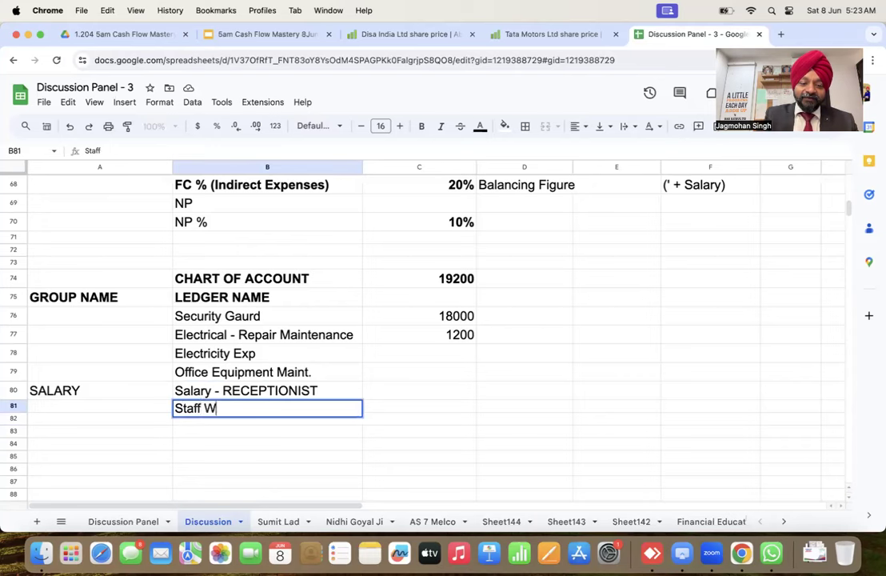
text(elfare)
key(Return)
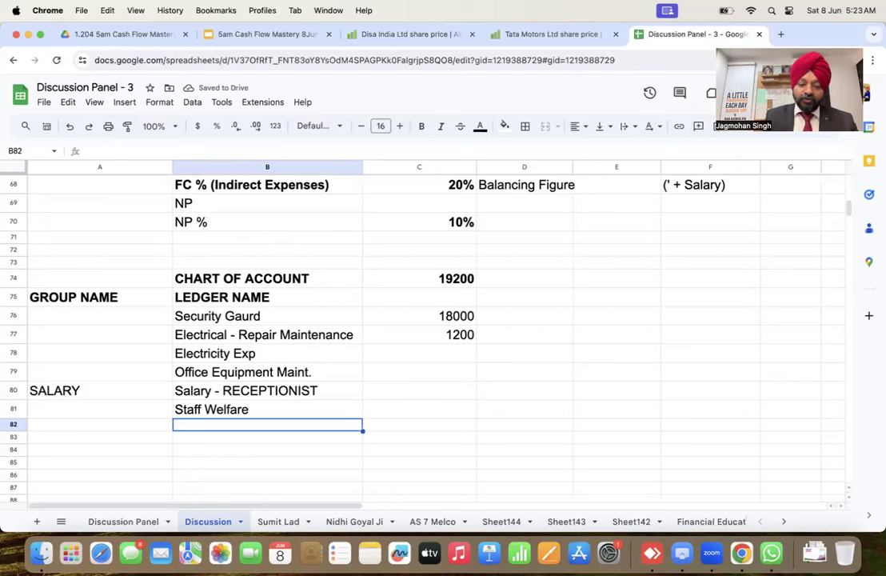
Add the ledger name "Business Promtion" in B82 below Staff Welfare
text(Busi)
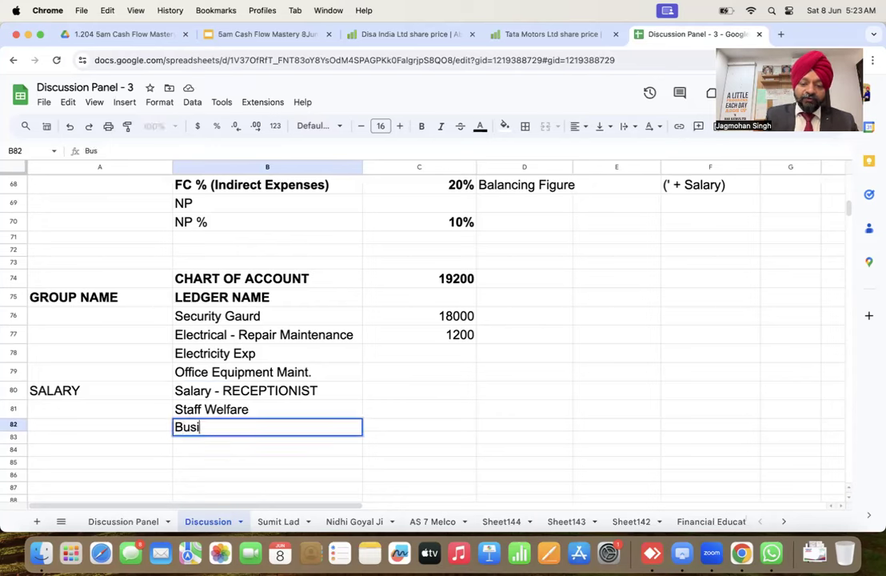
text(ness Pro)
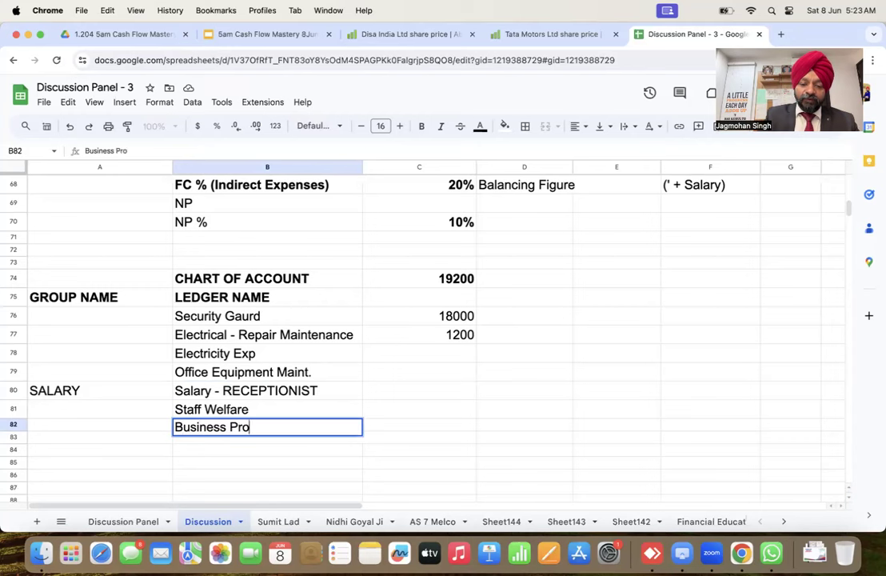
text(mtio)
key(BackSpace)
text(tion)
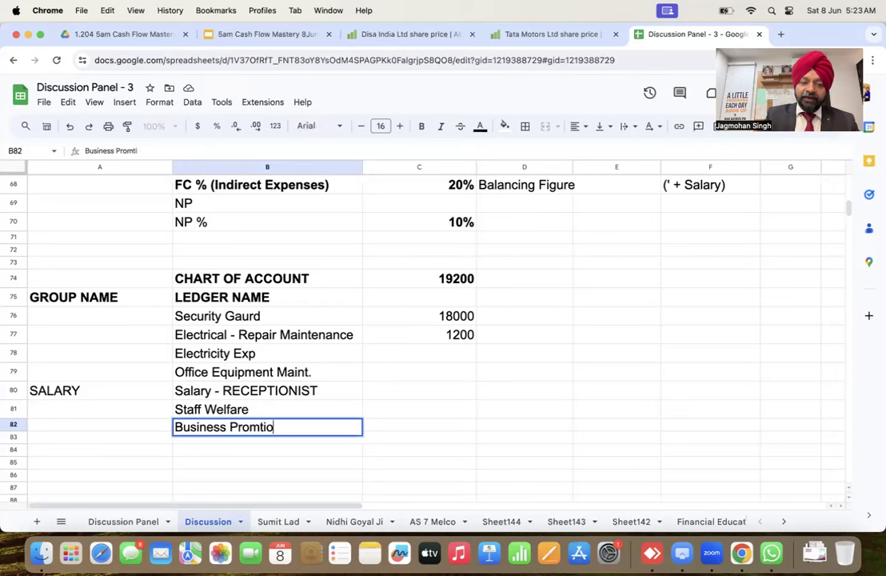
key(Return)
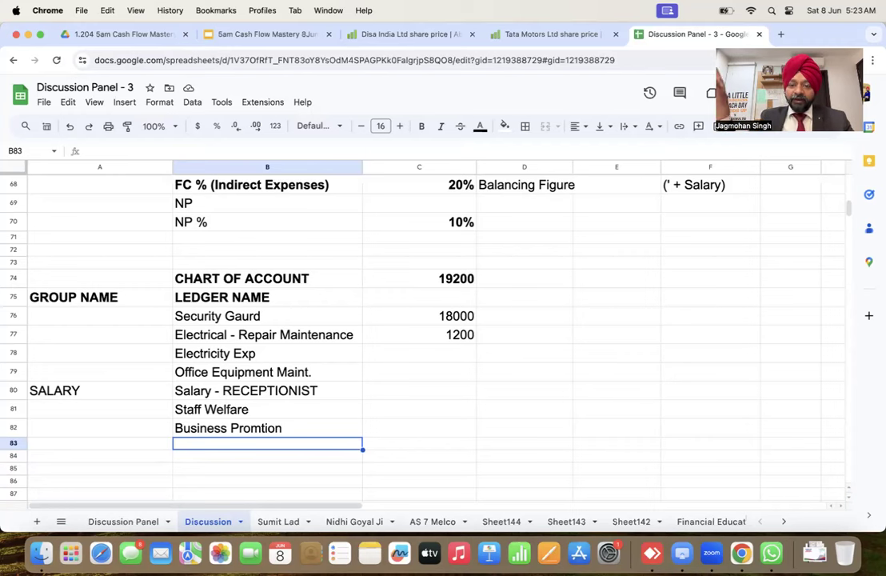
Add the ledger name "Conveyance" in B83 at the end of the ledger list
key(Down)
key(Up)
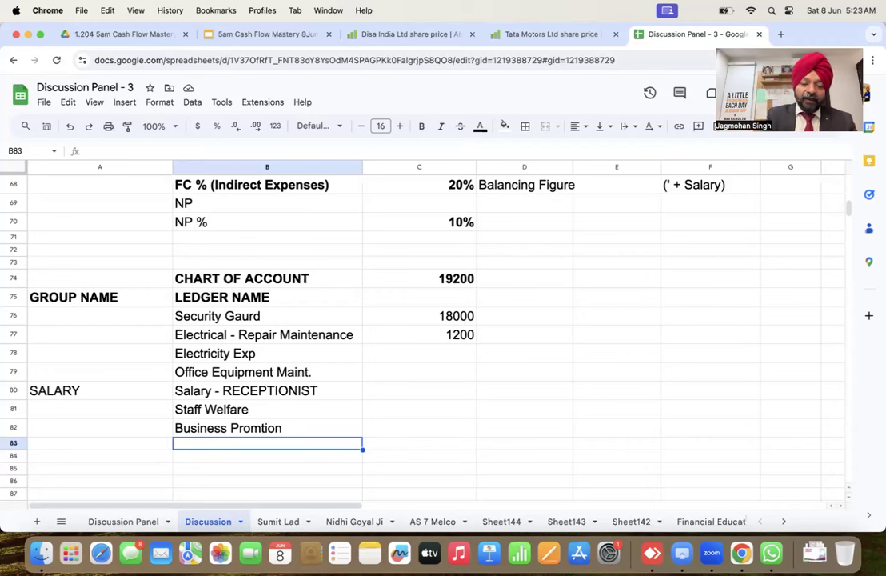
text(Conveyan)
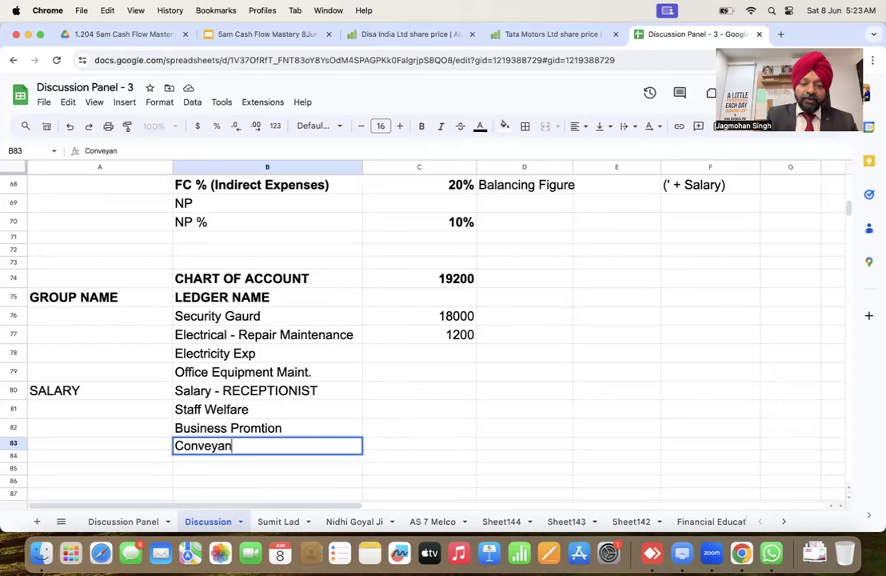
text(ce)
key(Return)
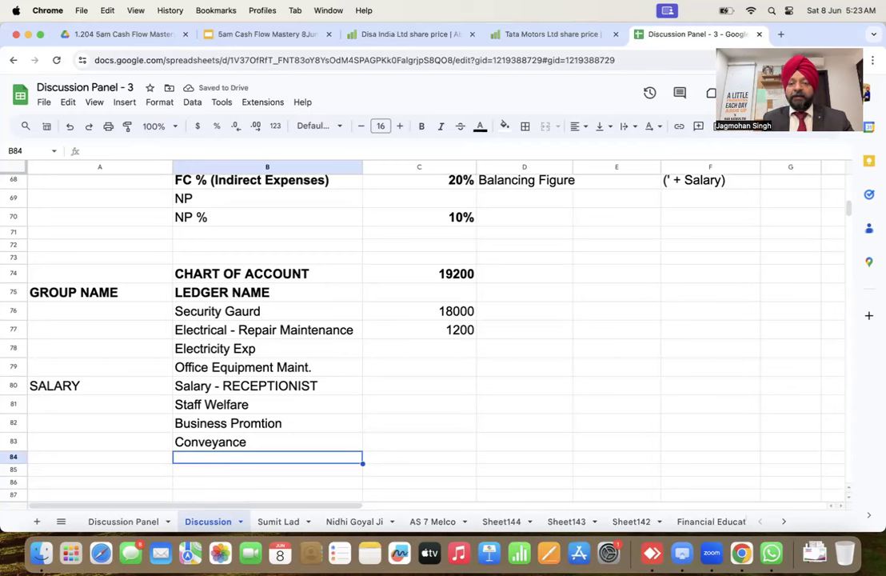
Add the ledger name "Computer Repair & Maintenance" in B84 below Conveyance
text(Co)
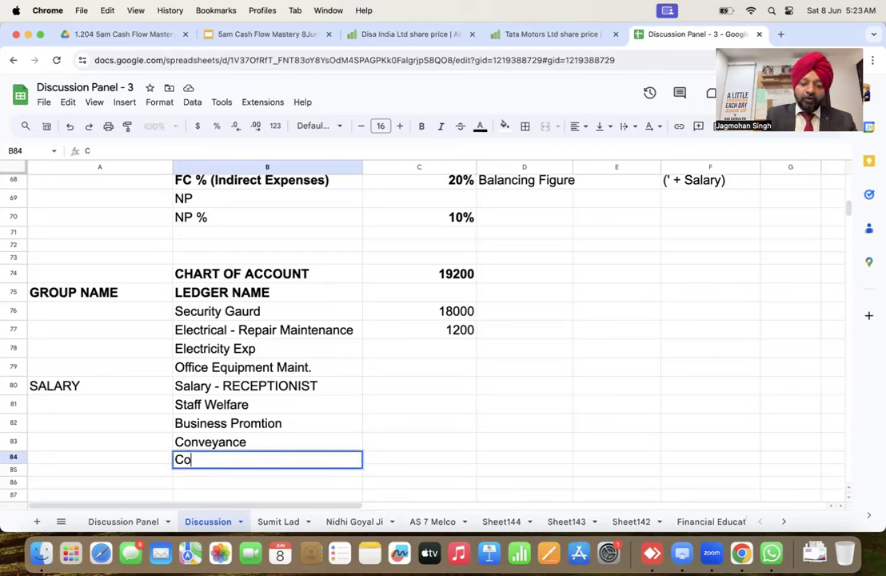
text(mputer)
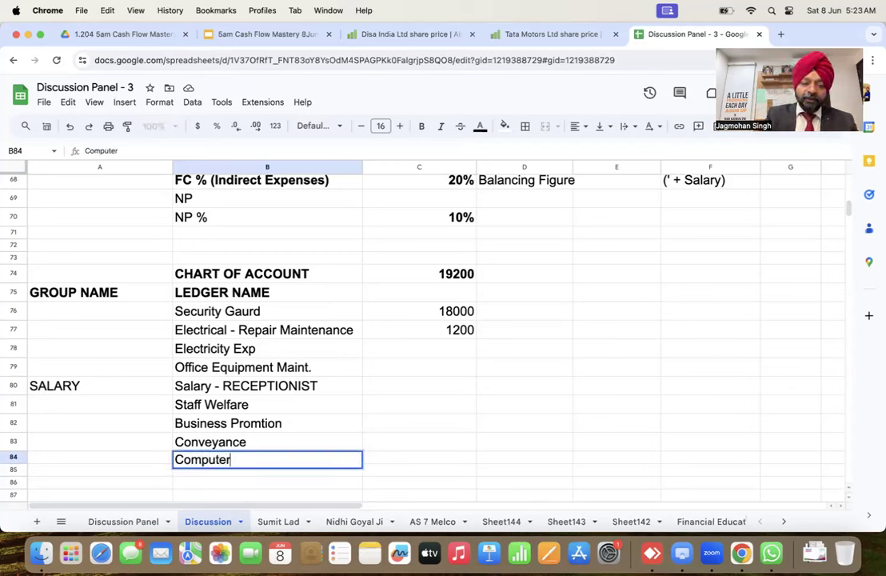
text( Repai)
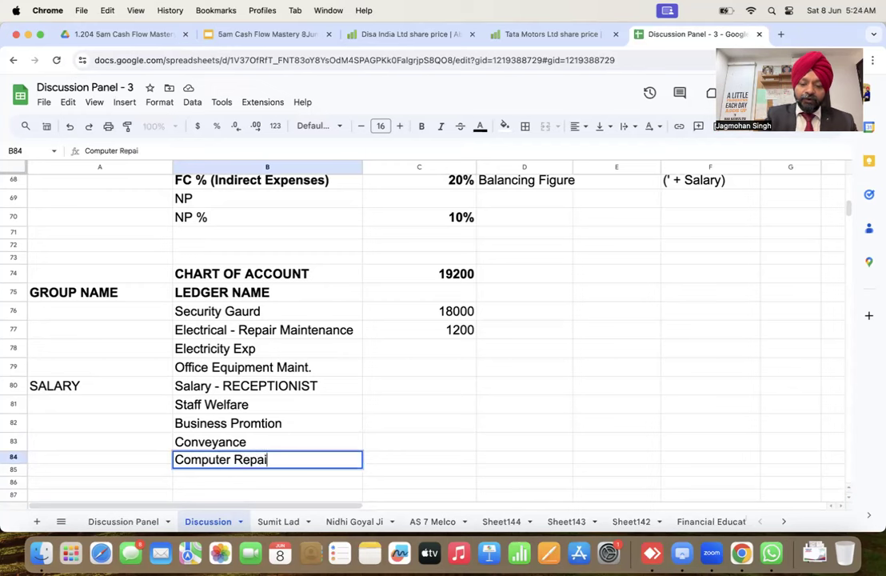
text(r & Maintenance)
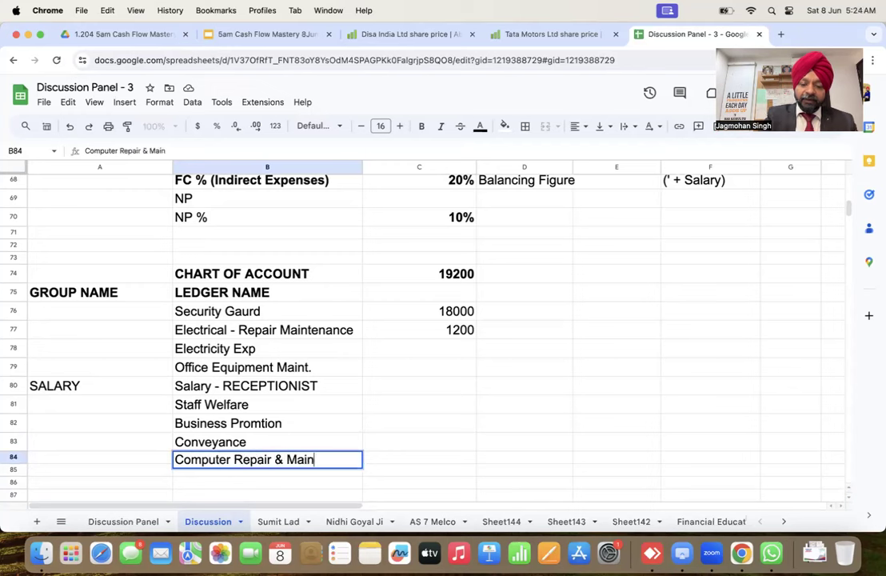
key(Return)
Widen column B slightly so the longest ledger name fits with room to spare
scroll(352, 249, down, 2)
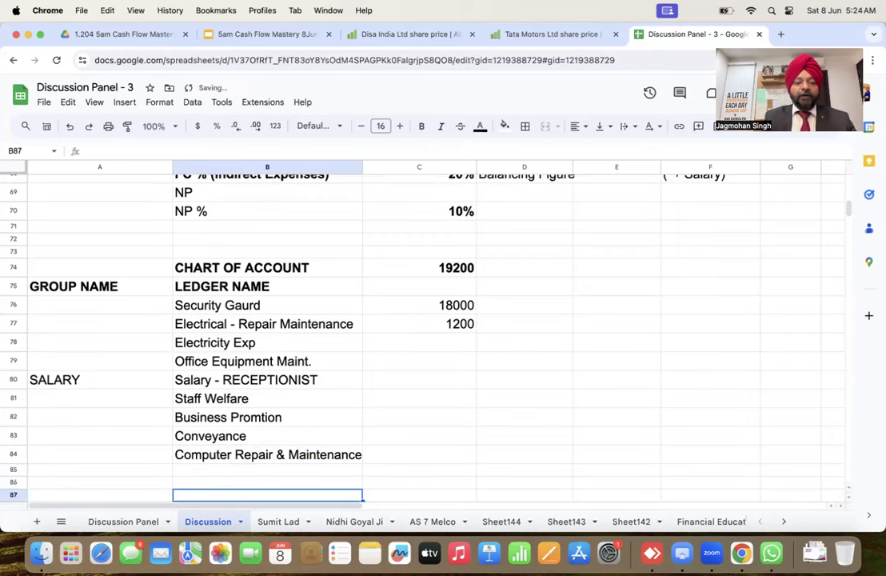
drag(361, 166, 379, 167)
click(326, 213)
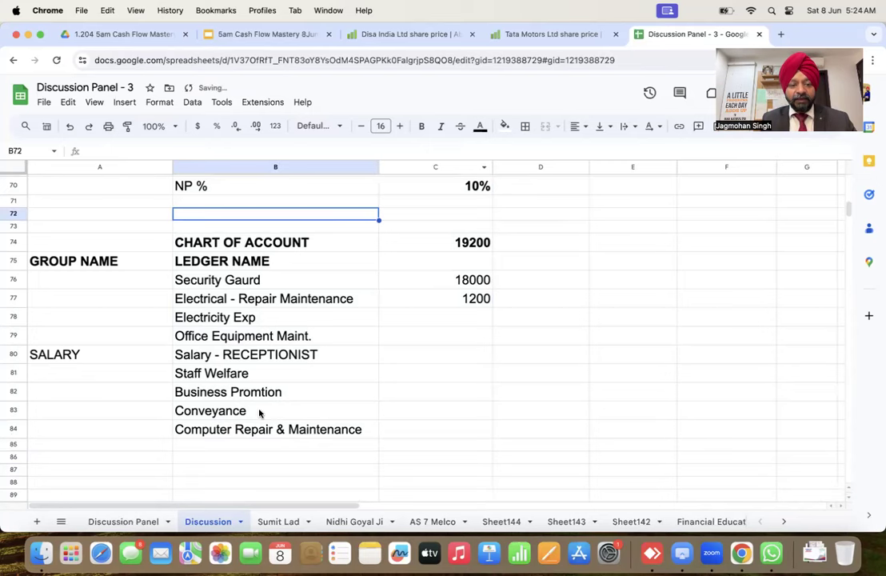
Make the ledger name "Salary - RECEPTIONIST" in B80 bold
click(226, 445)
key(Down)
key(Down)
key(Down)
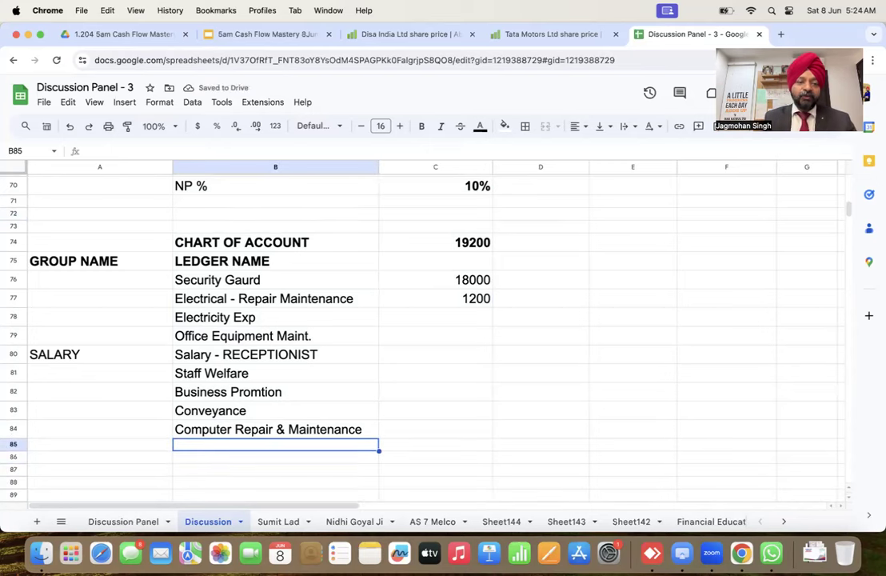
click(223, 358)
key(super+b)
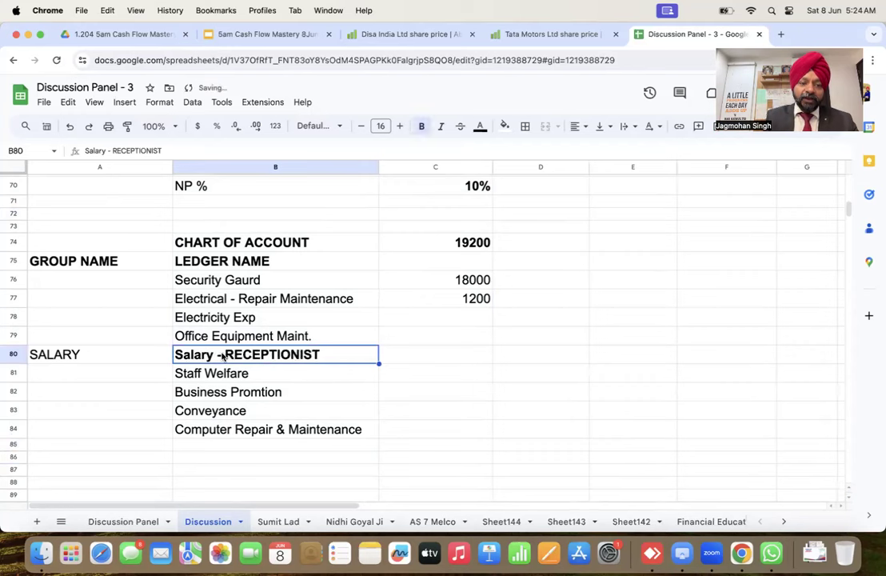
Add the ledger name "Postage & Courier" in B85 below Computer Repair & Maintenance
key(Down)
key(Down)
key(Down)
key(Down)
key(Down)
key(Down)
key(Down)
key(Up)
key(Up)
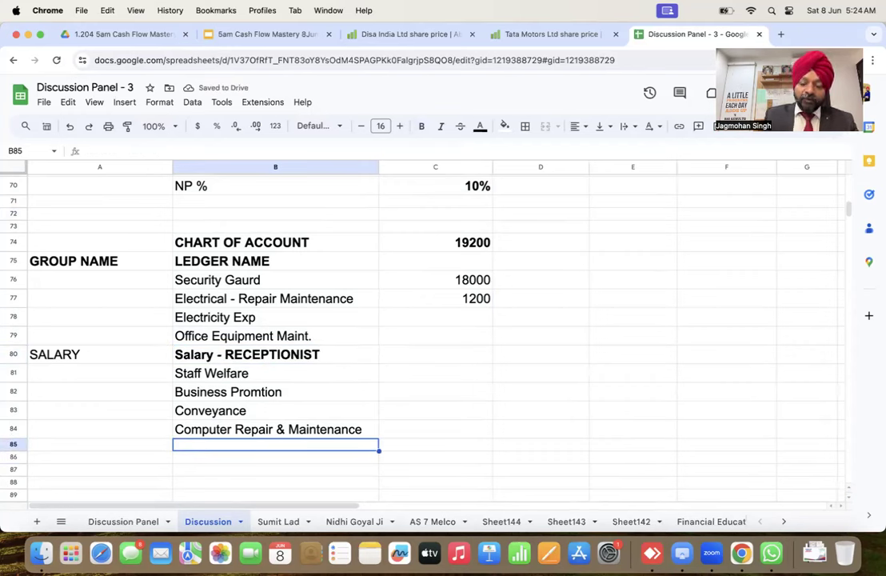
text(Postage & Courier)
key(Return)
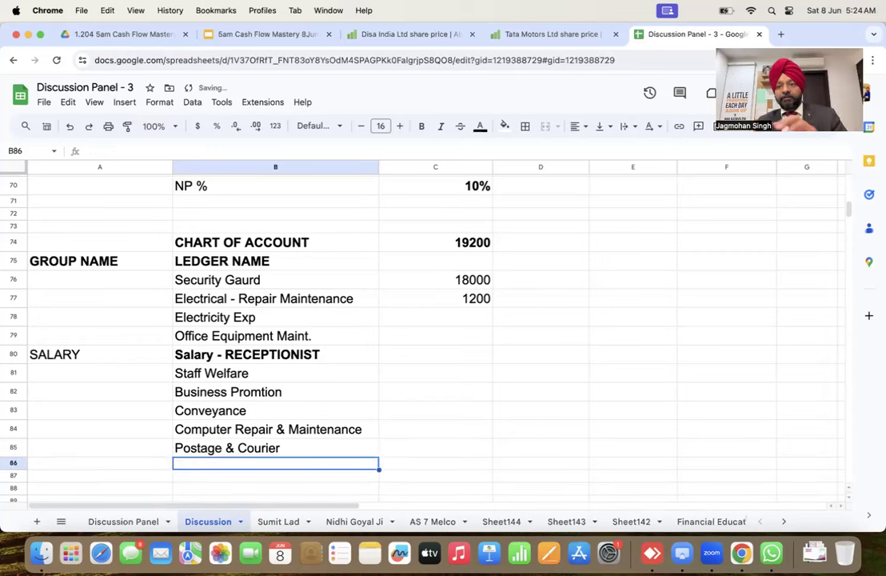
Add the ledger name "Stationary" in B86 below Postage & Courier
key(Up)
key(Down)
key(Down)
key(Down)
key(Down)
key(Down)
key(Down)
key(Up)
key(Up)
key(Up)
key(Up)
key(Up)
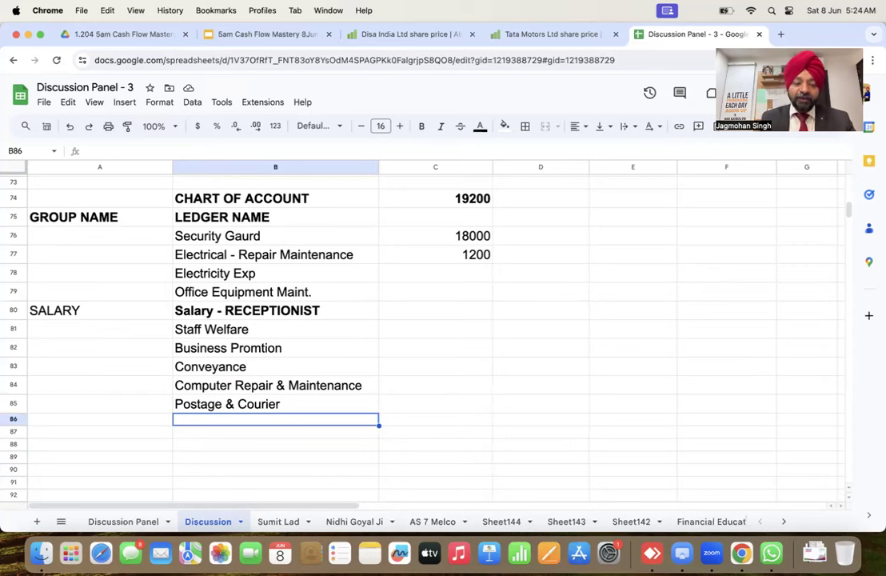
text(Stationary)
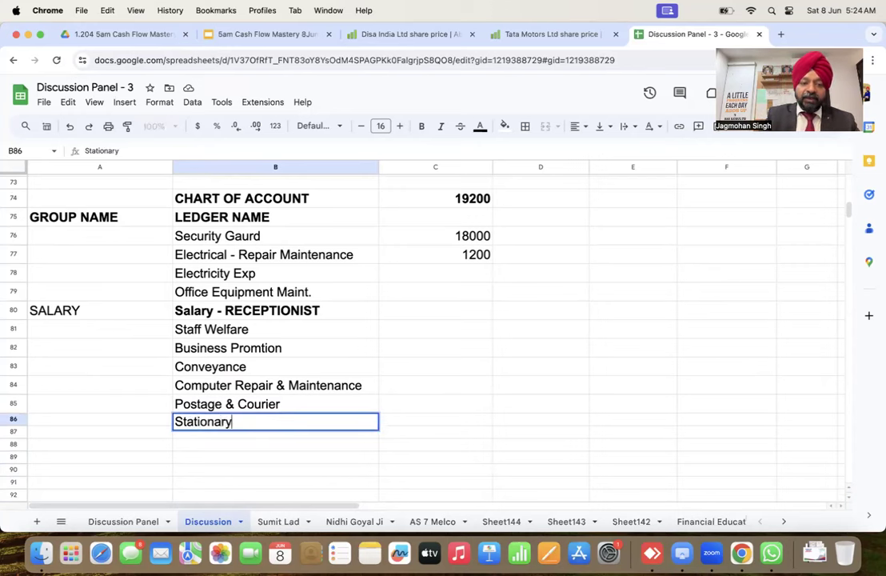
key(Return)
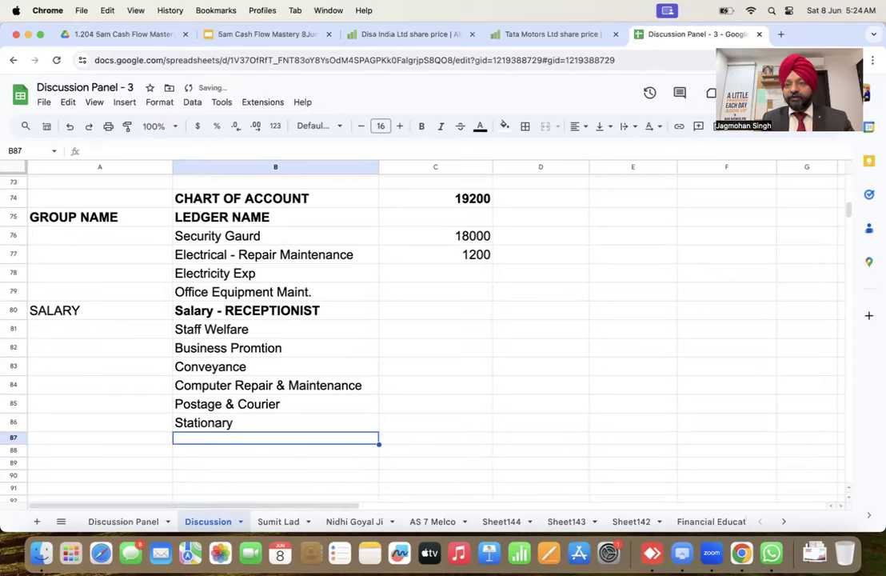
key(Up)
key(Down)
key(Down)
key(Down)
key(Down)
key(Down)
key(Down)
key(Up)
key(Up)
key(Up)
key(Up)
key(Up)
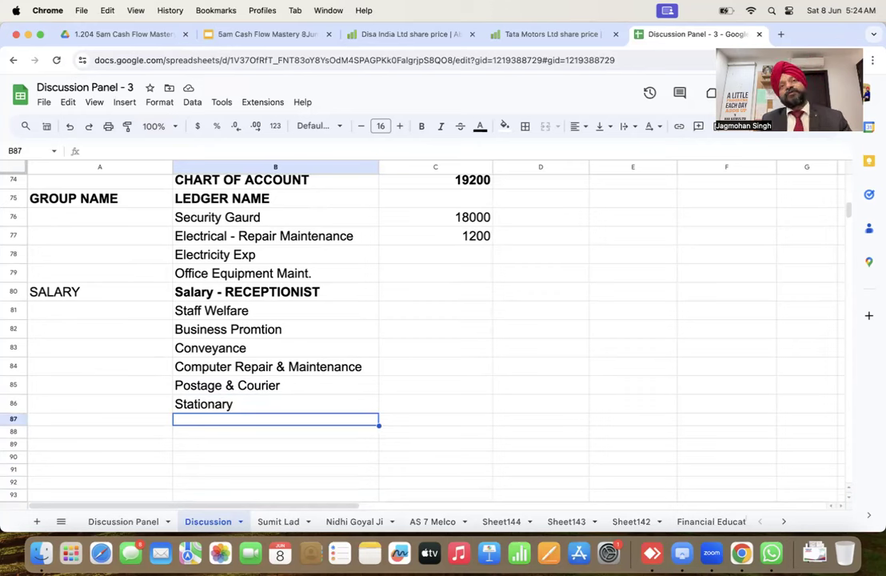
Add the ledger name "Travelling Expenses" in B87 below Stationary
key(Down)
key(Up)
text(T)
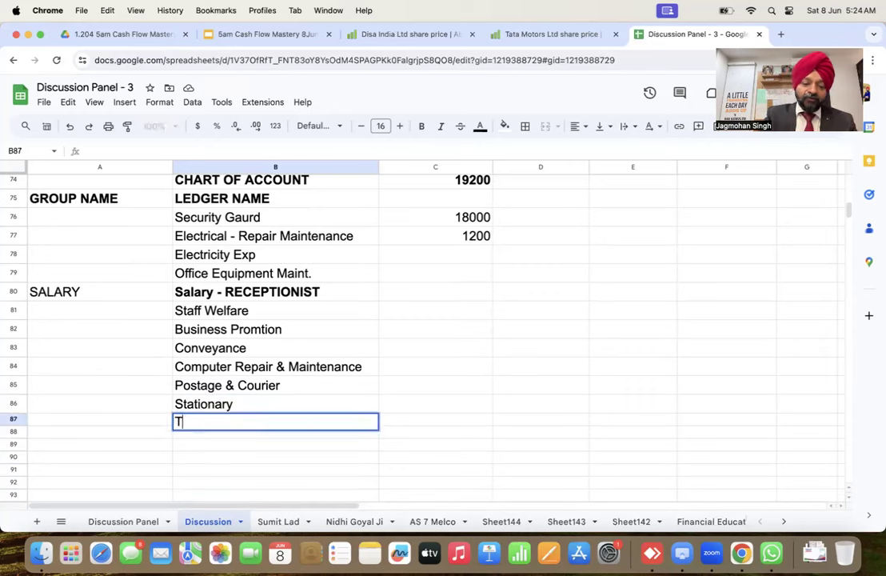
text(ravelling Ex)
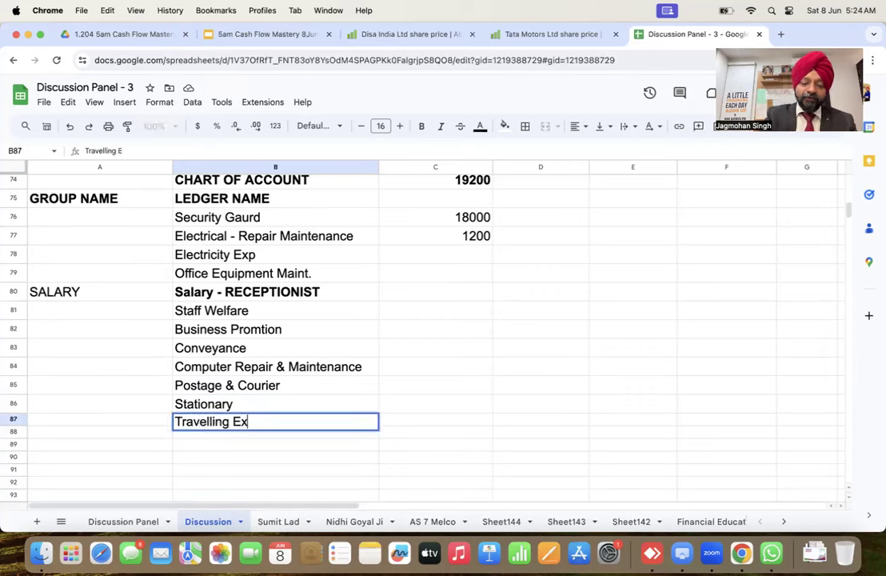
text(penses)
key(Return)
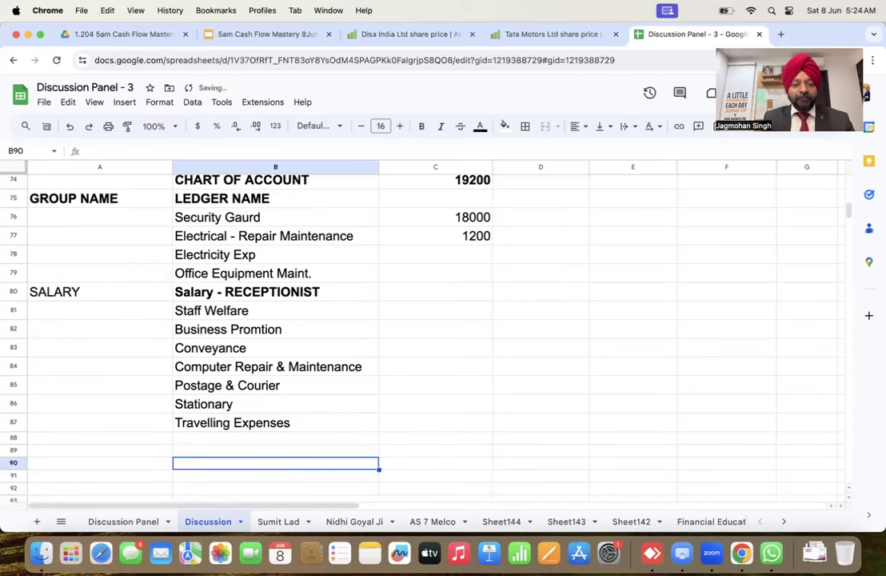
Add the ledger name "Telephone Expenses" in B88 below Travelling Expenses
text(Telepho)
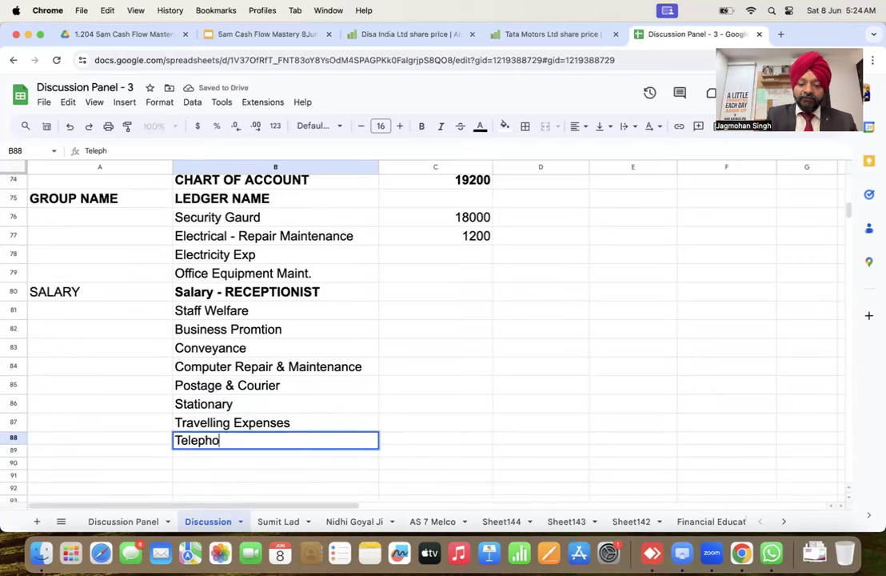
text(ne Expenses)
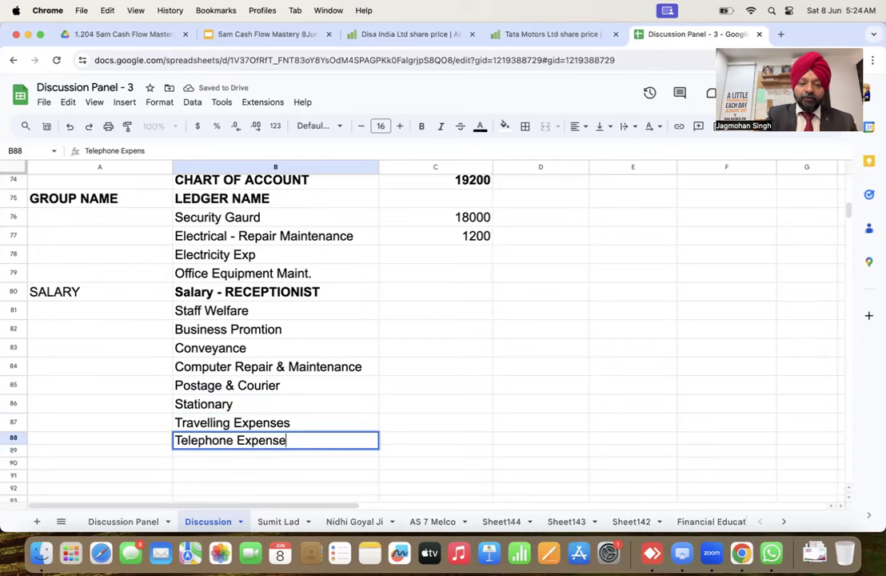
key(Return)
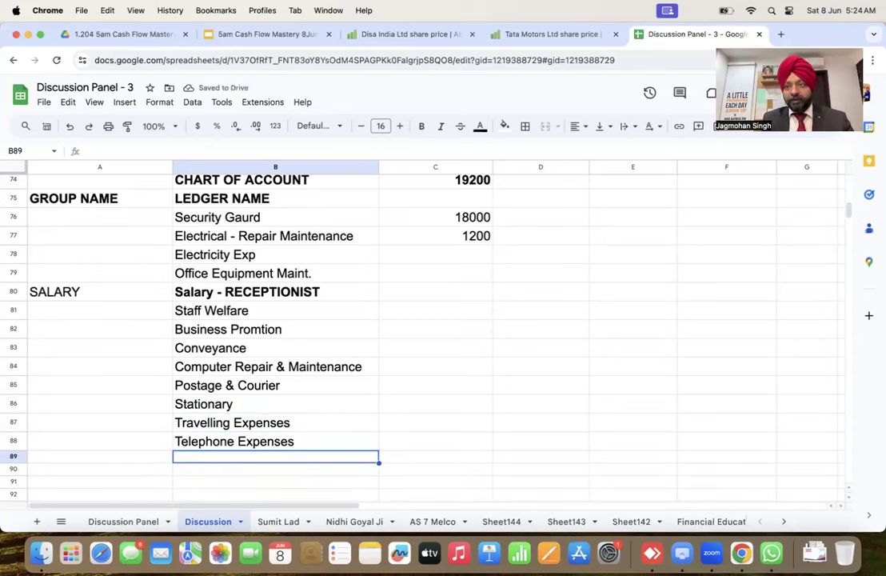
key(Up)
key(Up)
key(Up)
key(Up)
key(Up)
key(Up)
key(Up)
key(Up)
key(Up)
key(Up)
key(Up)
key(Up)
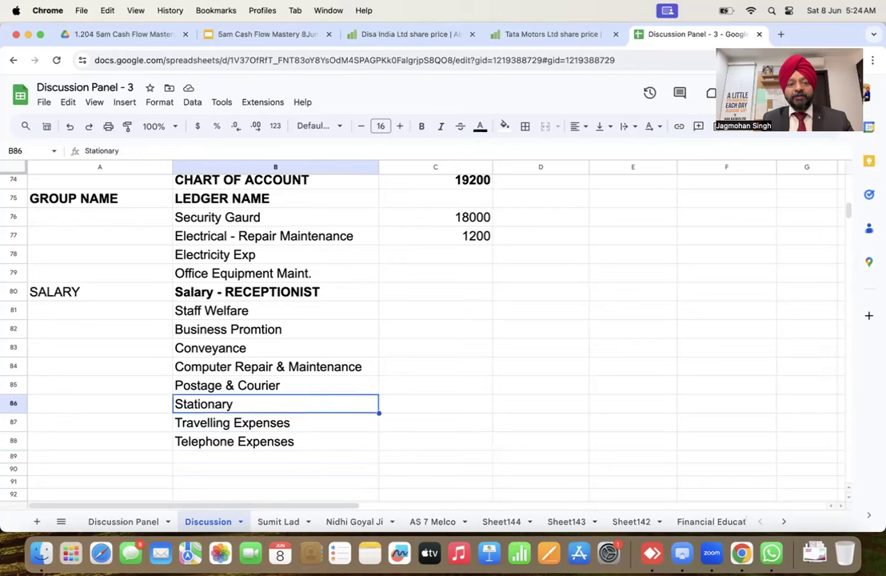
key(Down)
key(Down)
key(Down)
key(Down)
key(Down)
key(Down)
key(Down)
key(Down)
key(Down)
key(Down)
key(Down)
key(Down)
key(Down)
key(Down)
key(Down)
key(Down)
key(Down)
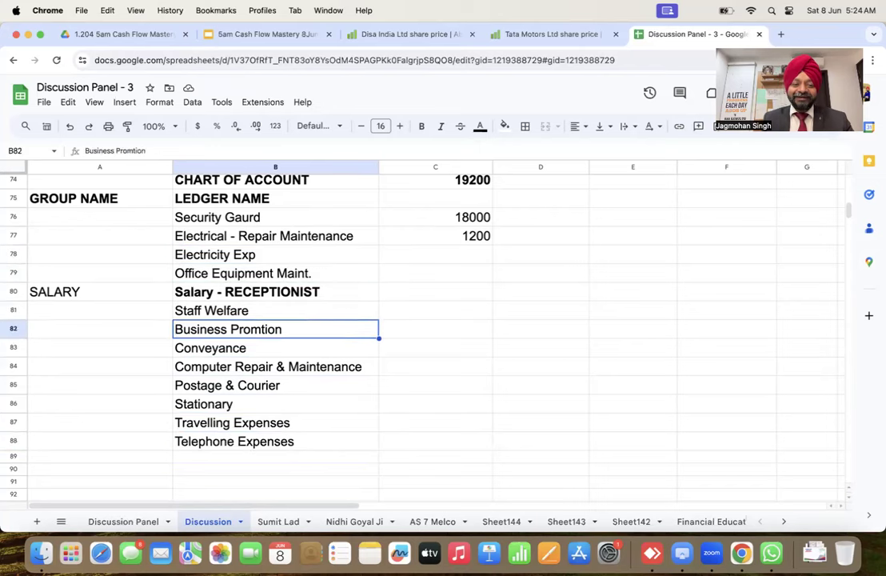
key(Up)
key(Up)
key(Up)
key(Up)
key(Up)
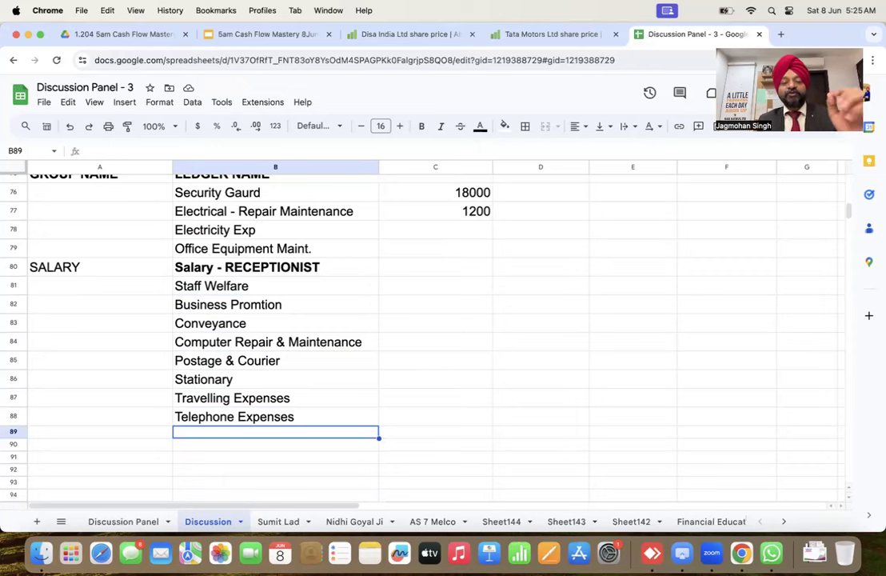
Go back to the profit breakdown above the chart of accounts and select the FC % (Indirect Expenses) figure in C68
scroll(204, 372, up, 10)
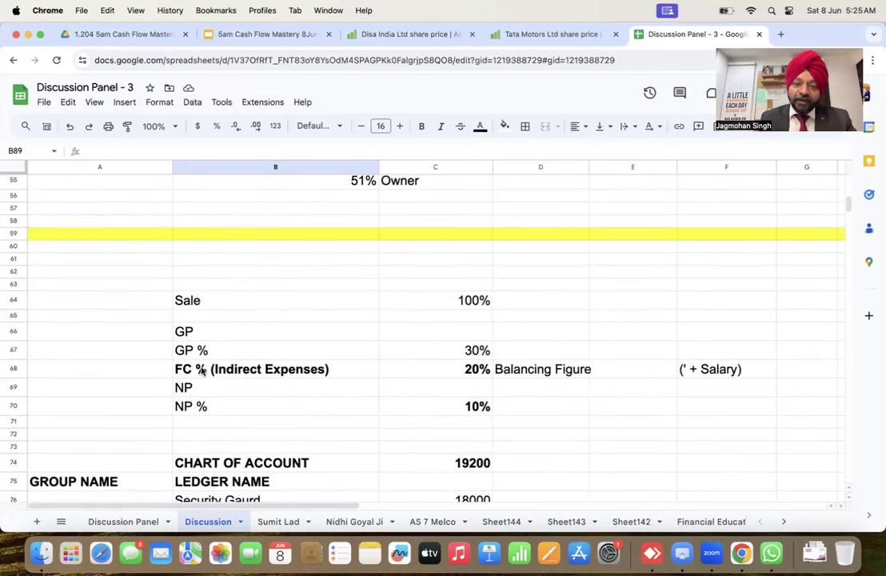
click(471, 369)
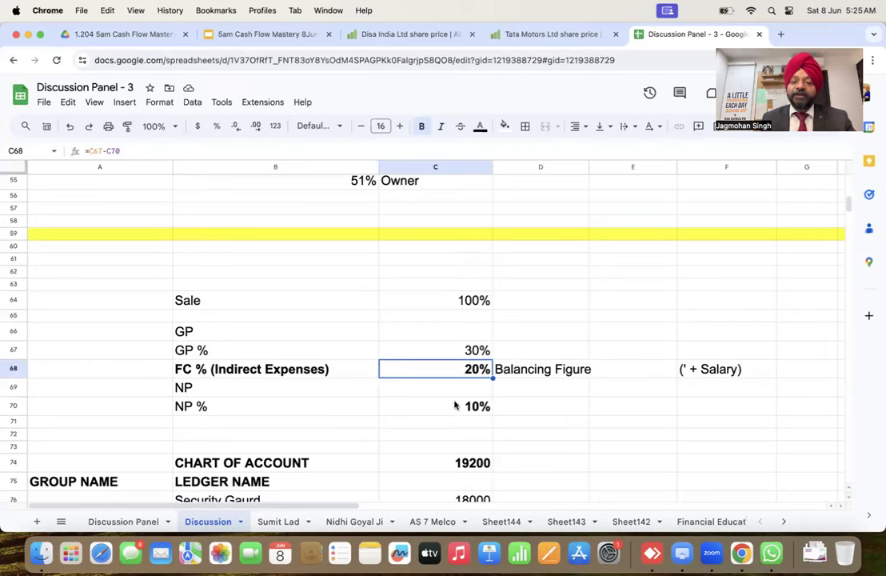
Add the ledger name "Office Maintenace" in B89, below Telephone Expenses in the chart of accounts
scroll(380, 428, down, 10)
scroll(380, 428, down, 2)
click(241, 382)
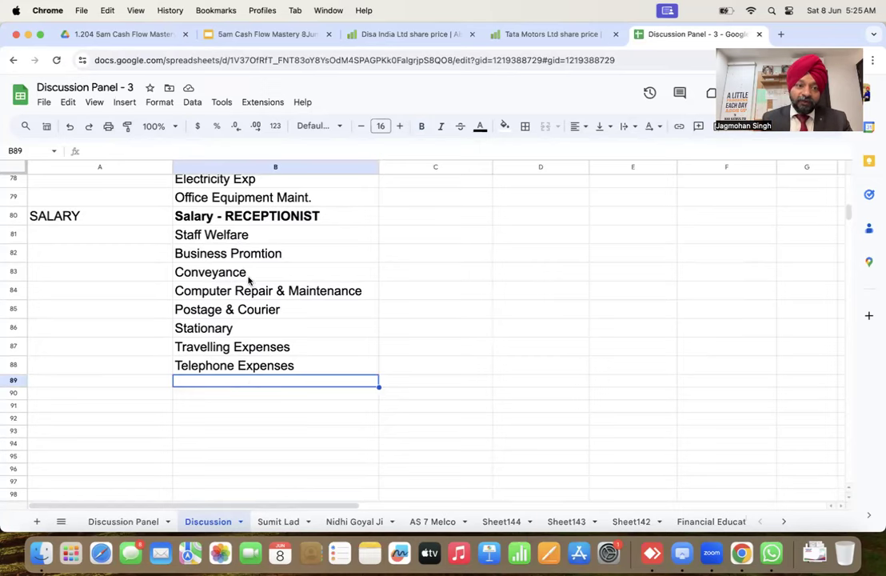
scroll(240, 280, up, 3)
scroll(249, 286, down, 1)
scroll(248, 286, down, 2)
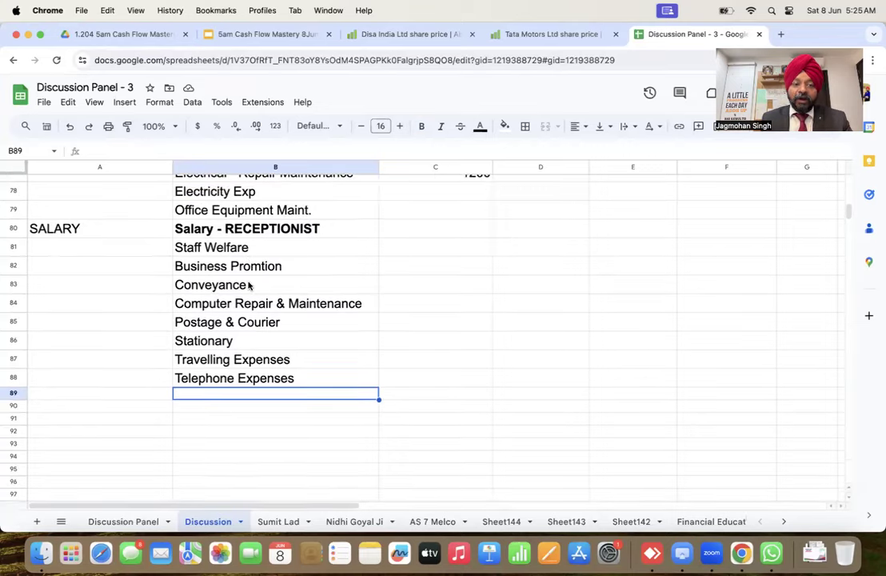
scroll(249, 285, up, 1)
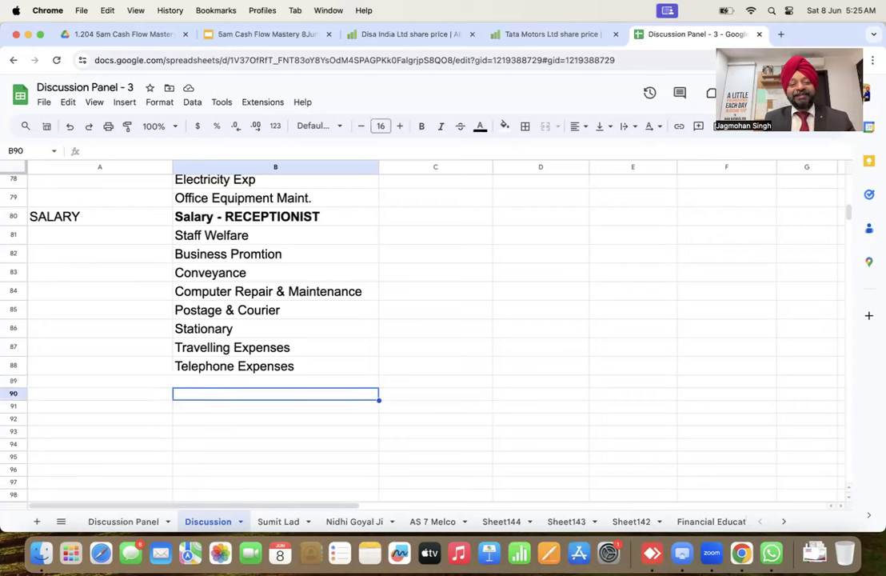
text(Office Main)
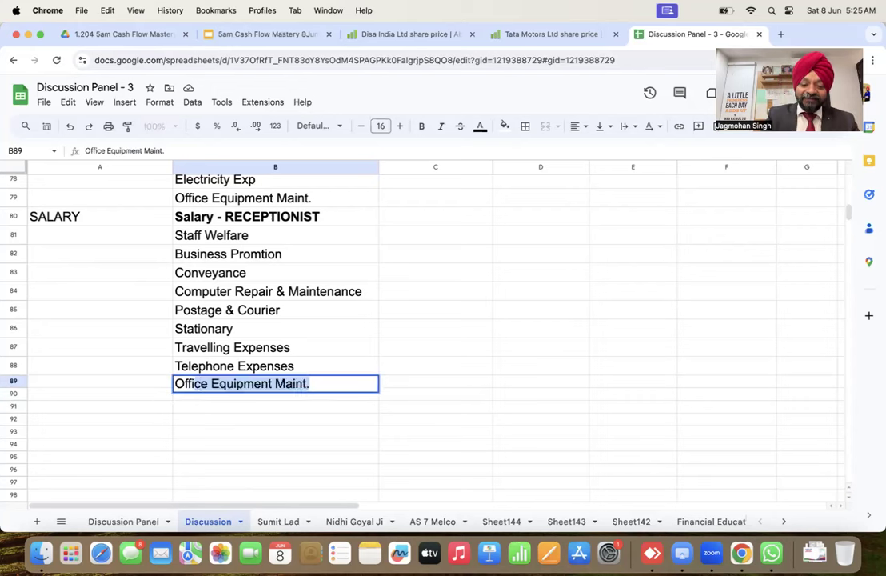
text(tena)
text(ce)
key(Return)
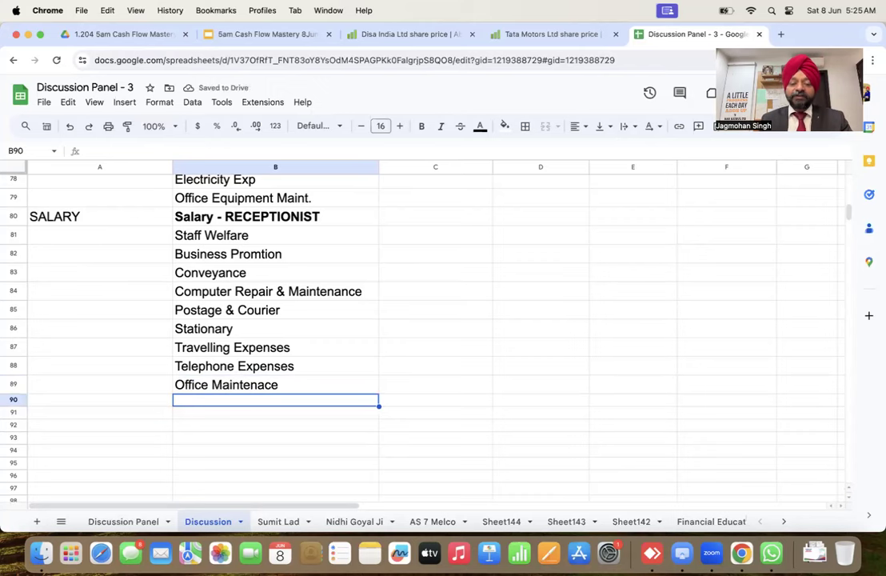
Fill B90 through B99 with a single dot each as placeholder ledger entries
text(.)
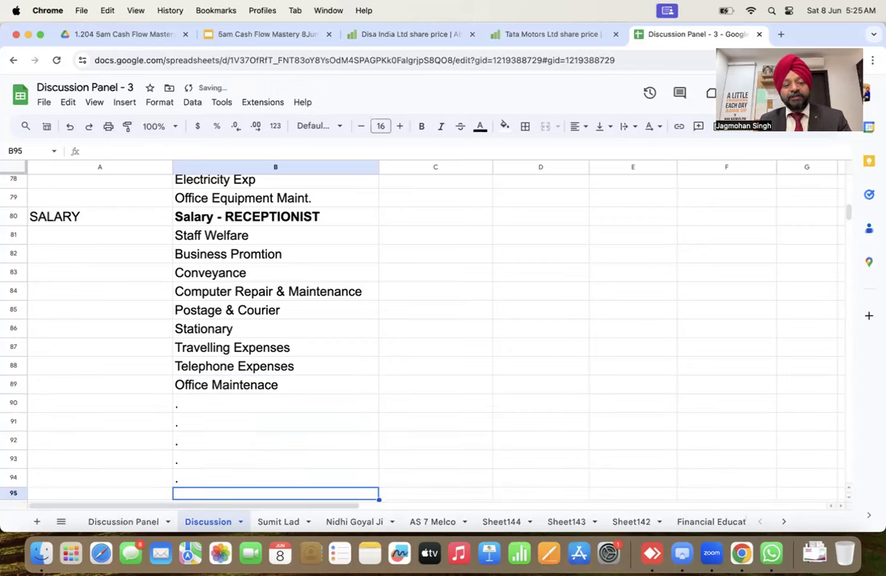
text( . . . . .)
key(Return)
text(.)
key(Return)
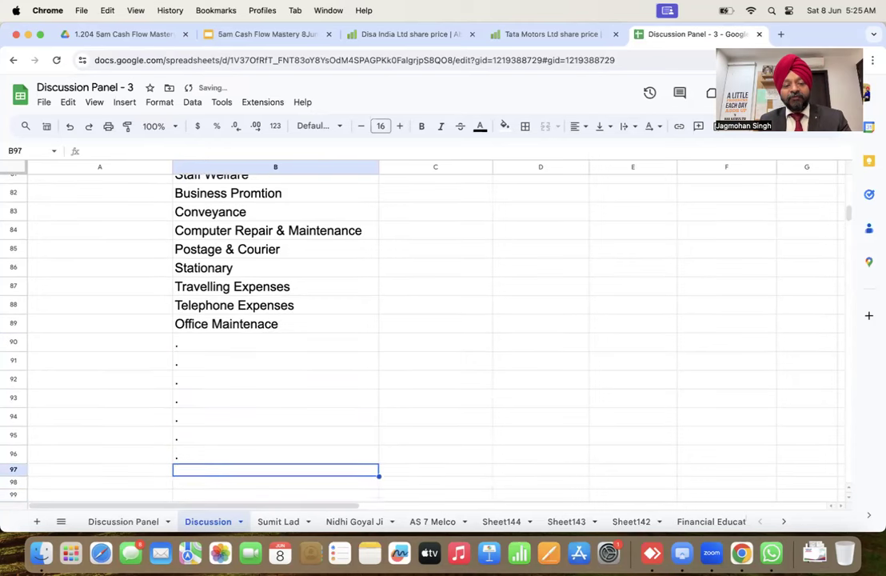
text(.)
key(Return)
key(Return)
key(Return)
key(Up)
key(Up)
text(.)
key(Return)
text(.)
key(Return)
key(Return)
key(Return)
key(Return)
key(Return)
key(Return)
key(Return)
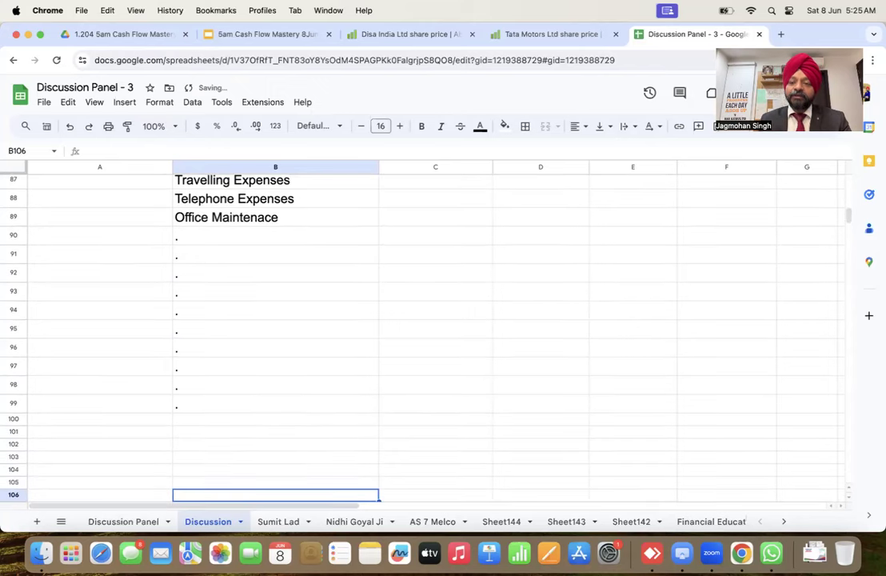
Continue the dot placeholders in the ledger column from B100 through B115
key(Up)
key(Up)
key(Up)
key(Up)
key(Up)
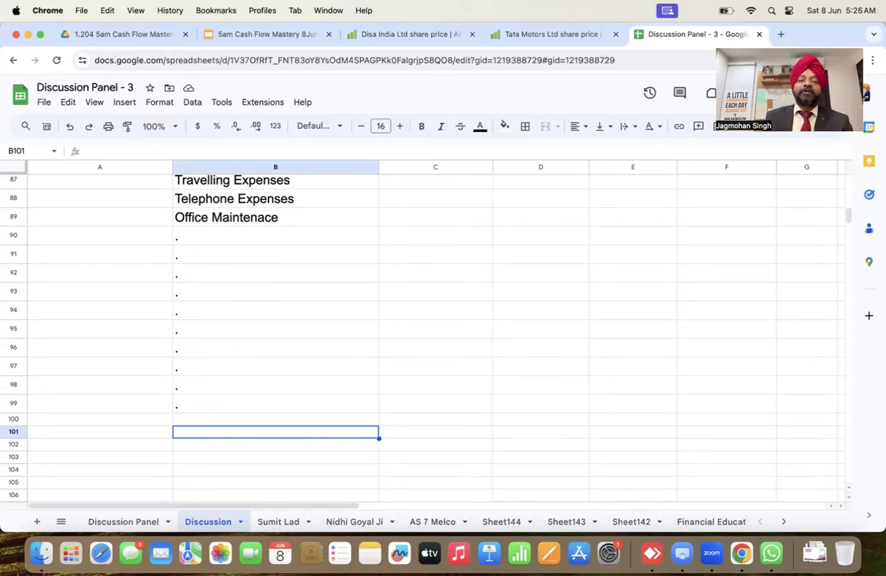
key(Up)
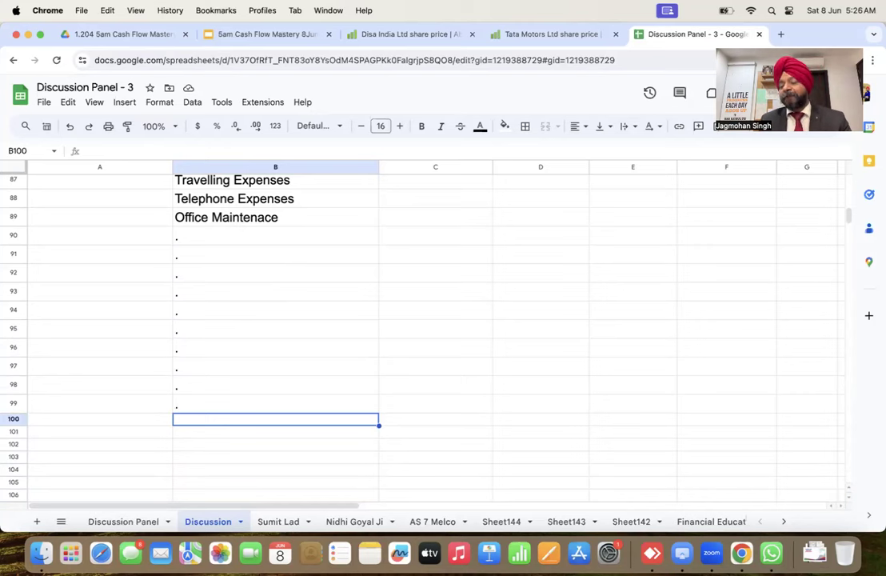
text(.)
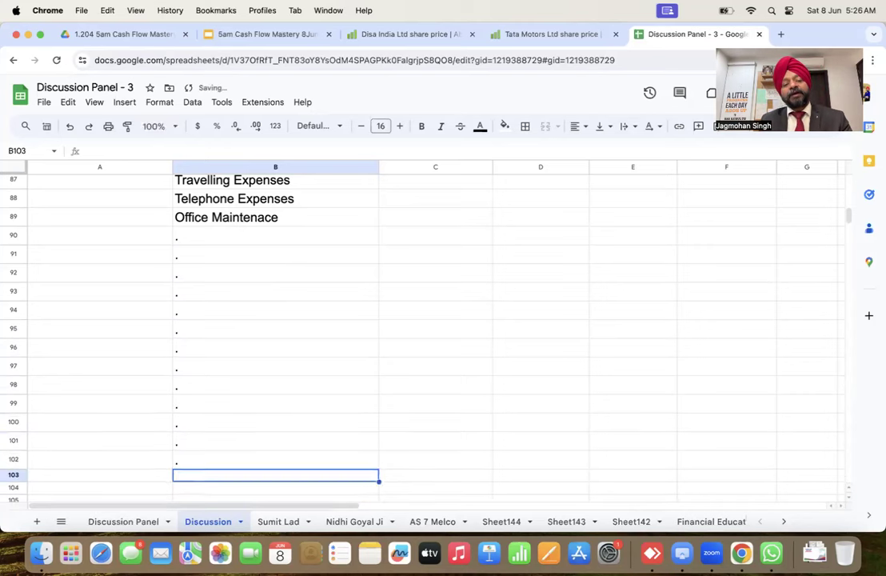
text( . . . . . .)
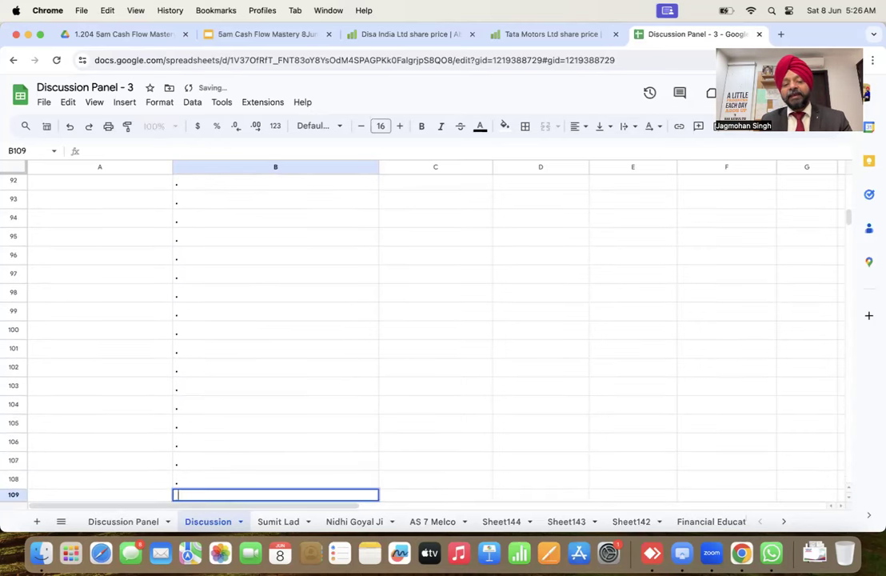
text( . . . . . . . . .)
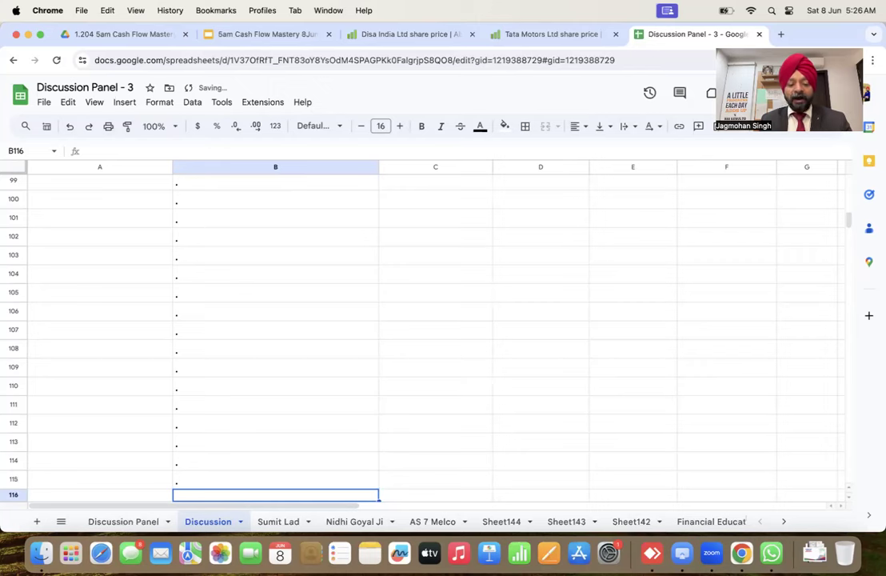
Return to the start of the chart of accounts and examine the GP % and FC % (Indirect Expenses) figures above it
key(super+Up)
key(super+Up)
key(super+Up)
key(Down)
key(Down)
key(Down)
key(Down)
key(Down)
key(Down)
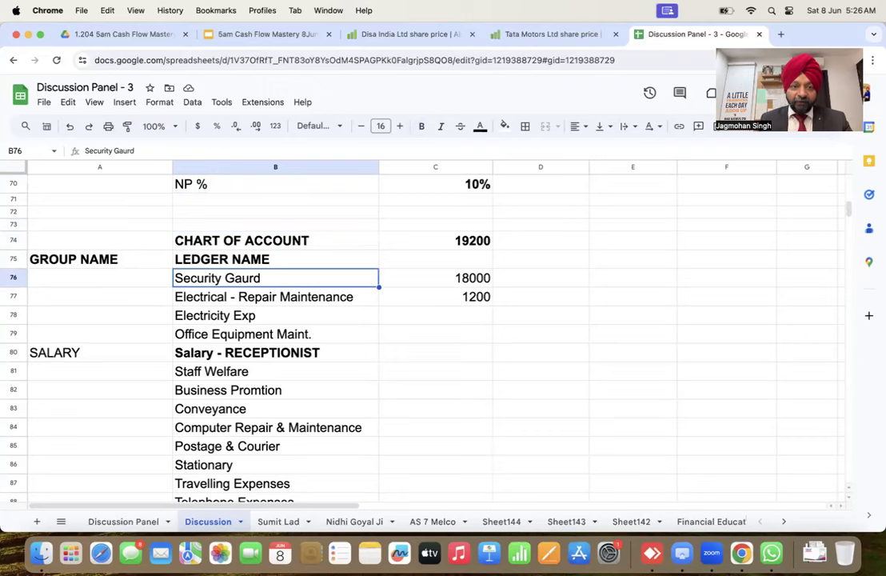
scroll(294, 397, up, 10)
scroll(294, 397, down, 3)
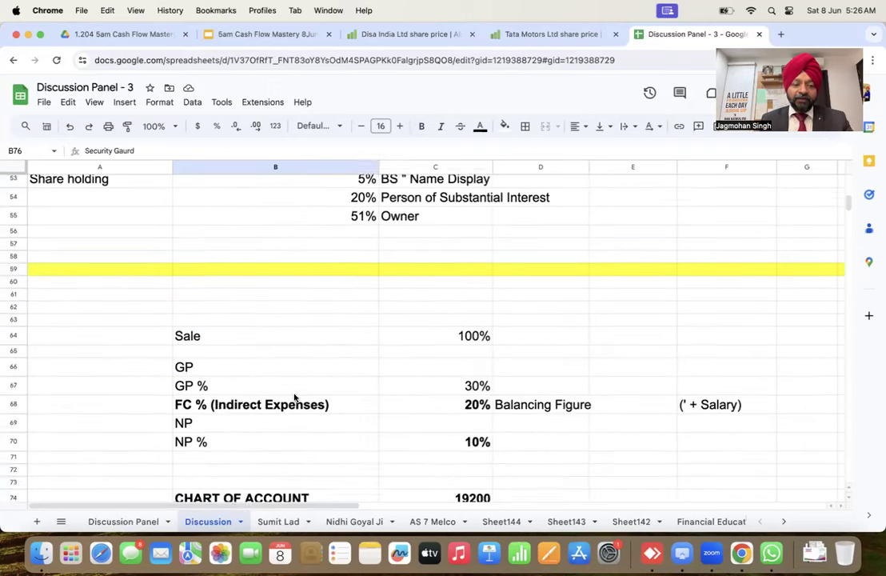
scroll(294, 398, down, 3)
click(292, 295)
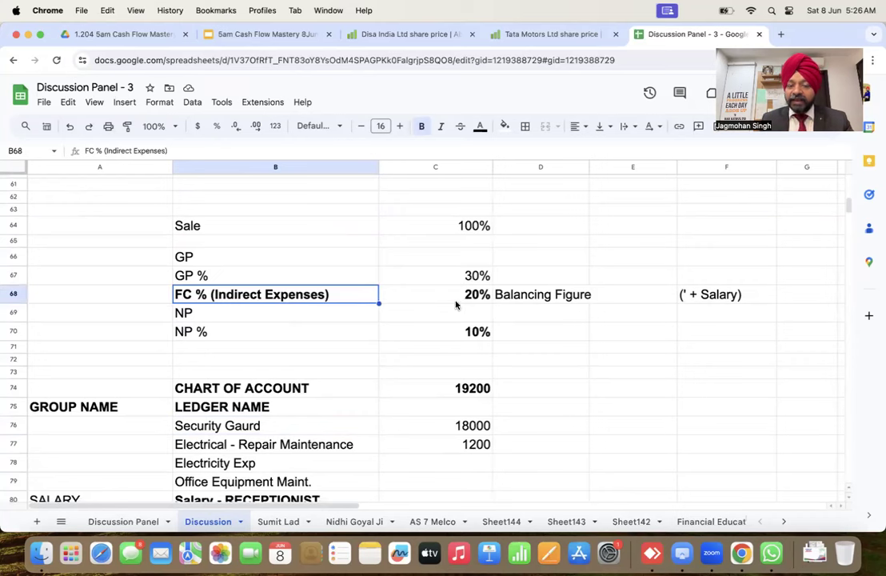
click(456, 301)
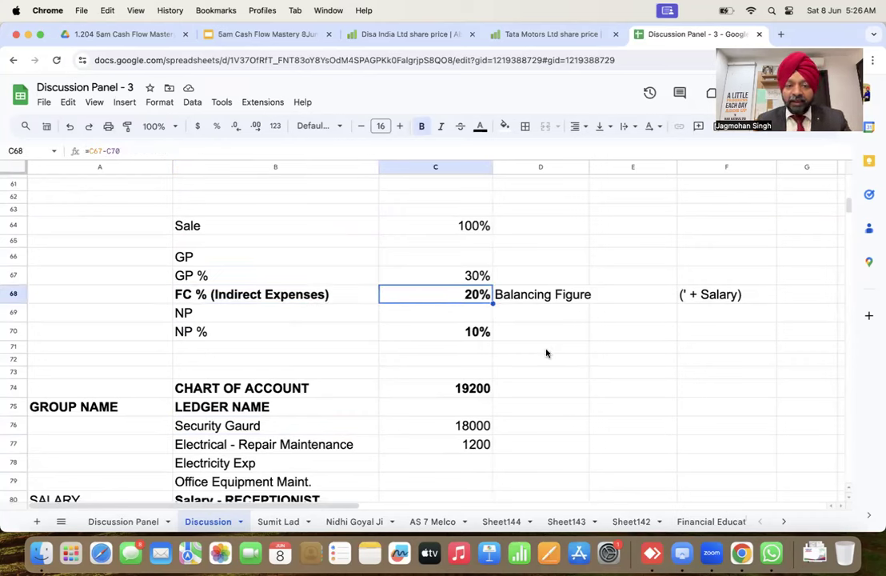
click(483, 278)
Move the "Balancing Figure" note from D68 to E68
click(521, 300)
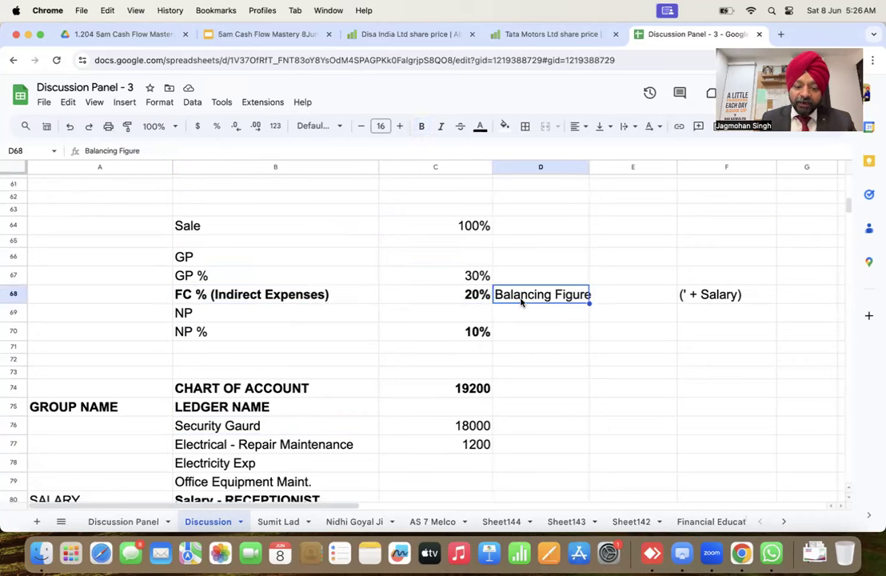
key(super+x)
key(Right)
key(super+v)
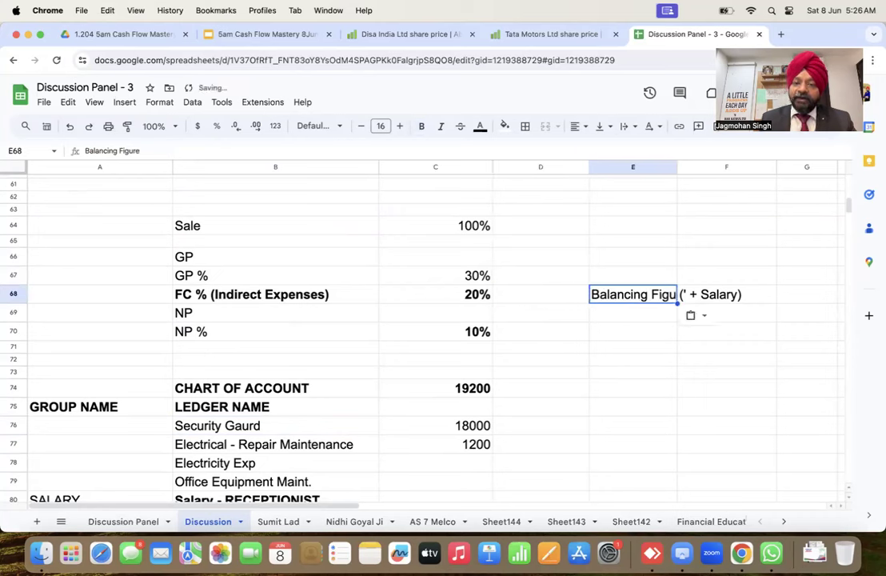
Enter 100% for Sale in D64 and 30% for GP % in D67
key(Left)
key(Up)
key(Up)
key(Up)
key(Up)
text(100%)
key(Return)
key(Up)
key(Down)
key(Down)
key(Down)
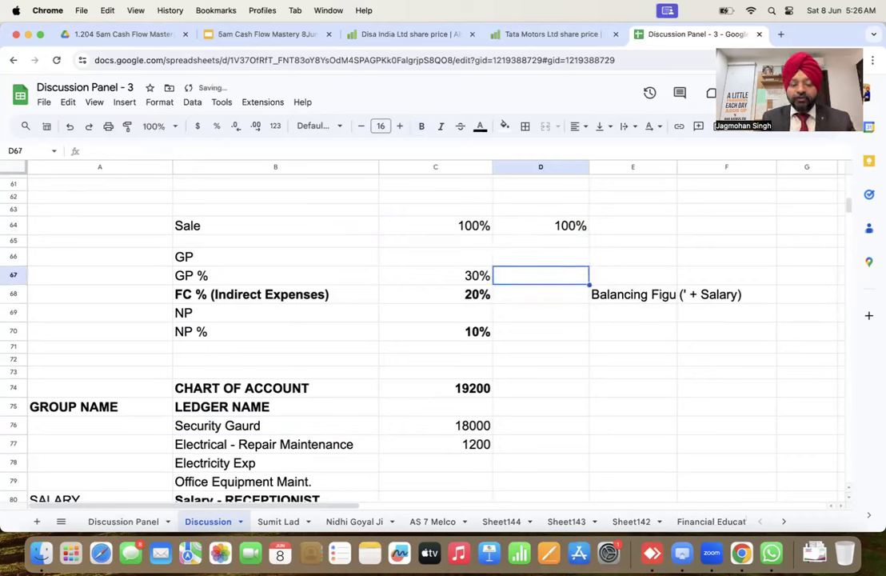
text(30%)
key(Return)
Enter 32% for FC % (Indirect Expenses) in D68 and copy the formatting of C68 onto it
key(Left)
key(Right)
scroll(477, 423, down, 1)
scroll(477, 424, down, 3)
scroll(478, 422, up, 3)
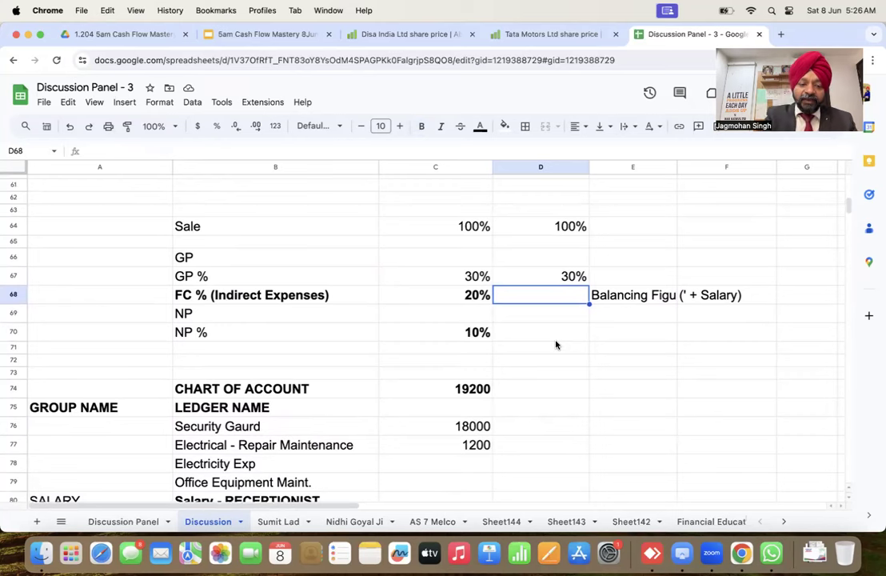
text(32%)
key(Return)
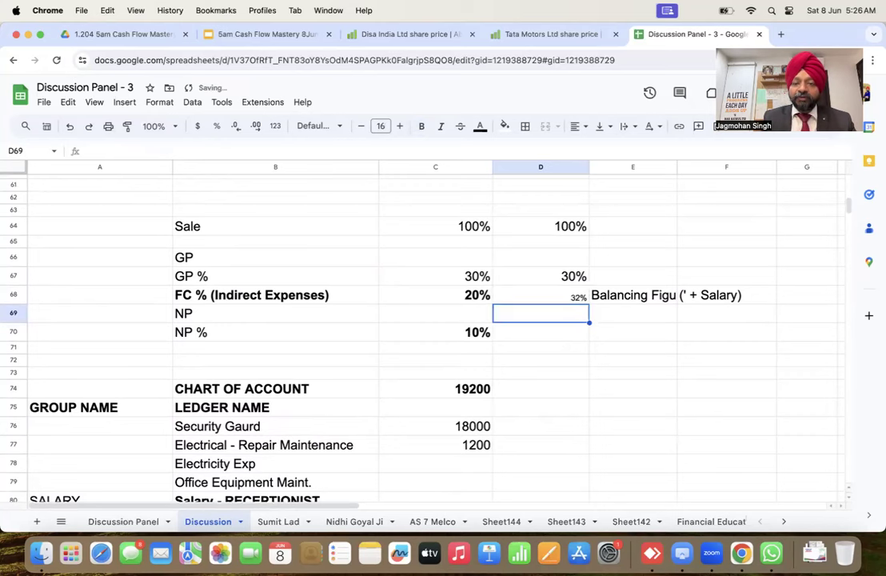
click(464, 289)
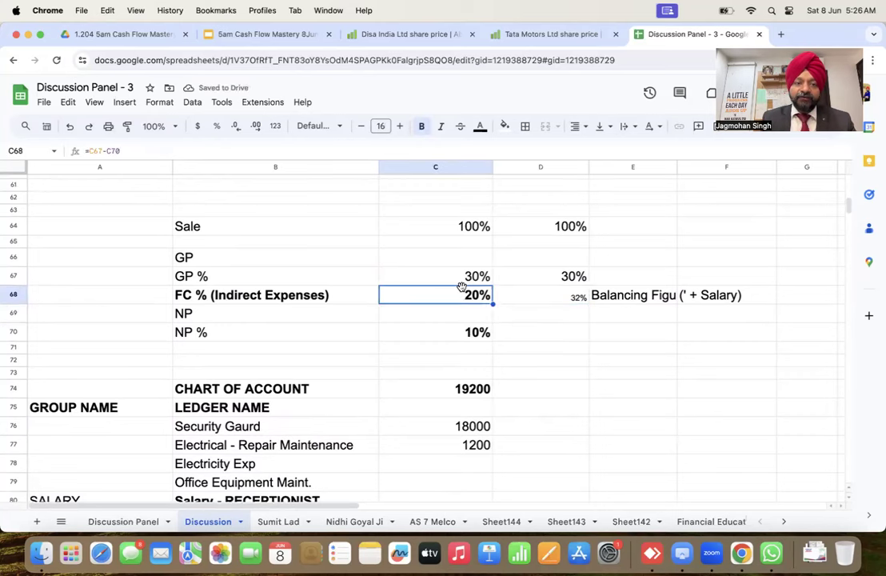
click(127, 126)
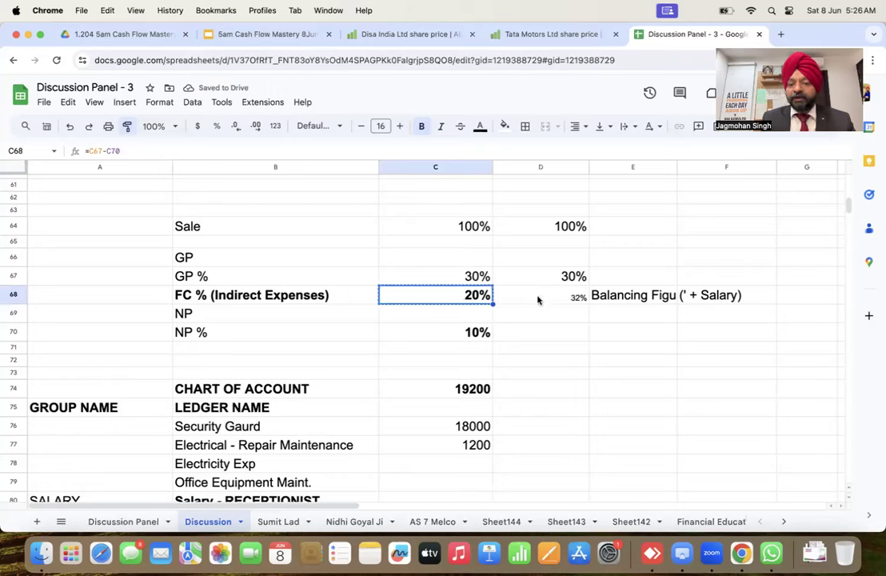
click(538, 299)
Replace the dot placeholder in B96 with the ledger name "Bank Charges"
scroll(556, 385, down, 10)
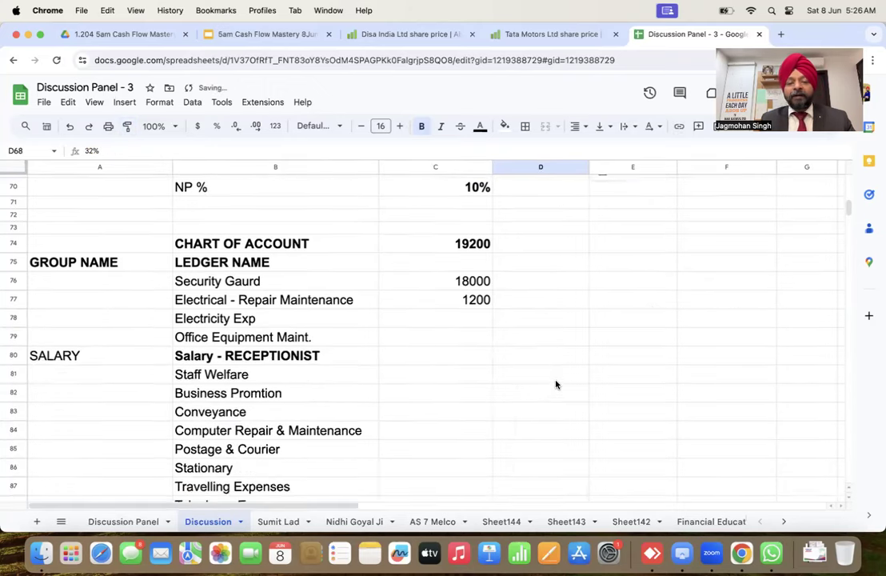
click(204, 417)
text(B)
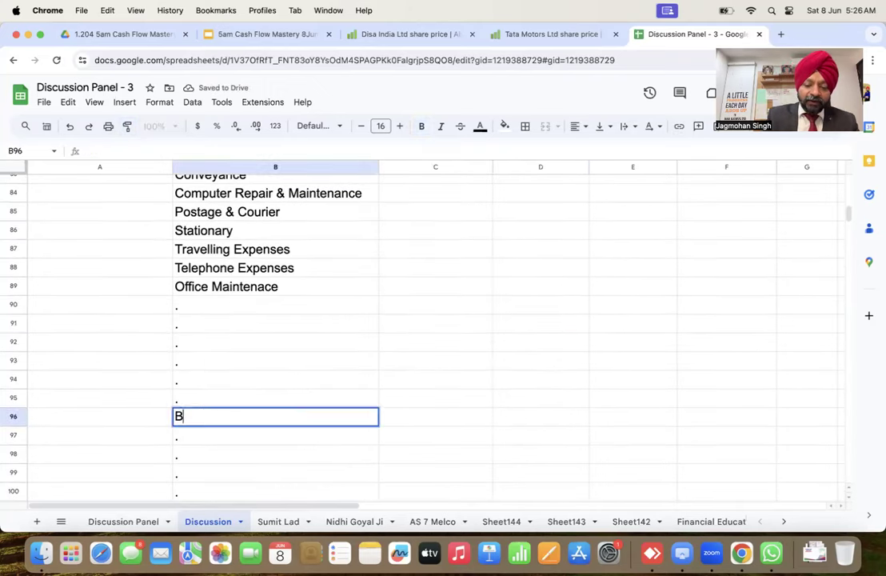
text(ank Charges)
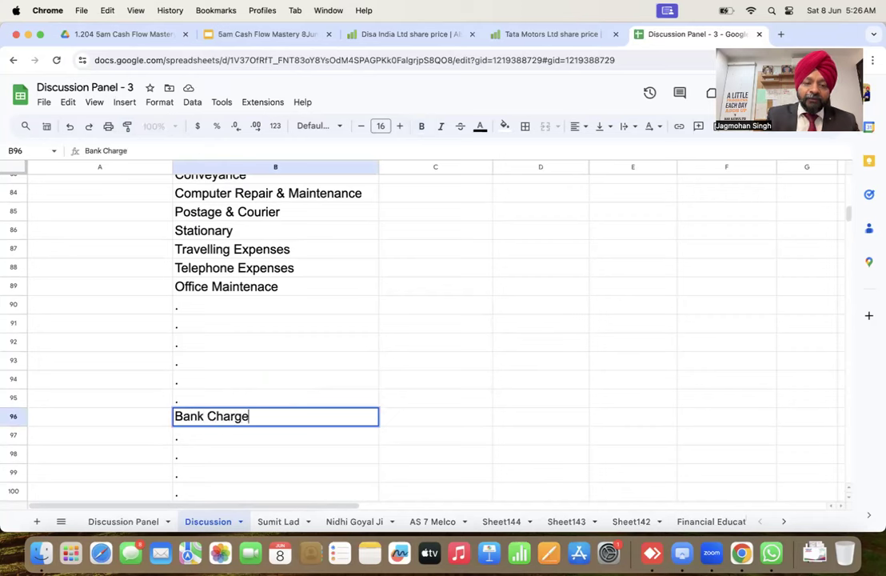
key(Return)
key(Down)
key(Down)
key(Up)
key(Up)
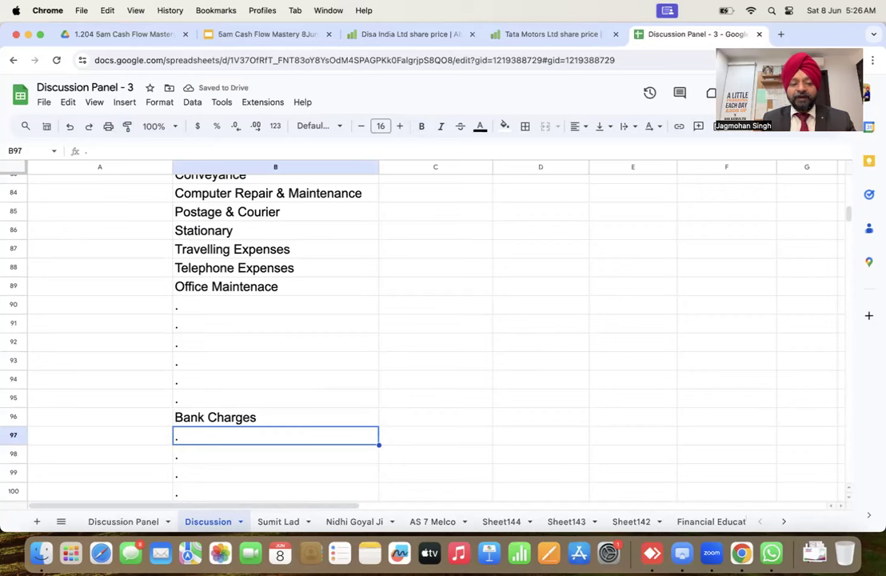
Replace the placeholder in B97 with the ledger name "Bank Interest - CC"
text(Bank)
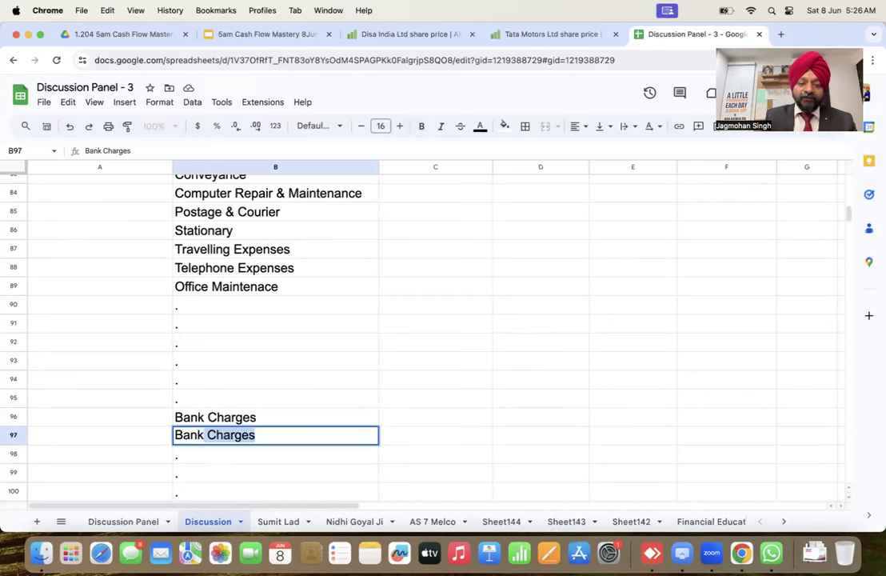
text( Interest )
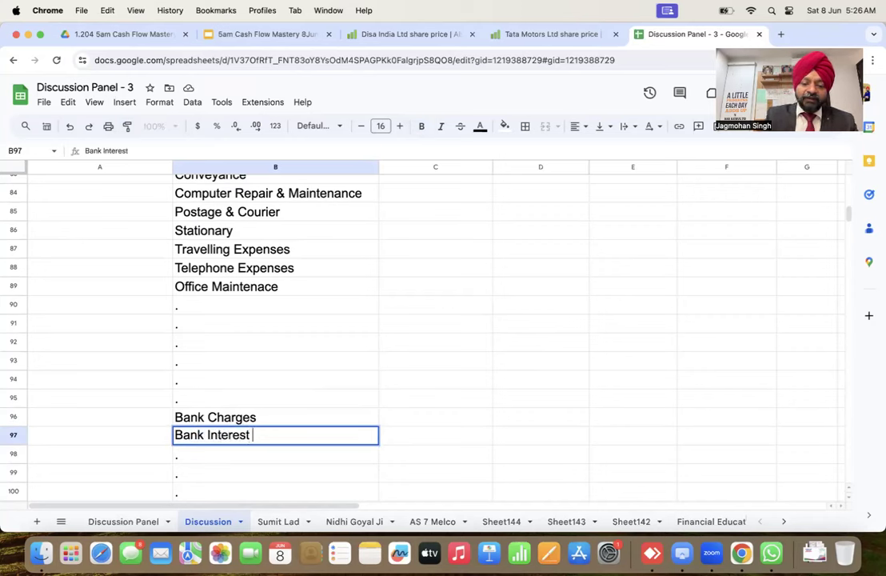
text(- CC)
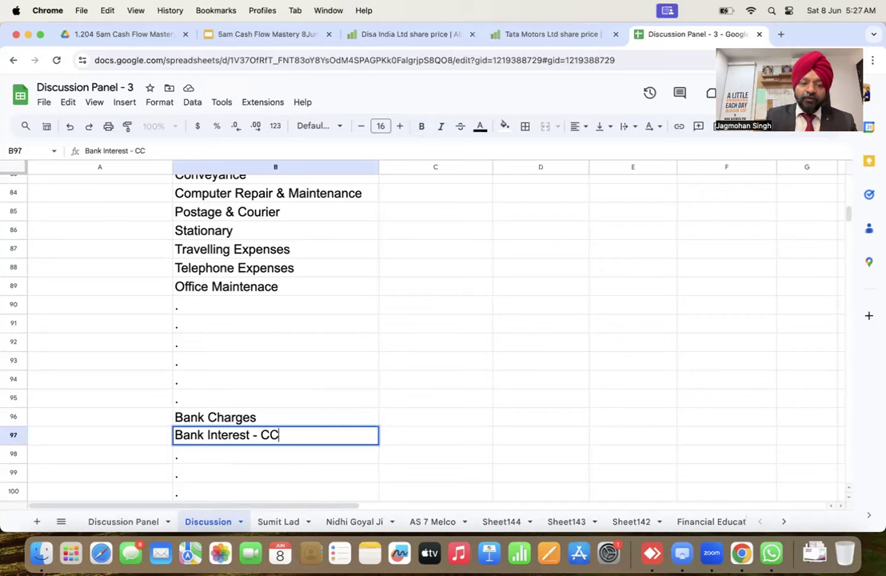
key(Return)
Fill the Bank Interest entry down into B98 and change its ending so it reads "Bank Interest - OD"
key(Up)
key(shift+Down)
key(super+d)
key(Down)
key(Return)
key(BackSpace)
key(BackSpace)
text(OD)
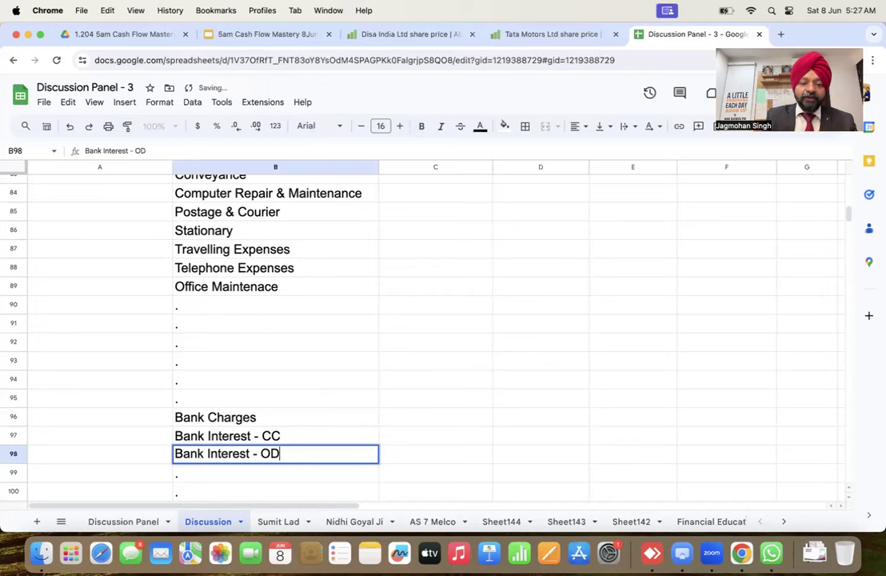
key(Return)
Replace the dot placeholders in B99 and B100 with the ledger names "Consultancy" and "Professional Fees"
key(Down)
key(Up)
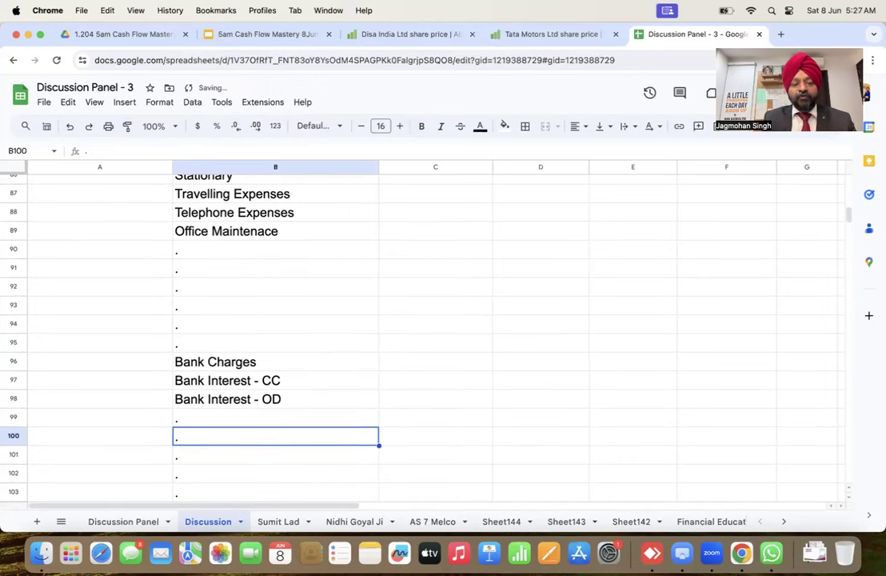
text(Consultancy)
key(Return)
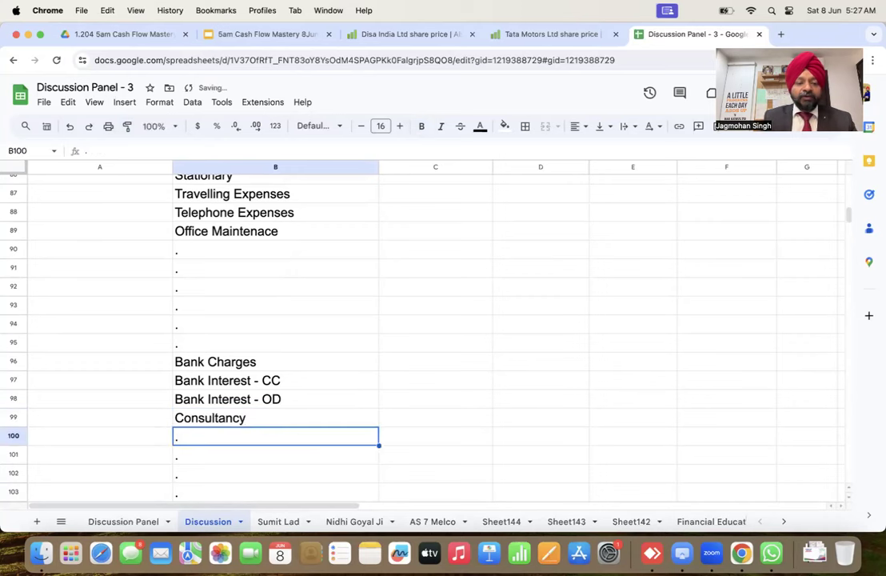
text(Pro)
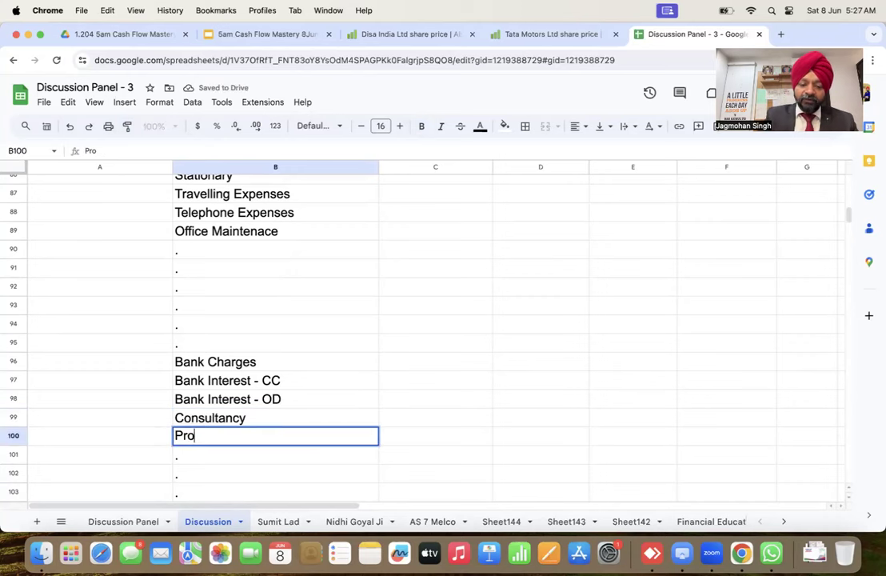
text(fessional Fees)
key(Return)
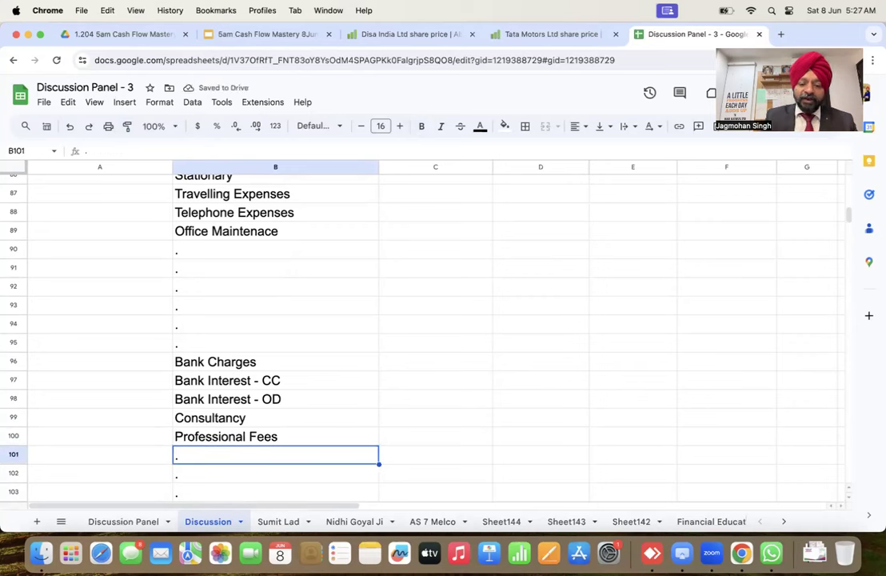
Replace the dot placeholder in B101 with the ledger name "Netflix"
text(Netfl)
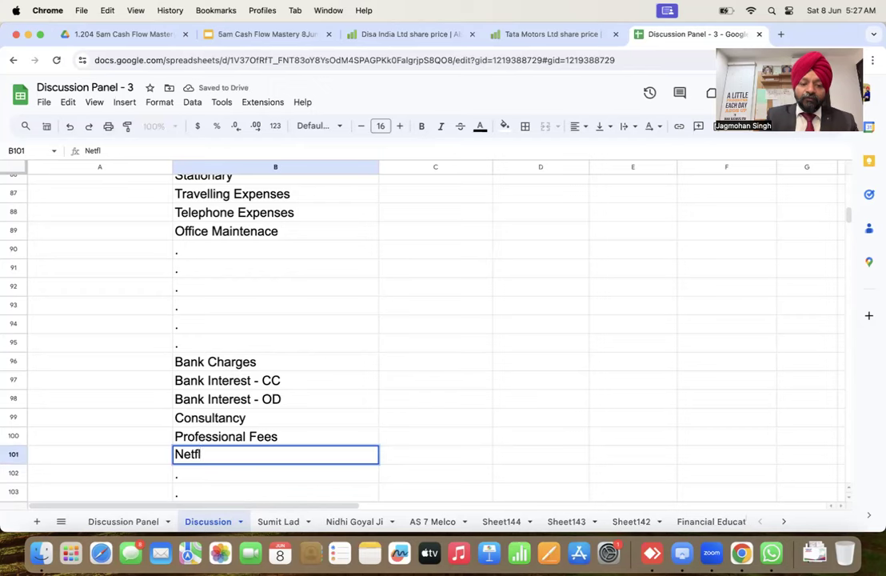
text(ix)
key(Return)
key(Down)
key(Down)
key(Down)
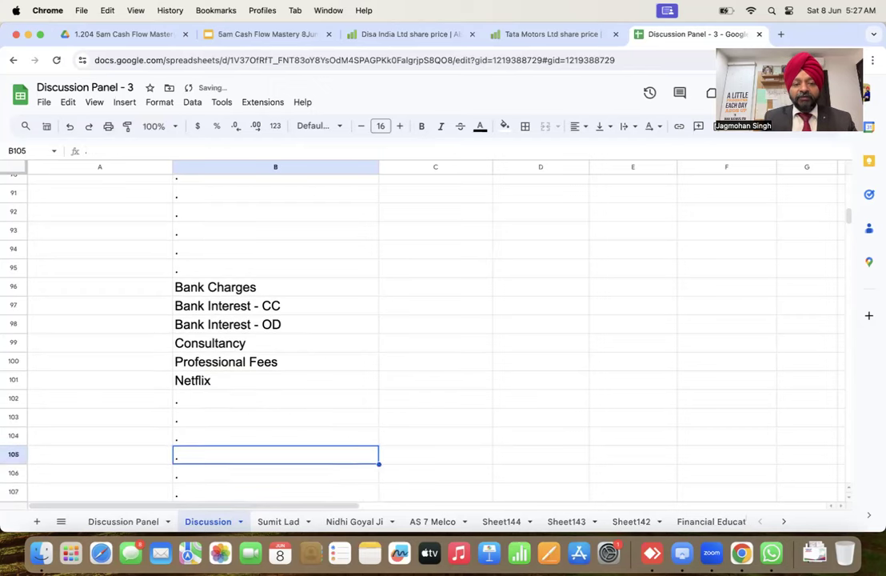
Make the Sale percentage in D64 and the GP % value in D67 bold
key(Up)
key(Up)
key(Up)
key(Right)
key(Right)
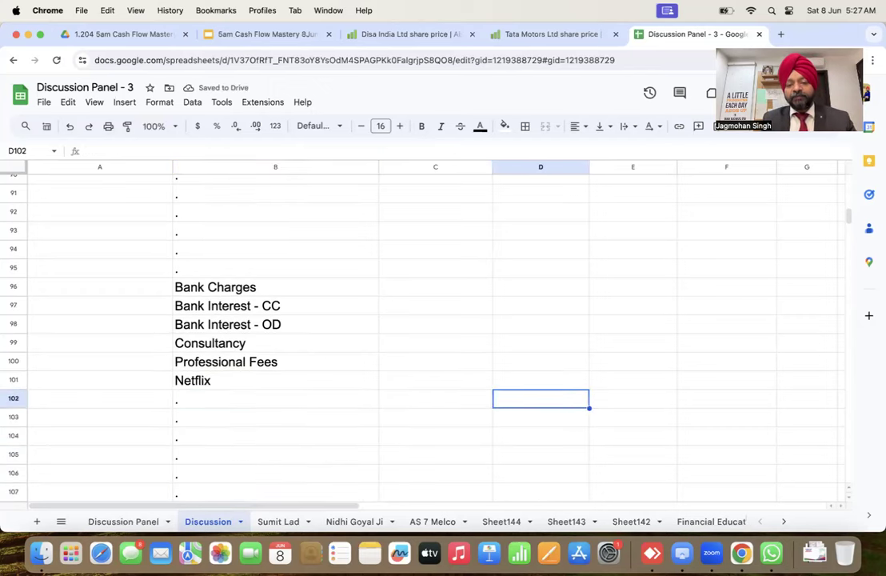
key(ctrl+Up)
key(Up)
key(Up)
key(Up)
key(Up)
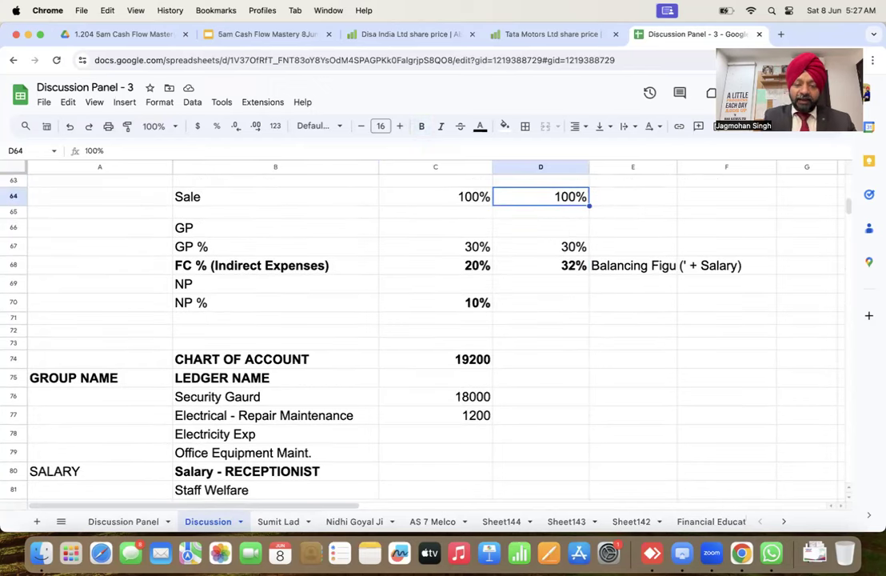
key(super+b)
key(Down)
key(Down)
key(Down)
key(super+b)
key(Left)
key(Right)
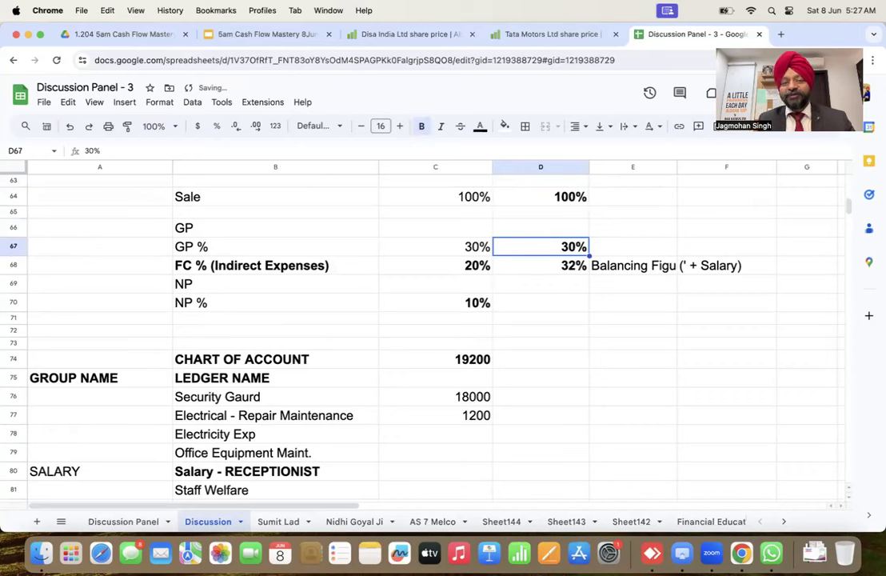
Widen column E enough to show the full "Balancing Figure" note in row 68
key(Down)
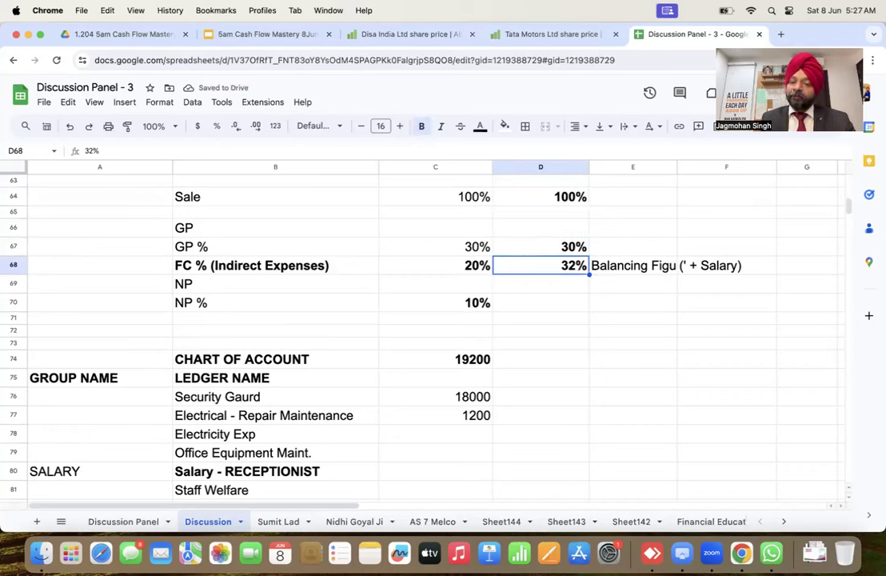
key(Down)
key(Down)
key(Up)
key(Up)
key(Right)
key(Right)
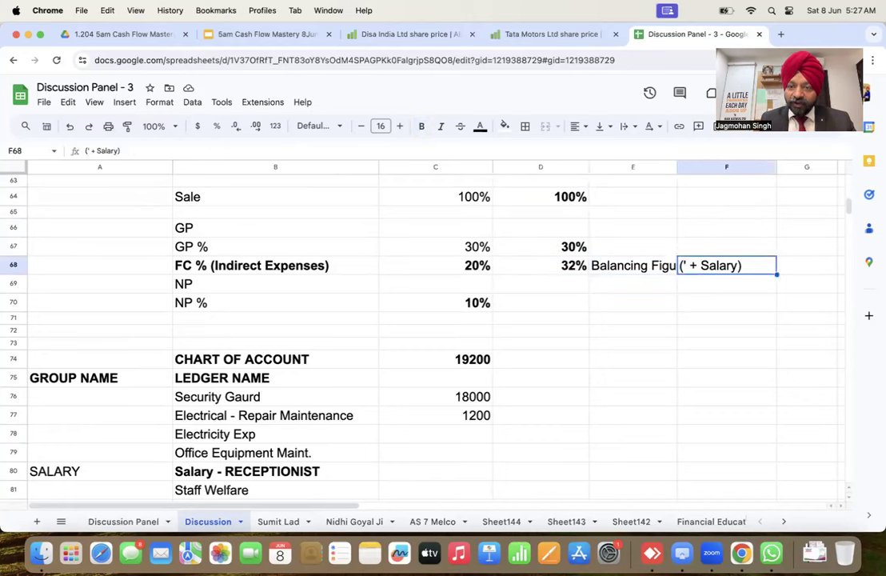
drag(677, 167, 729, 166)
Calculate NP % in D70 with the formula =D67-D68 and make the cell bold
click(555, 306)
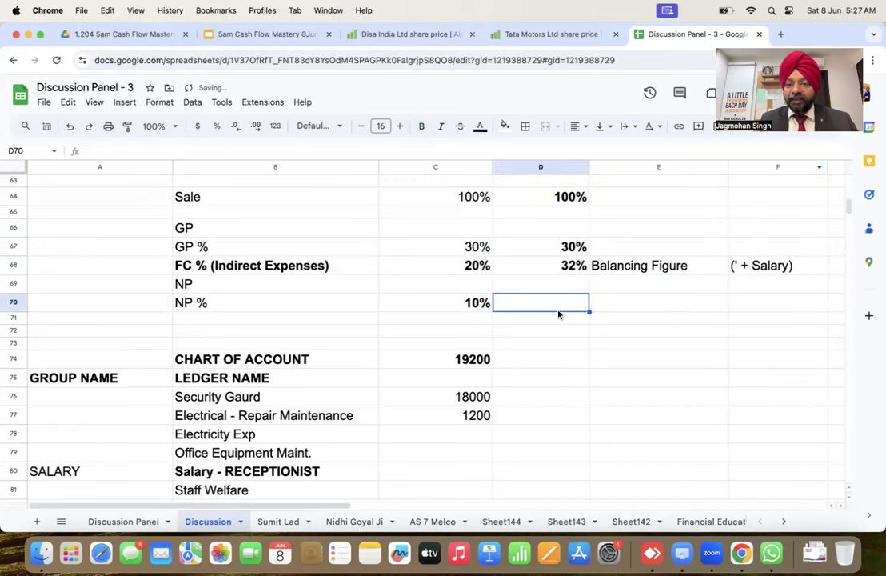
text(=)
key(Up)
key(Up)
key(Up)
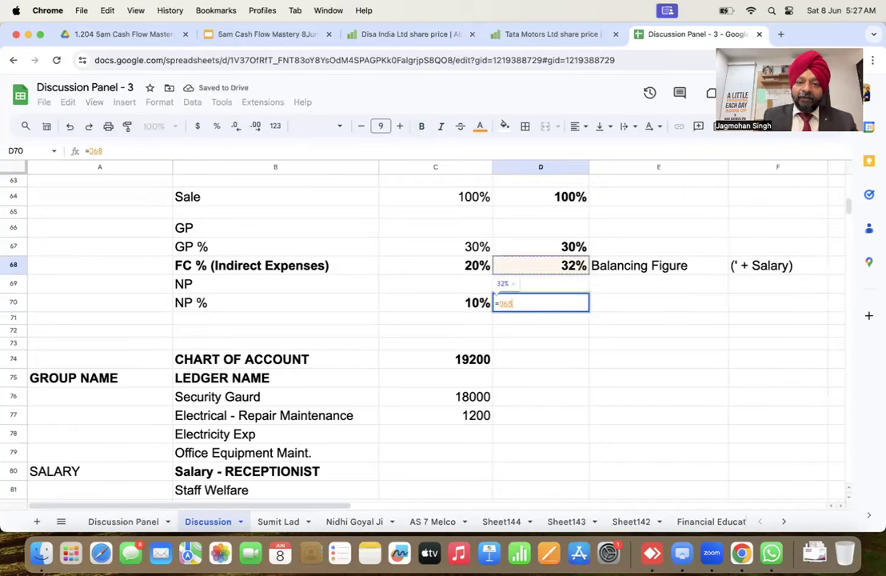
text(-)
key(Up)
key(Up)
key(Return)
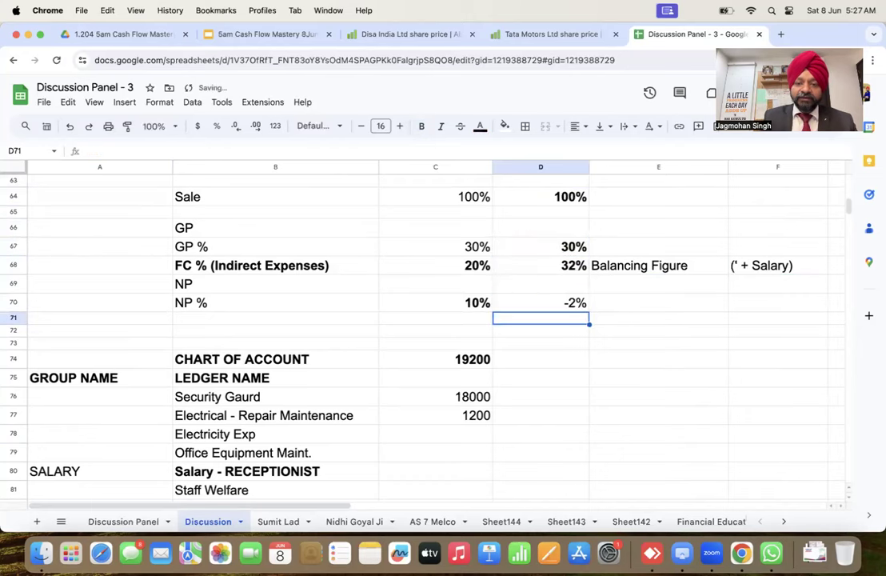
key(Up)
key(super+b)
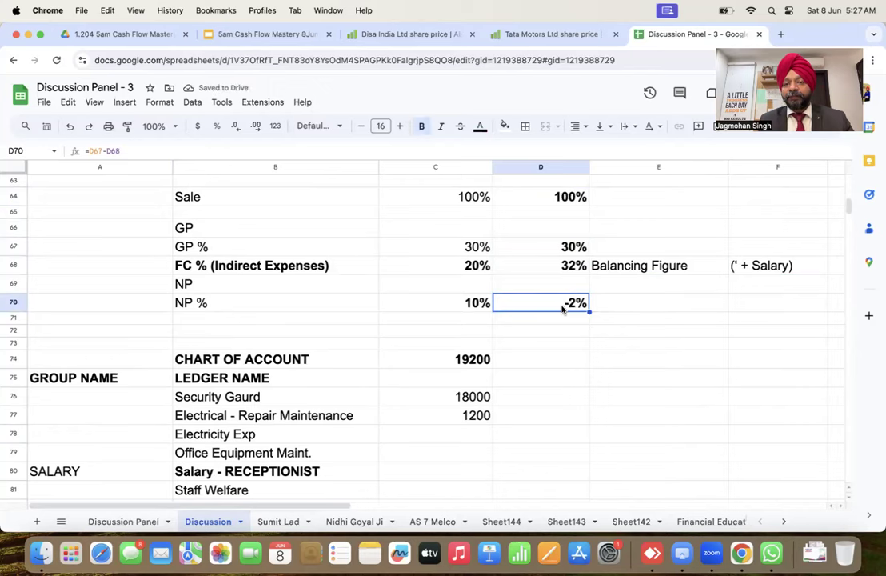
Add the column headings "A" in C63 and "B" in D63 and centre both horizontally
scroll(560, 216, up, 3)
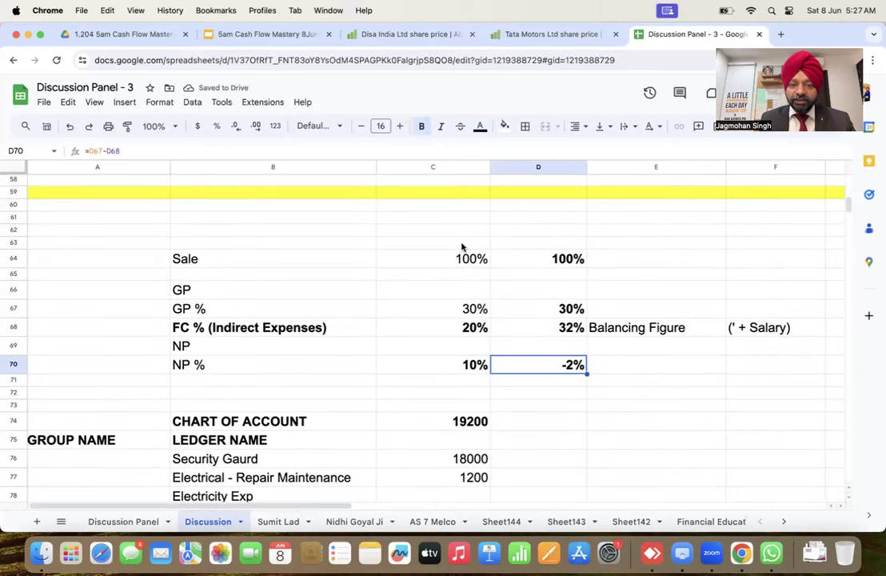
click(461, 245)
text(A)
key(Tab)
text(B)
key(Left)
key(shift+Right)
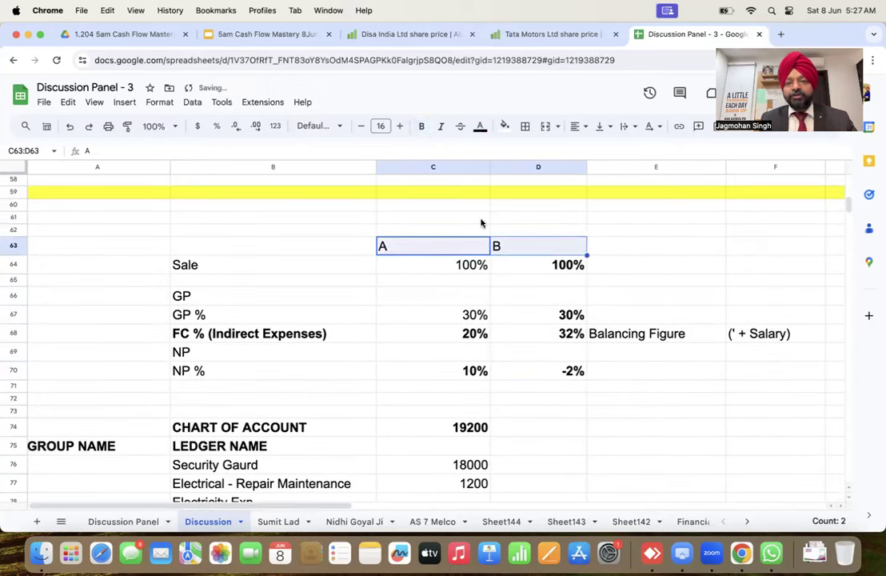
click(576, 125)
click(595, 149)
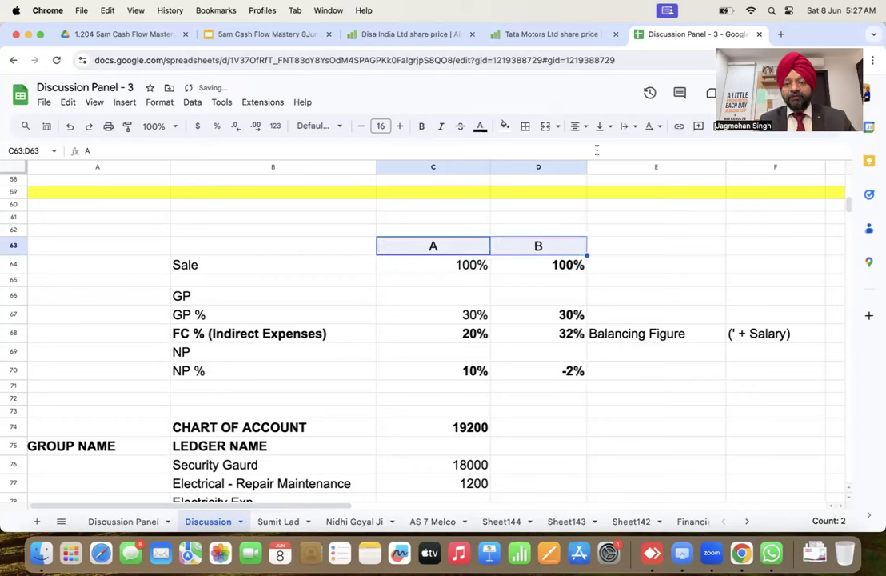
Centre the contents of column A's figures in C63:C70 horizontally
click(462, 248)
key(shift+Down)
key(shift+Down)
key(shift+Down)
key(shift+Down)
key(shift+Down)
key(shift+Down)
key(shift+Down)
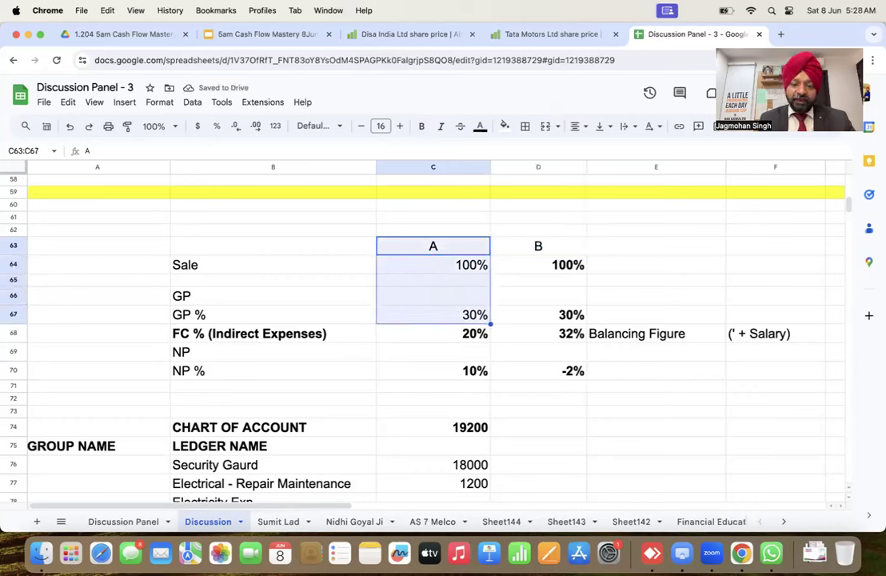
click(575, 126)
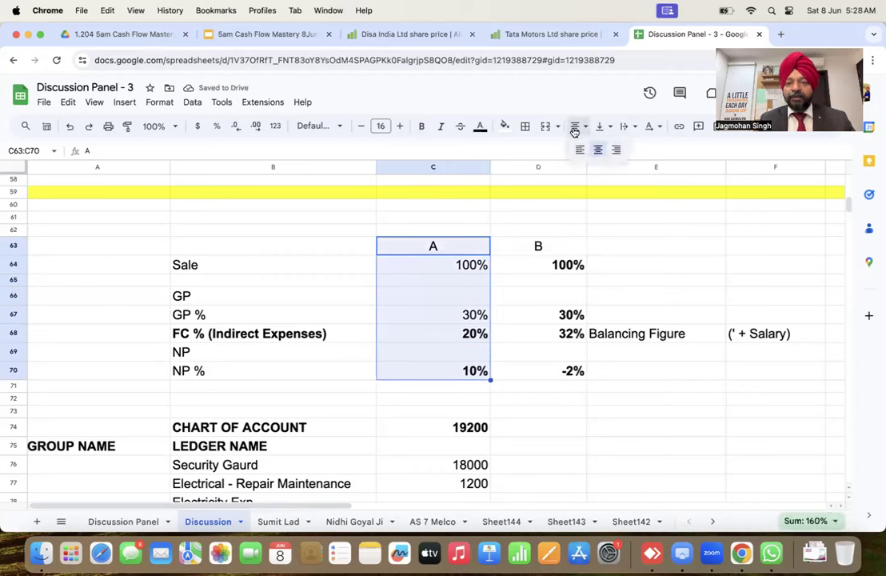
click(597, 149)
Fill the "A" heading cell C63 with bright green
click(440, 248)
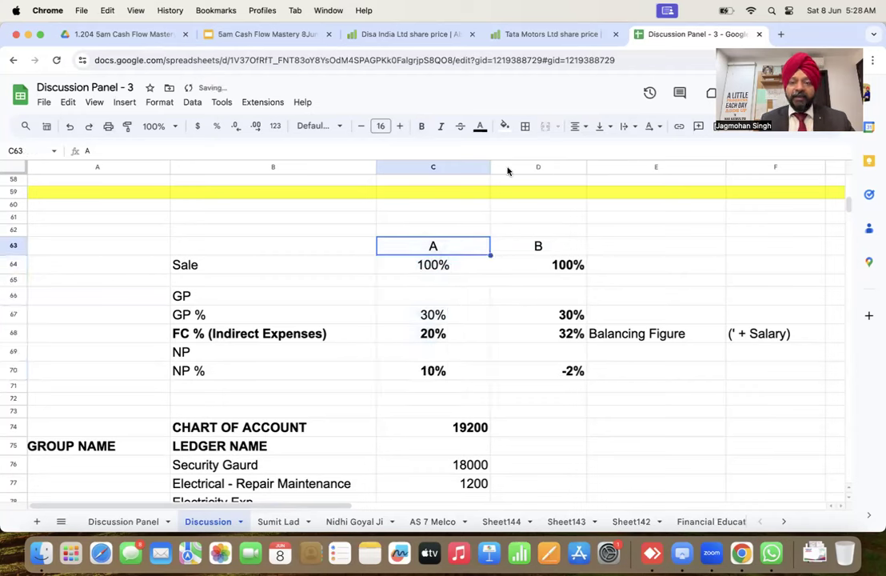
click(505, 126)
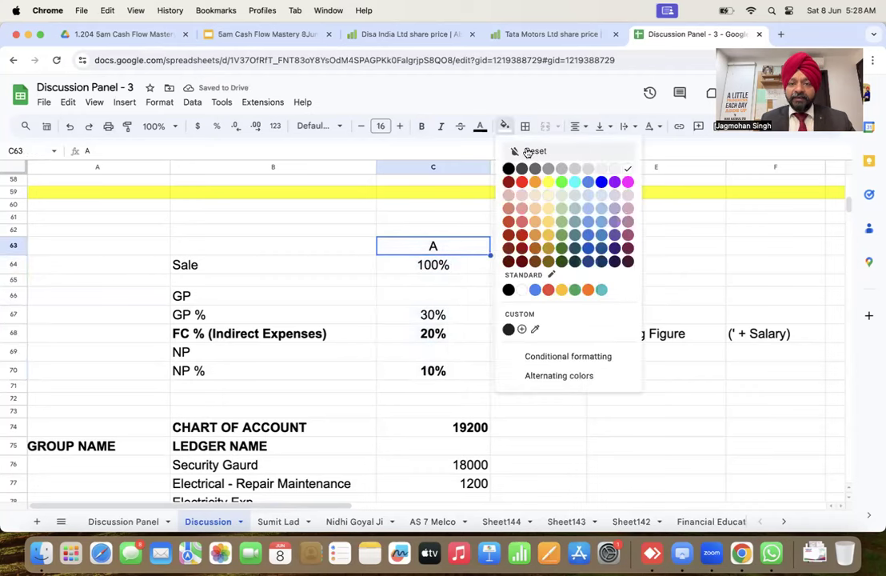
click(561, 181)
Fill the NP % cell C70 under heading A with orange
click(450, 272)
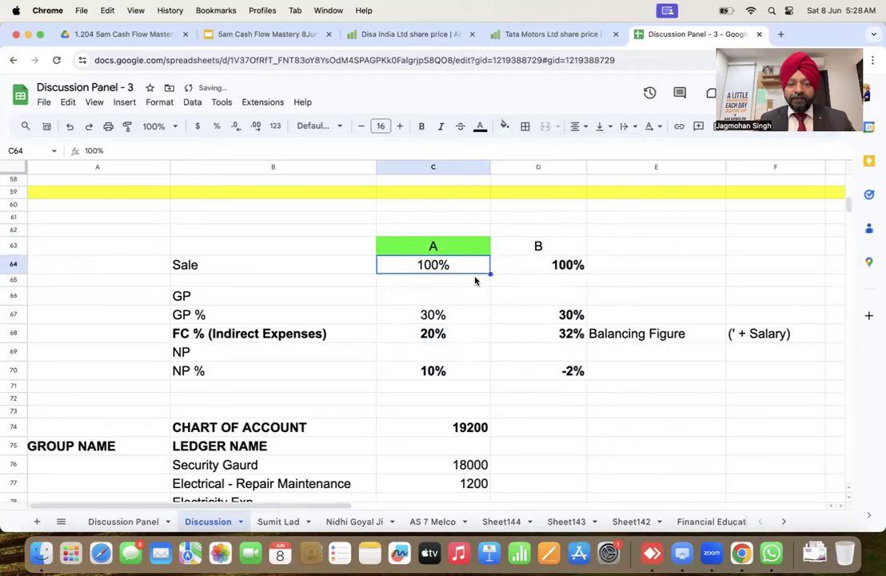
click(441, 317)
click(433, 372)
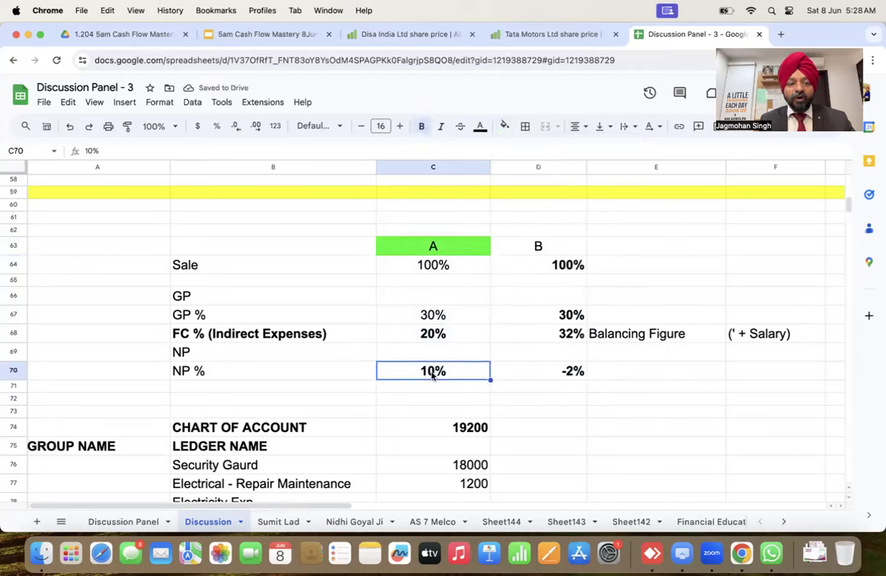
click(271, 374)
click(414, 374)
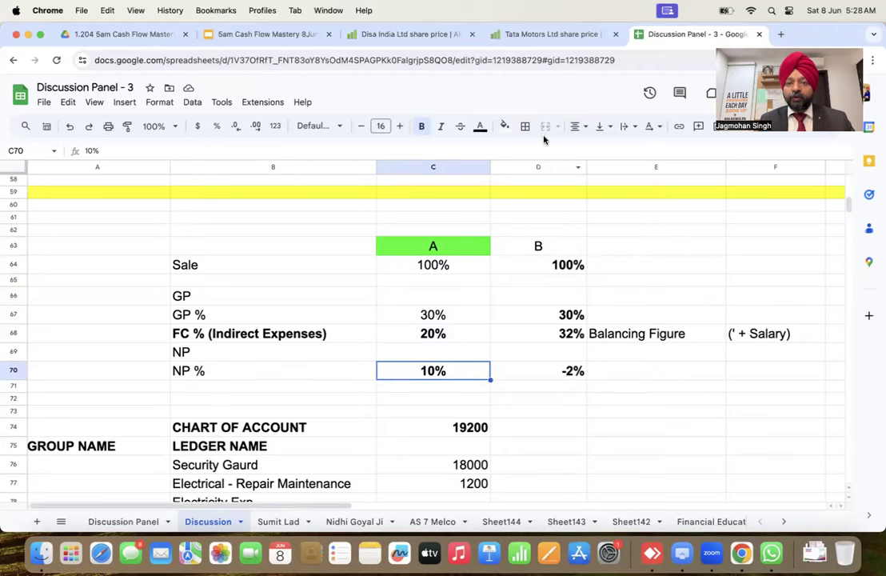
click(506, 126)
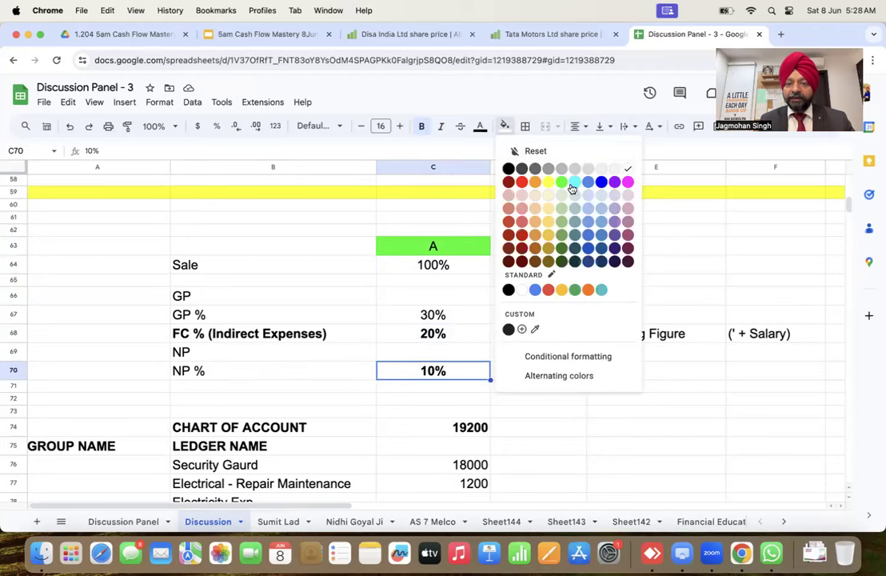
click(534, 186)
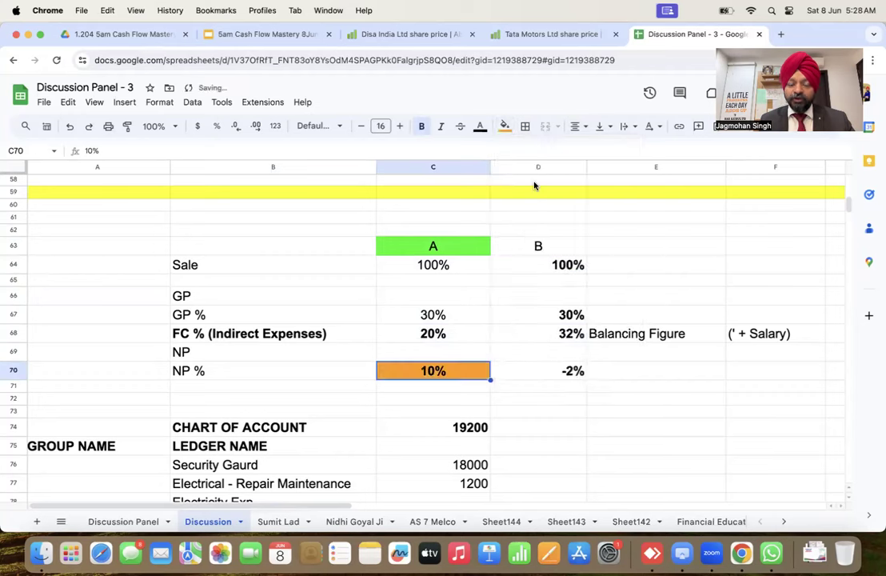
Examine the GP % and NP % cells under heading A and the FC % formula =C67-C70 in C68
click(330, 370)
click(429, 372)
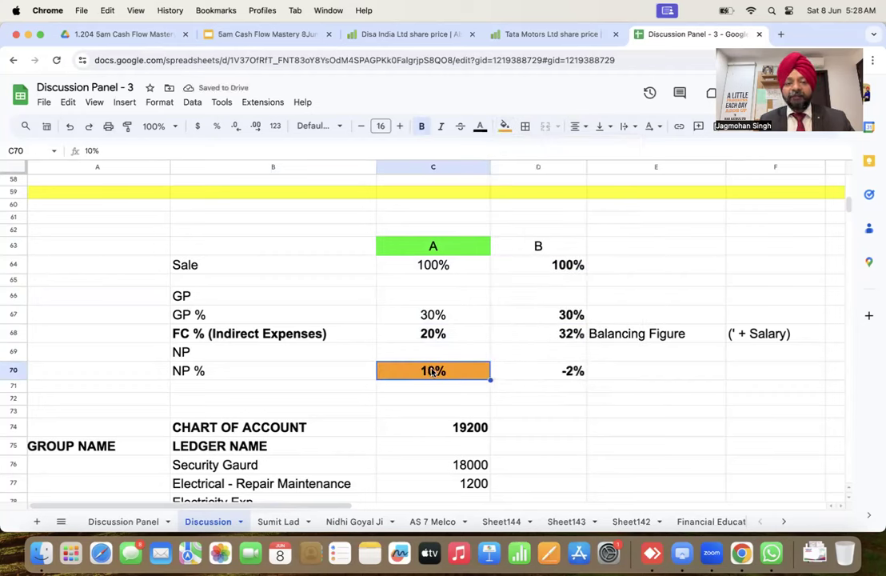
click(437, 313)
click(425, 374)
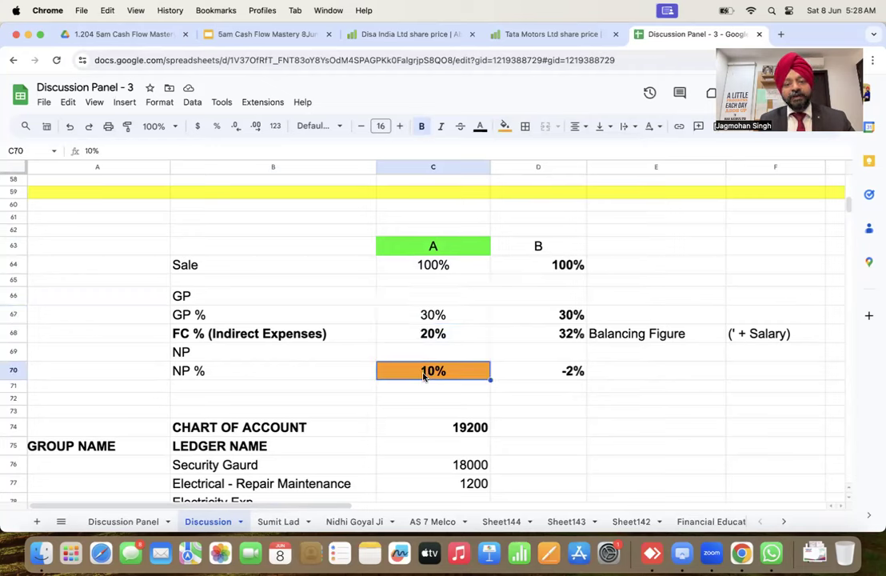
click(429, 337)
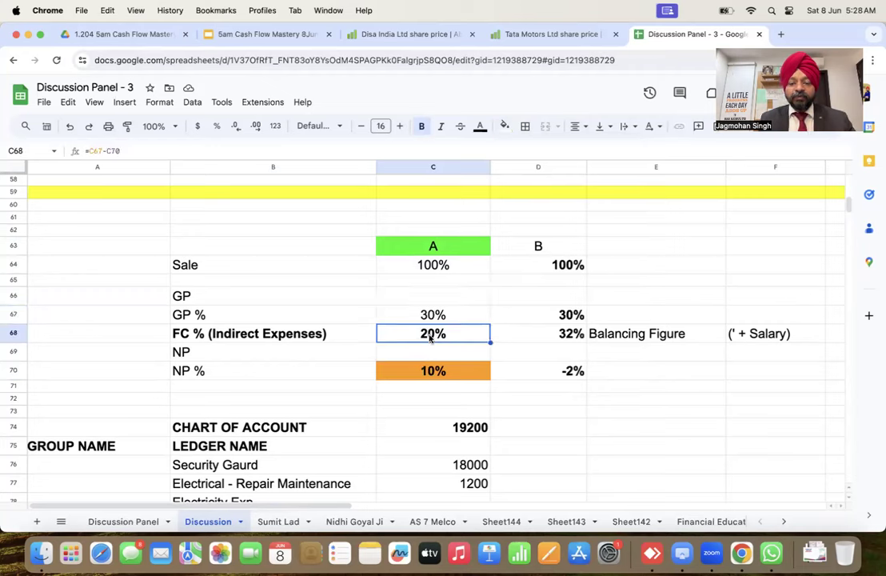
text(=C67-C70)
key(Return)
click(433, 334)
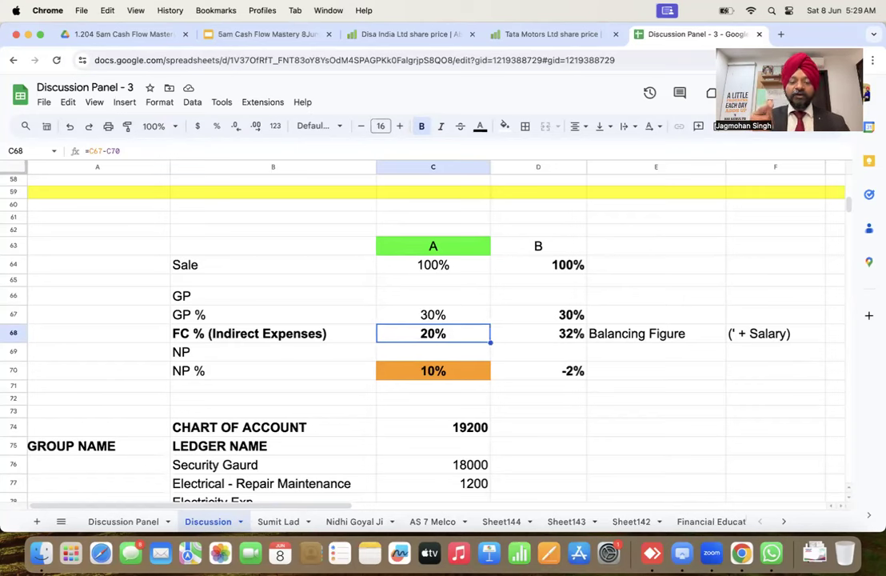
click(432, 371)
click(432, 335)
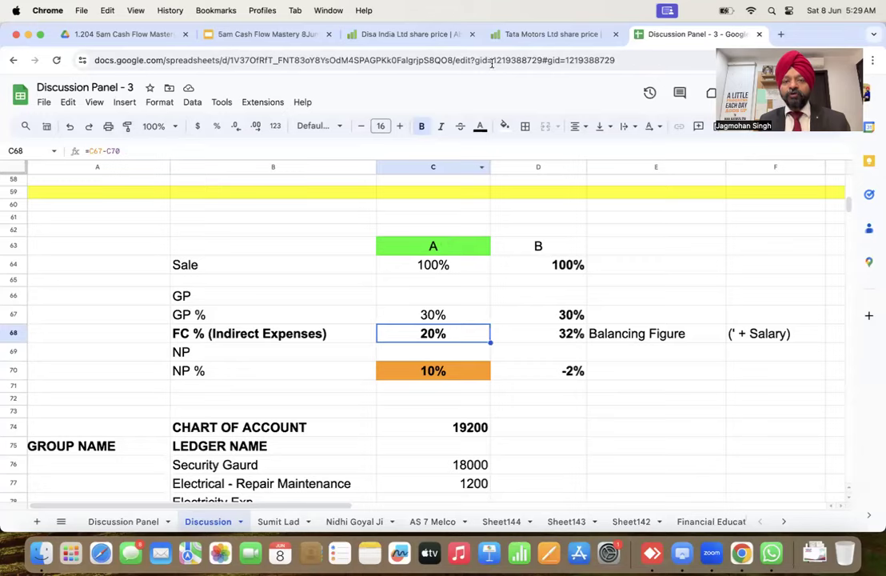
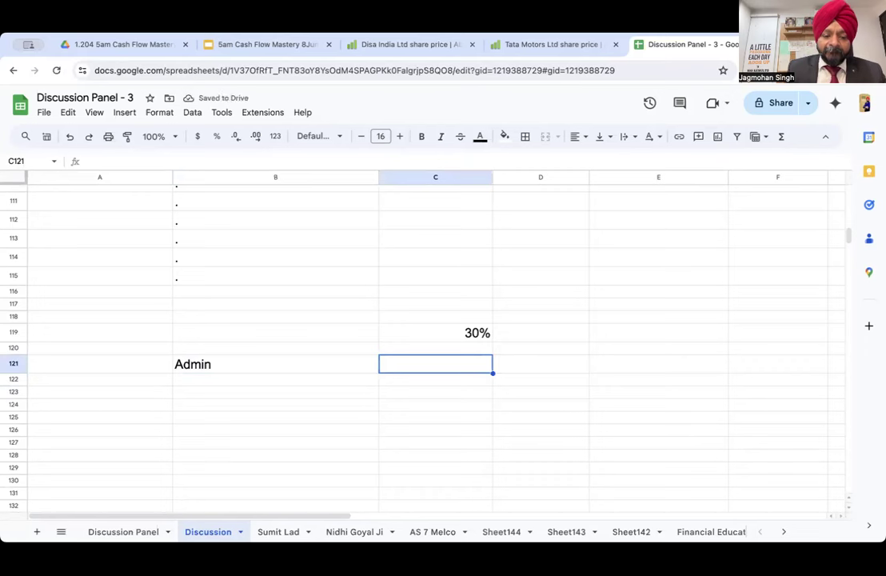
Enter 12% for Admin in C121
text(%)
key(Return)
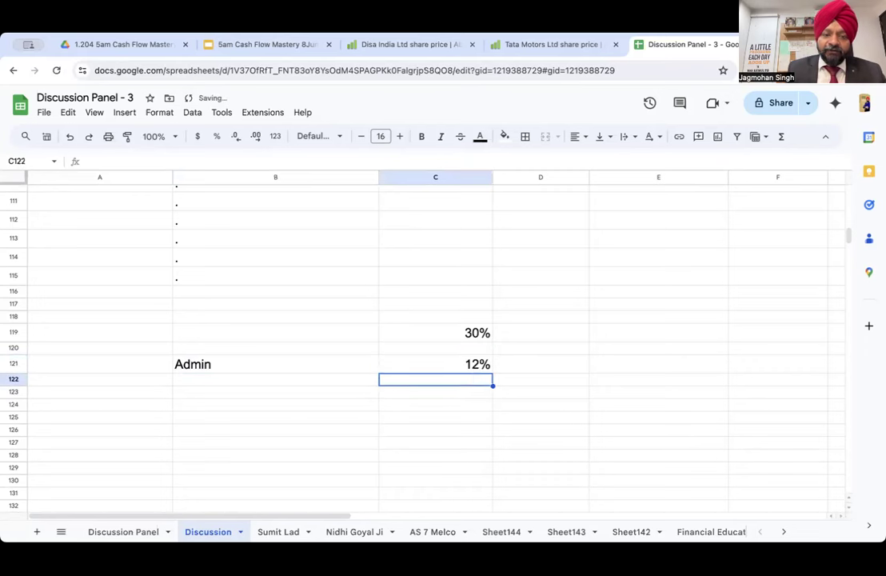
key(Left)
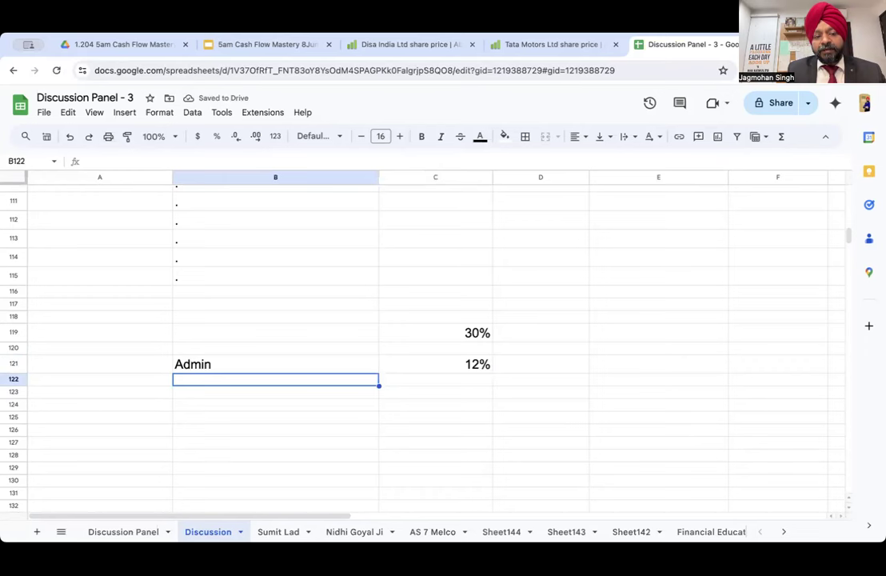
Add the cost categories Employee in B122 and Selling & Distribution in B123 below Admin
text(Employee)
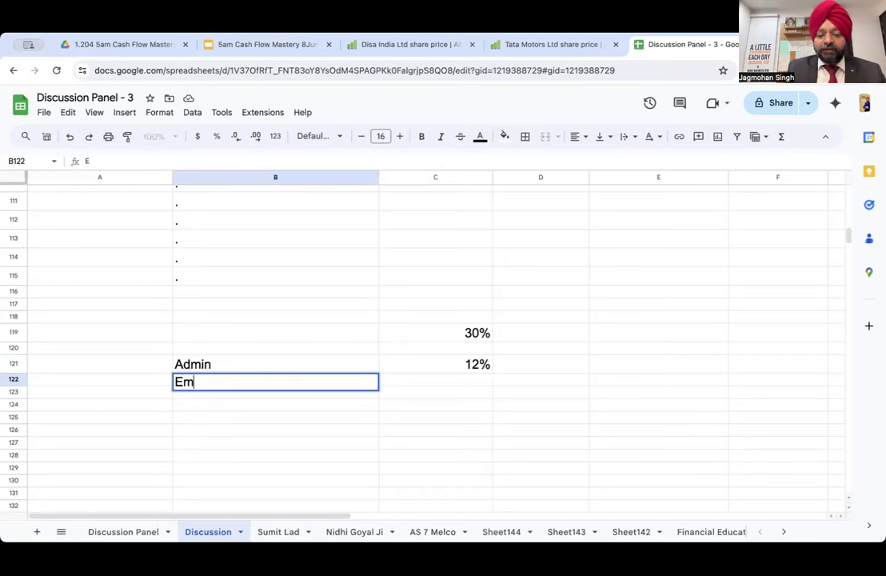
key(Return)
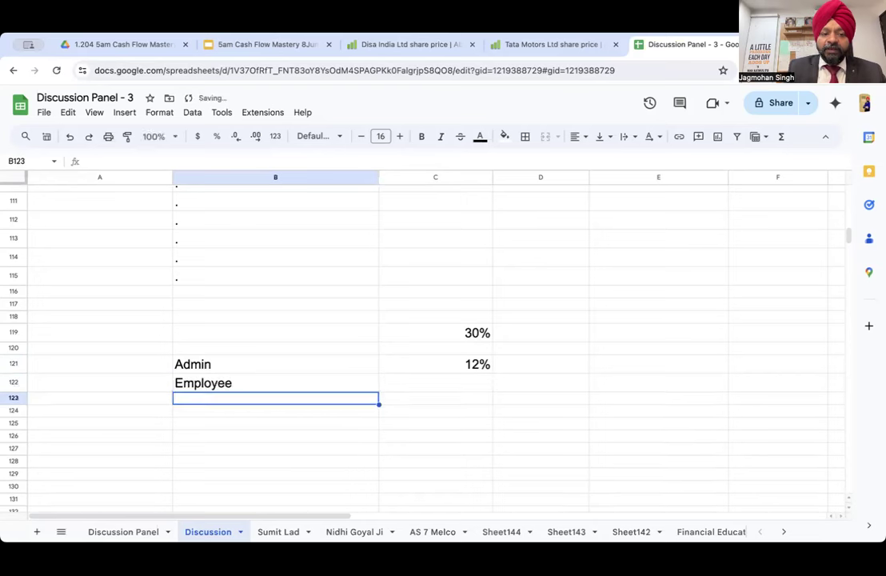
key(Up)
key(Right)
key(Left)
key(Down)
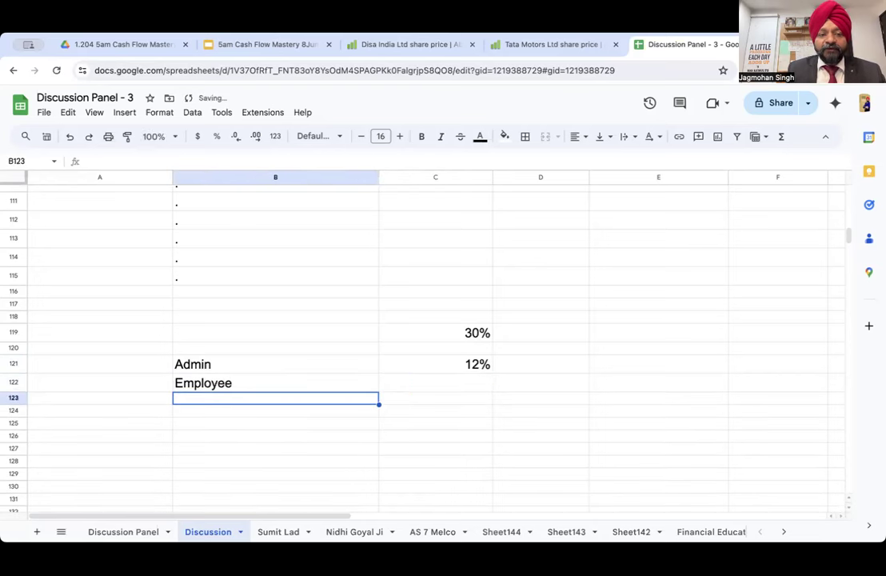
key(Up)
key(Down)
text(Selling )
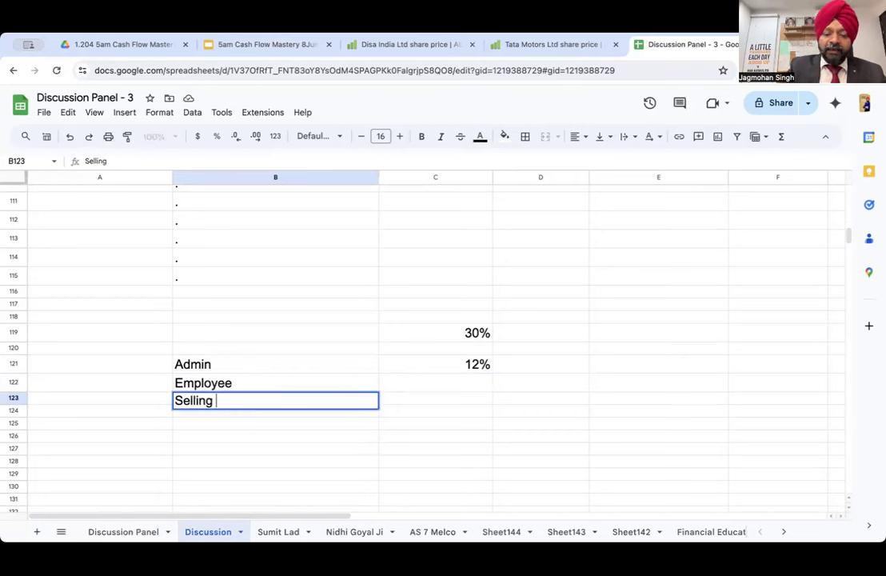
text(& Distr)
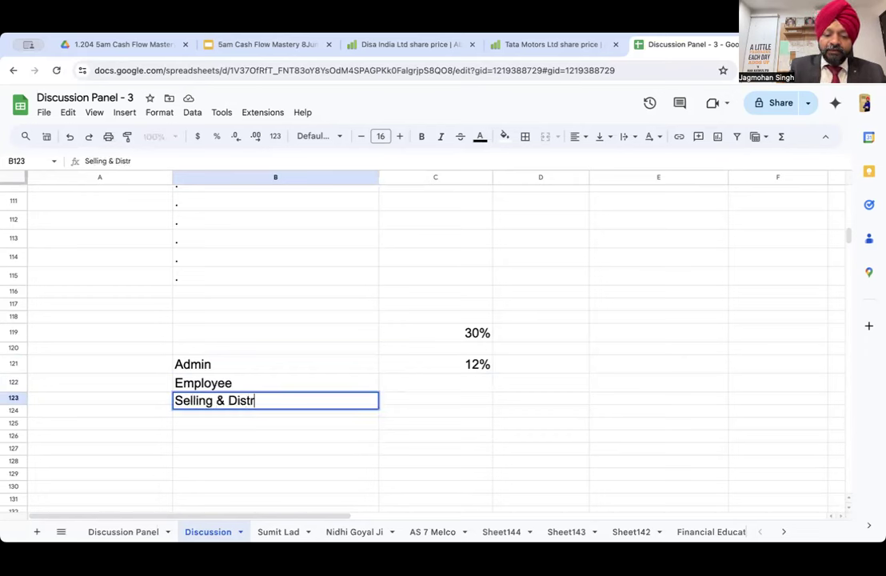
text(ibution)
key(Return)
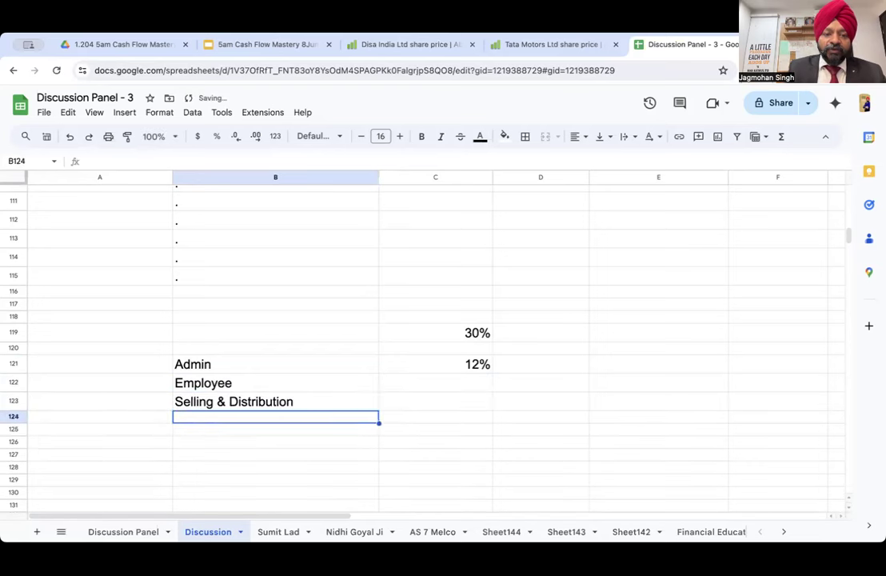
key(Up)
key(Right)
key(Left)
key(Right)
key(Left)
key(Right)
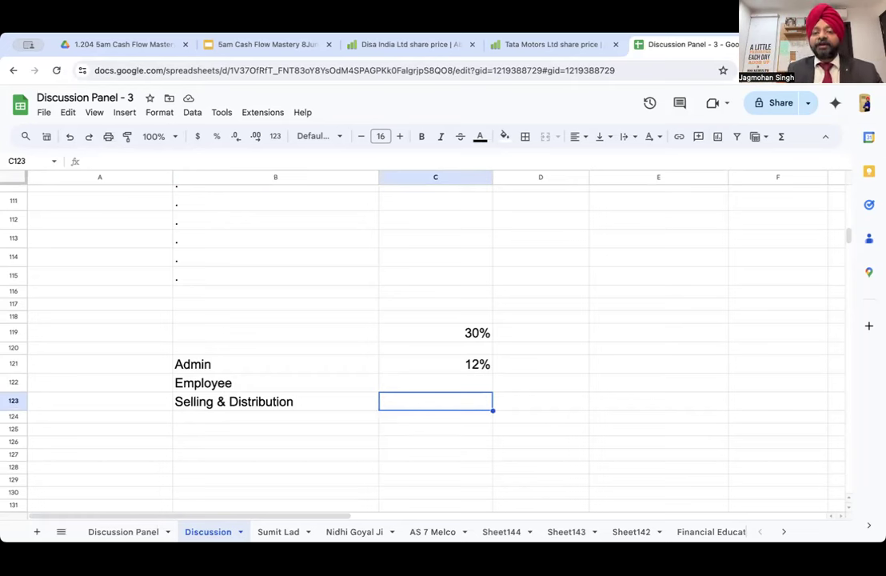
Enter 40 Crore in cell D117 above the category breakdown
key(Right)
key(Up)
key(Up)
key(Up)
key(Up)
key(Up)
key(Up)
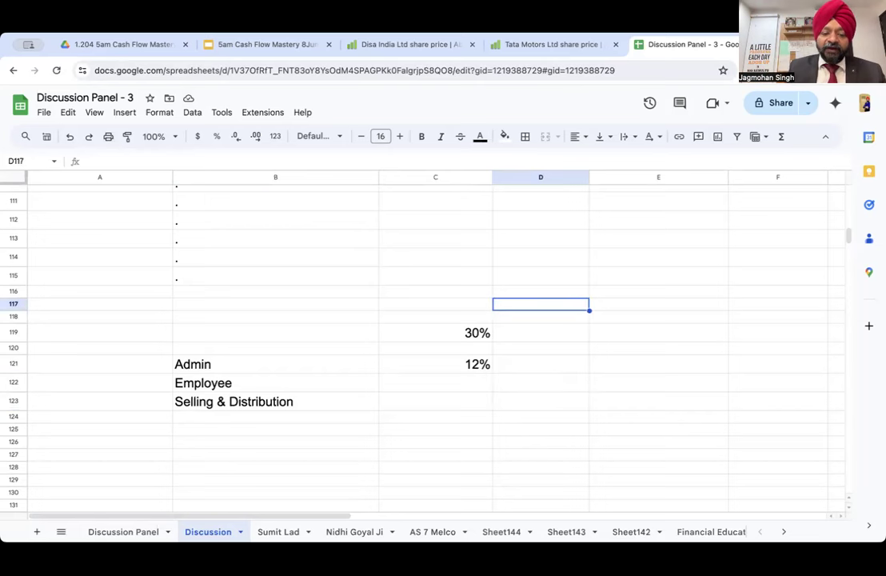
text(40 Crore)
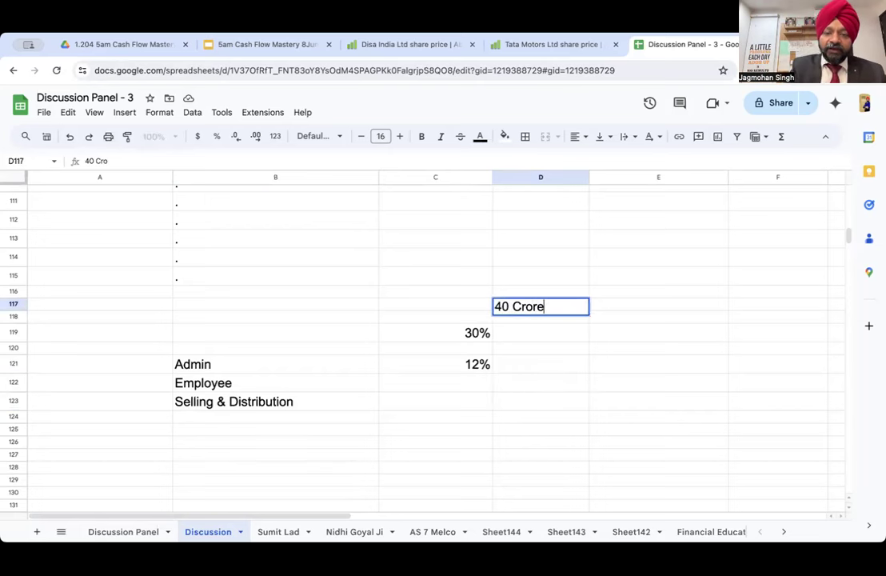
key(Return)
key(Up)
key(Down)
key(Down)
key(Down)
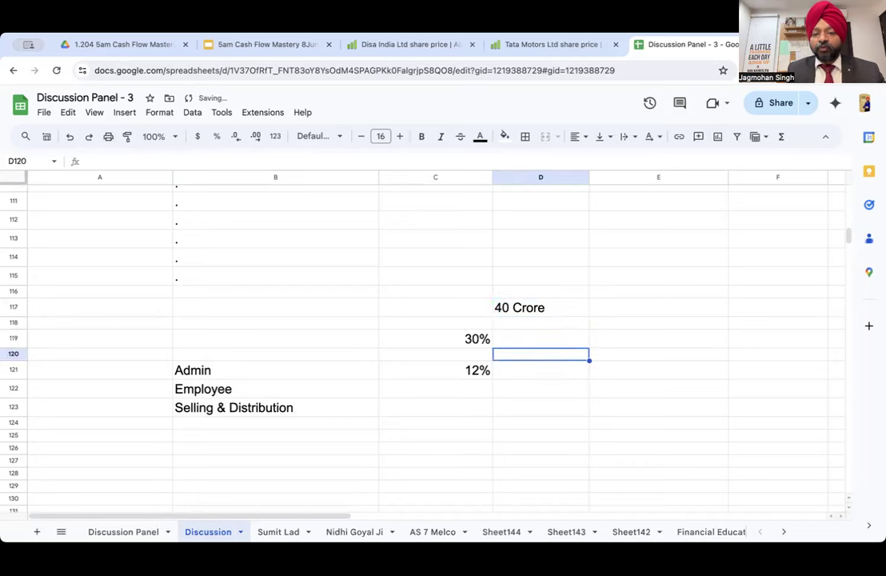
key(Down)
key(Left)
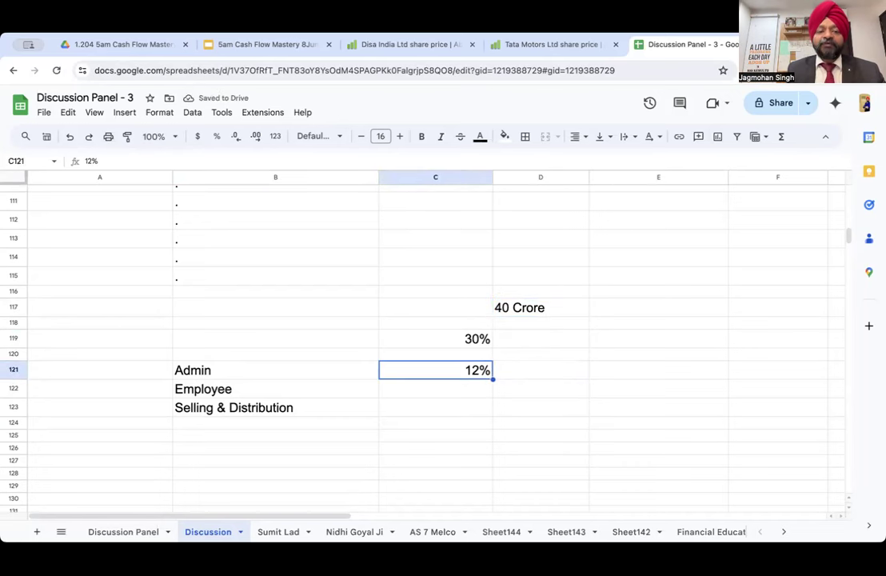
Centre-align the 40 Crore entry in D117 and label it Sale in E117
key(Right)
key(Up)
key(Up)
key(Up)
key(Up)
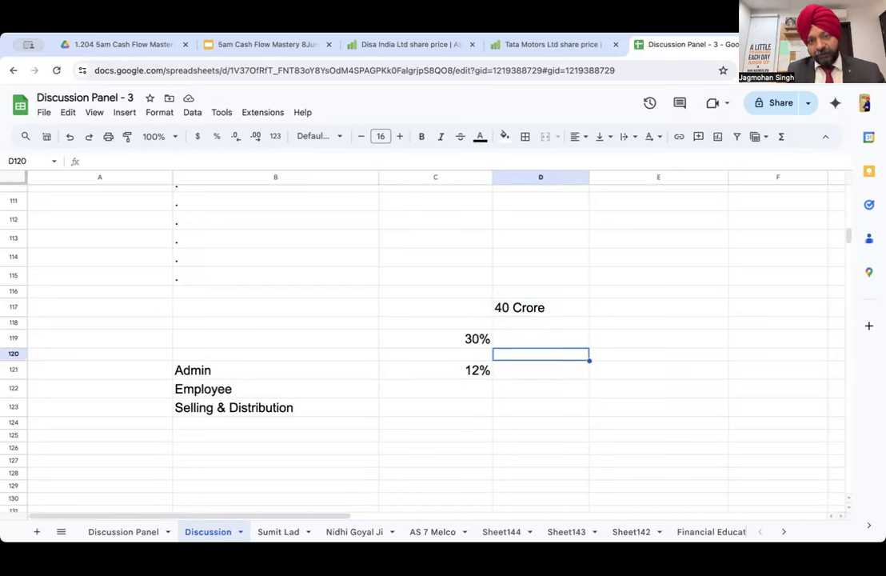
click(578, 136)
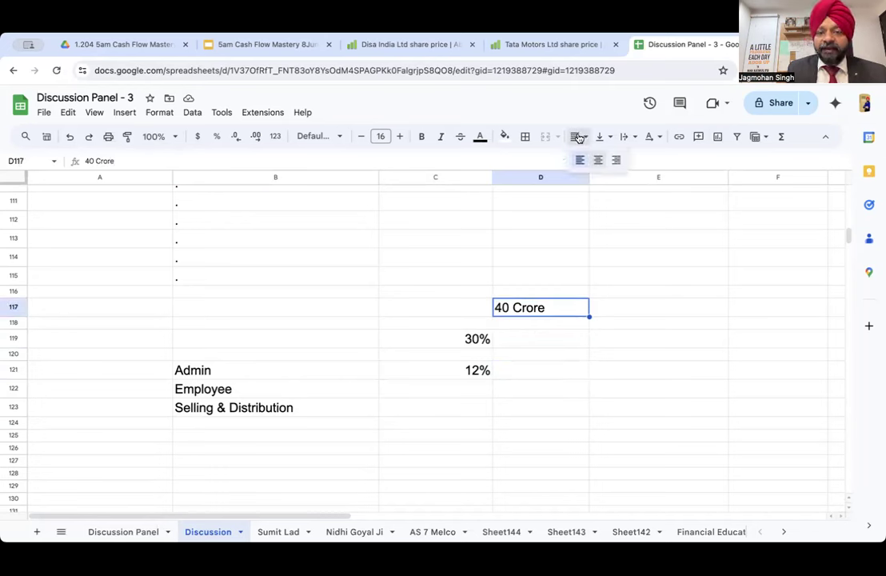
click(598, 158)
click(639, 314)
text(Sale)
click(540, 307)
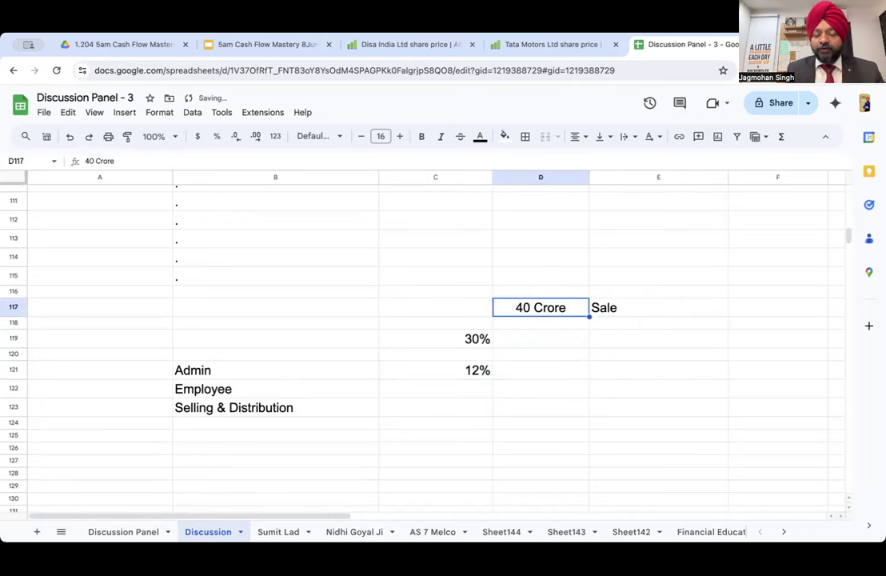
Review the expense ledgers from Bank Charges up to Salary - RECEPTIONIST, Staff Welfare and Conveyance against the category list
scroll(303, 298, up, 7)
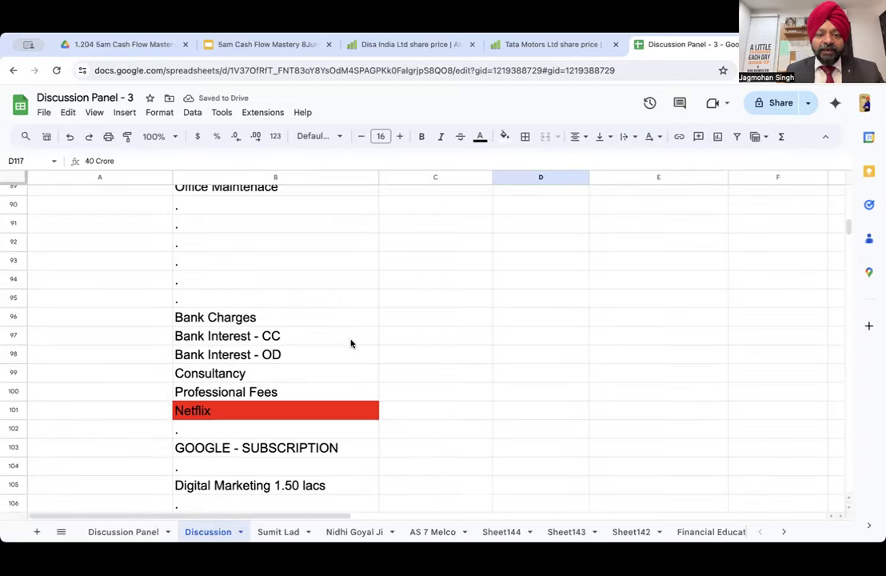
click(266, 318)
scroll(264, 318, up, 3)
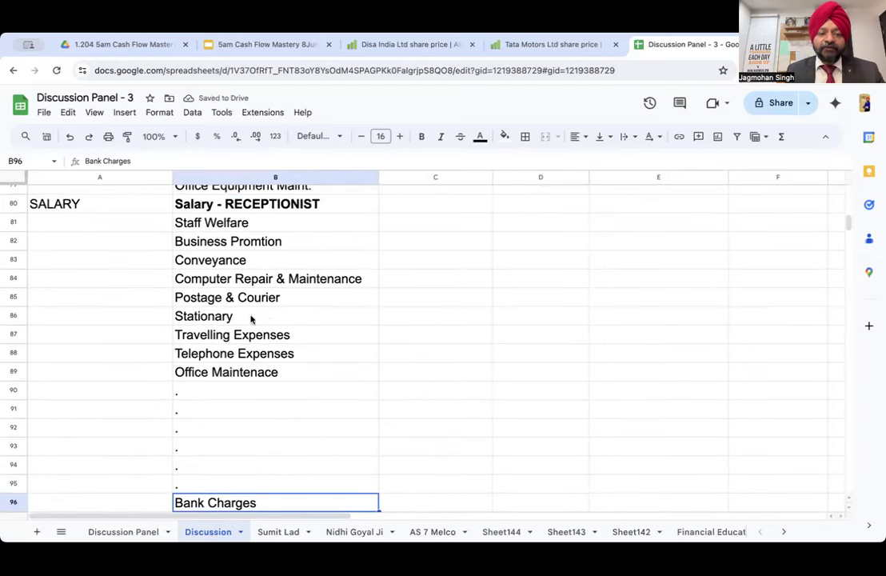
scroll(242, 316, up, 4)
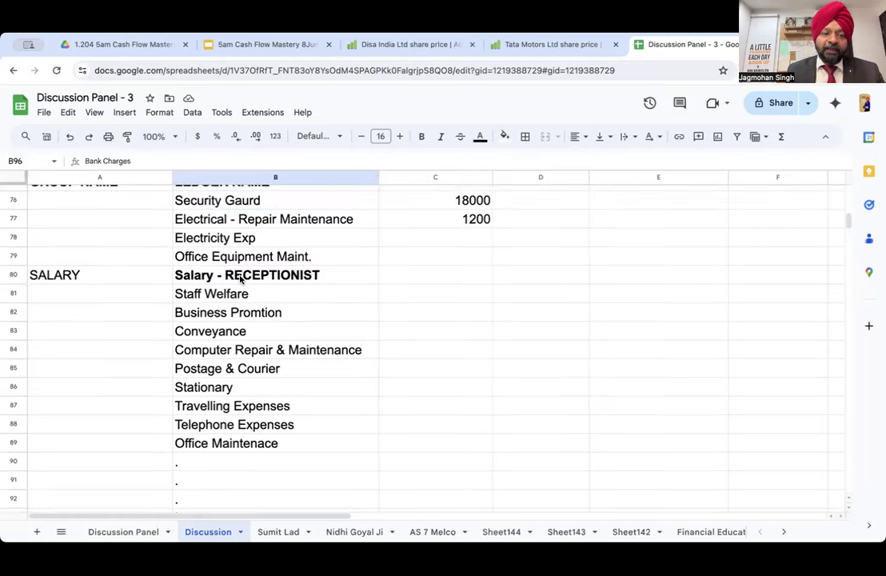
click(255, 280)
click(223, 299)
click(233, 331)
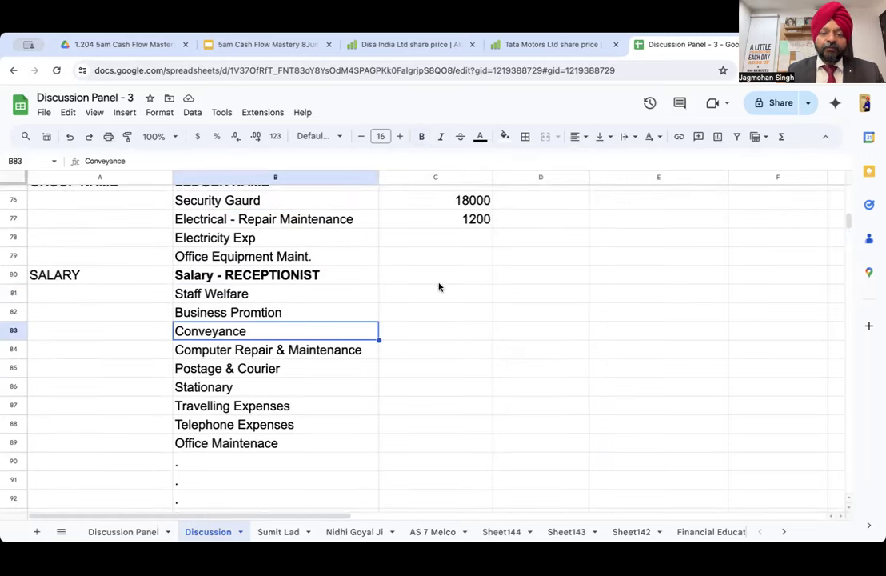
click(439, 281)
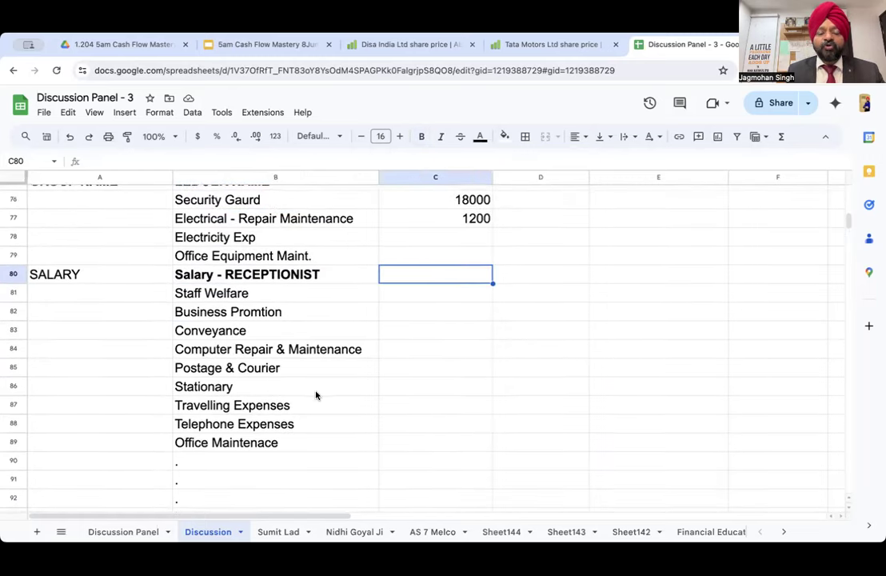
scroll(316, 396, down, 9)
scroll(316, 395, down, 2)
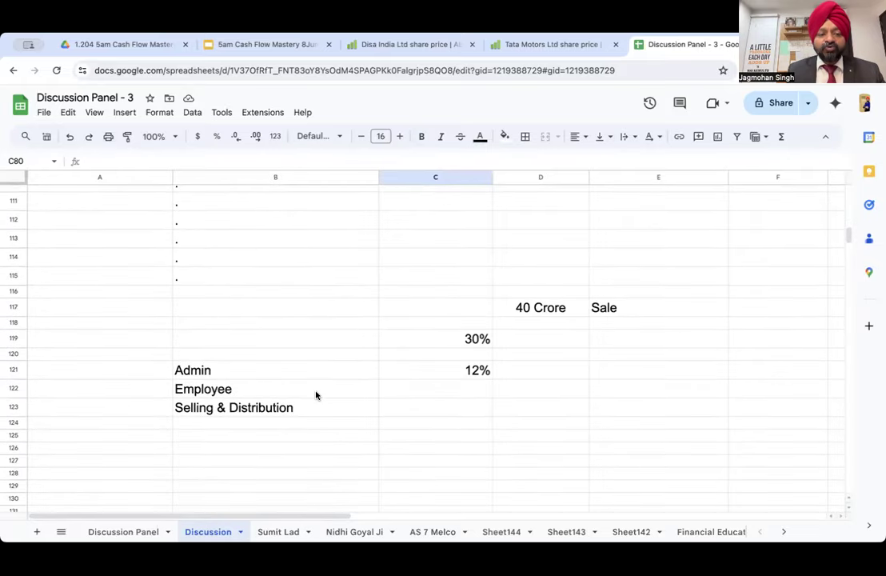
Enter 6% for Selling & Distribution in C123
click(221, 374)
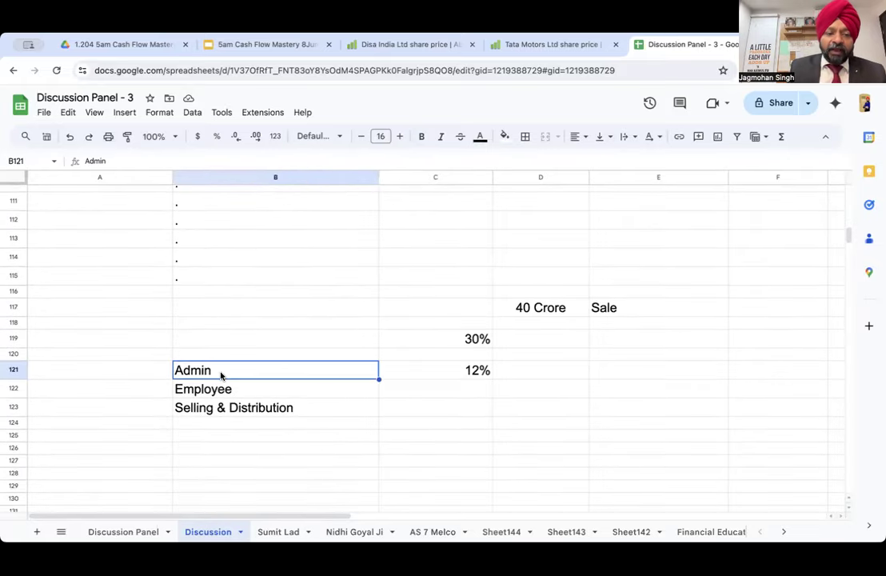
double_click(221, 373)
key(Return)
key(Up)
key(Right)
key(Down)
key(Left)
key(Down)
key(Right)
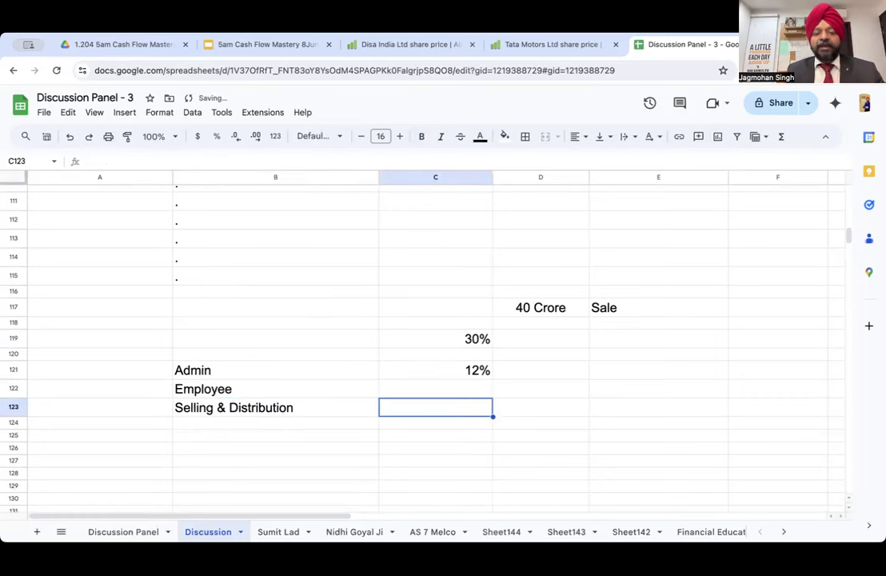
text(6%)
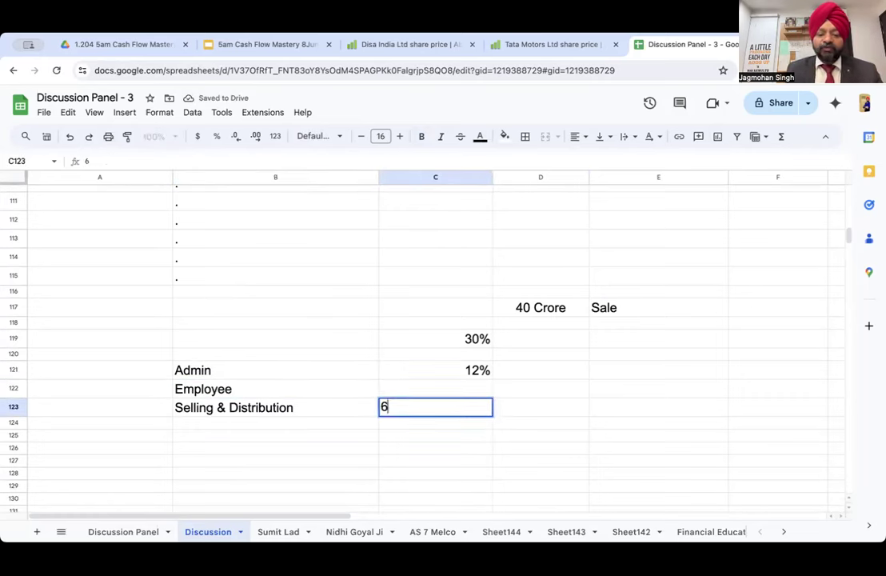
key(Return)
key(Up)
Add a Finance Cost category in B124 with 5% in C124
key(Left)
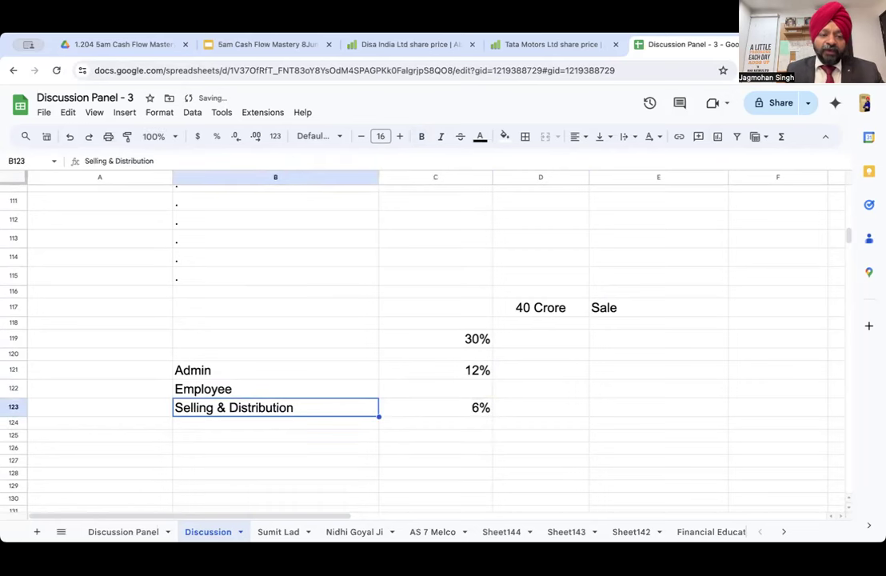
key(Down)
text(Fi)
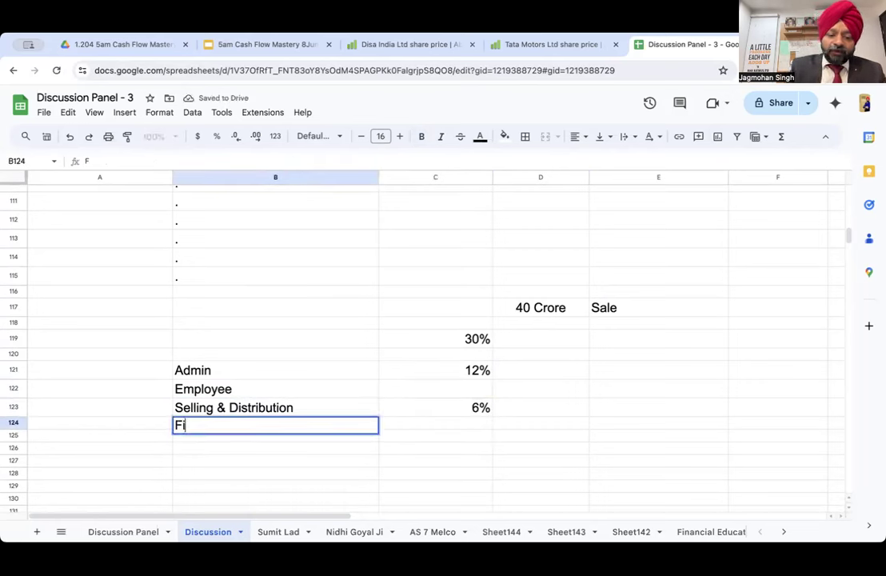
text(nance Cost)
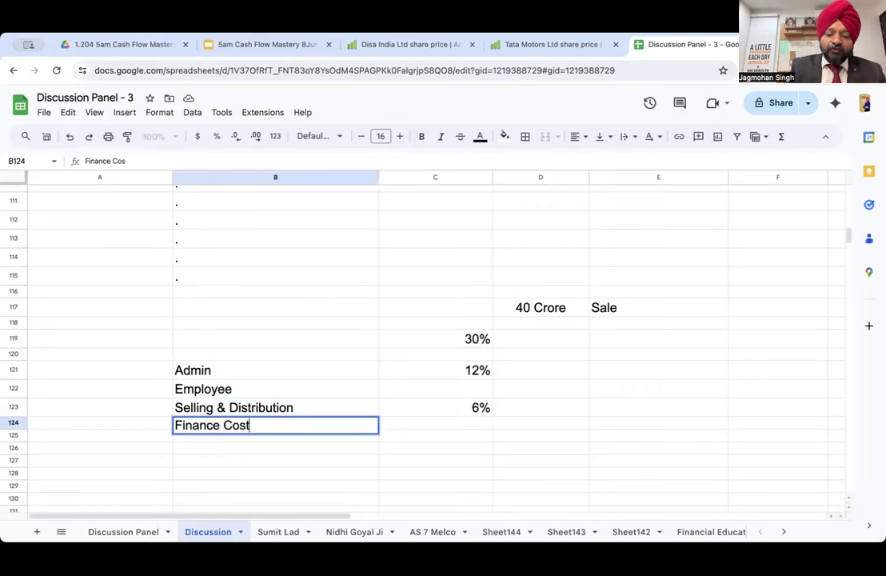
key(Return)
key(Up)
key(Right)
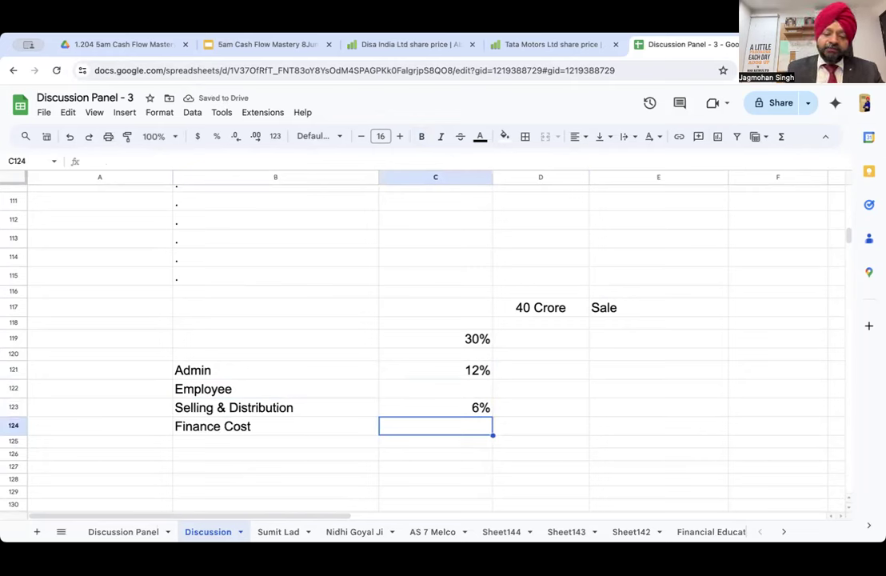
text(5%)
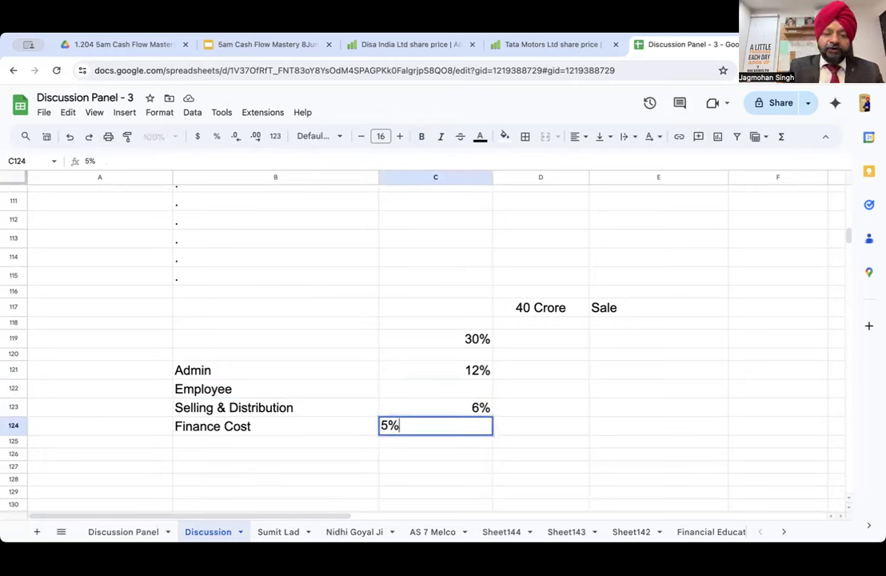
key(Return)
Add a Depreciation category in B125 with 8% in C125
click(275, 441)
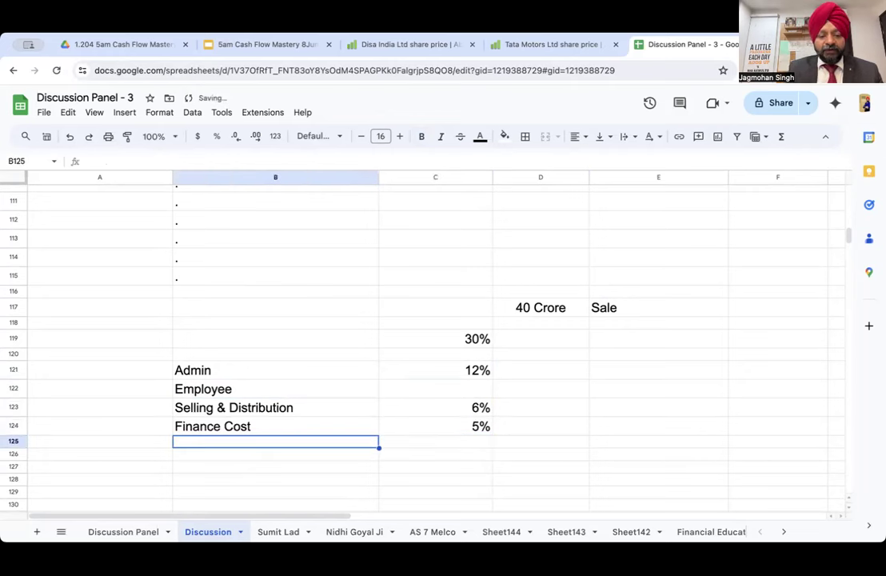
text(Depreciation)
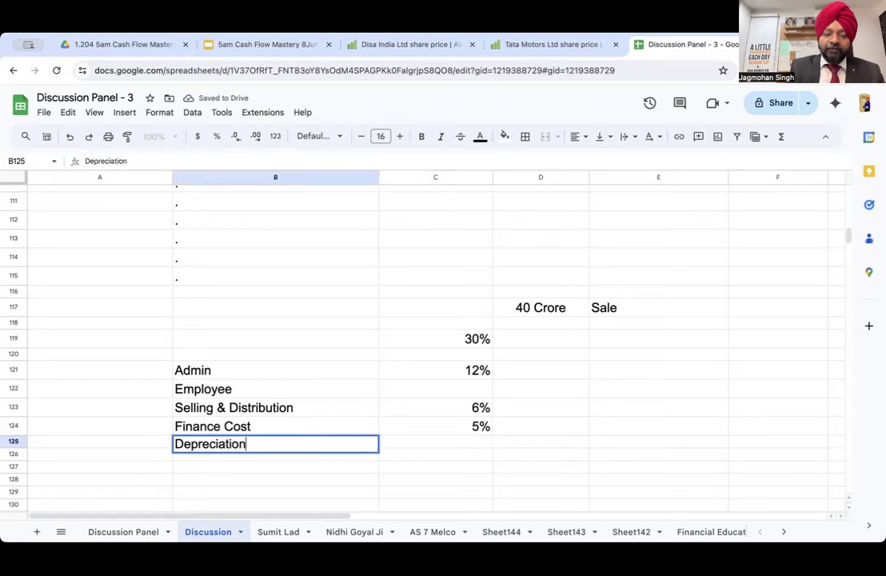
key(Tab)
text(8%)
key(Return)
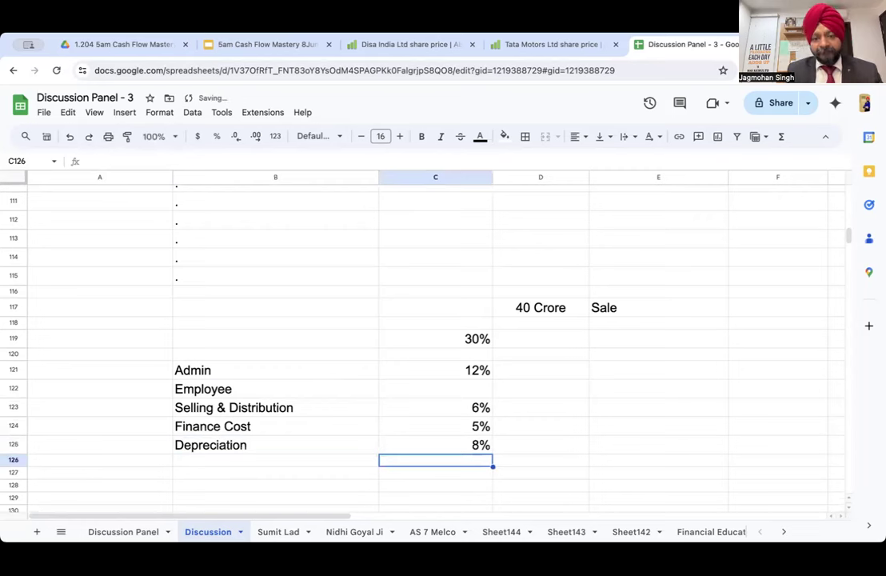
Make the 30% value in C119 bold
key(Up)
key(Up)
key(Up)
key(Up)
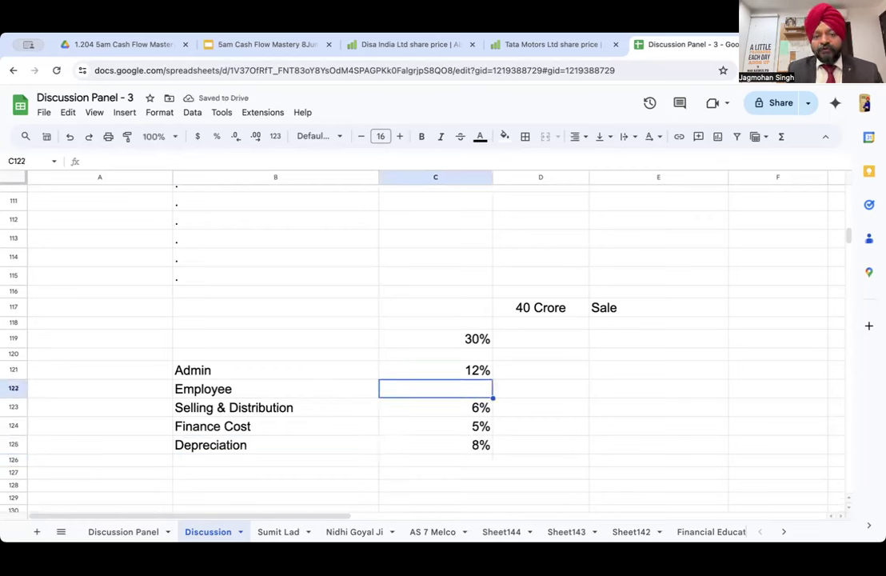
key(Up)
key(Up)
key(Up)
key(super+b)
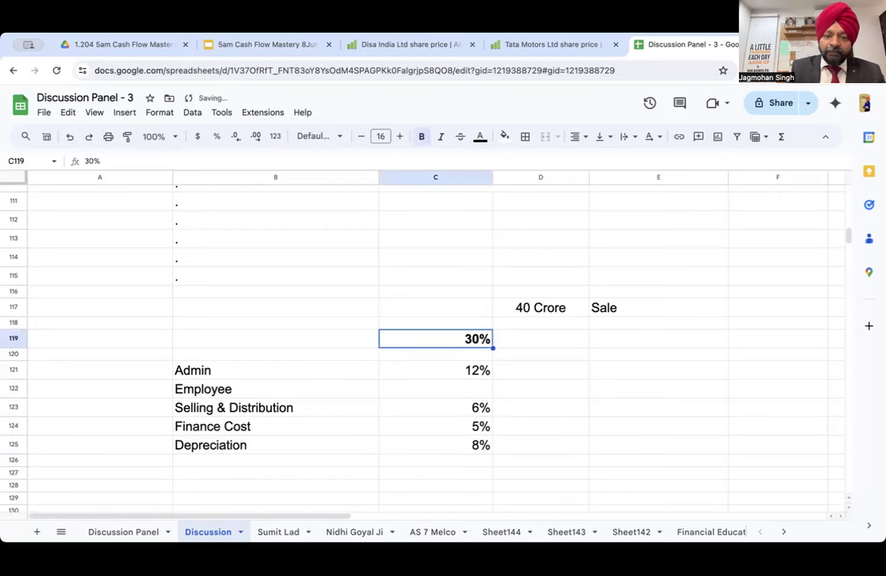
Label the bold percentage as Fixed Cost in cell B119
key(Left)
text(Fixe)
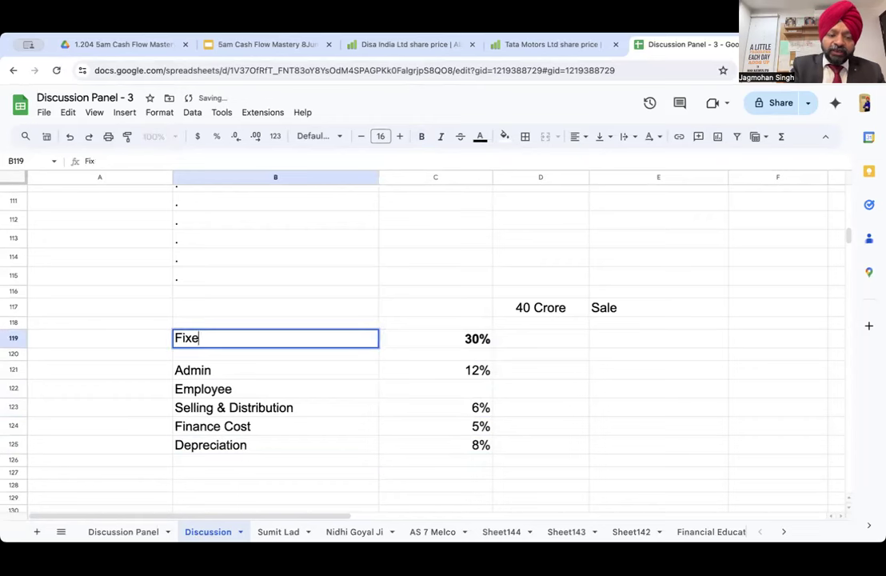
text(d Cost)
key(Return)
key(Up)
scroll(378, 277, up, 10)
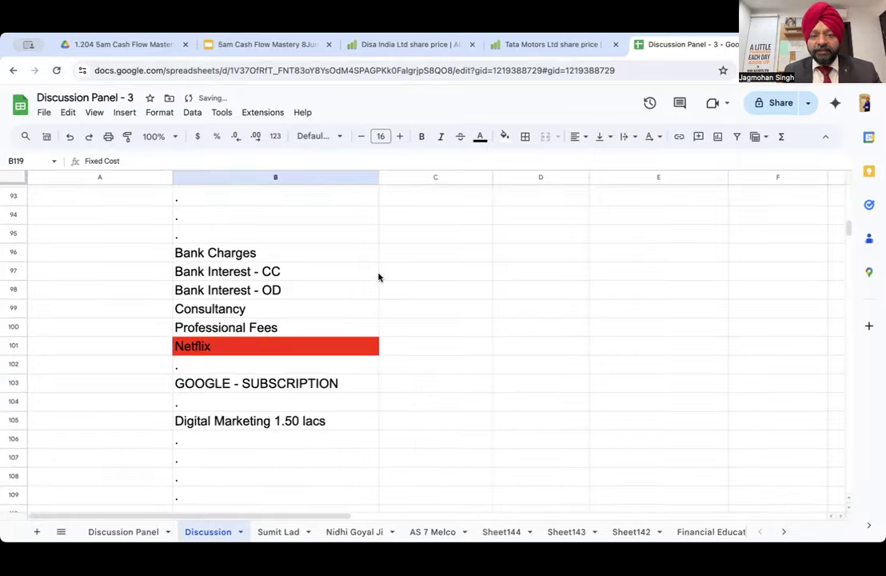
Check case A's FC % in C68 and set the Fixed Cost percentage in C119 to 20%
scroll(378, 276, up, 2)
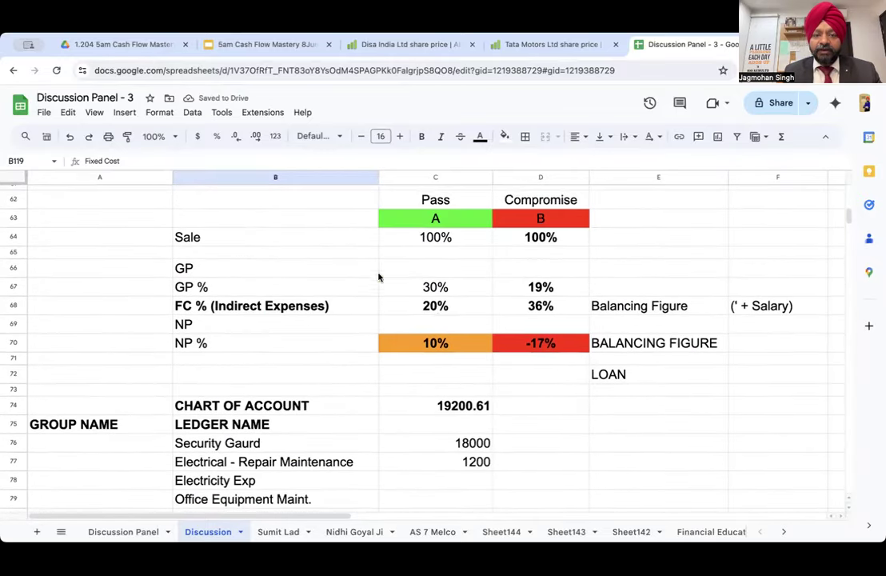
click(435, 305)
click(289, 314)
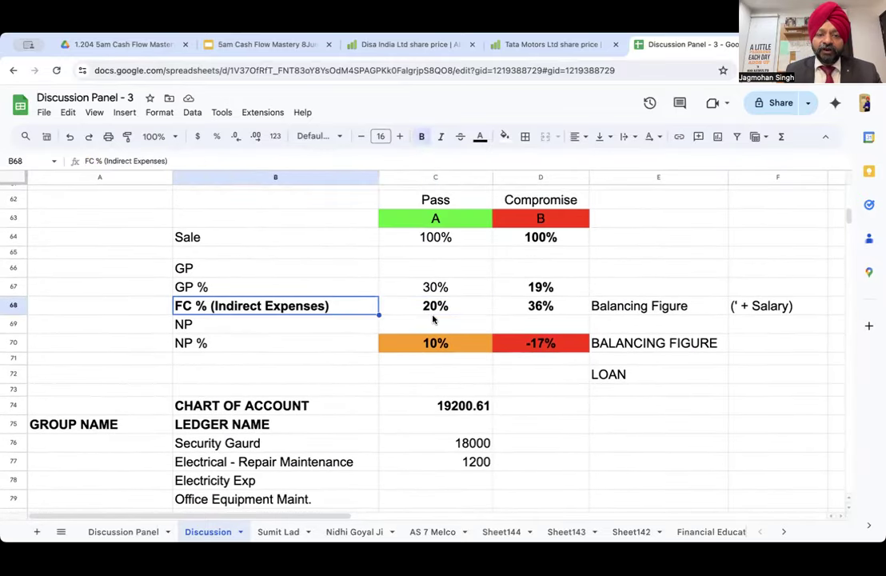
click(433, 320)
click(427, 305)
scroll(427, 305, down, 12)
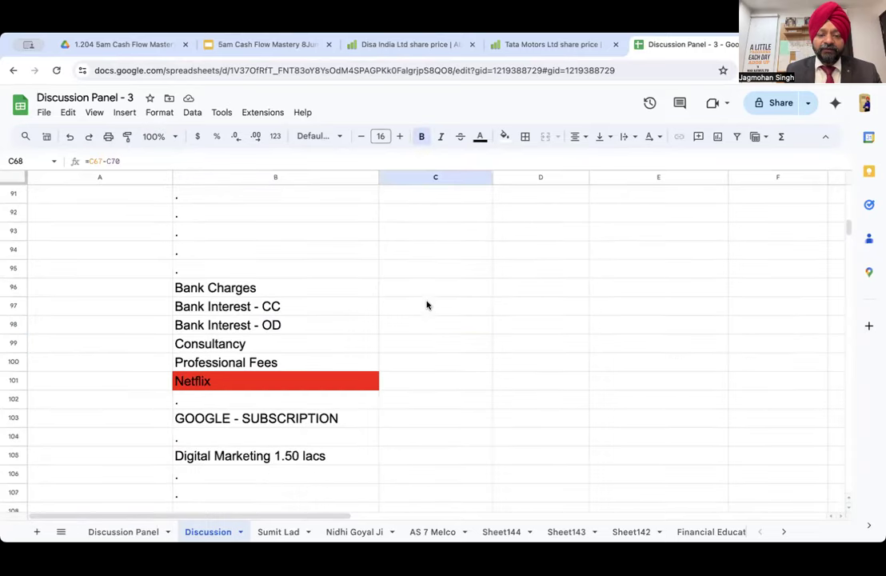
scroll(427, 304, down, 1)
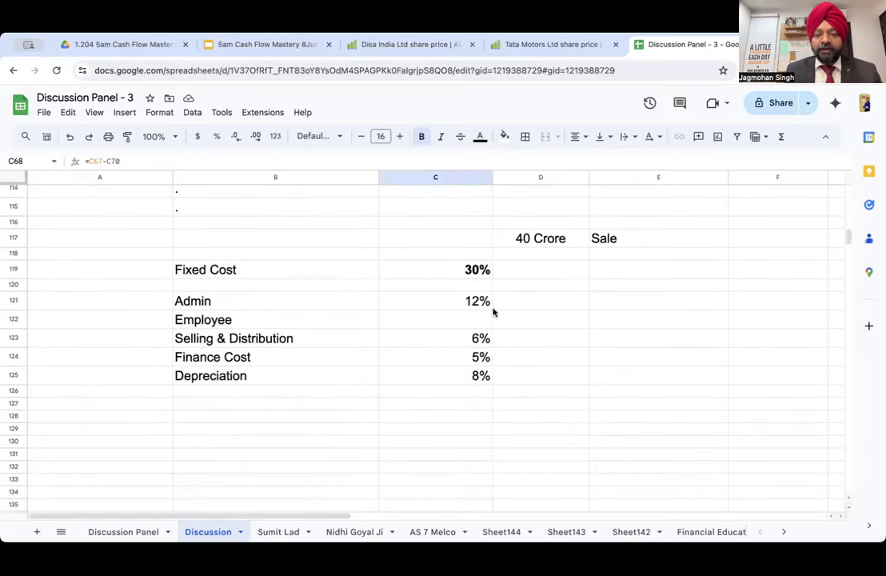
click(472, 270)
text(20)
key(Return)
Calculate the Employee percentage in C122 as the balancing figure with =C119-C121-C123-C124-C125
key(Down)
key(Down)
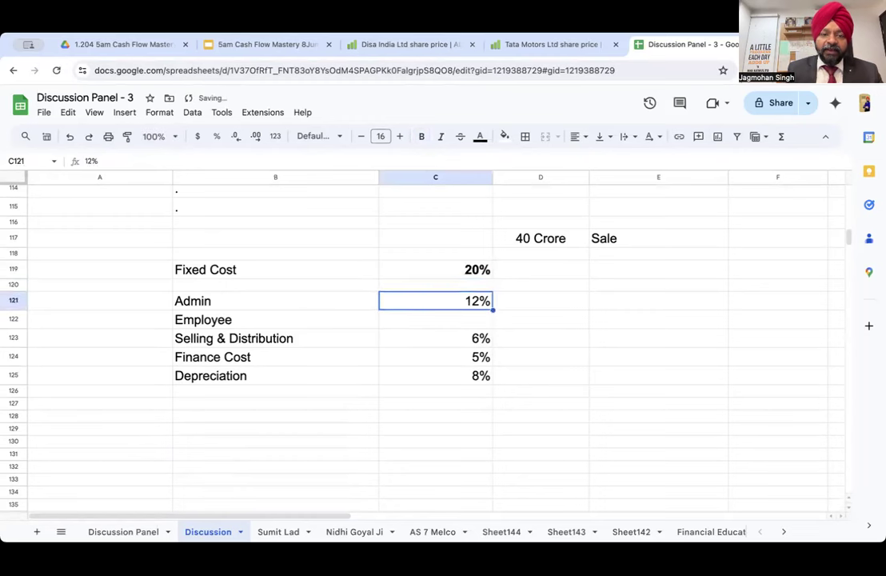
key(Left)
key(Left)
key(Right)
key(Right)
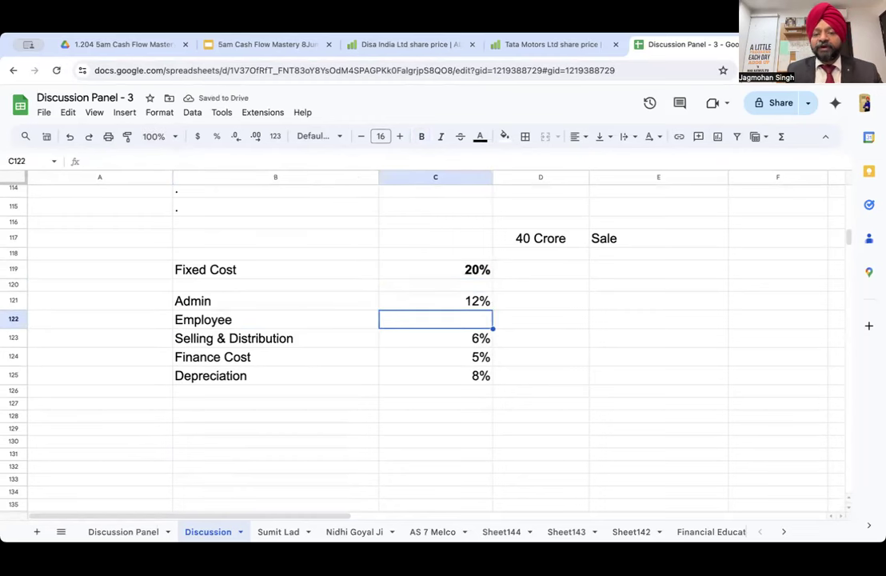
text(=)
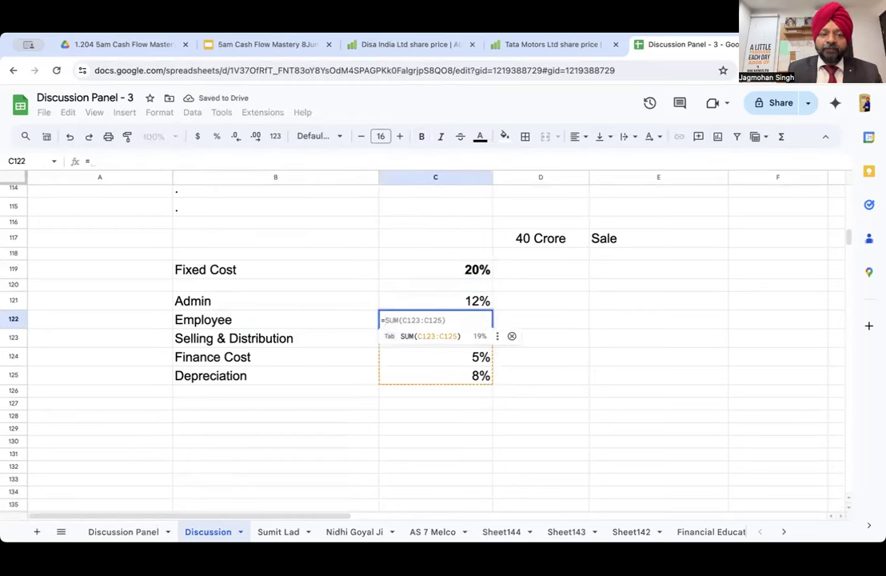
text(C119-)
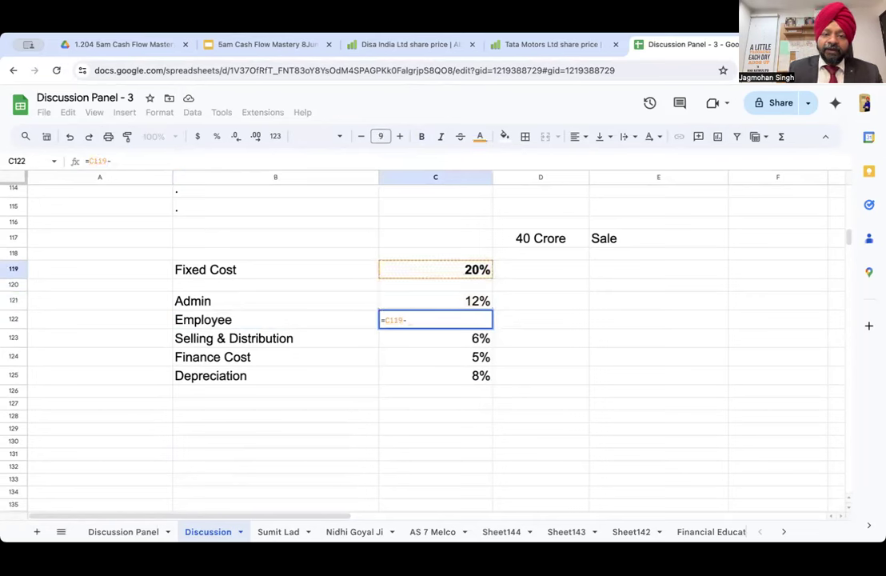
key(Up)
text(-)
key(Down)
text(-)
key(Down)
key(Down)
text(-)
key(Down)
key(Down)
key(Down)
key(Return)
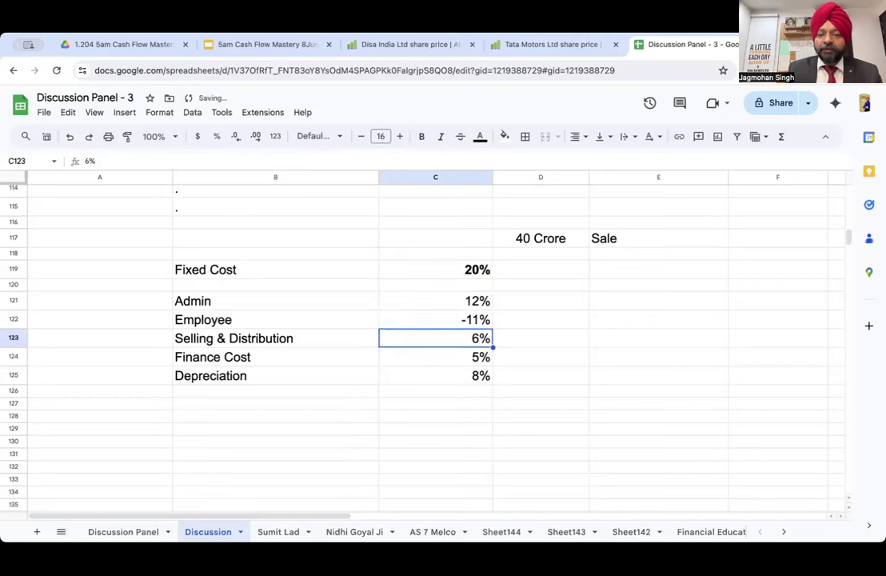
Make the Employee percentage in C122 bold
key(Up)
key(Left)
key(Right)
key(super+b)
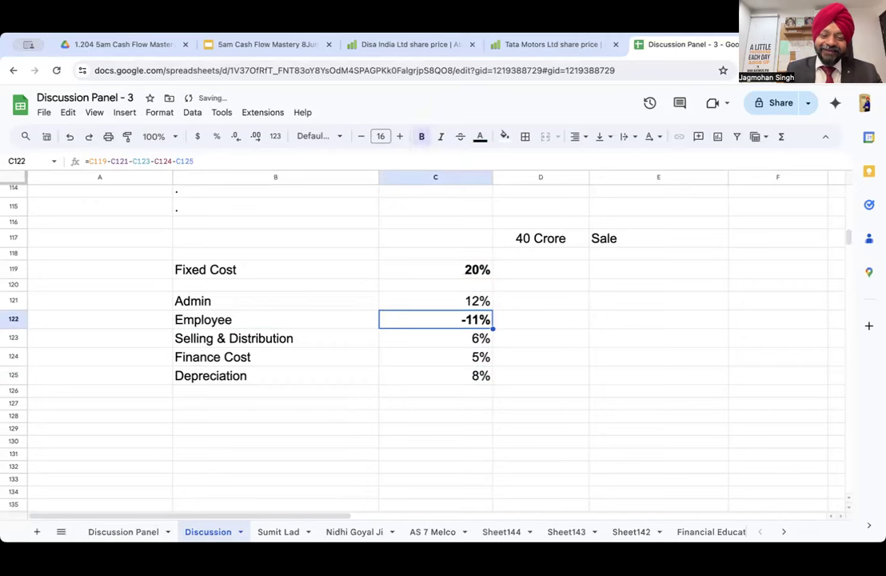
key(Left)
key(Right)
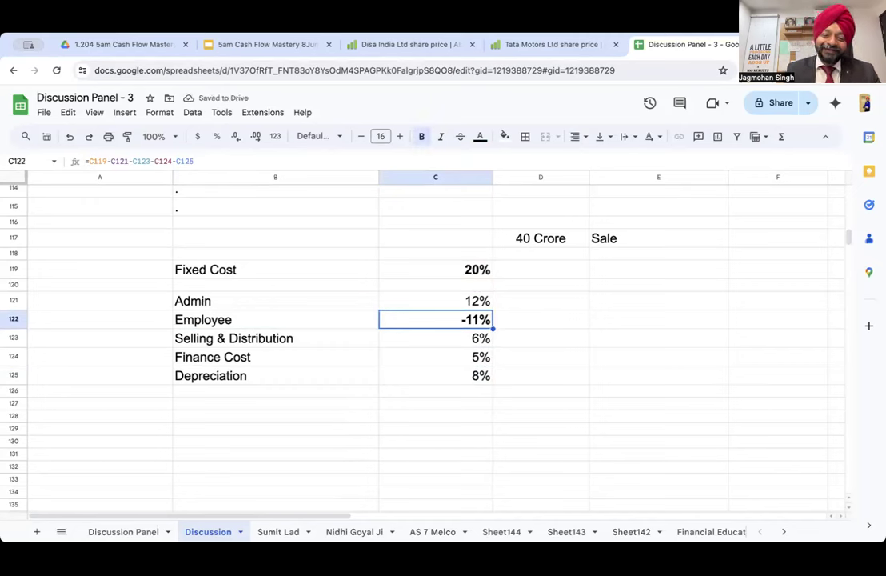
key(Up)
key(Up)
key(Up)
key(Down)
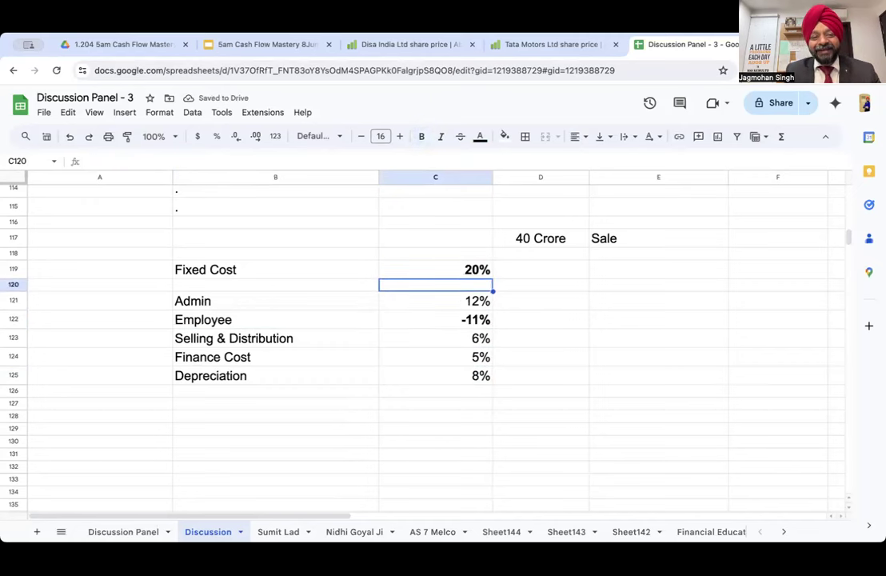
key(Left)
key(Up)
key(Right)
key(Right)
key(Left)
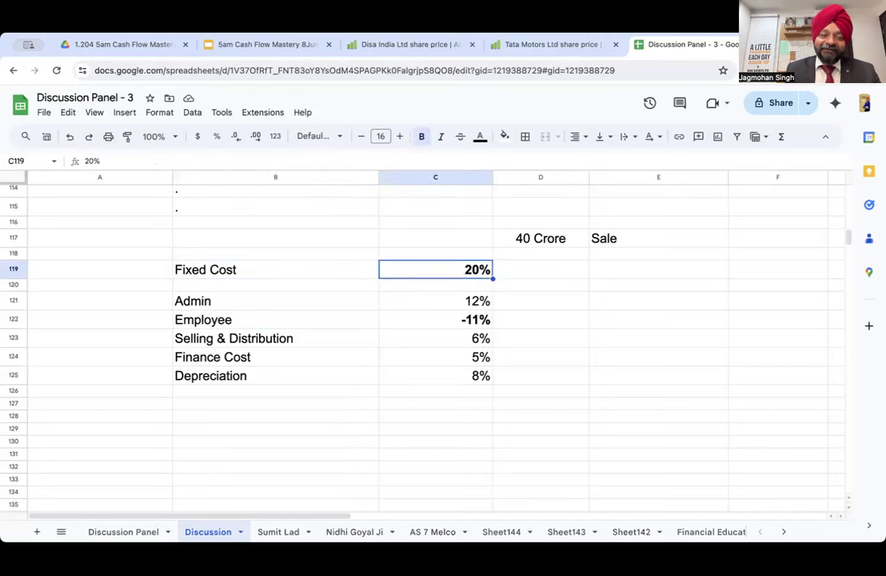
key(Down)
key(Down)
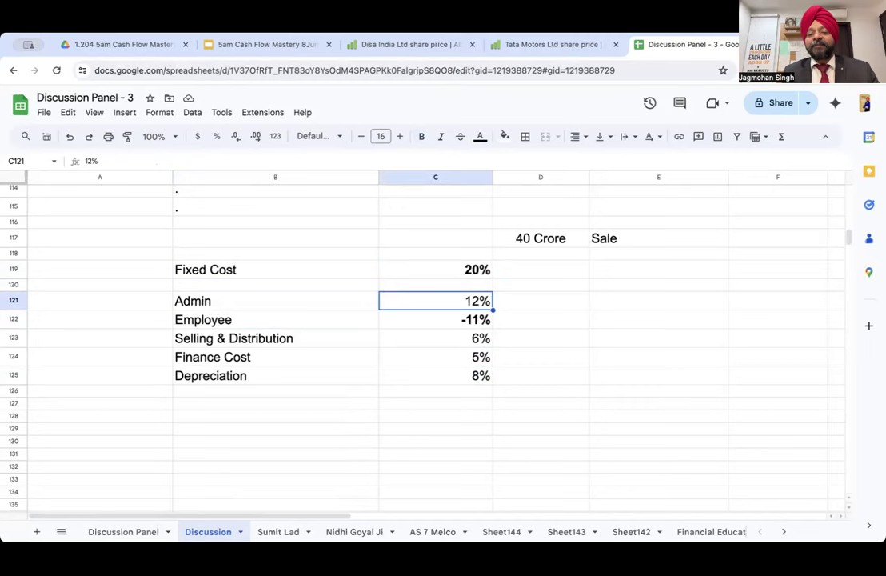
Replace the sale figure in D117 with the plain number 40
key(Right)
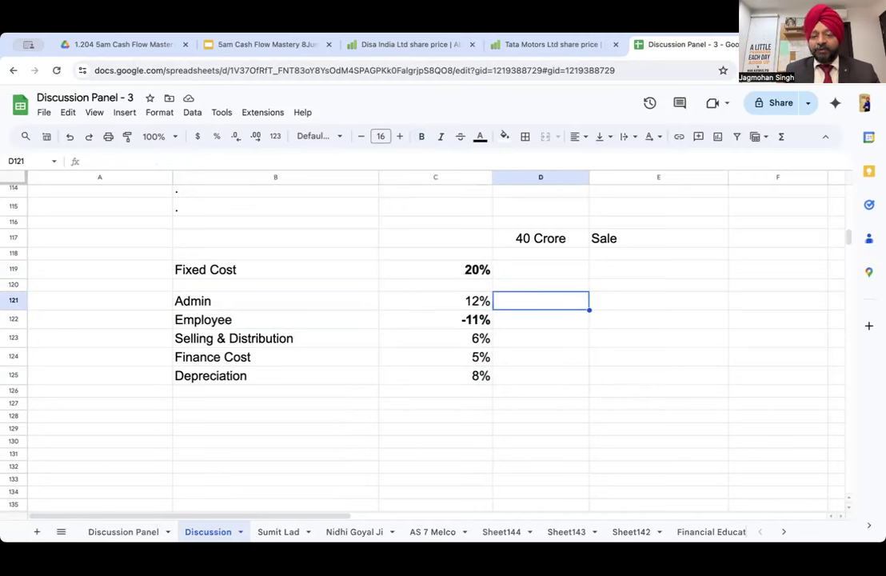
key(Up)
key(Up)
key(Up)
key(Up)
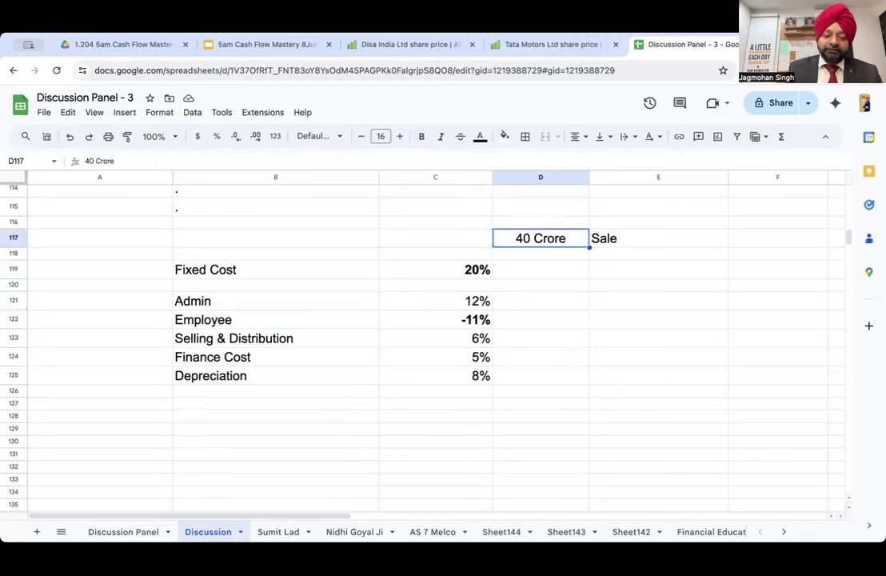
text(40)
key(Return)
Calculate the Admin amount in D121 with =D117*C121 and centre it in the cell
key(Down)
key(Down)
key(Down)
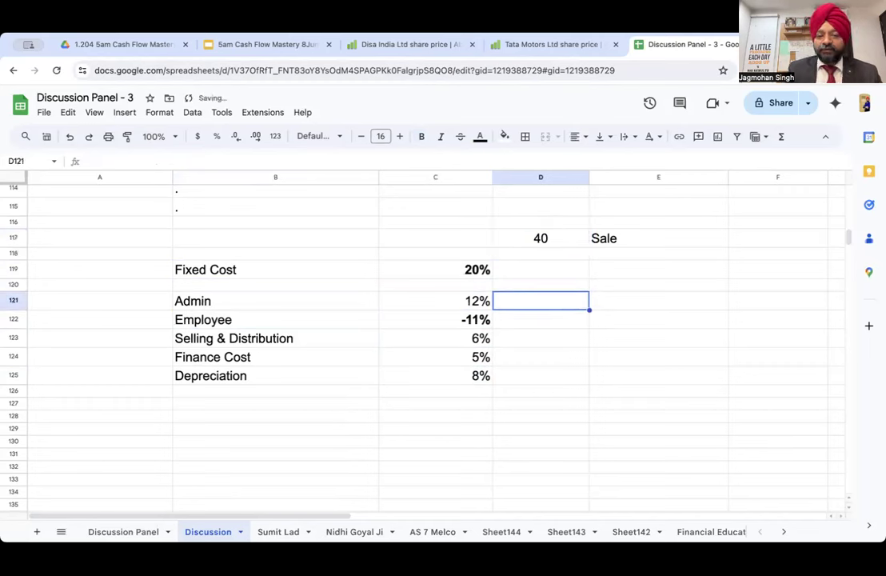
text(=)
key(Up)
key(Up)
key(Up)
key(Up)
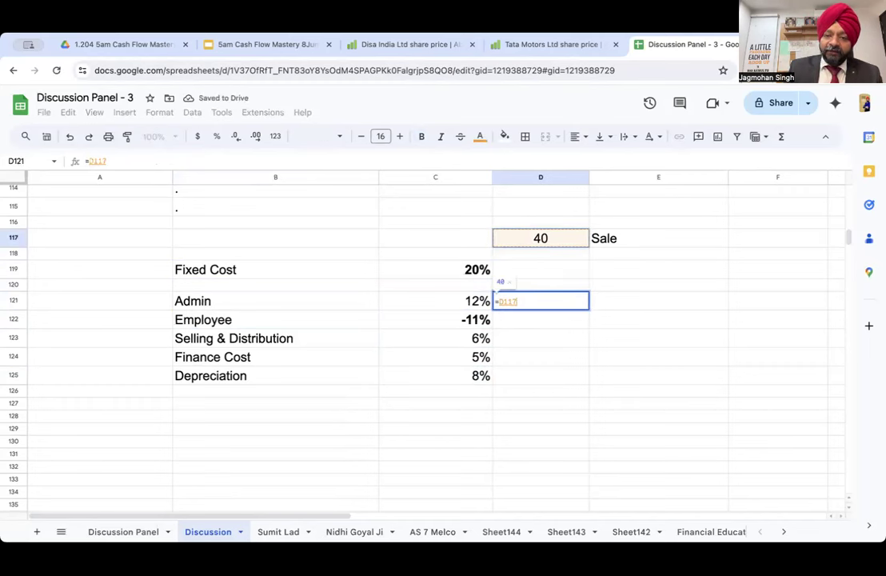
text(*)
key(Left)
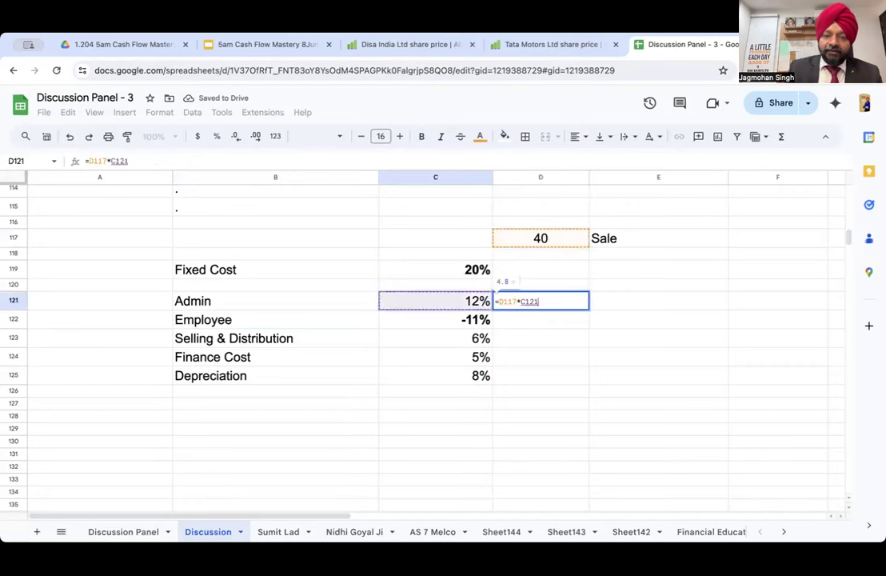
key(Return)
key(Up)
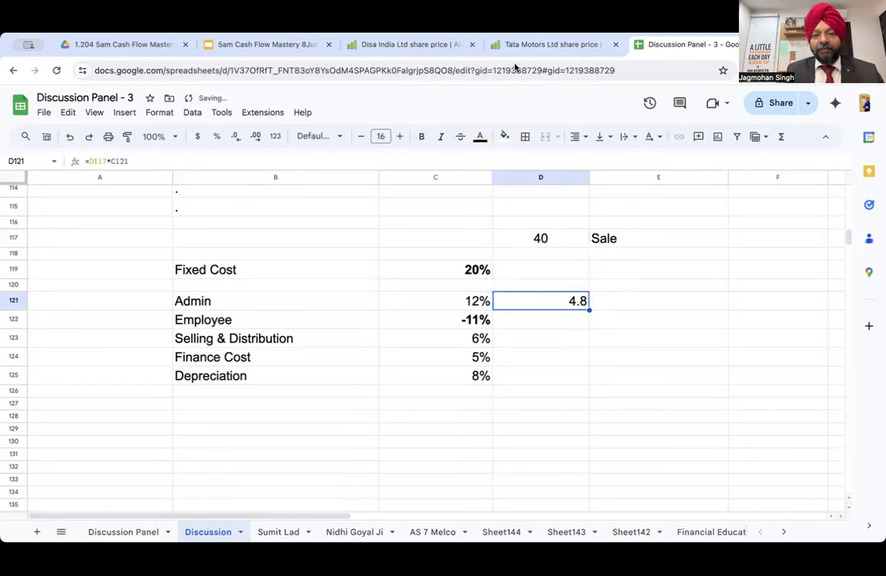
click(576, 138)
click(597, 160)
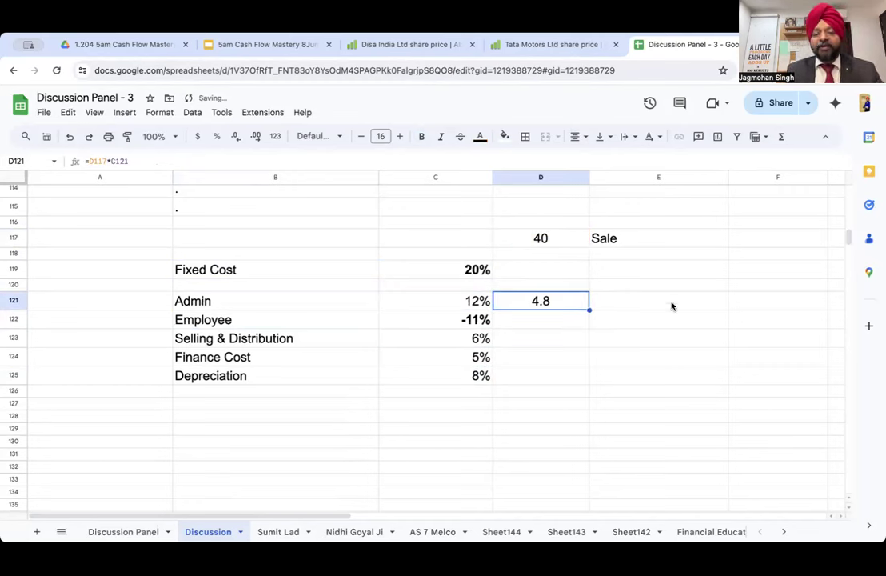
Calculate the Selling & Distribution amount in D123 with =D117*C123
key(Down)
key(Down)
text(=)
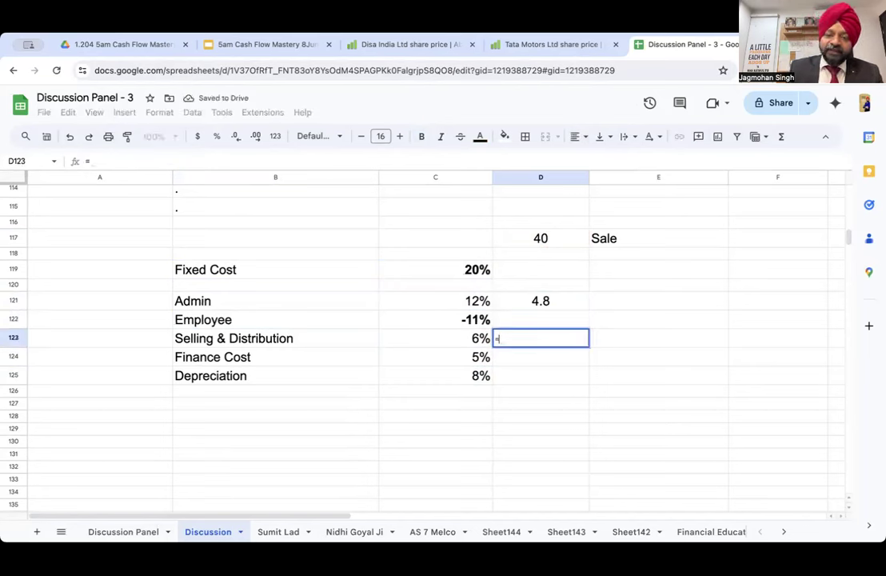
key(Up)
key(Up)
key(Up)
key(Up)
key(Up)
key(Up)
text(*)
key(Left)
key(Return)
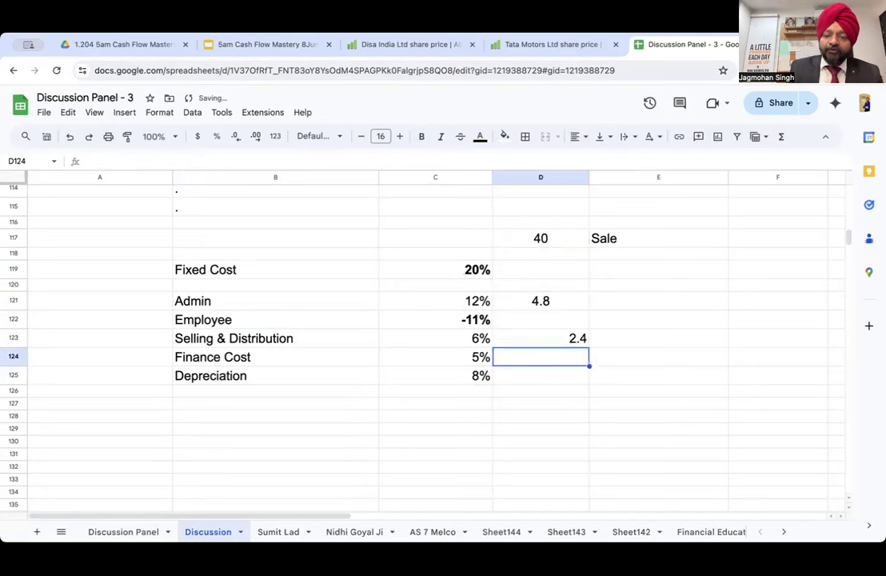
Calculate the Finance Cost amount in D124 by multiplying the sale in D117 by the percentage in C124
text(=)
key(Up)
key(Up)
key(Up)
key(Up)
key(Up)
key(Up)
key(Up)
text(*)
key(Left)
key(Return)
Calculate the Depreciation amount in D125 with =D117*C125
text(=)
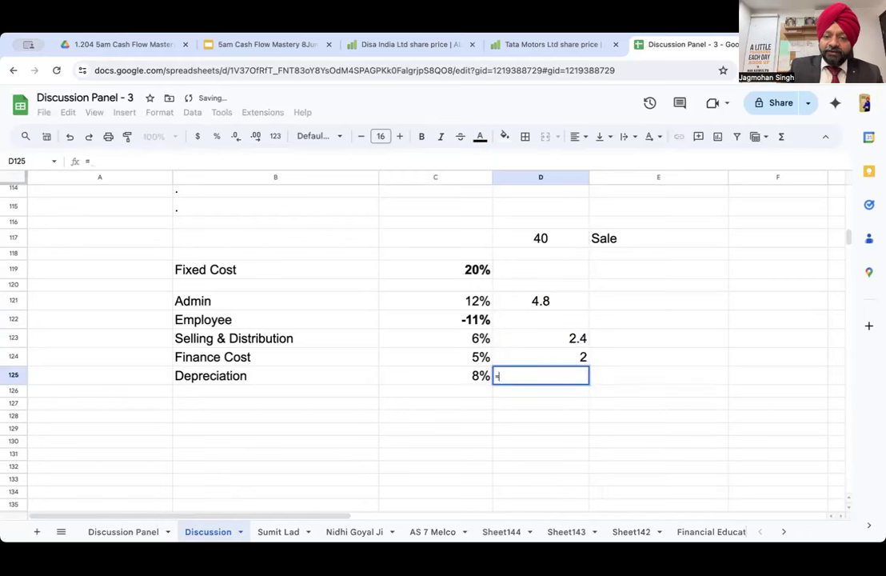
key(Up)
key(Up)
key(Up)
key(Up)
key(Up)
key(Up)
key(Up)
key(Up)
text(*)
key(Left)
key(Return)
Centre-align the category amounts in D121:D125
key(Up)
key(shift+Up)
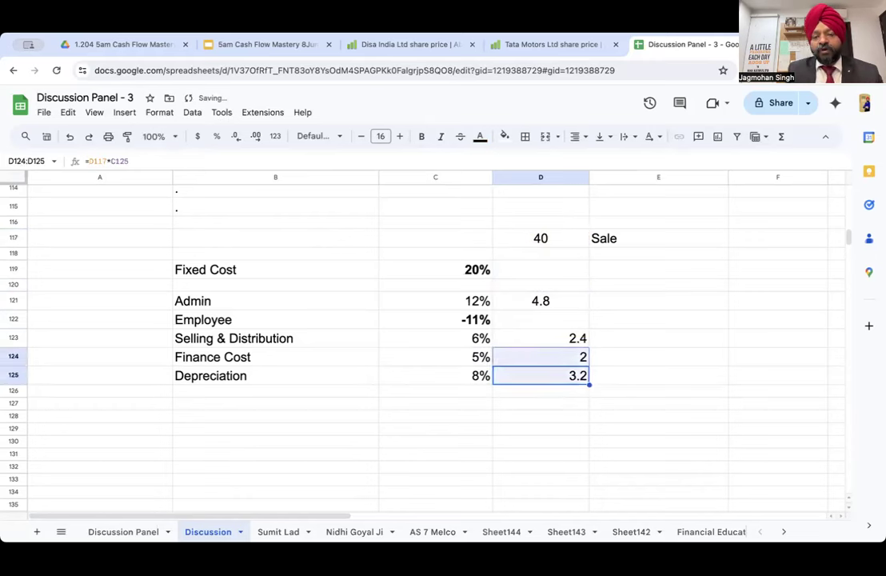
key(shift+Up)
key(shift+Up)
key(shift+Up)
click(575, 138)
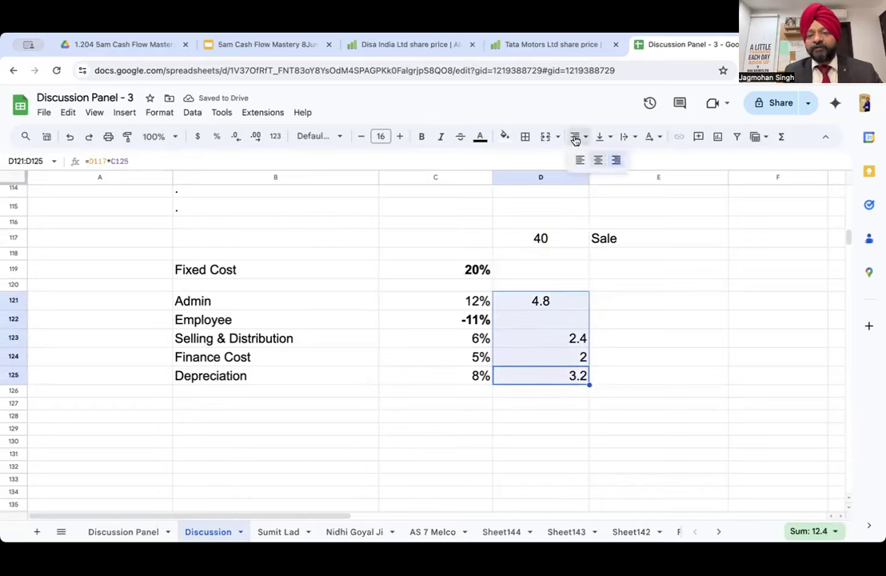
click(598, 160)
Extend the sale label in E117 to read "Sale (Plan)"
click(550, 239)
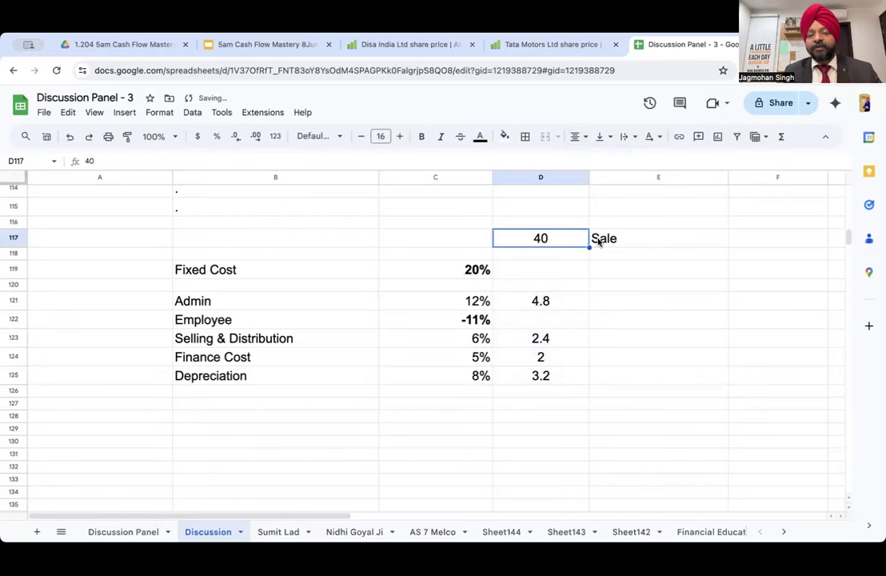
double_click(625, 237)
text((Plan))
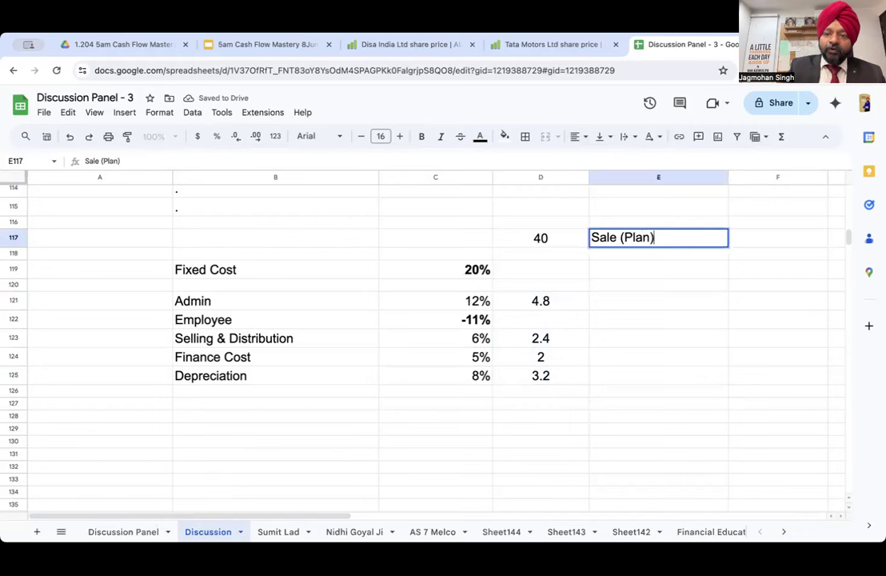
key(Return)
Make the Admin amount in D121 bold
click(543, 303)
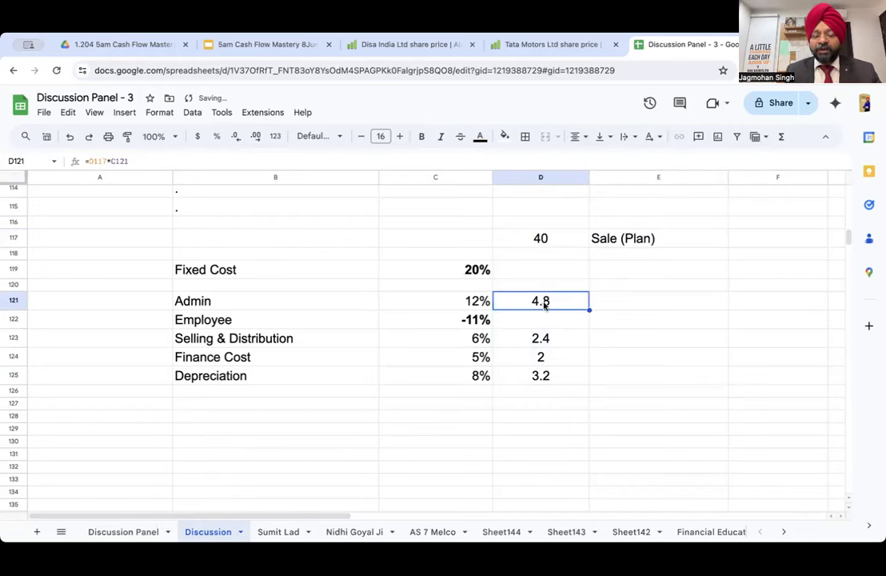
click(259, 304)
click(542, 300)
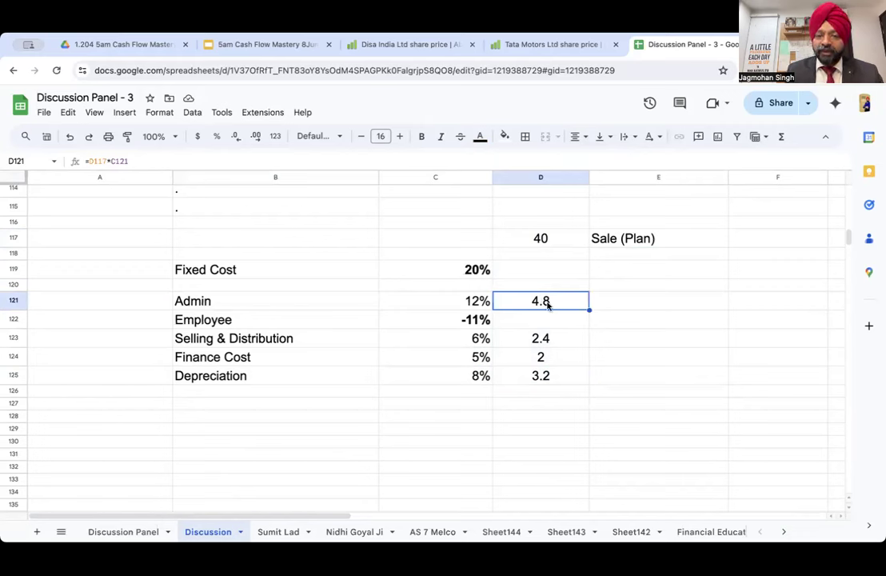
key(ctrl+b)
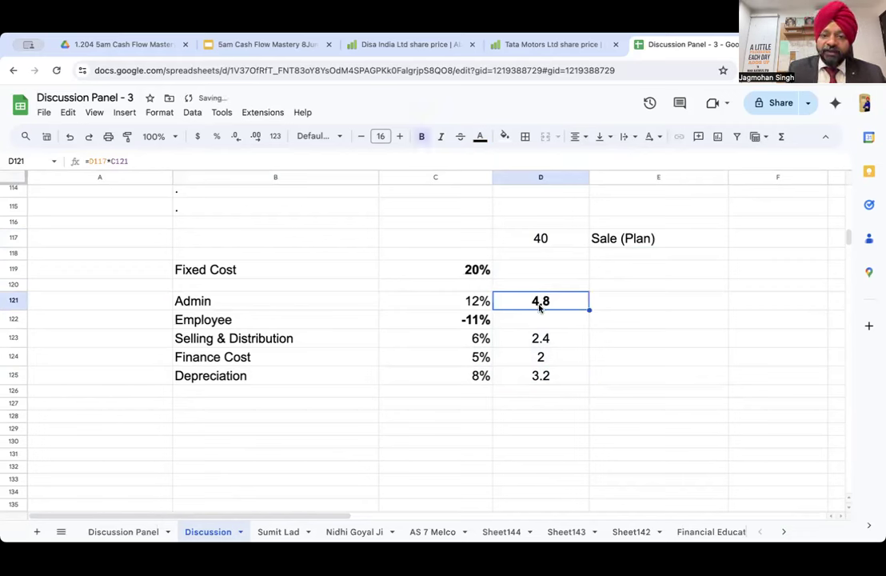
Change the text colour of the Admin percentage in C121 to blue
click(470, 301)
click(485, 142)
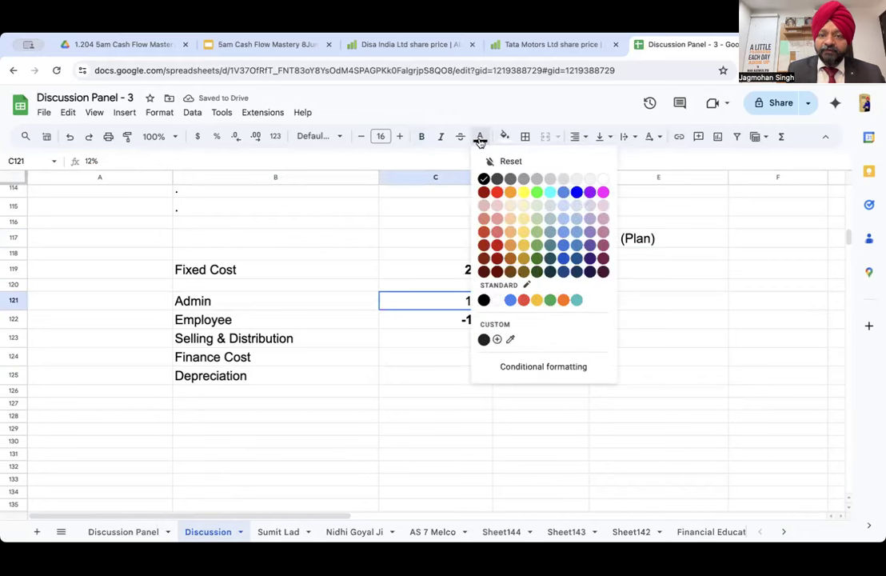
click(575, 196)
Change the text colour of the Selling & Distribution amount in D123 to blue
click(556, 239)
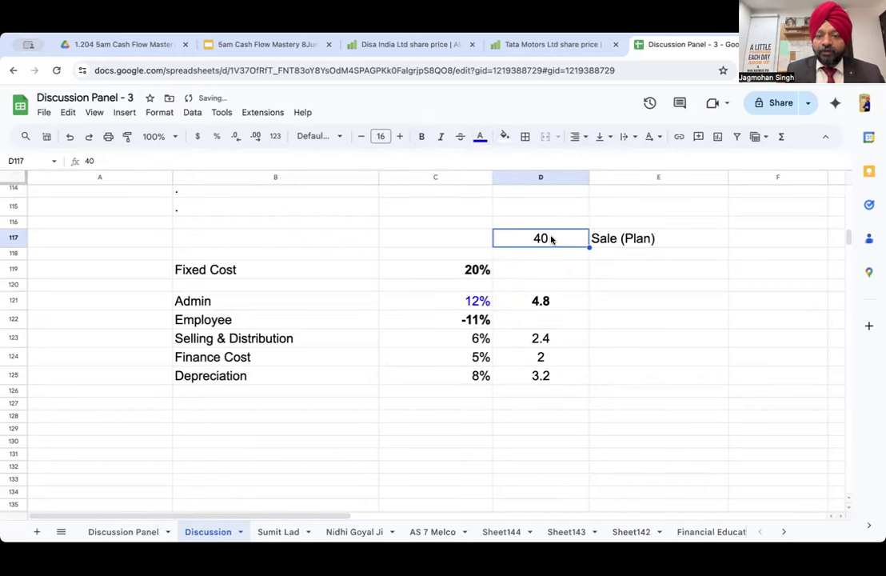
click(530, 338)
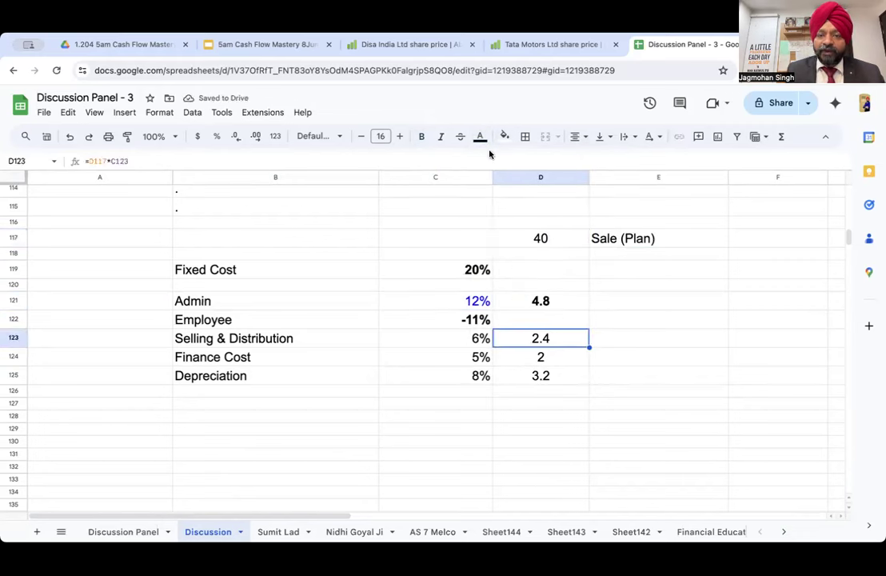
click(480, 136)
click(574, 194)
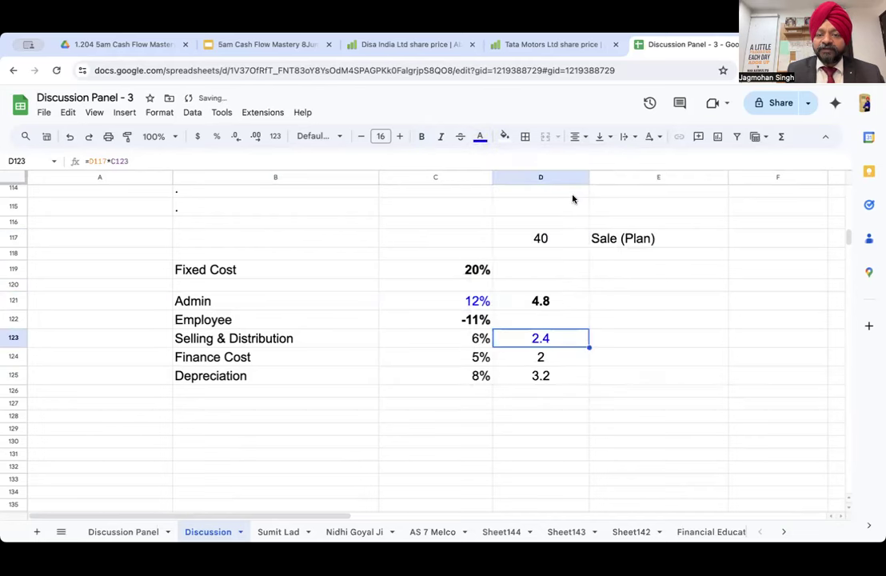
Review the Staff Welfare entry in the ledger list and the planned amounts for Finance Cost and Depreciation
scroll(396, 281, up, 10)
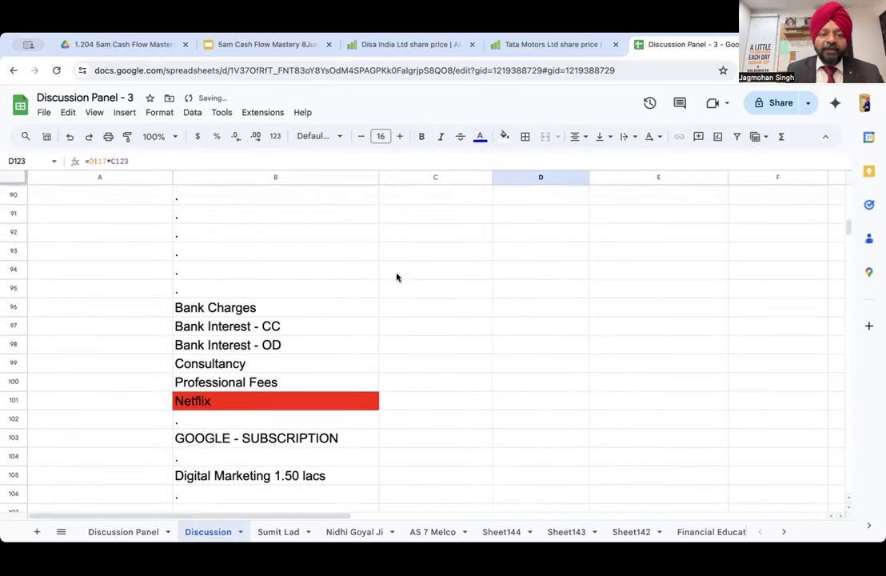
click(251, 318)
click(265, 407)
scroll(265, 407, down, 7)
scroll(264, 407, down, 9)
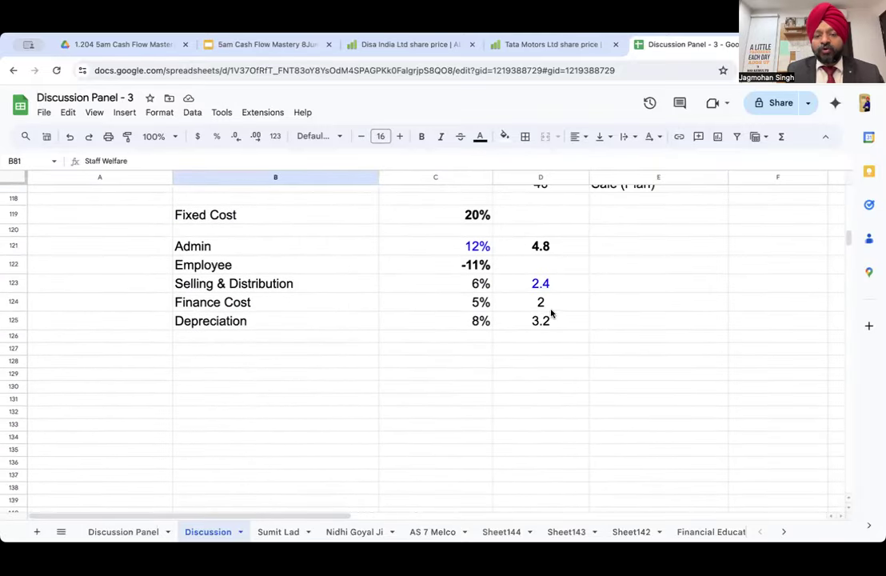
click(555, 307)
click(554, 322)
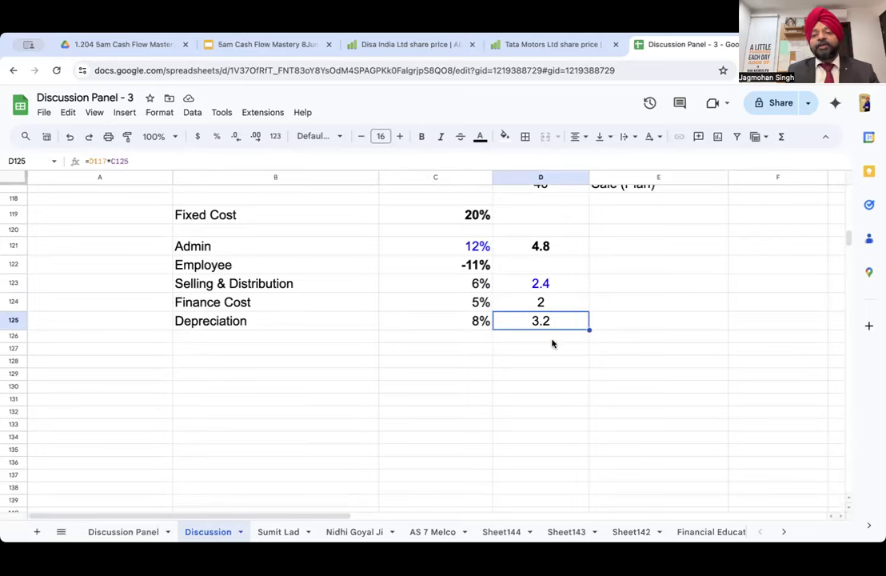
scroll(552, 344, up, 2)
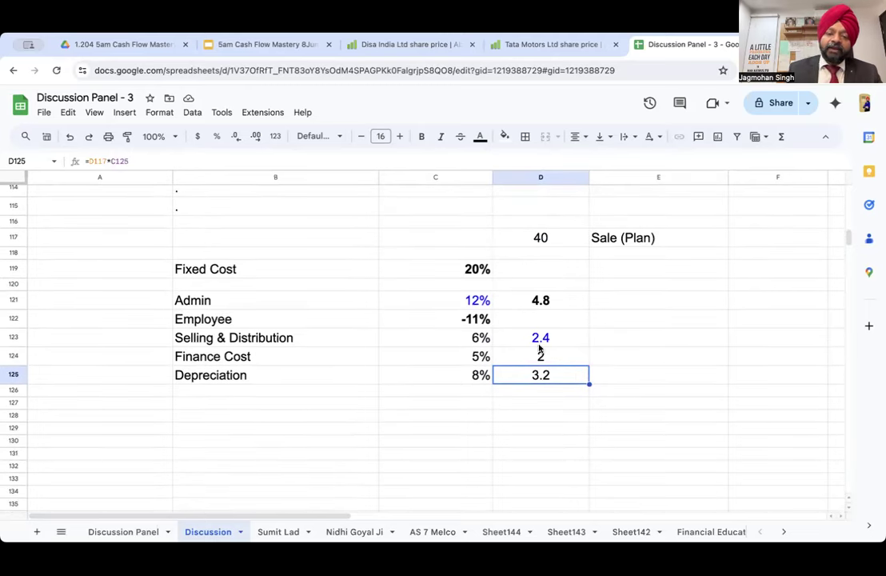
Examine the Employee percentage formula against the Admin percentage and the planned amounts of the other cost categories
click(503, 361)
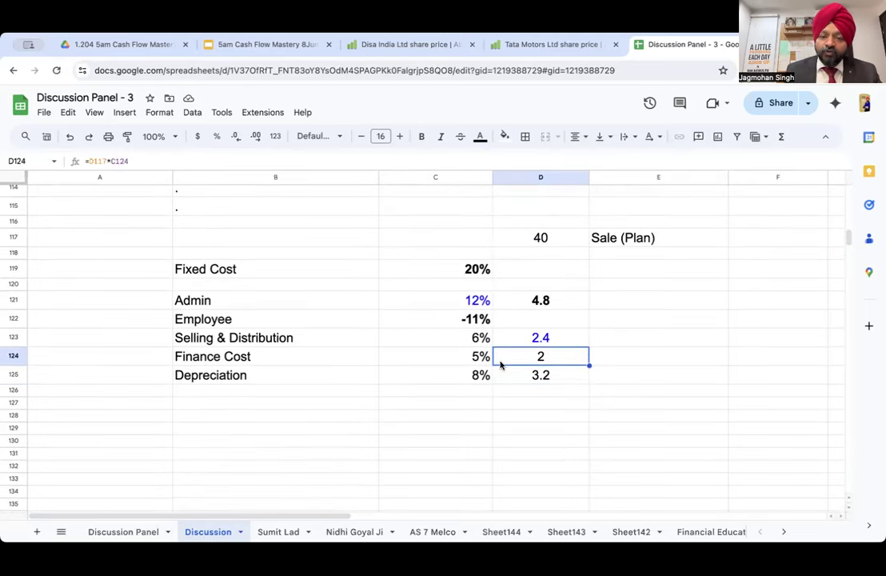
click(527, 320)
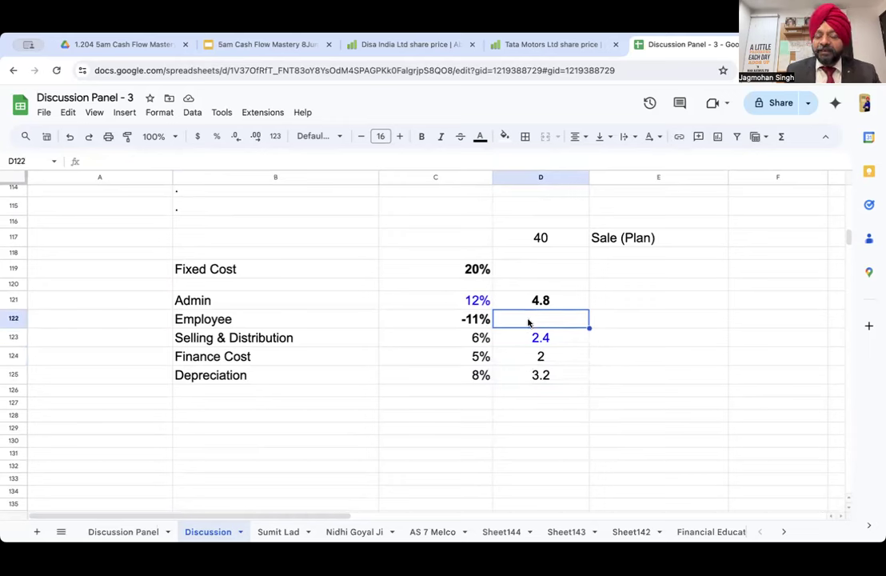
click(477, 320)
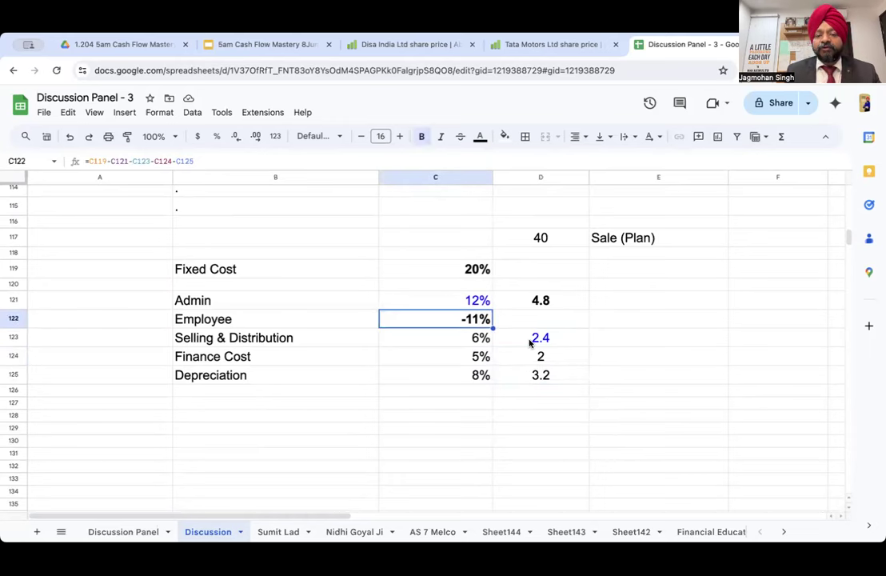
click(527, 340)
click(522, 304)
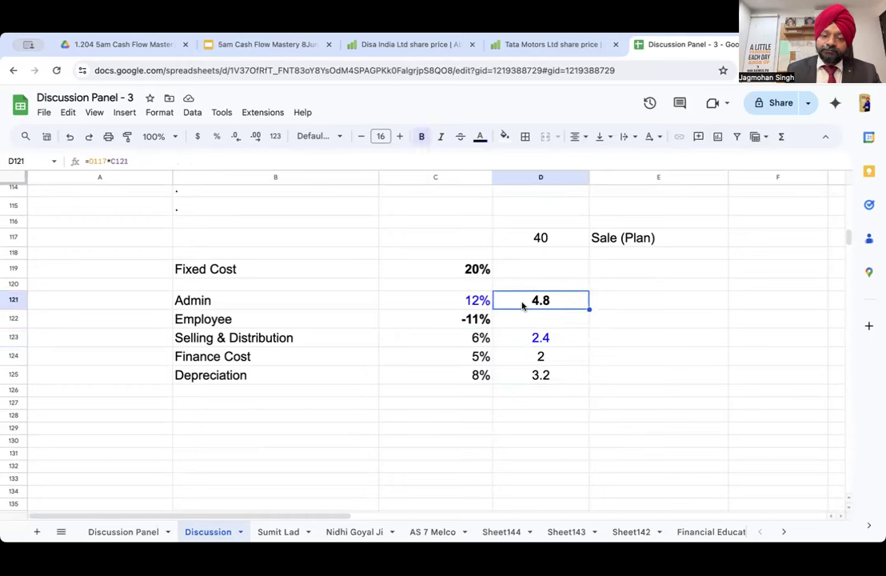
click(476, 308)
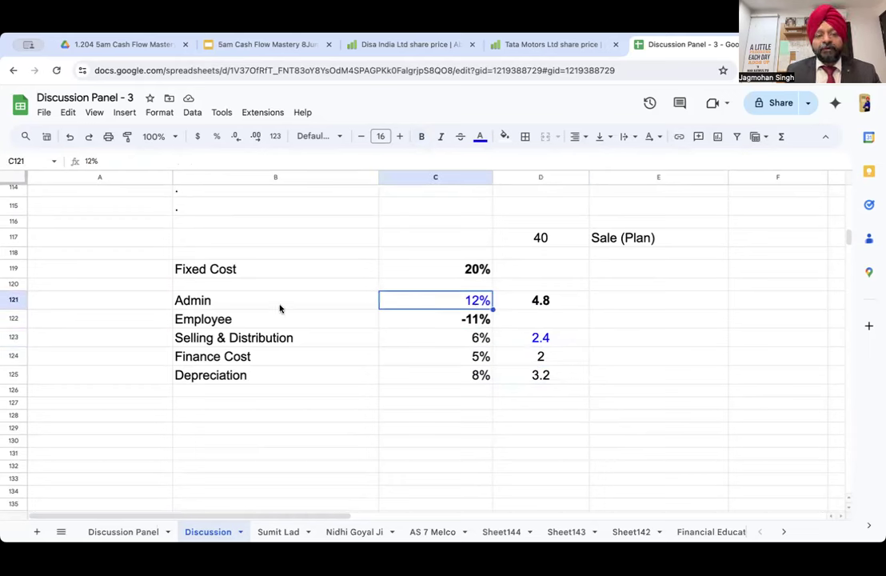
click(467, 321)
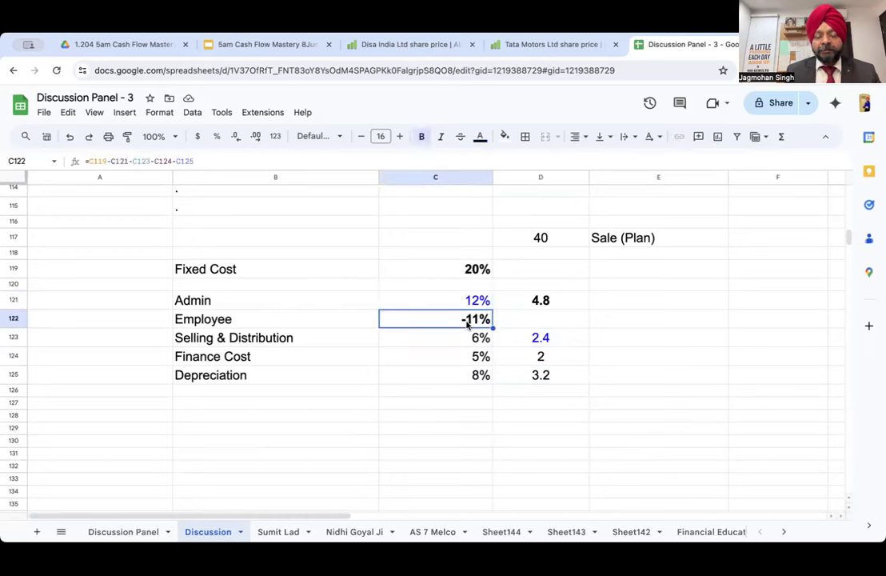
click(375, 306)
click(465, 321)
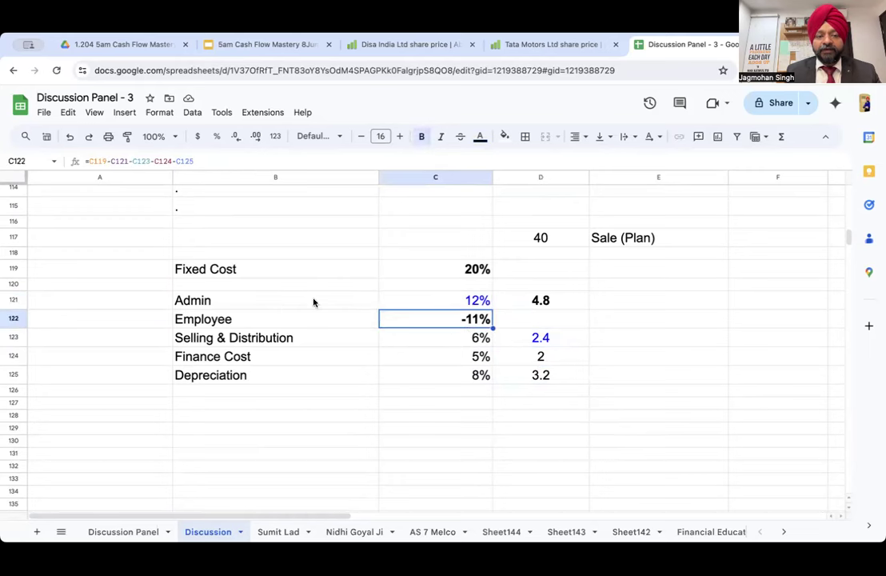
Set the Admin percentage in C121 to 6%
click(439, 304)
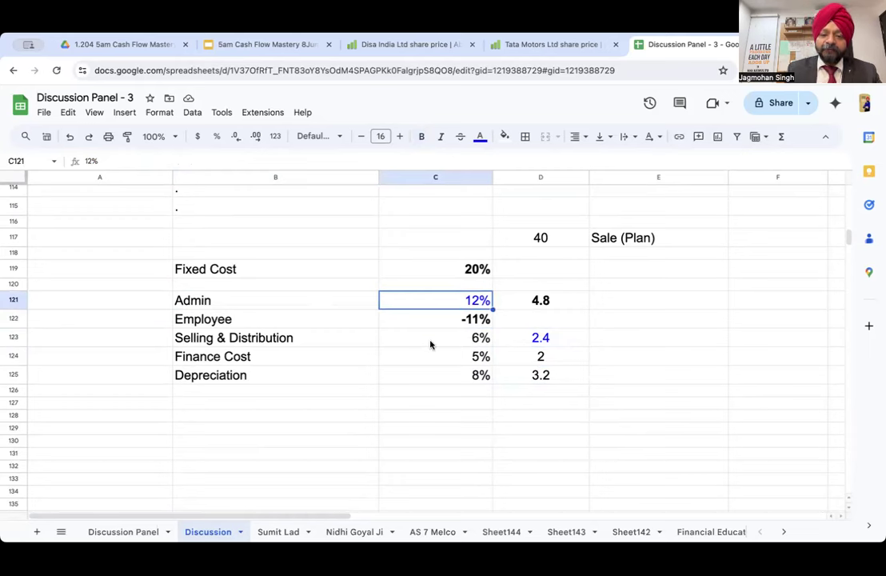
text(6%)
key(Return)
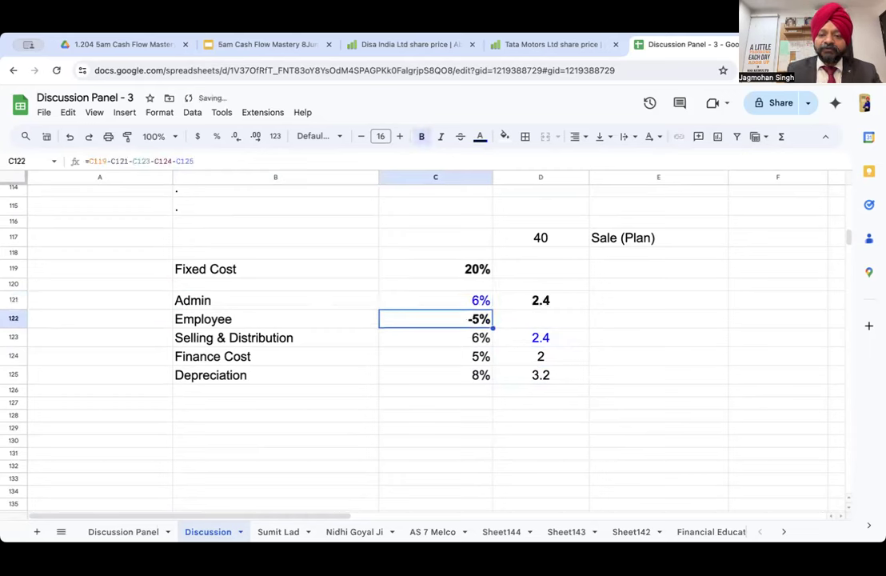
click(439, 301)
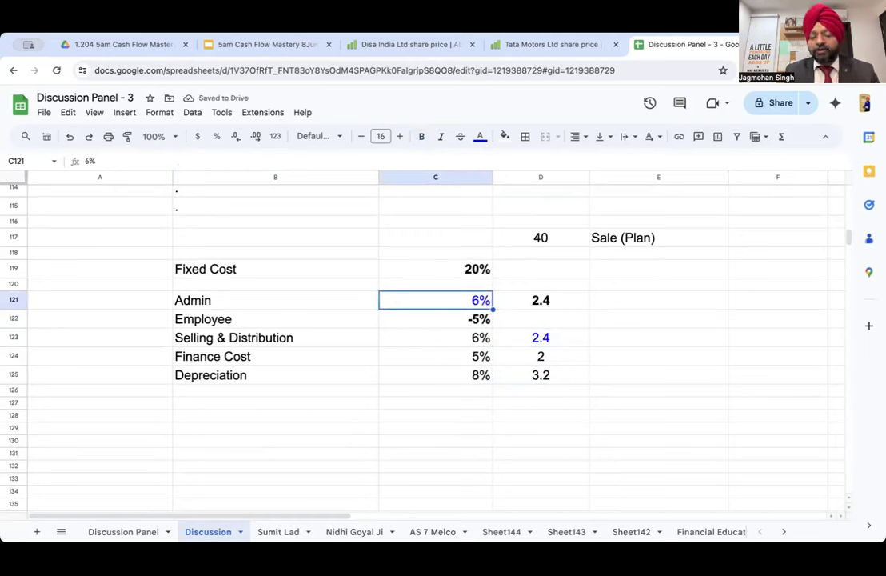
Set the Selling & Distribution percentage in C123 to 3% and the Finance Cost percentage in C124 to 1%
click(436, 337)
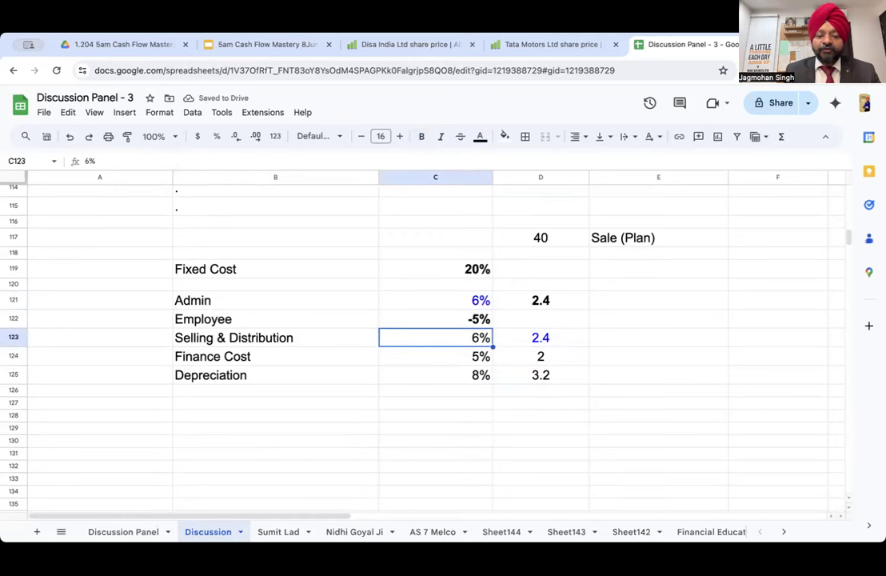
text(3)
key(Return)
key(Left)
key(Right)
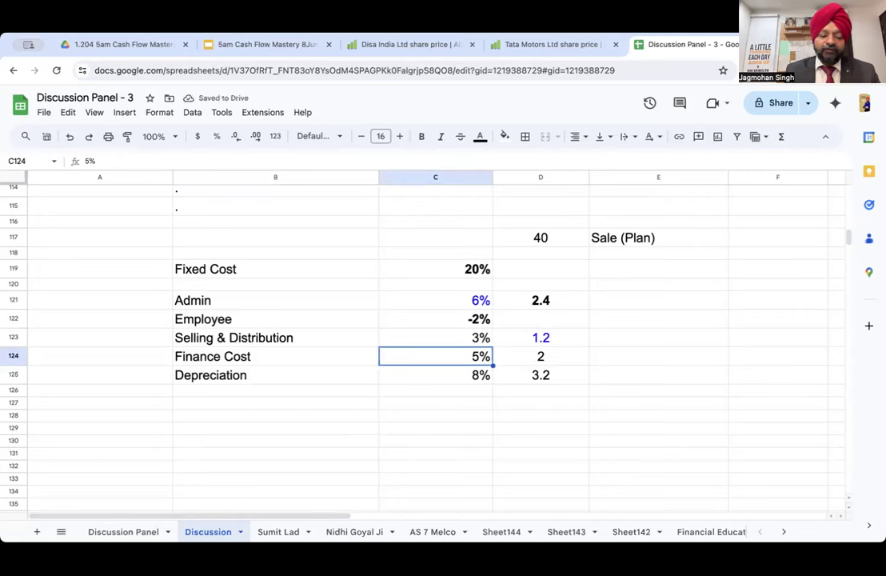
text(1)
key(Return)
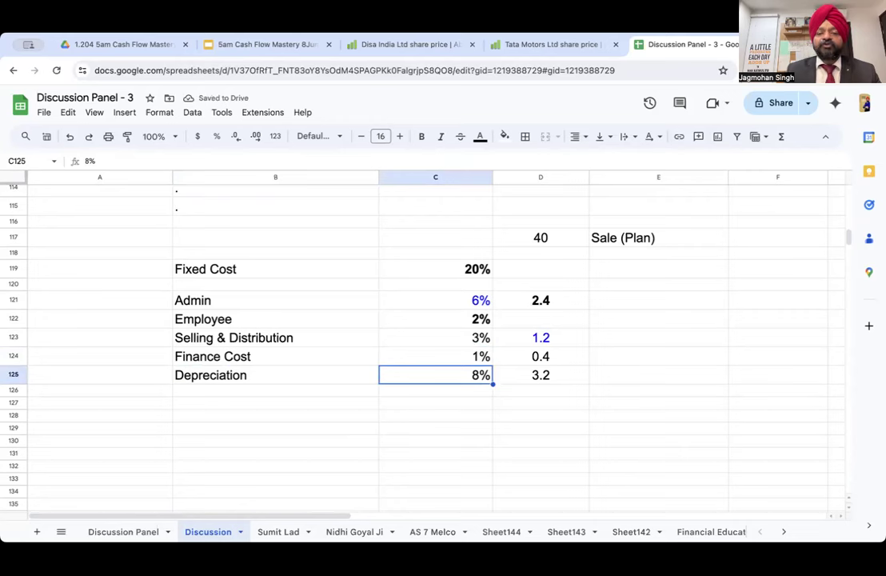
Enlarge the Employee percentage in C122 to font size 30
key(Up)
key(Up)
key(Up)
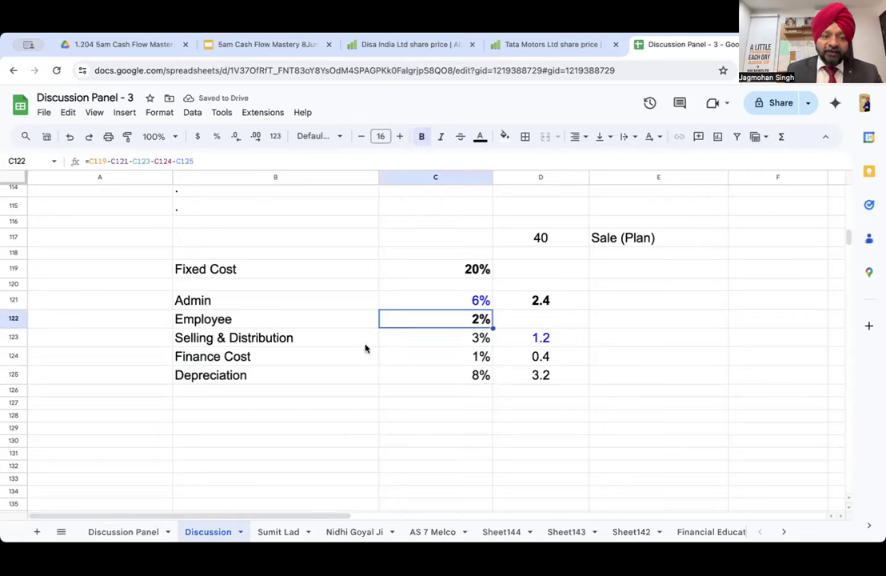
click(279, 321)
click(460, 323)
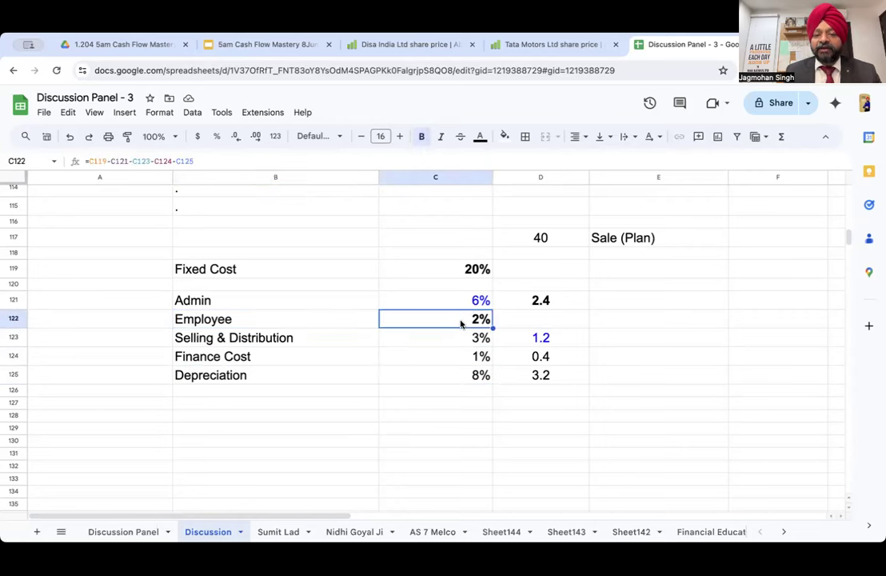
click(400, 137)
click(400, 138)
click(401, 137)
click(401, 137)
click(401, 137)
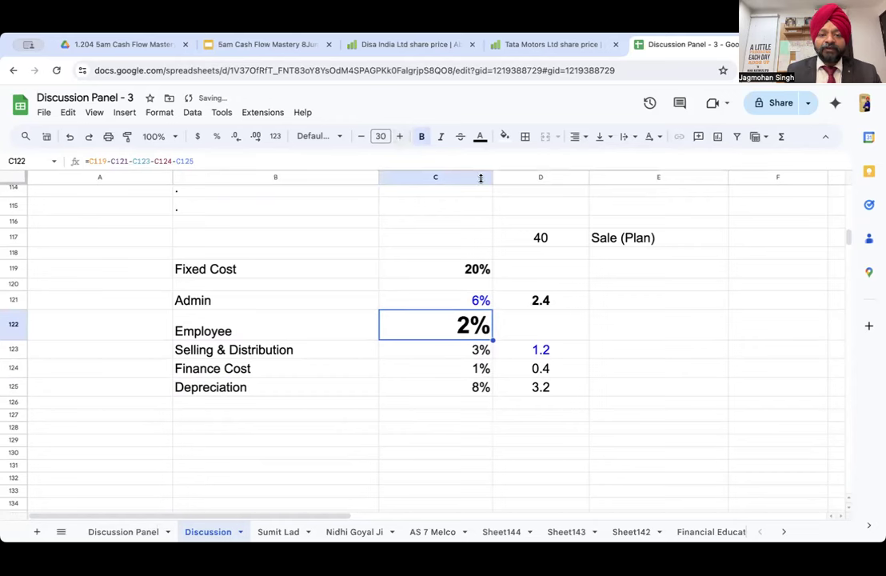
Make the "Security Gaurd" ledger name in B76 bold
click(298, 301)
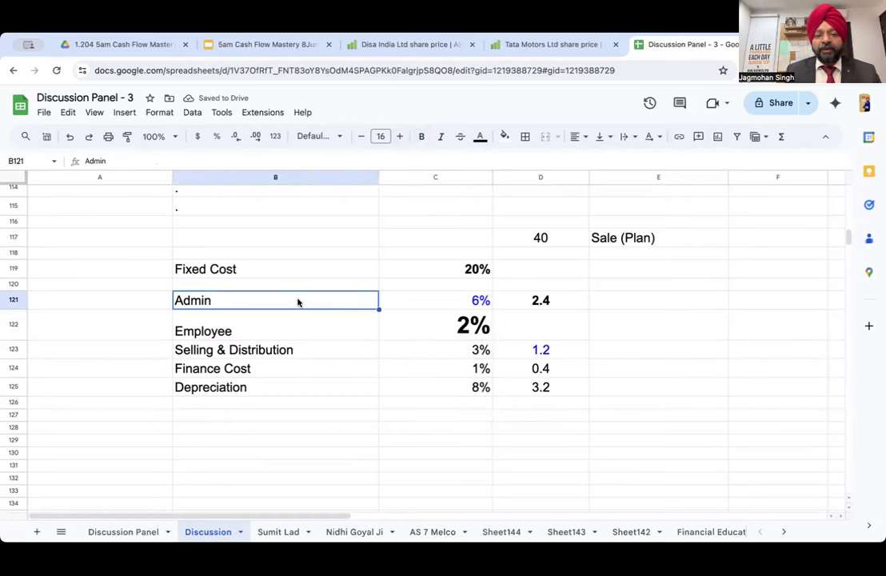
click(429, 301)
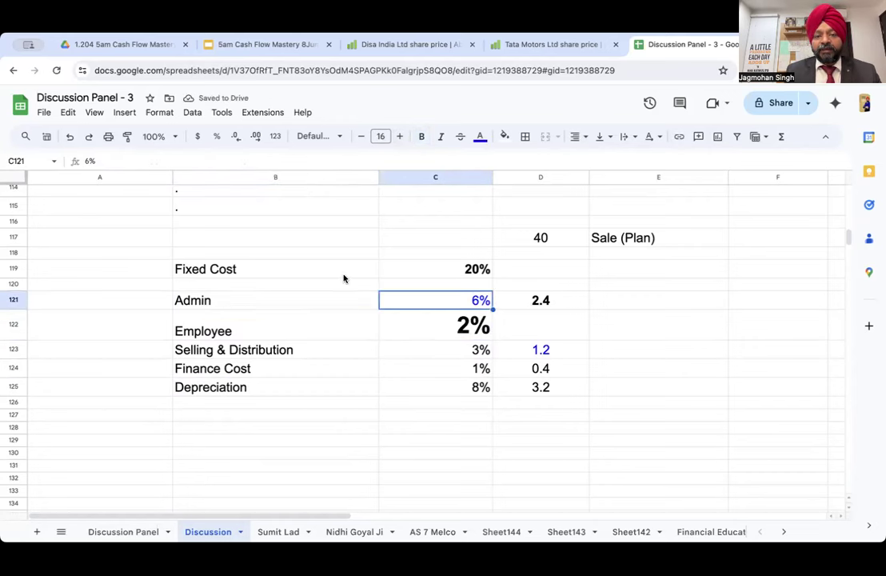
scroll(310, 289, up, 10)
scroll(311, 288, up, 6)
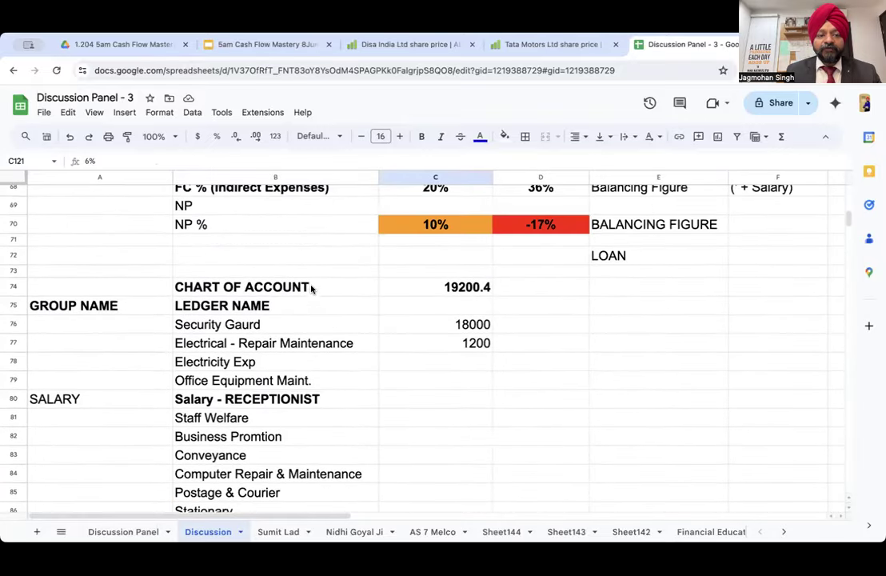
click(229, 325)
key(ctrl+b)
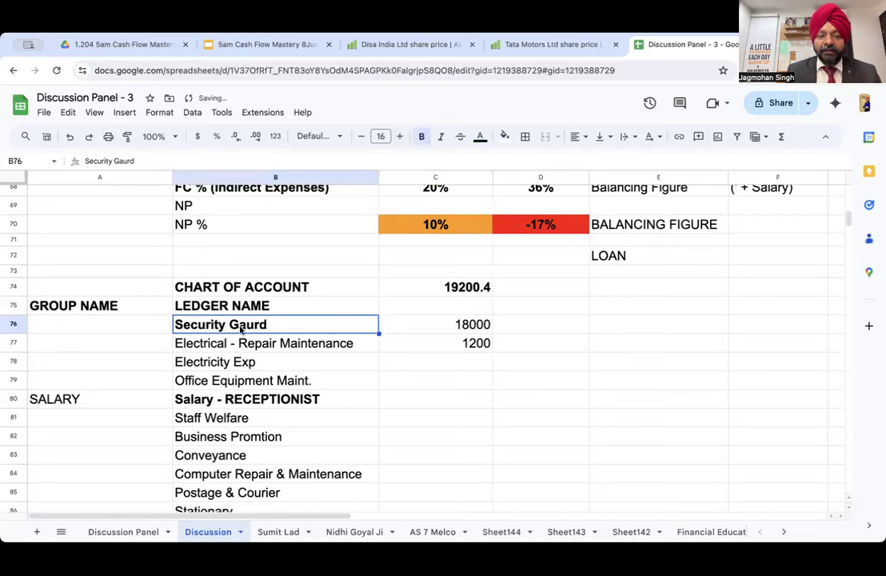
Set the Admin percentage in C121 of the fixed-cost breakdown to 4%
scroll(251, 343, down, 8)
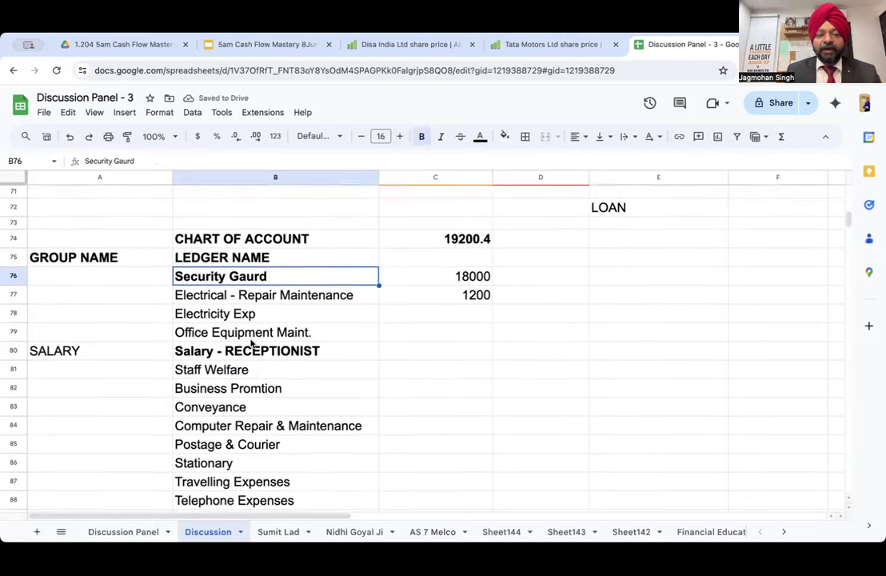
scroll(251, 343, down, 7)
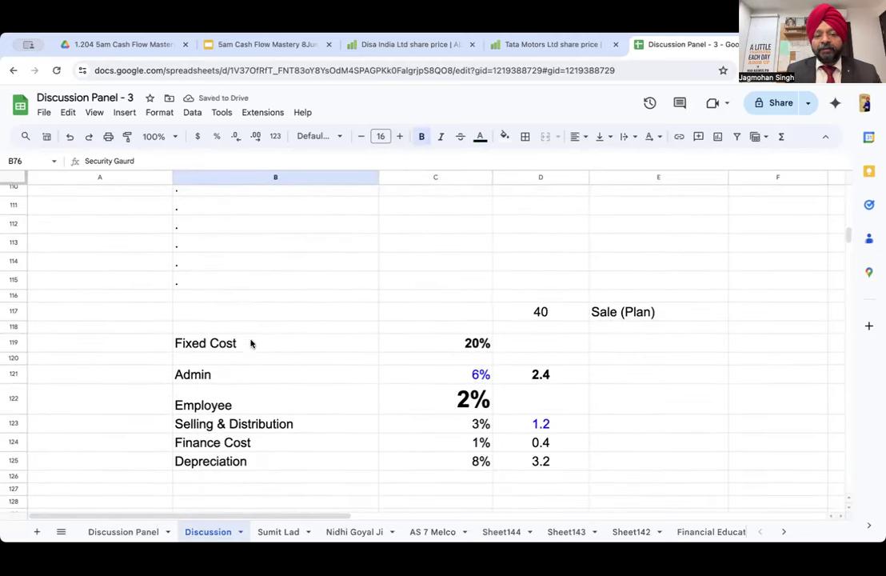
click(465, 378)
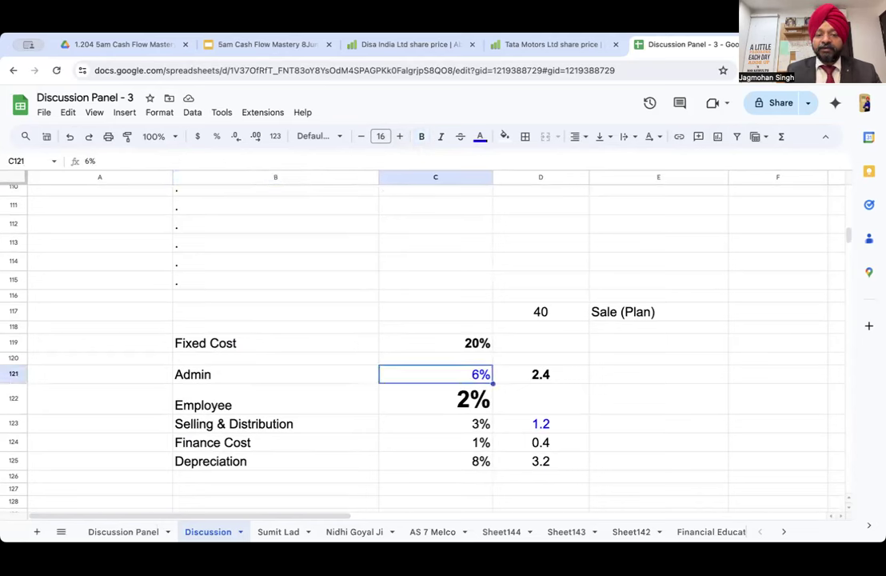
text(4)
key(Return)
click(478, 372)
click(450, 401)
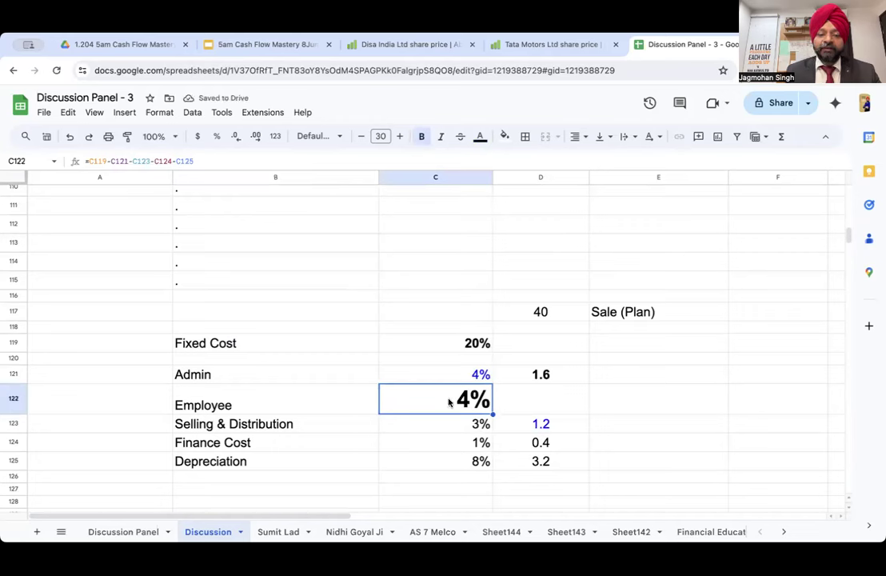
Set the NP % of case A in C70 to 6% and check the case's FC % formula
click(440, 343)
scroll(444, 297, up, 10)
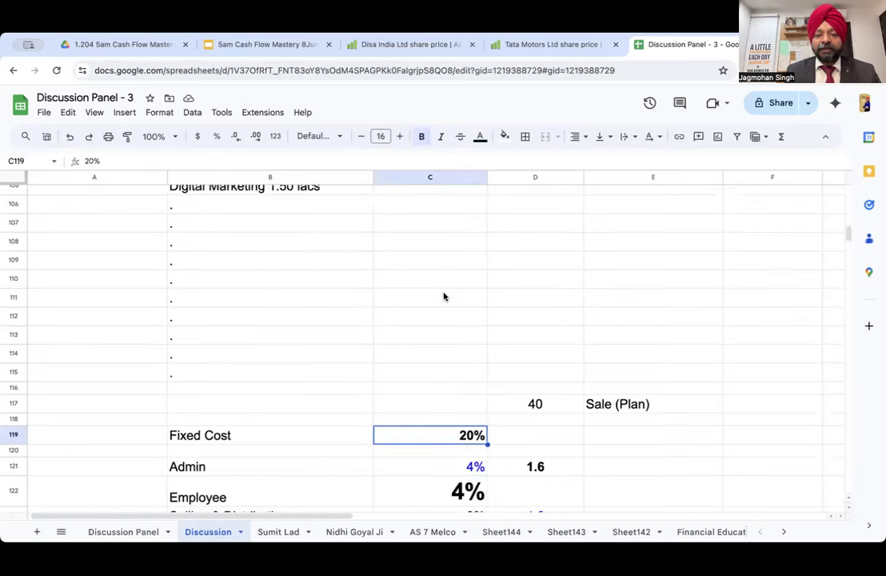
scroll(444, 297, up, 8)
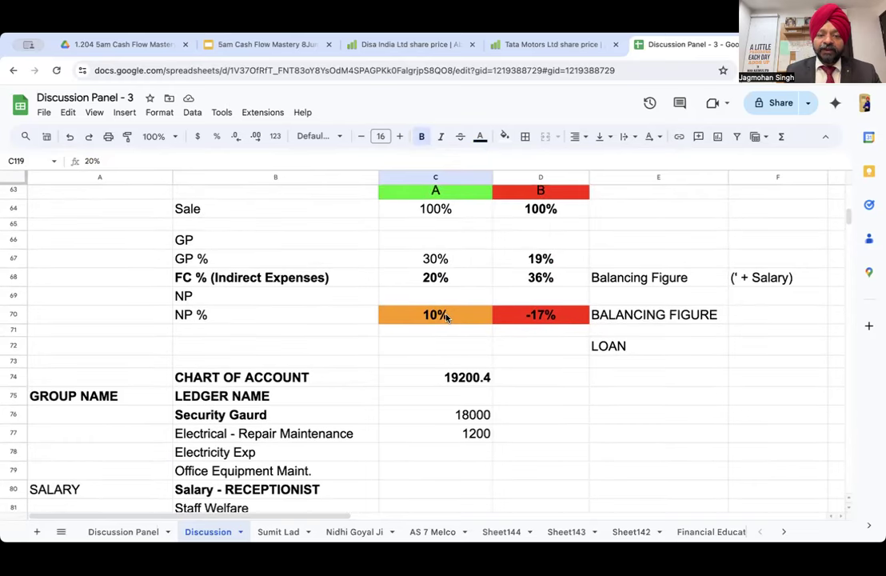
click(473, 317)
text(6%)
key(Return)
click(442, 319)
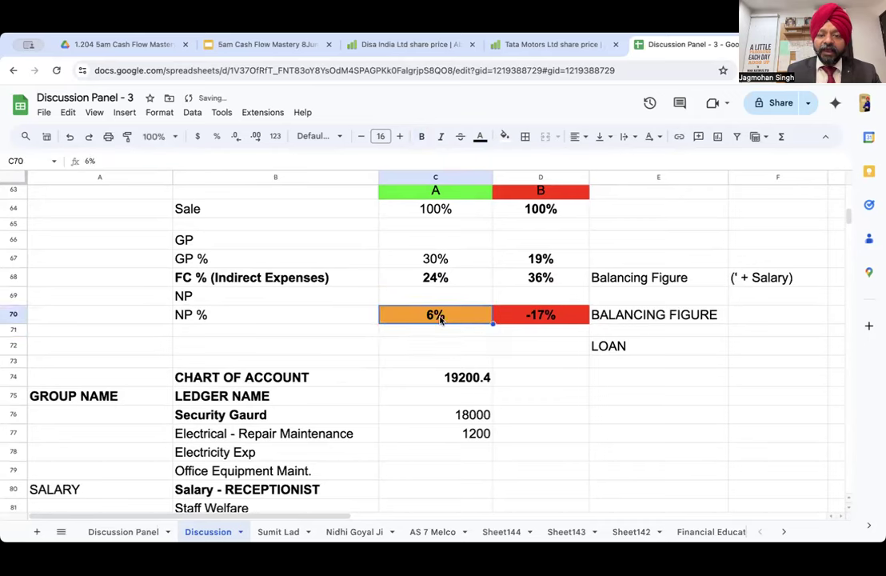
click(447, 280)
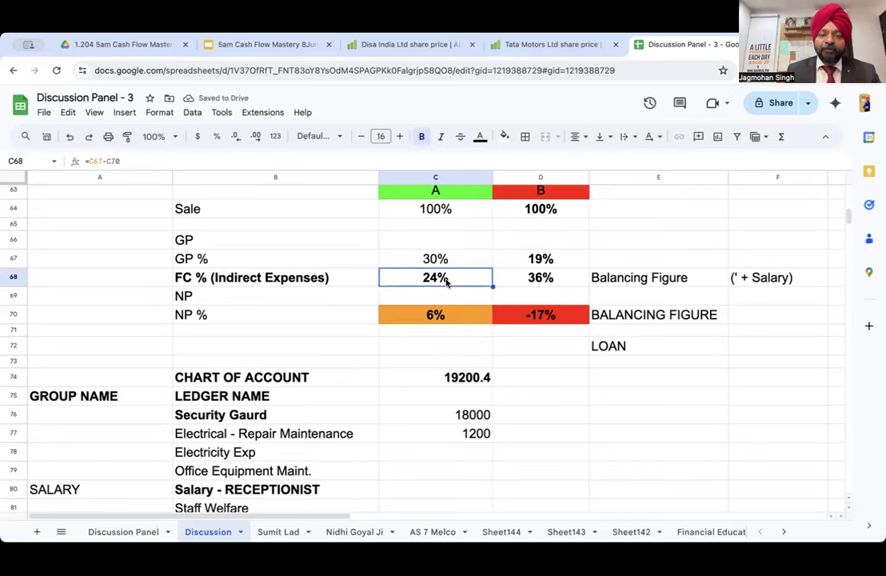
Set the Fixed Cost percentage in C119 to 24% and check the Employee percentage in C122
scroll(449, 320, down, 10)
scroll(453, 350, down, 2)
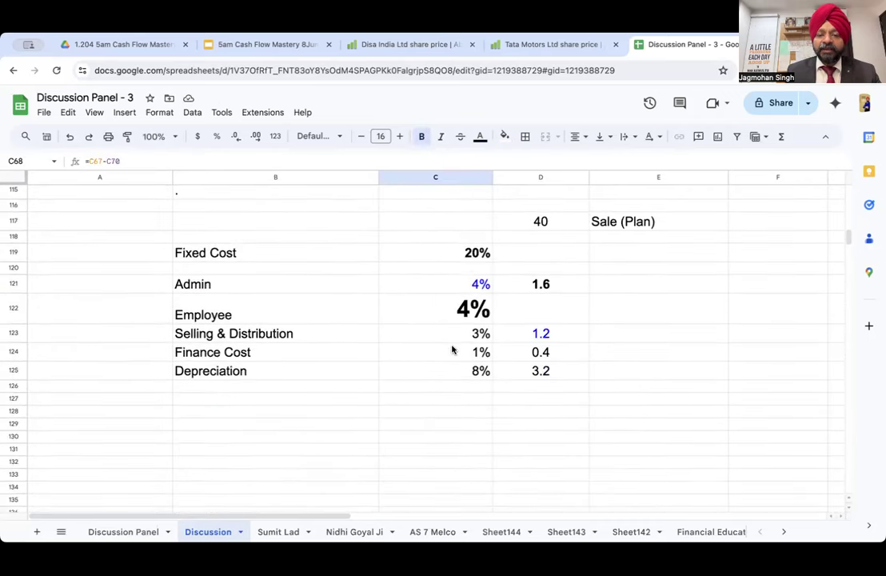
click(462, 254)
text(24)
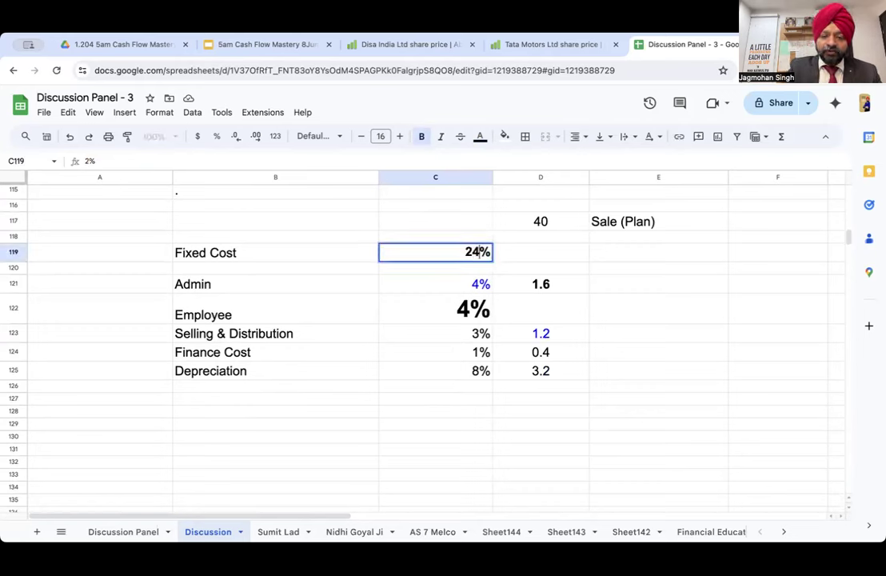
key(Return)
click(451, 310)
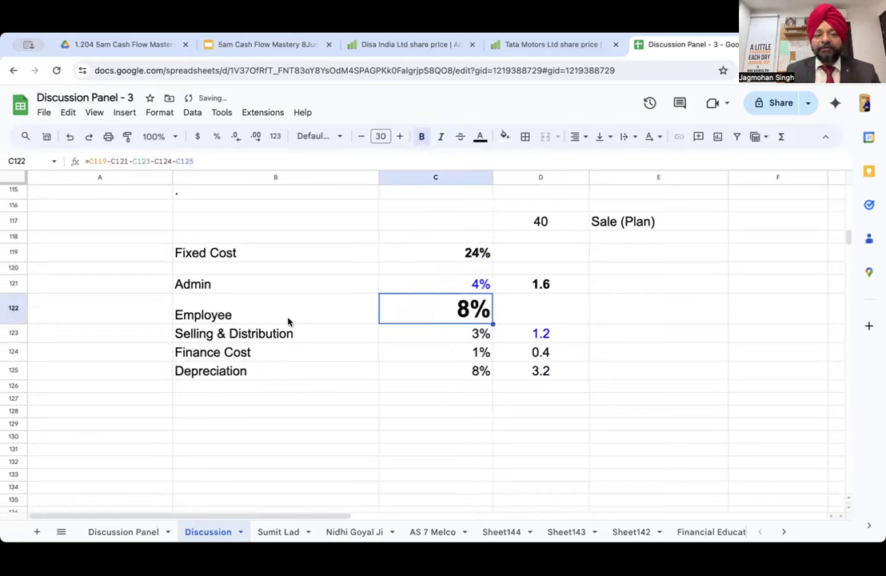
Examine the Employee percentage in C122 and compare the breakdown with the FC % and NP % of cases A and B
click(279, 320)
click(462, 312)
click(312, 313)
click(442, 309)
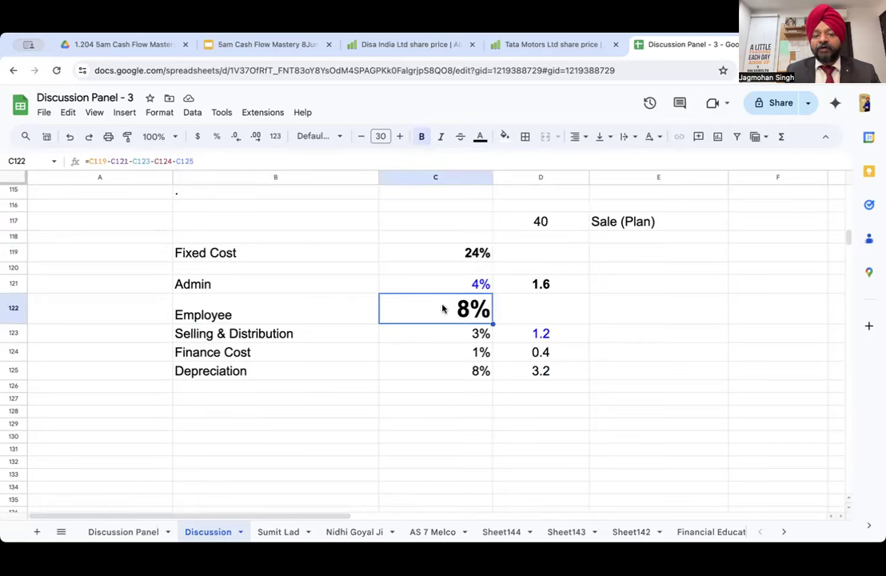
scroll(442, 308, up, 15)
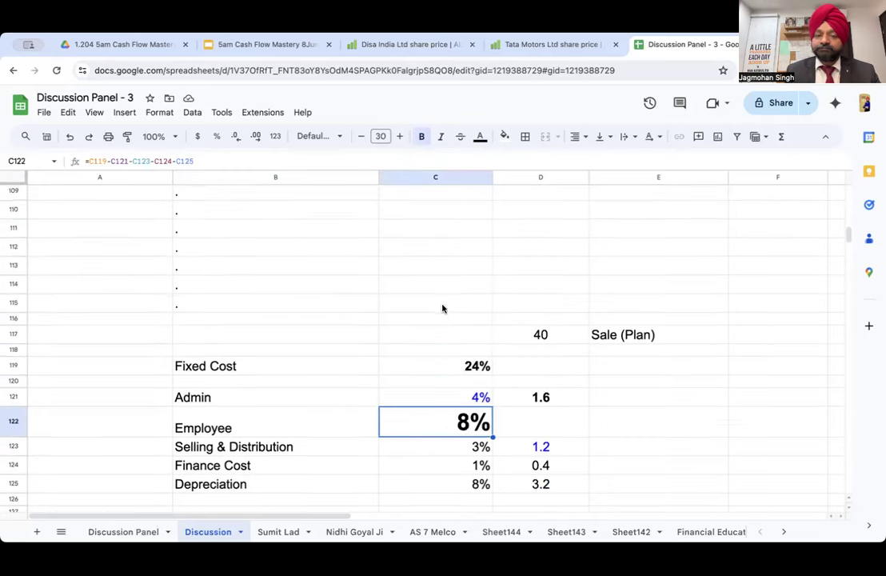
scroll(442, 309, up, 2)
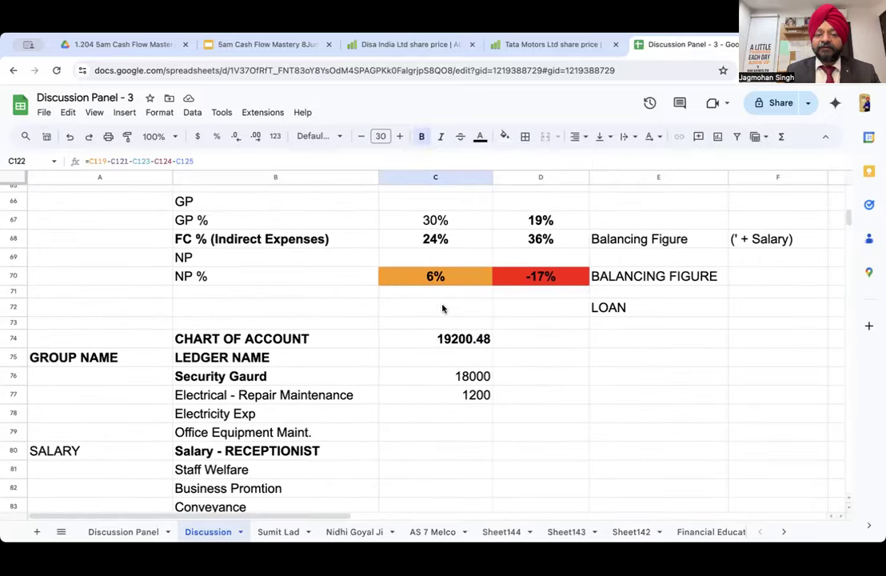
scroll(446, 336, down, 10)
scroll(448, 347, down, 7)
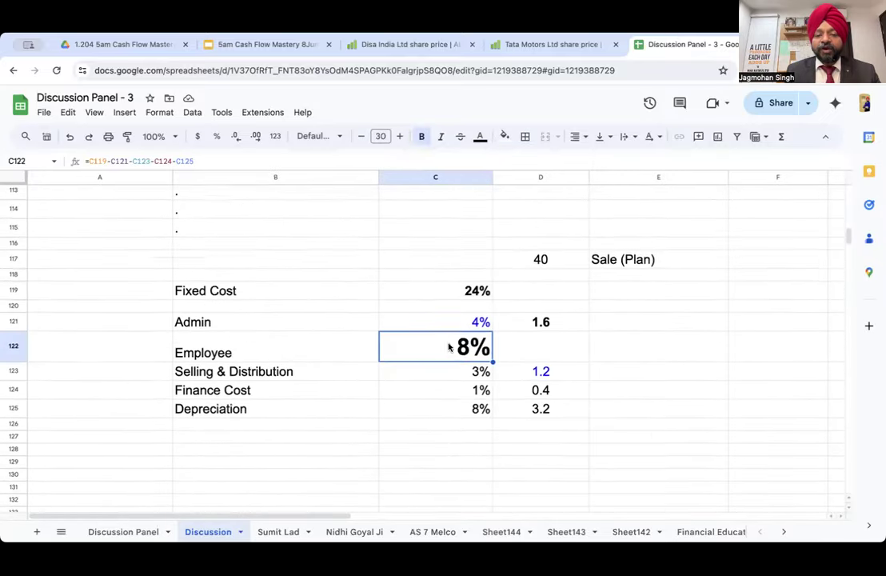
scroll(472, 346, up, 2)
scroll(472, 349, up, 1)
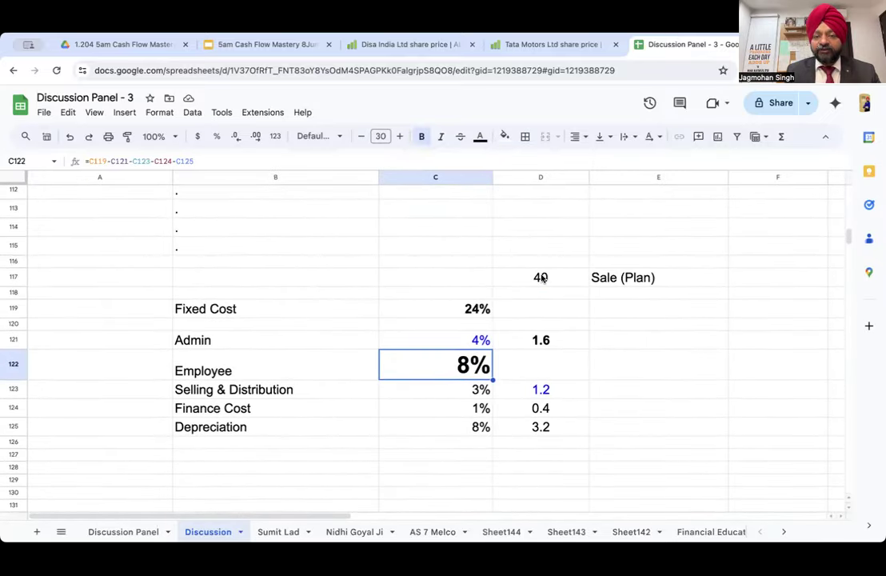
Enter the label SCALE in C117 beside the planned sales figure
click(542, 277)
click(466, 281)
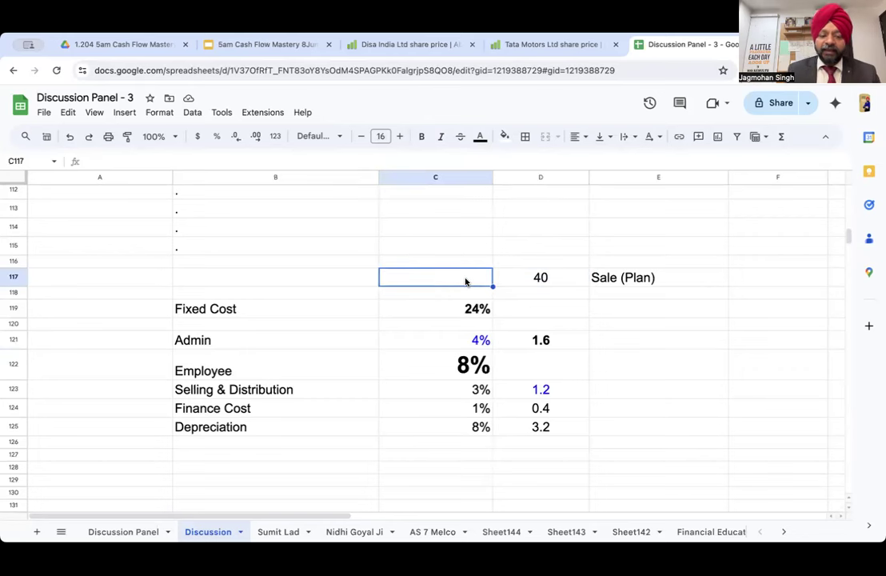
text(SCAL)
key(Return)
key(Up)
key(Return)
text(E)
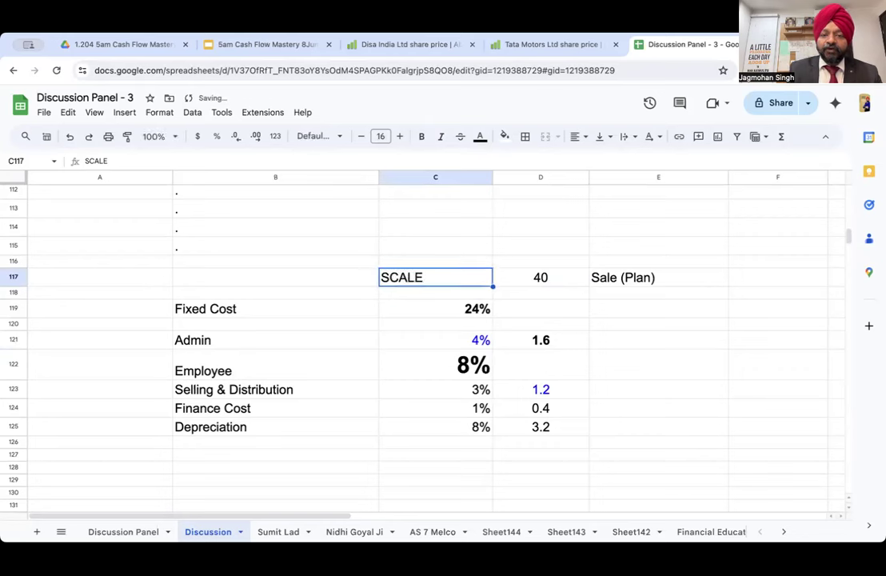
Set the Selling & Distribution percentage in C123 to 4% and check the Employee percentage
key(Right)
key(Down)
key(Down)
key(Down)
key(Down)
key(Left)
key(Down)
key(Down)
key(Down)
key(Left)
key(Right)
key(Down)
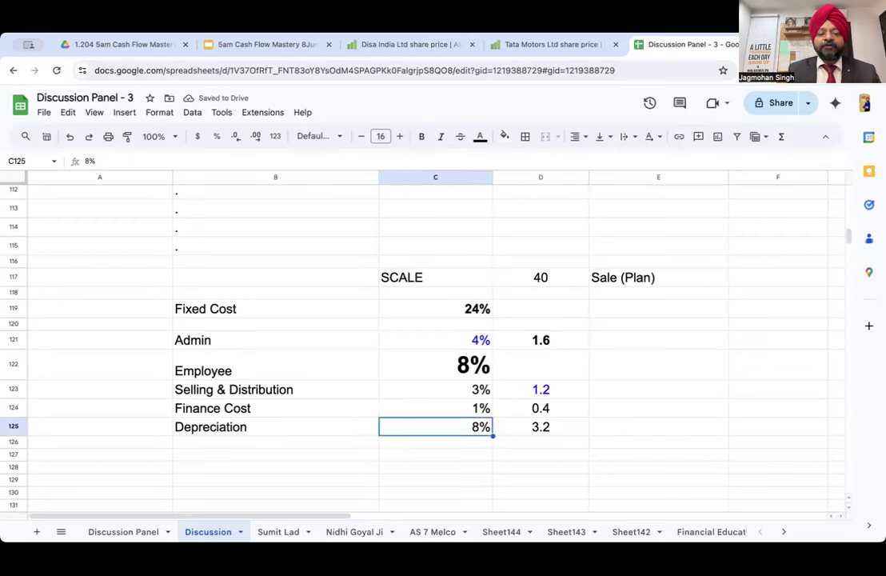
key(Left)
key(Up)
key(Up)
key(Right)
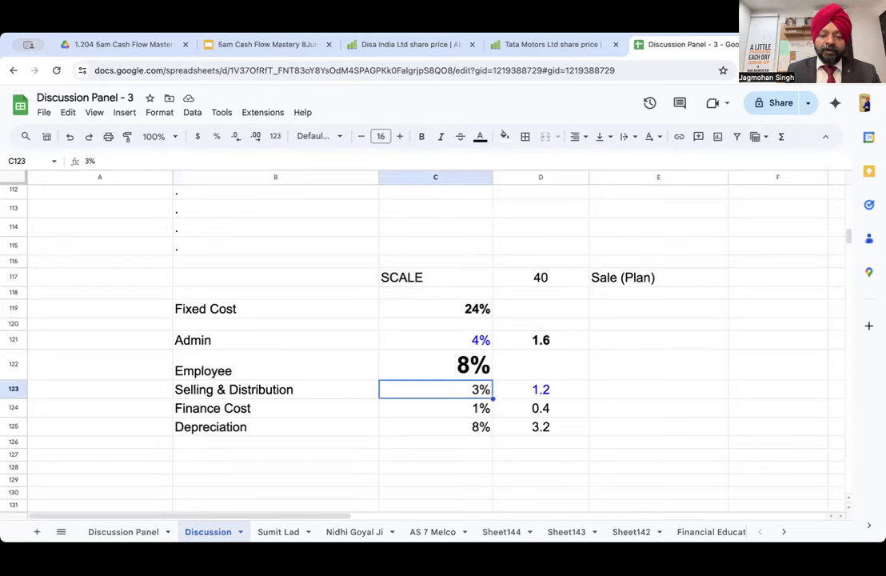
text(4)
key(Up)
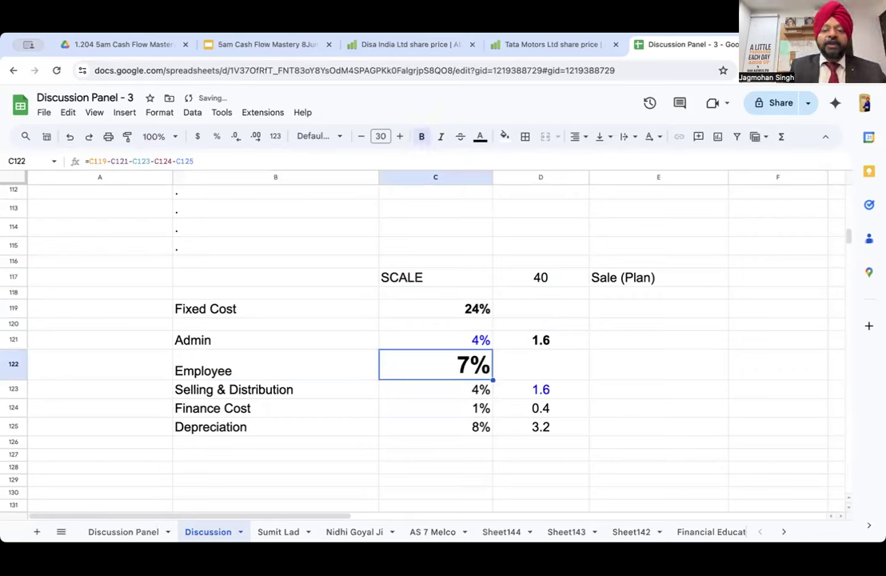
key(Right)
key(Right)
key(Left)
key(Left)
key(Left)
key(Right)
key(Right)
key(Left)
key(Left)
key(Left)
Enter 12% in E122 of the Employee row as a comparison figure
key(Right)
key(Right)
key(Right)
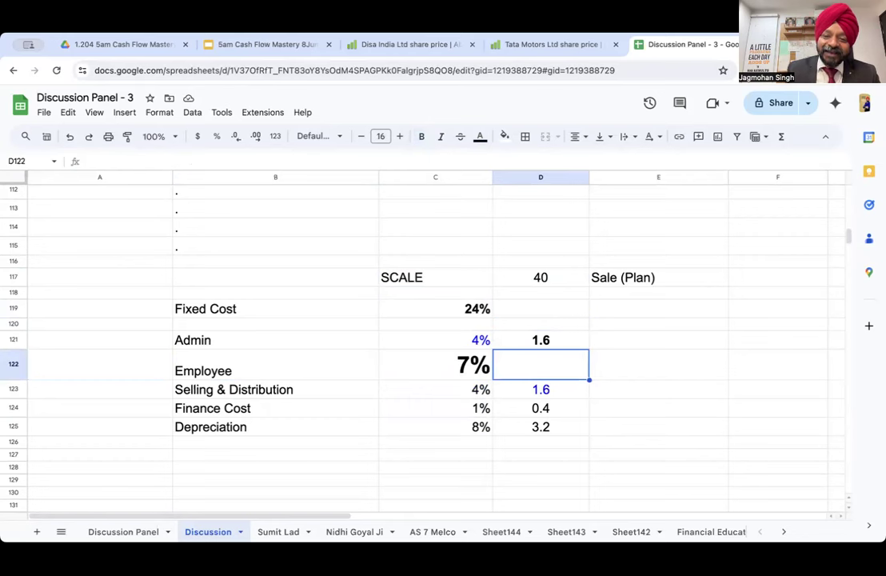
key(Right)
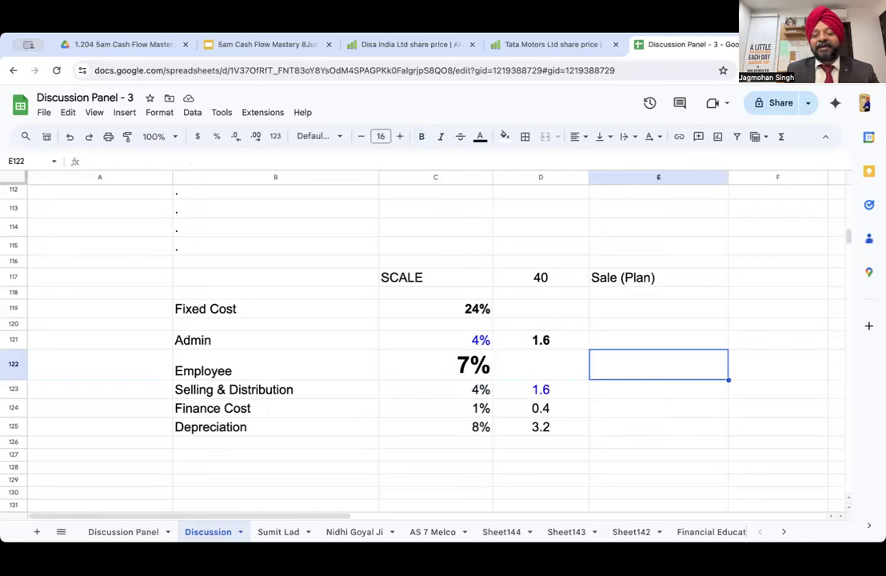
text(12)
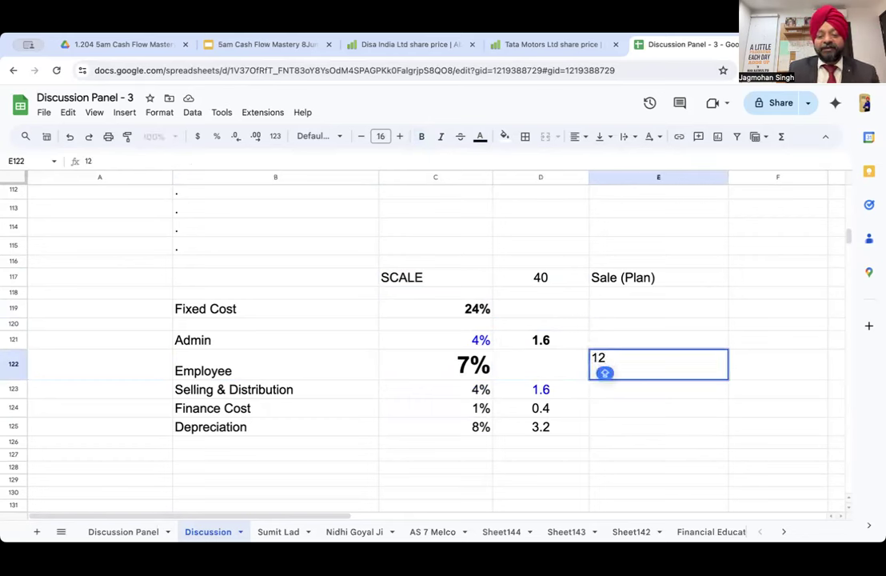
text(%)
key(Return)
key(Up)
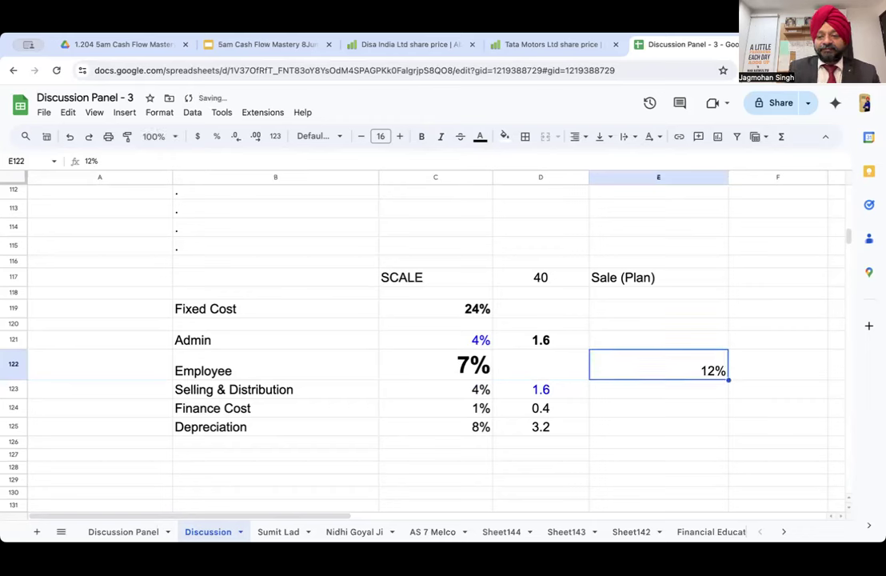
Fill the Employee percentage cell C122 with bright green
click(452, 364)
click(504, 136)
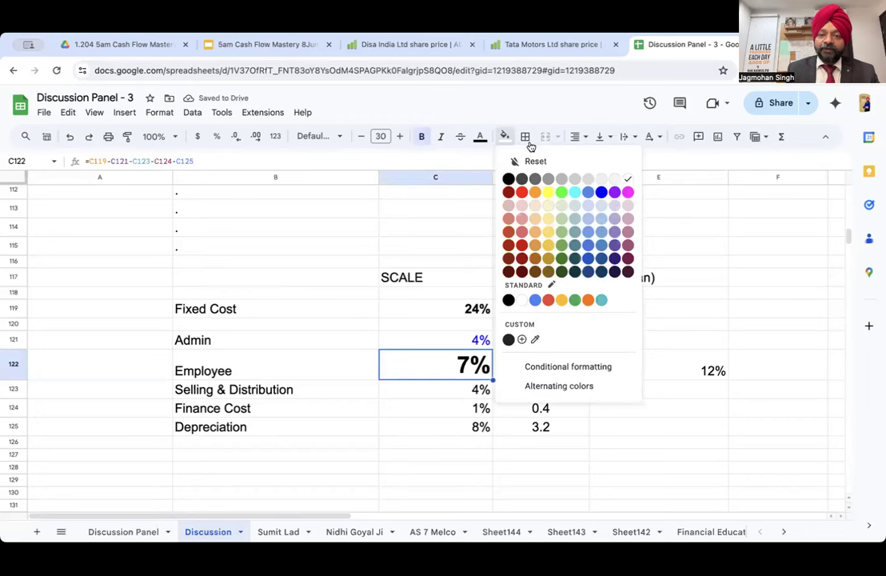
click(562, 194)
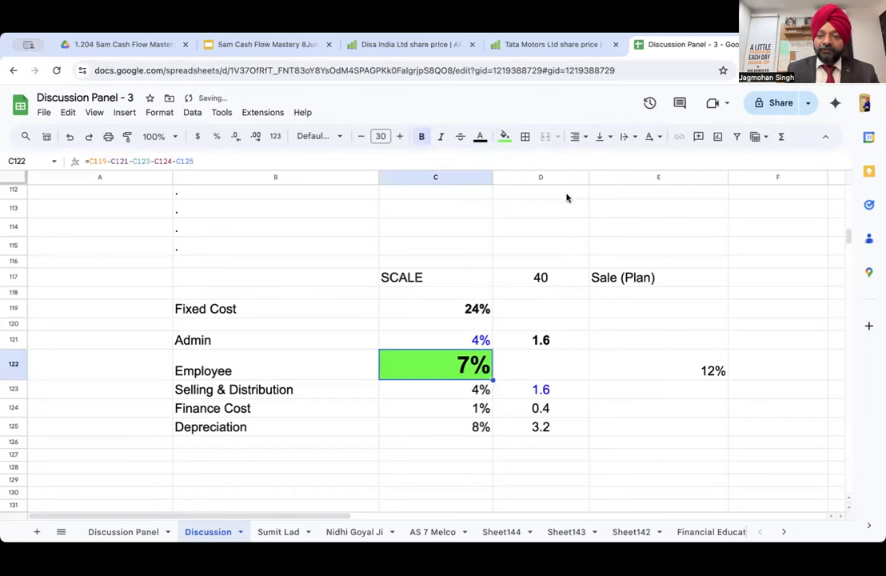
Format the comparison figure in E122 with a yellow fill, bold text, and horizontal and vertical centring
click(659, 368)
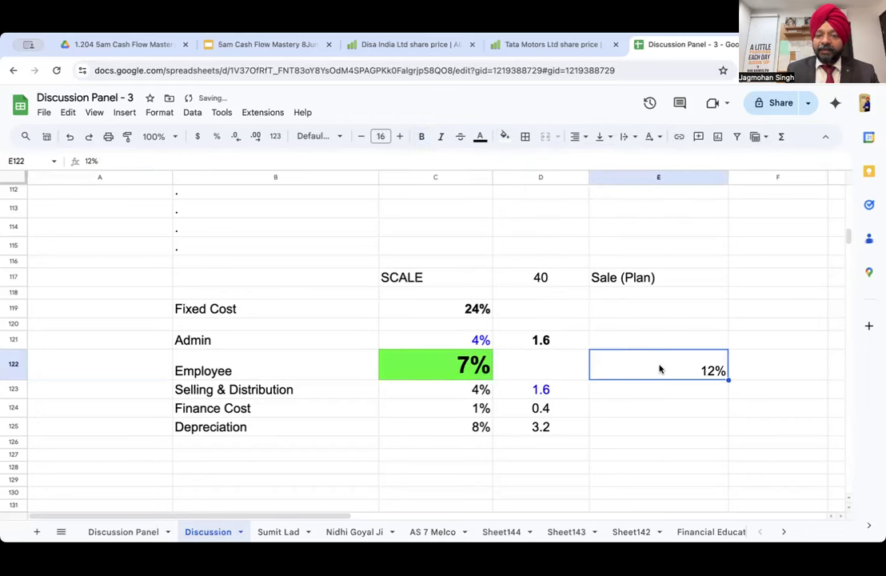
click(505, 135)
click(550, 195)
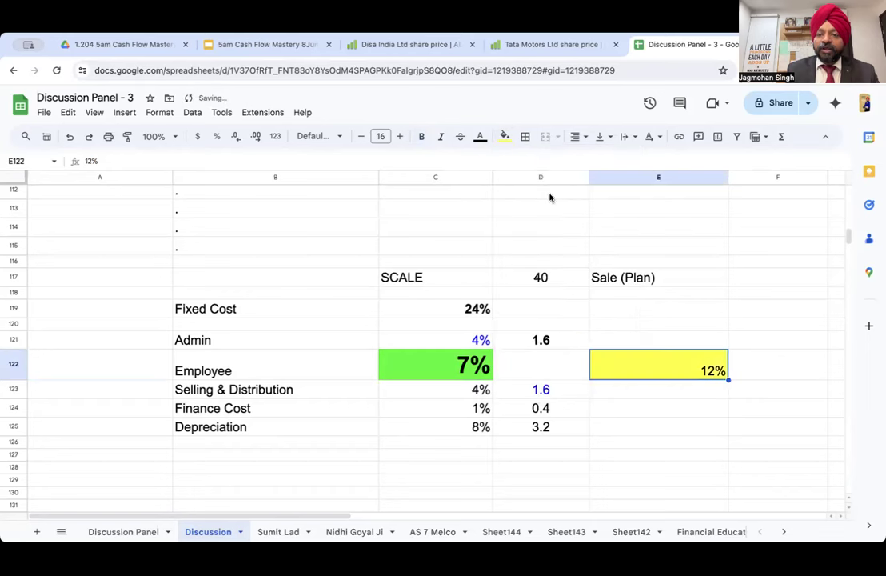
click(575, 137)
click(595, 158)
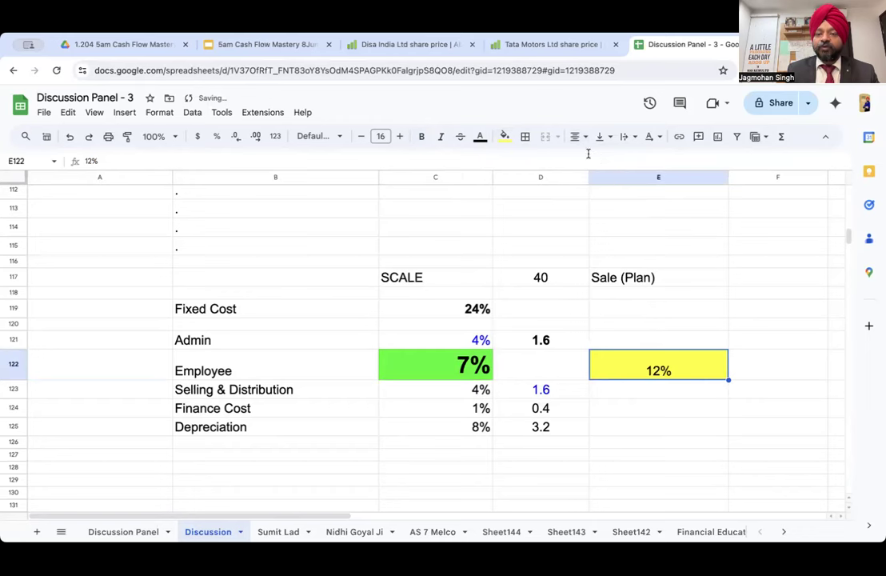
click(599, 136)
click(626, 157)
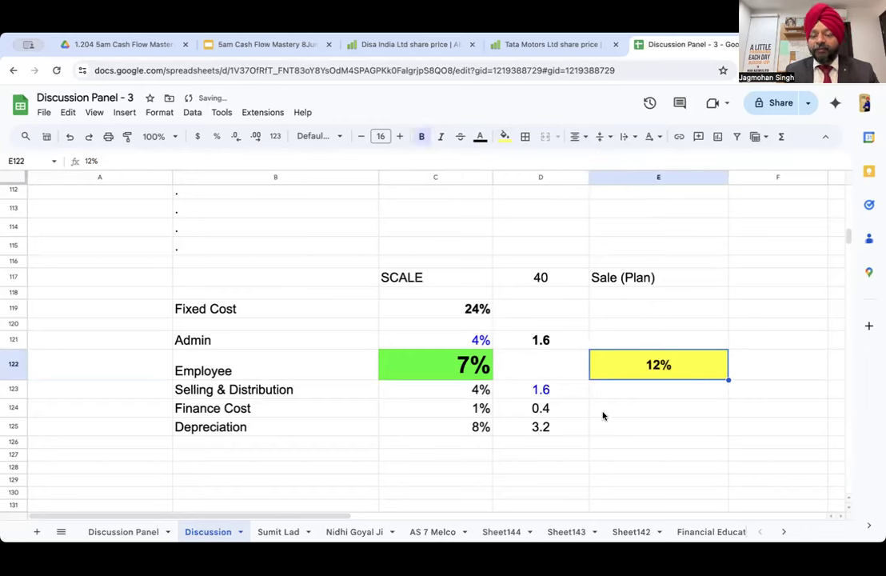
Compare the Employee percentage in C122 with the figure in E122, and check the Admin percentage and the planned sales in D117
click(435, 366)
click(251, 368)
click(459, 364)
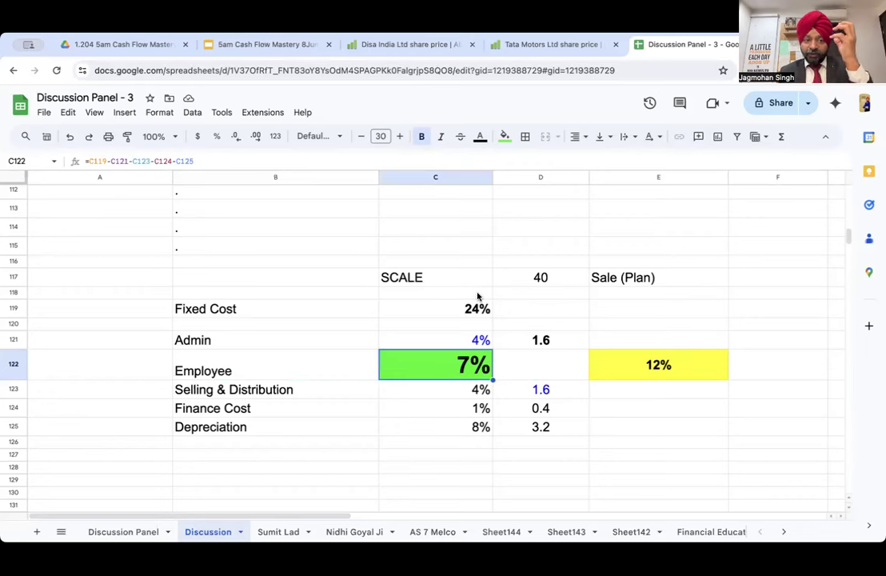
click(440, 339)
click(447, 372)
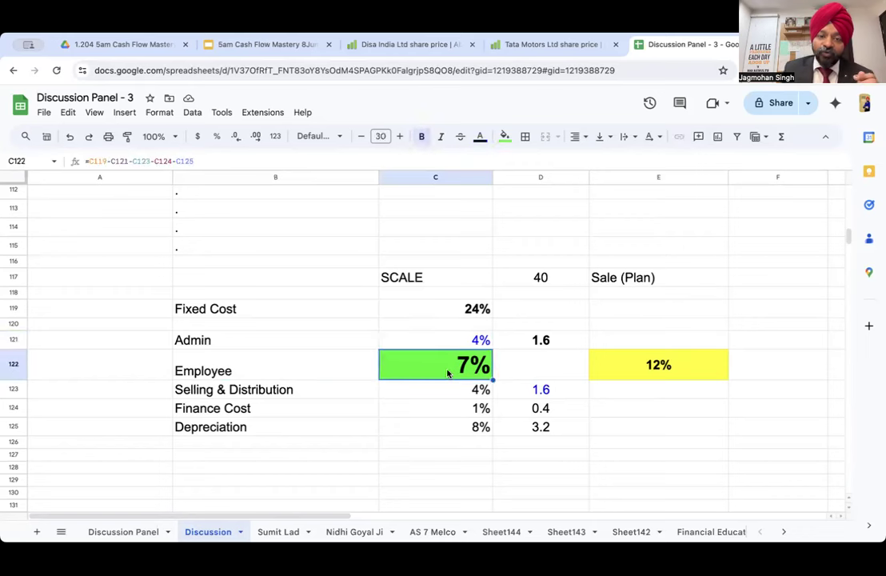
click(279, 370)
click(477, 366)
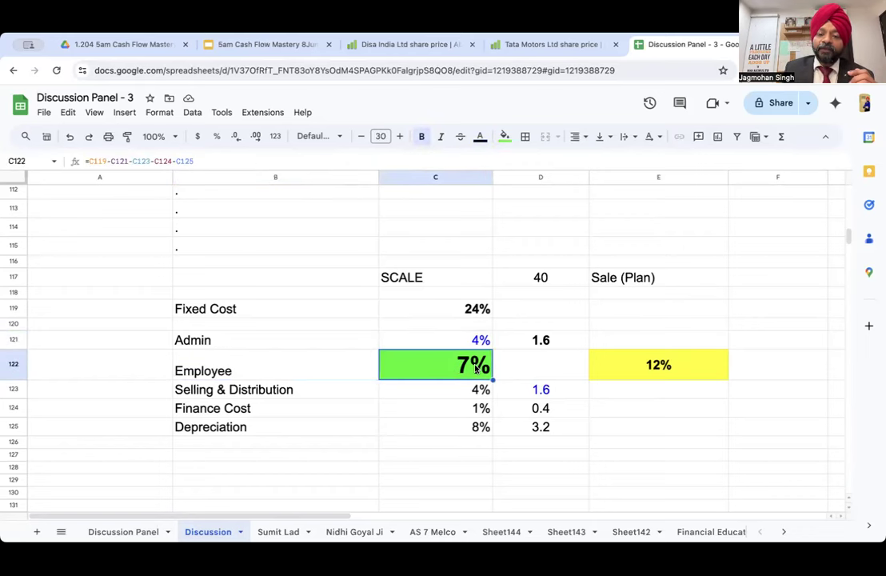
click(636, 367)
click(466, 367)
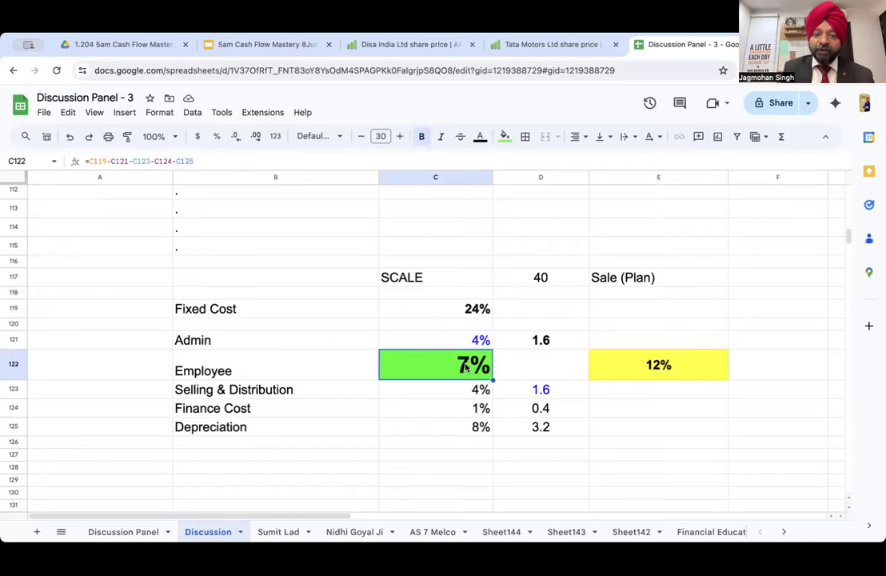
click(297, 368)
key(Right)
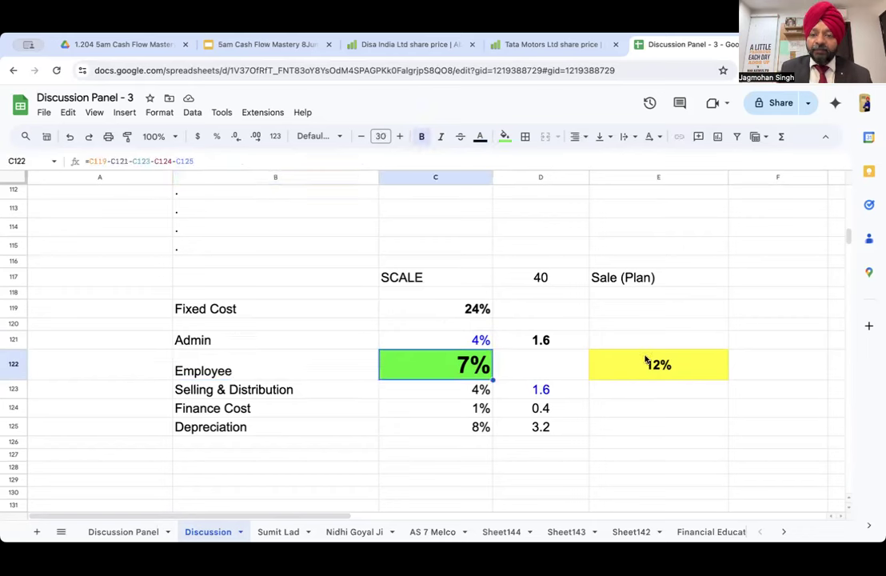
click(649, 364)
click(543, 276)
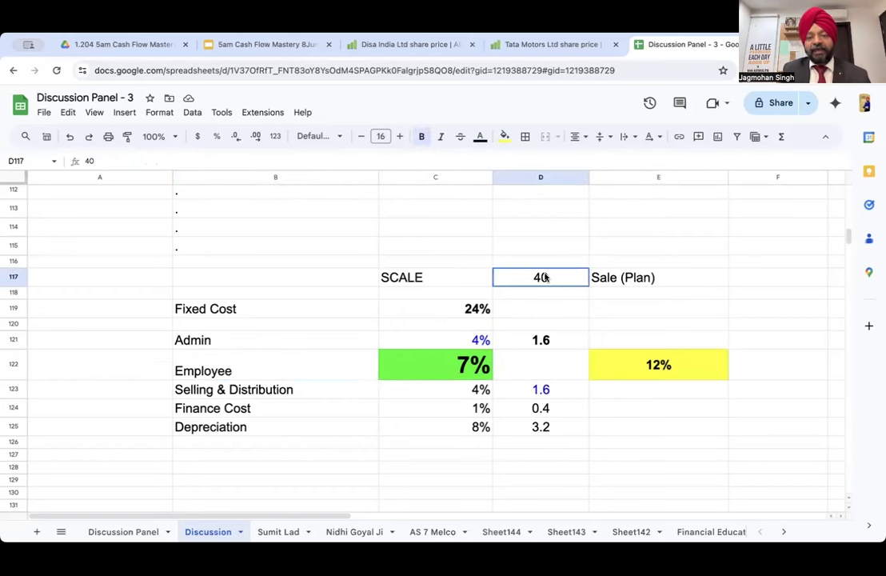
Set the Fixed Cost percentage in C119 to 20%
click(469, 309)
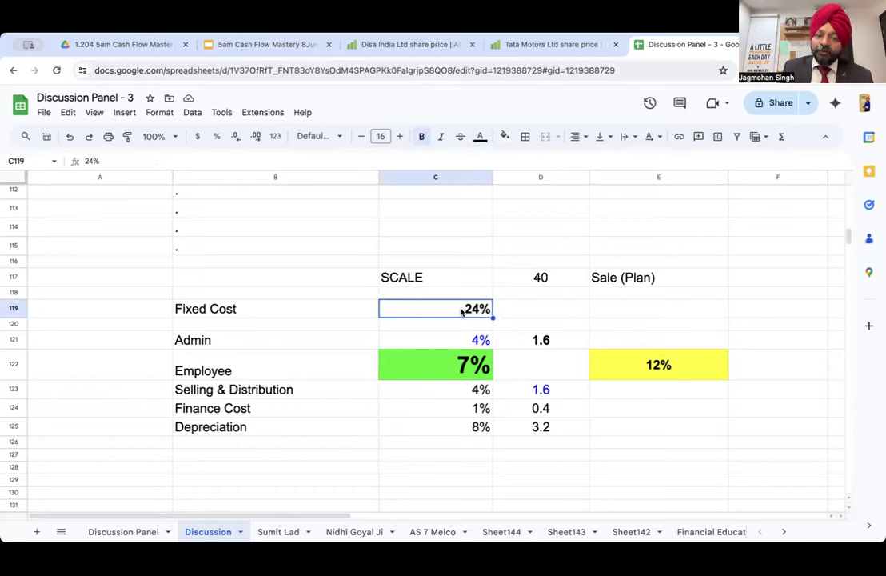
text(20)
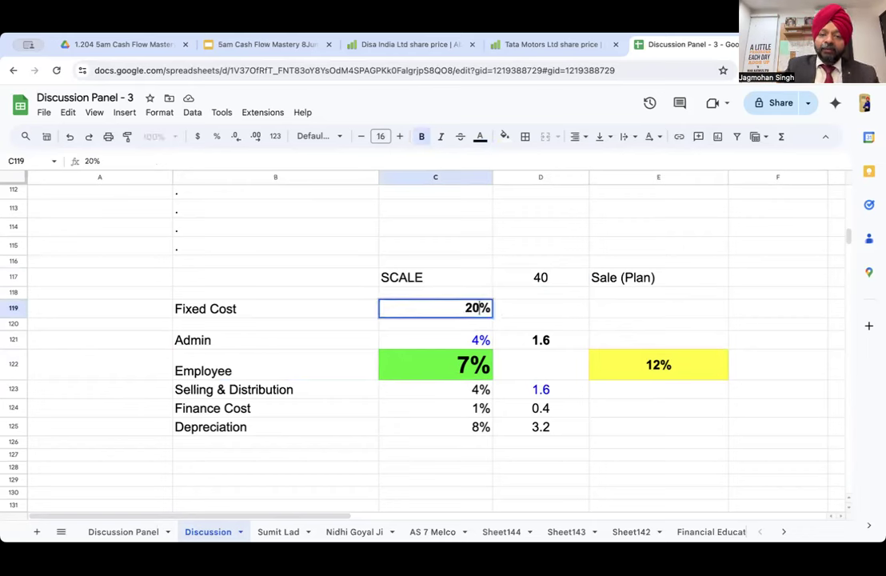
key(Return)
click(467, 310)
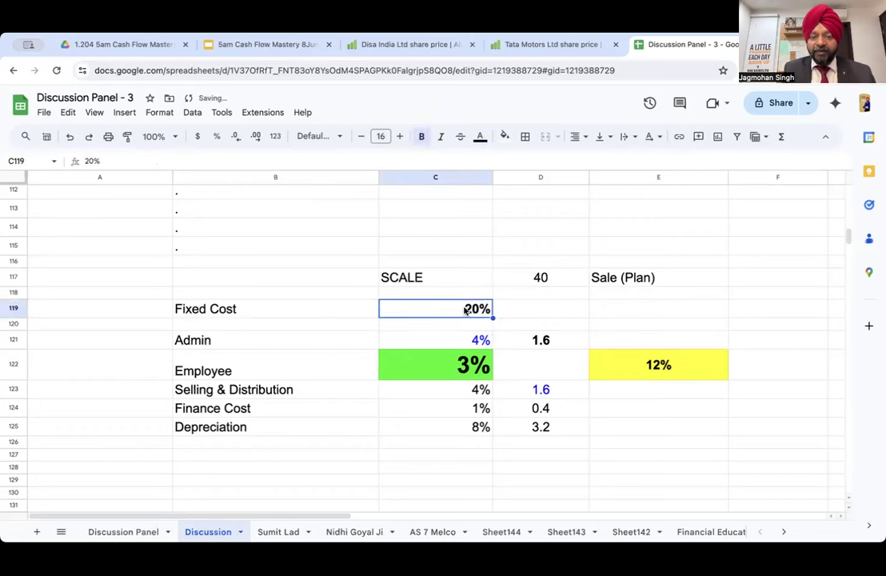
Set the Admin percentage in C121 to 2%
click(445, 346)
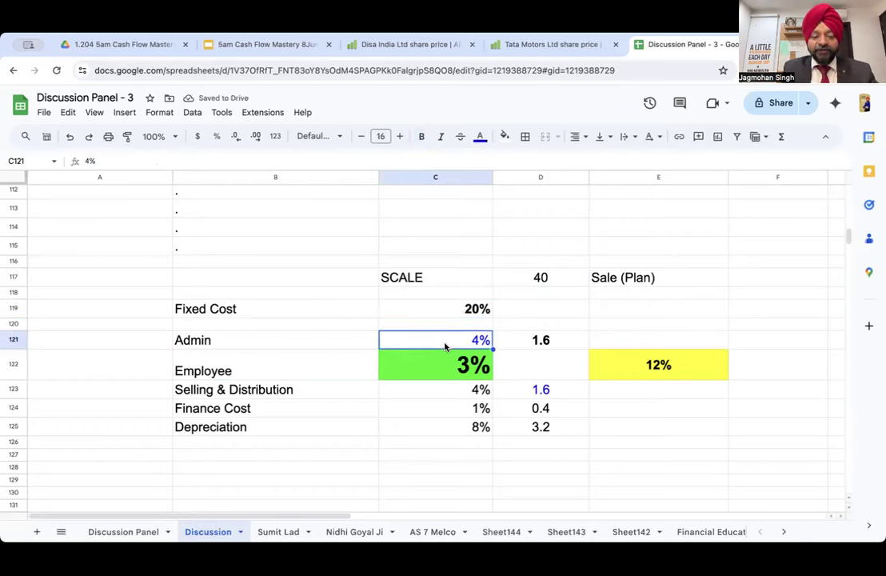
text(2)
key(Return)
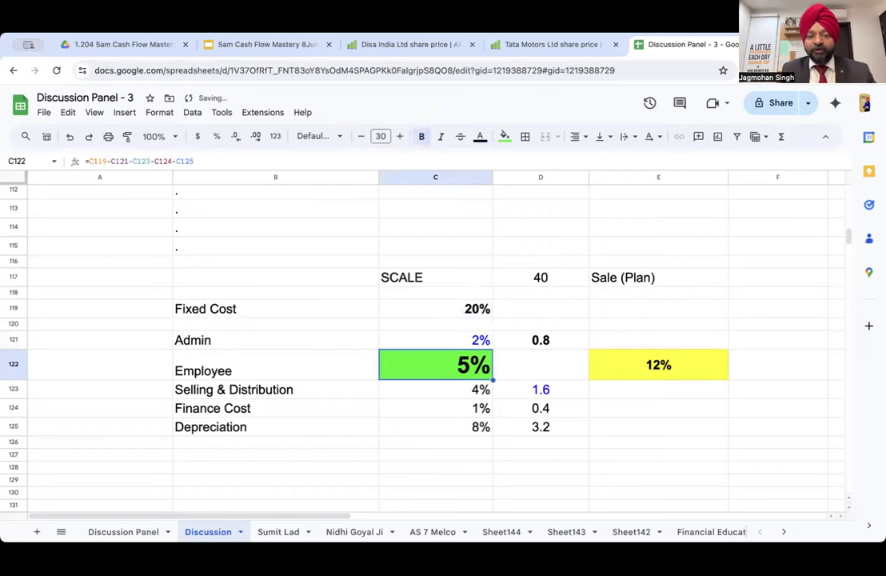
Set the Selling & Distribution percentage in C123 to 3% and check the Employee percentage in C122
click(454, 396)
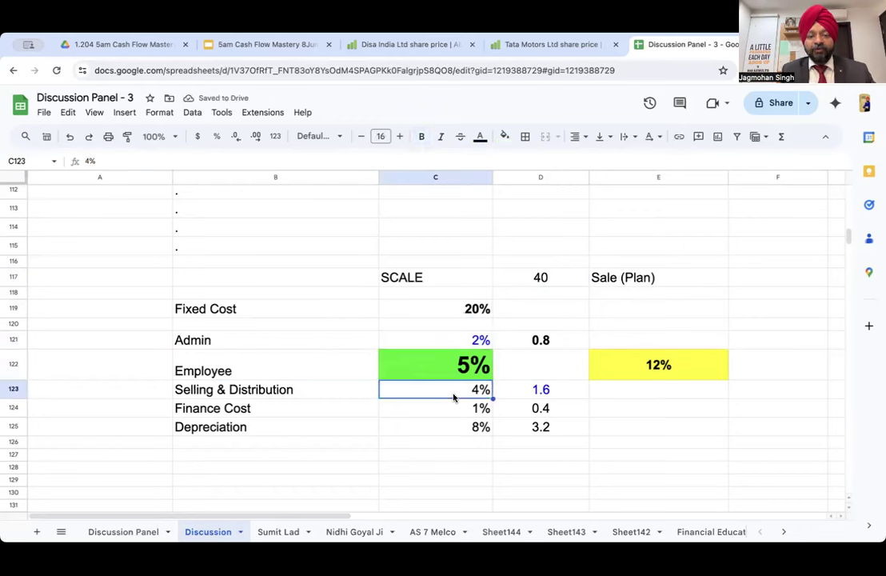
text(3)
key(Return)
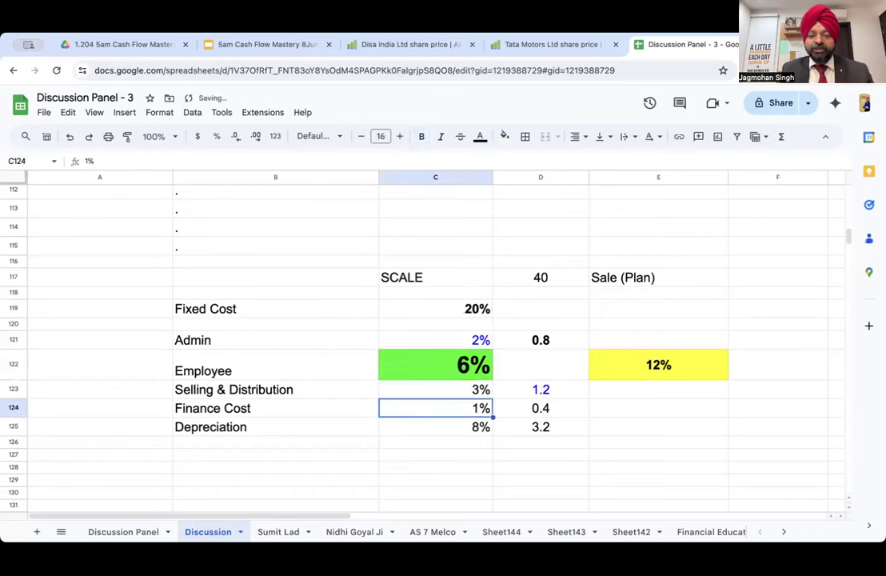
click(472, 364)
click(245, 374)
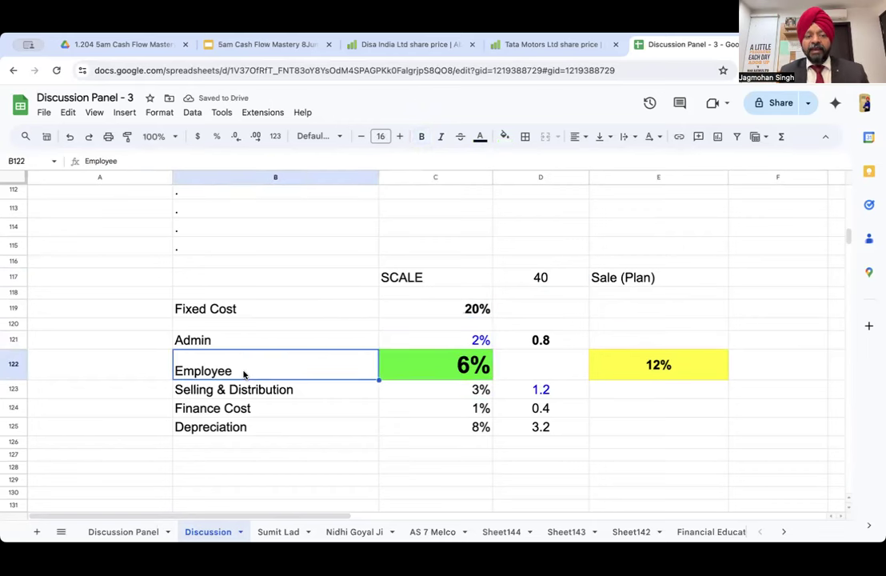
click(430, 367)
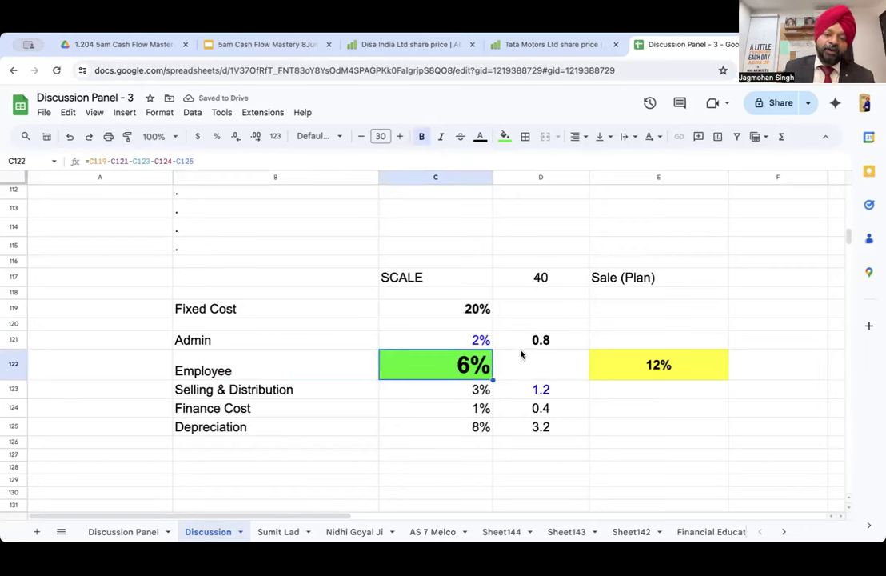
Compare the Employee percentage in C122 with the benchmark in E122, and set the Fixed Cost percentage in C119 to 30%
click(628, 367)
click(470, 368)
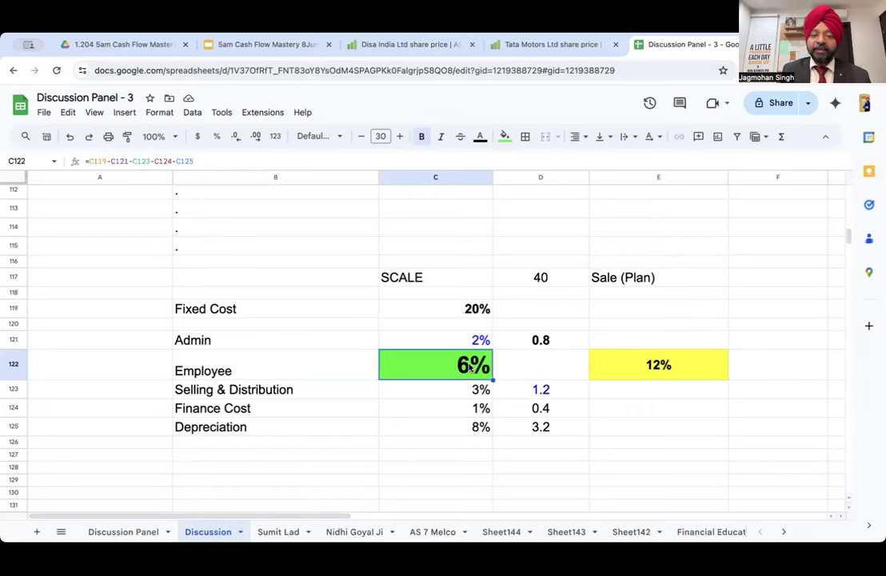
click(461, 313)
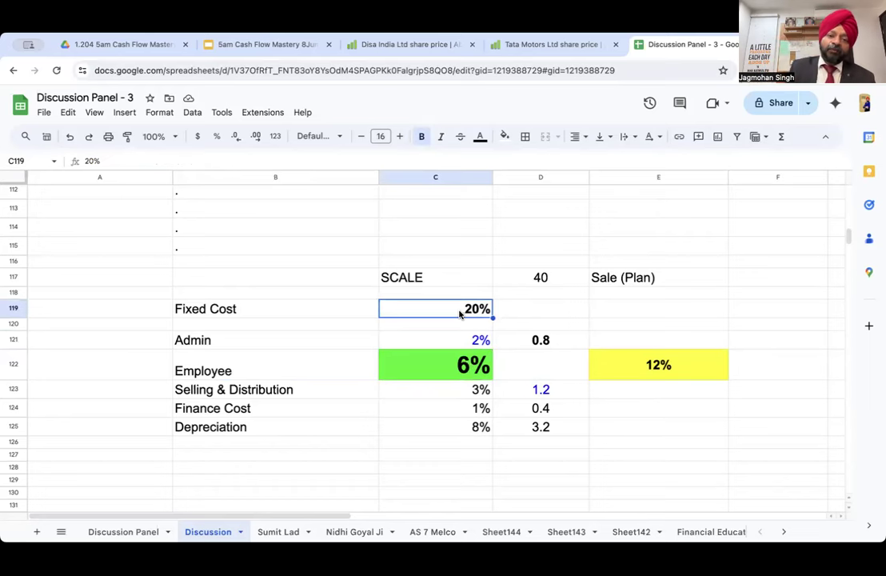
scroll(471, 218, up, 1)
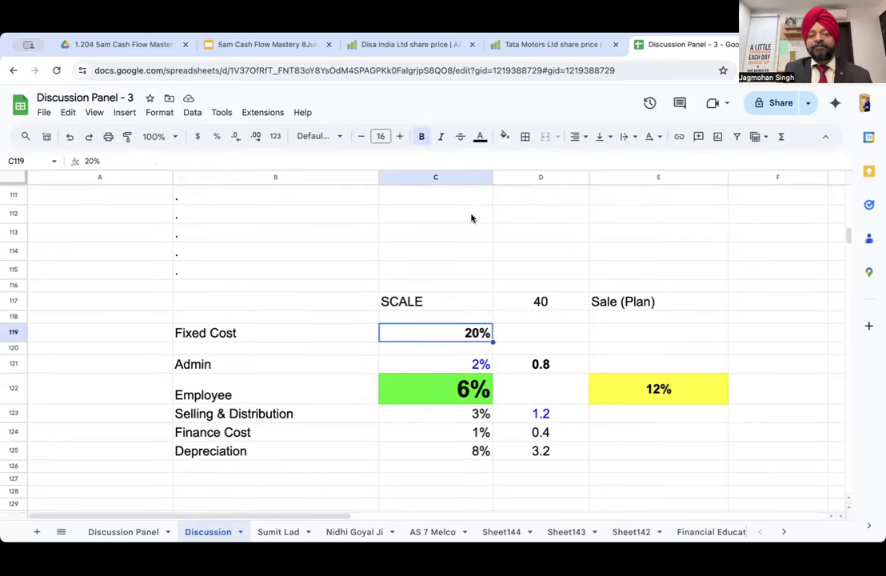
text(30)
key(Return)
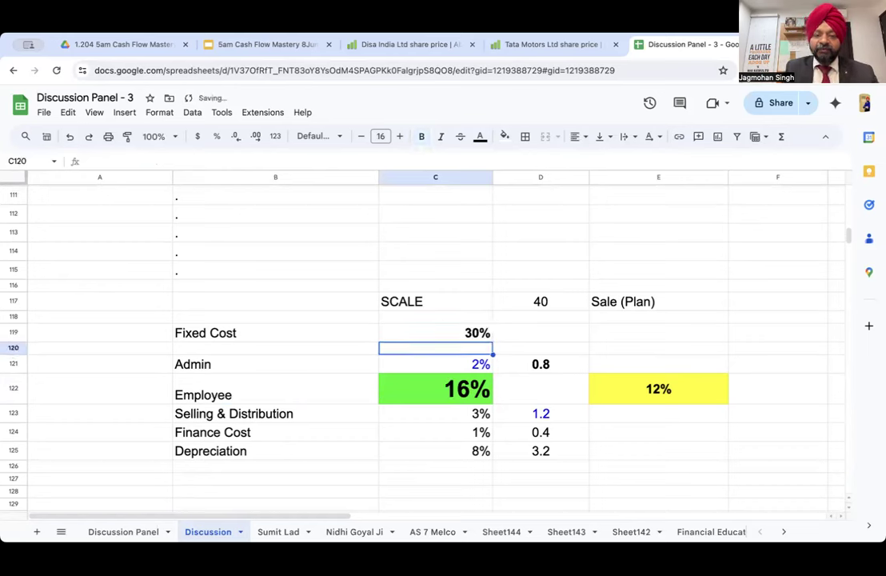
Set the Admin percentage in C121 to 5%
click(462, 390)
click(446, 372)
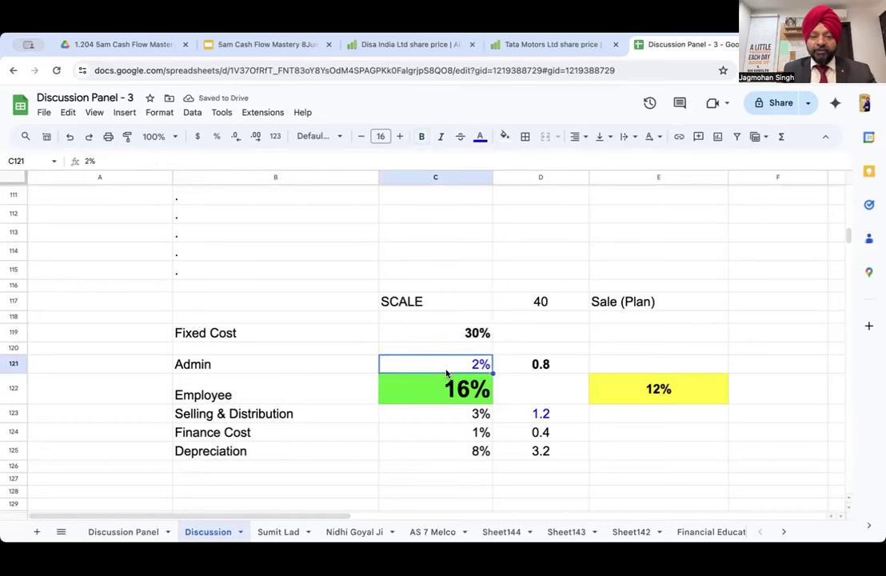
text(5)
key(Return)
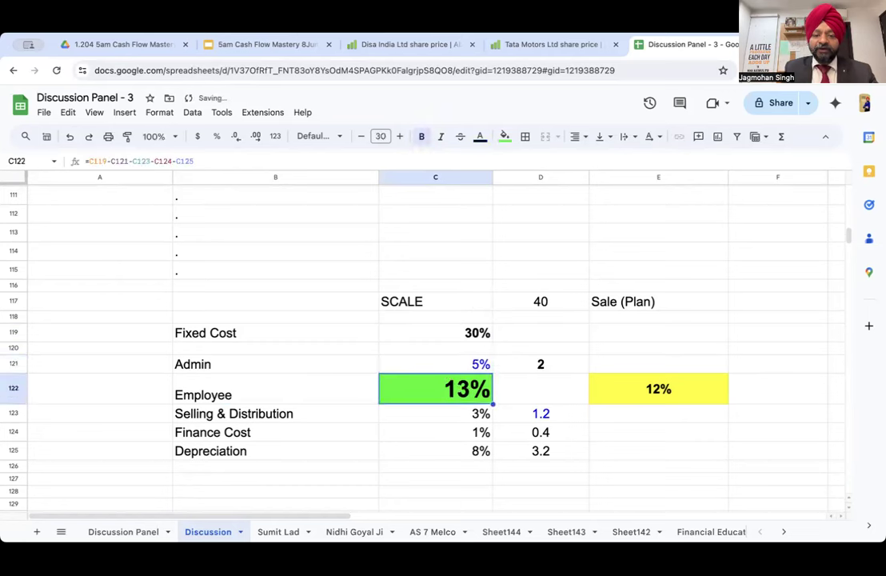
Set the Selling & Distribution percentage in C123 to 6% and check the resulting Employee percentage in C122
click(462, 416)
text(6)
key(Return)
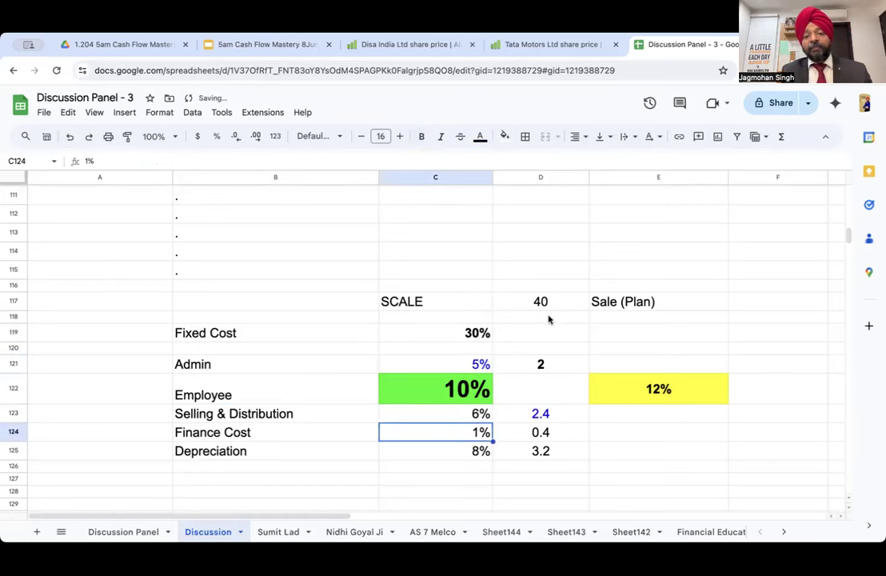
click(436, 388)
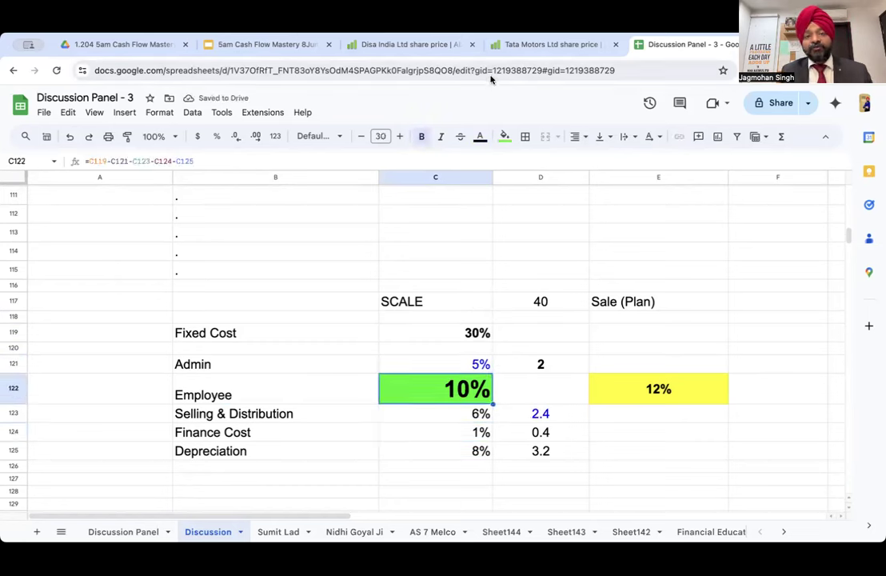